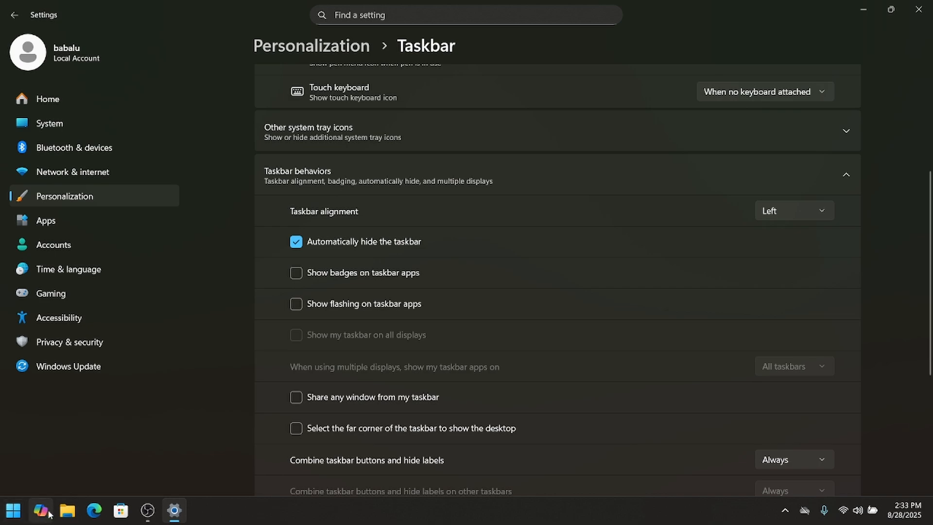
# - Unpin Copilot, File Explorer, Microsoft Edge and Microsoft Store from the taskbar
pyautogui.click(49, 513)
pyautogui.rightClick(49, 513)
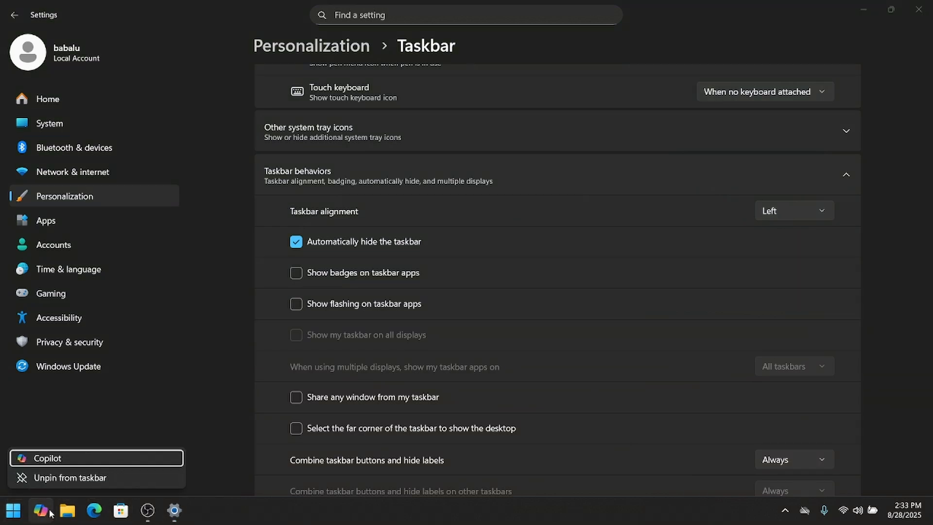
pyautogui.click(52, 478)
pyautogui.rightClick(39, 510)
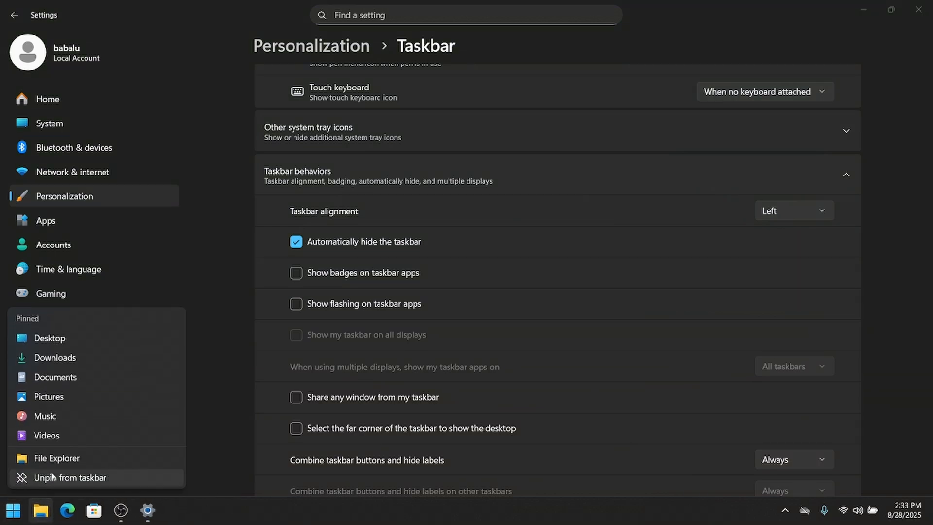
pyautogui.click(56, 478)
pyautogui.rightClick(41, 510)
pyautogui.click(59, 478)
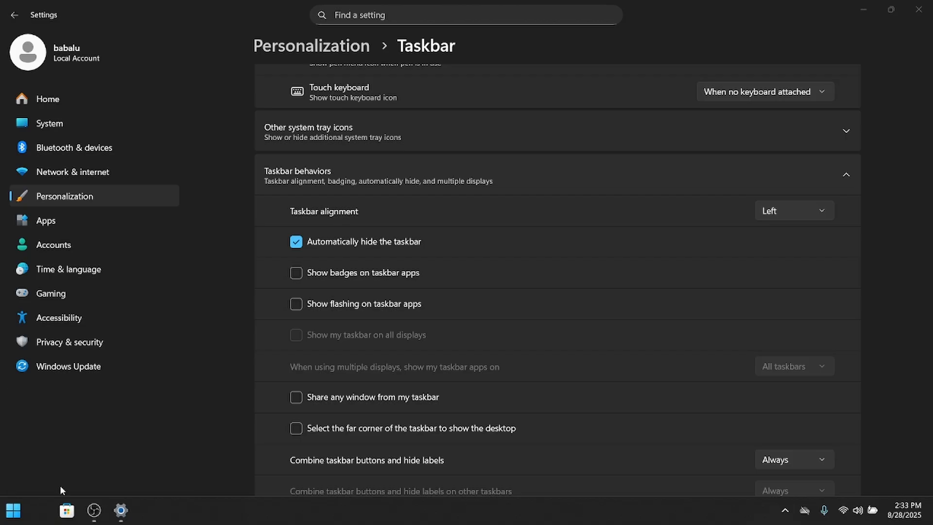
pyautogui.rightClick(41, 510)
pyautogui.click(56, 478)
pyautogui.rightClick(52, 505)
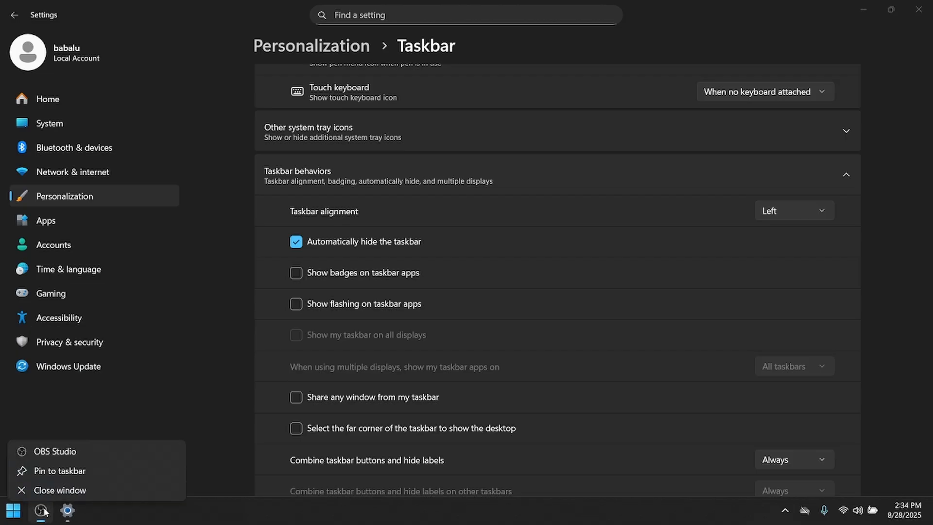
pyautogui.click(54, 477)
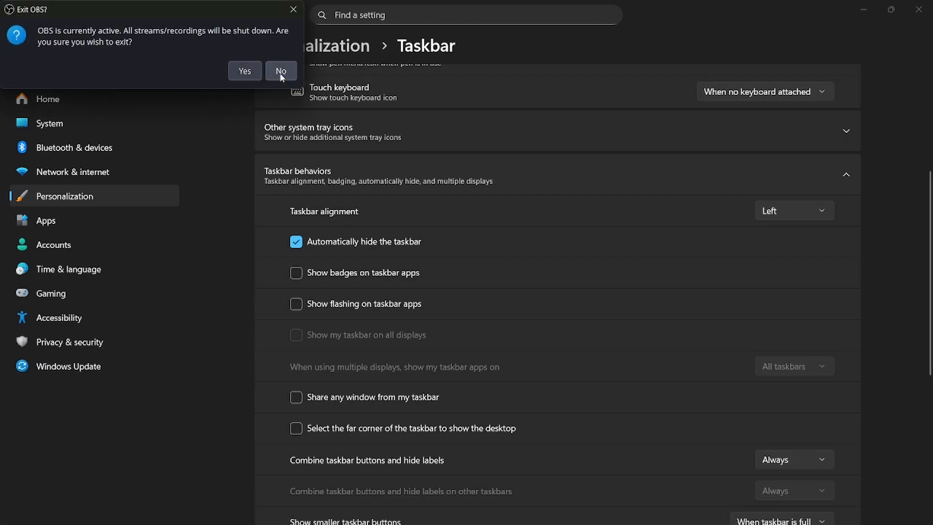
pyautogui.click(293, 9)
pyautogui.moveTo(74, 515)
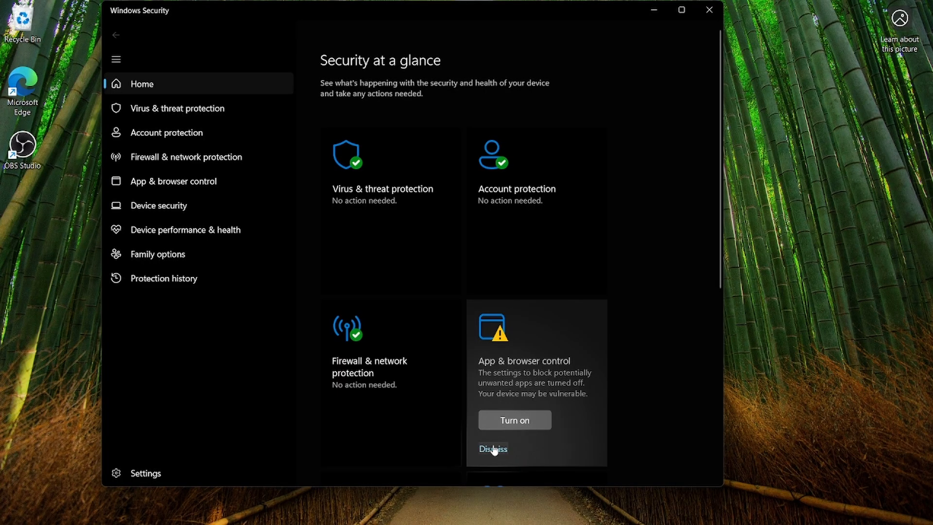
# - Review the Virus & threat protection settings in Windows Security, from real-time protection through to exclusions
pyautogui.click(157, 108)
pyautogui.scroll(-3, 380, 182)
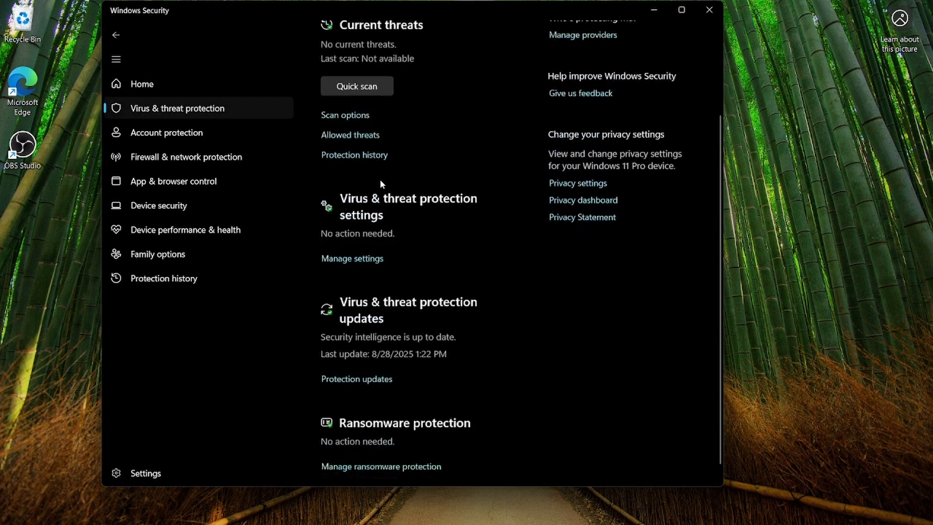
pyautogui.click(360, 241)
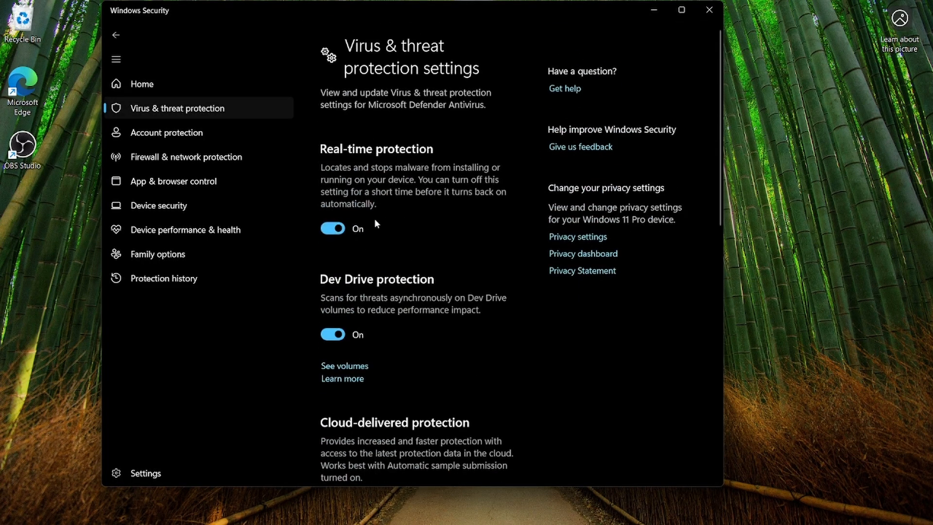
pyautogui.scroll(-3, 390, 239)
pyautogui.scroll(-7, 392, 241)
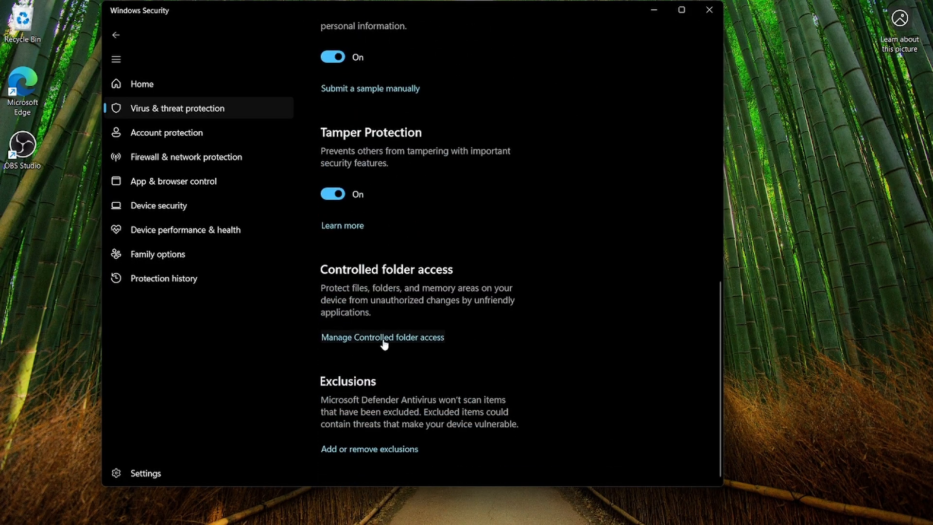
# - Review the account, firewall, and app & browser protection pages, including the system settings for exploit protection
pyautogui.click(189, 139)
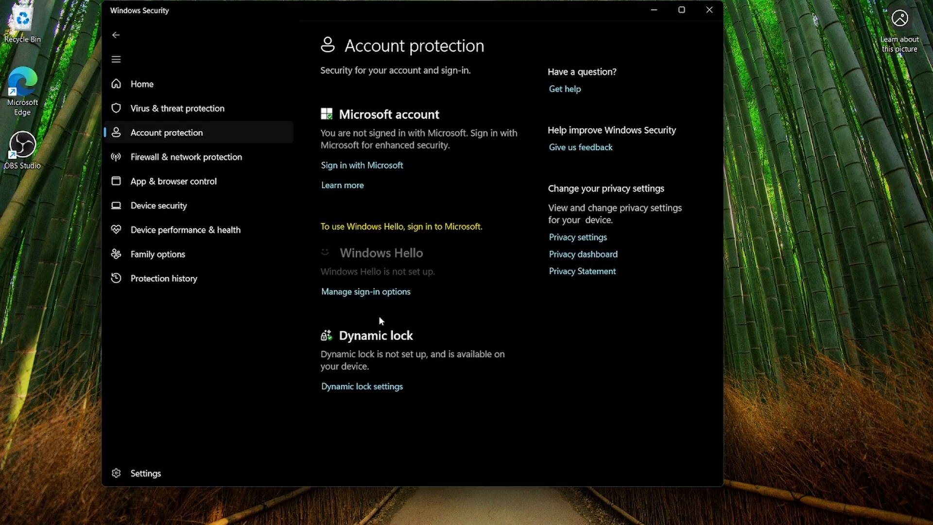
pyautogui.click(181, 157)
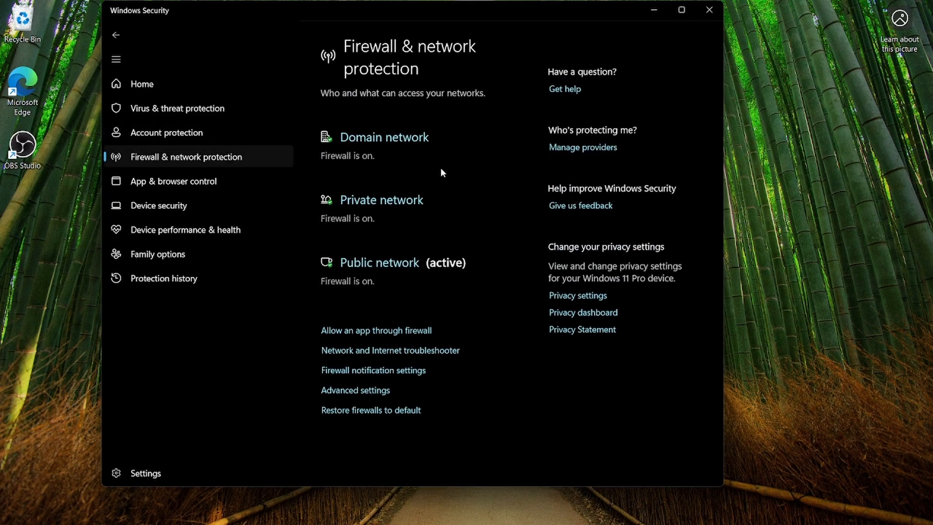
pyautogui.click(184, 184)
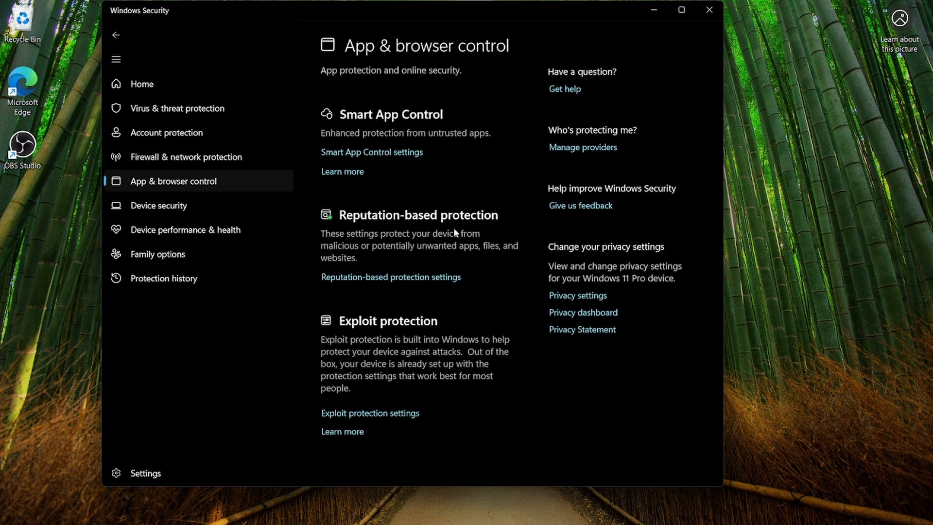
pyautogui.click(376, 413)
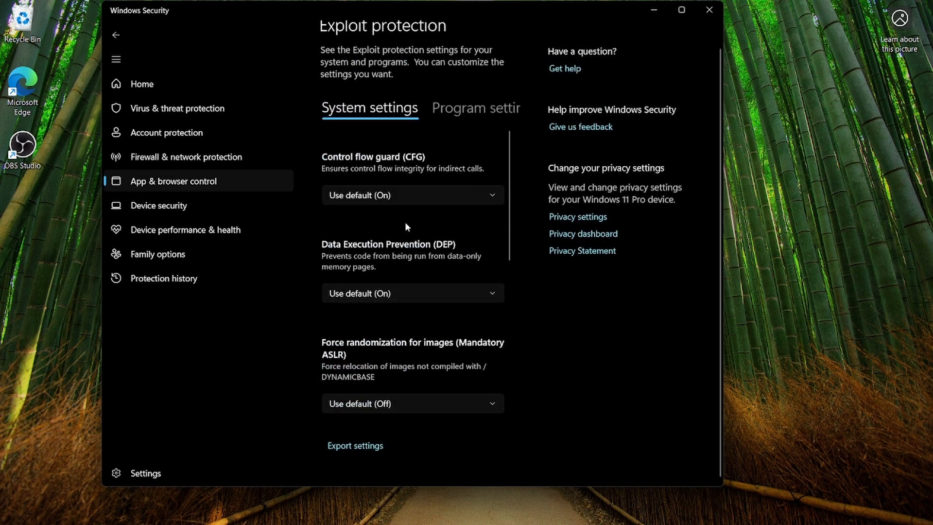
pyautogui.scroll(-6, 407, 245)
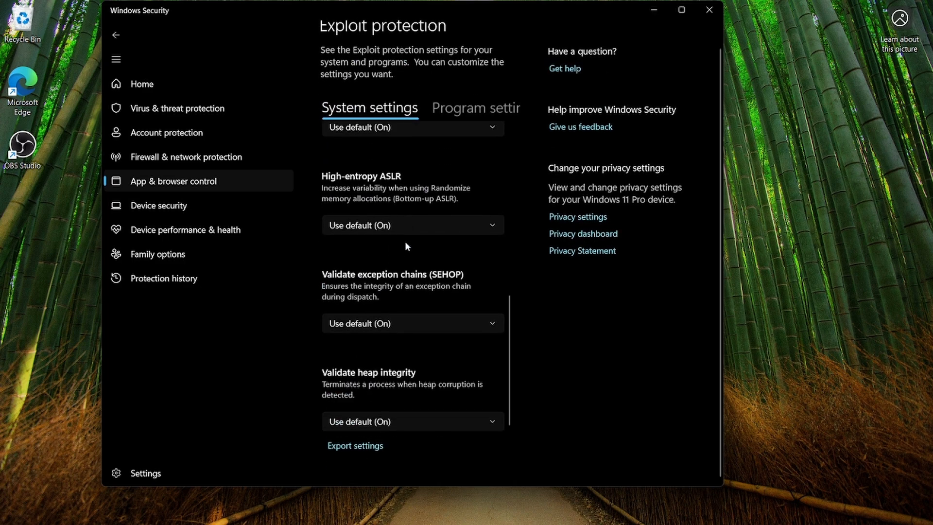
pyautogui.click(214, 206)
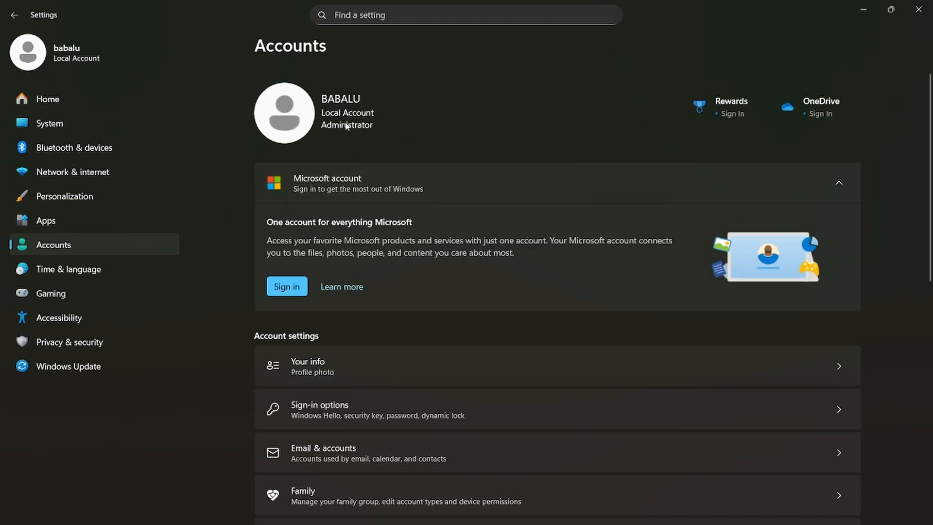
# - Review the Accounts page in Settings, including the Your info page and the related account settings
pyautogui.click(801, 188)
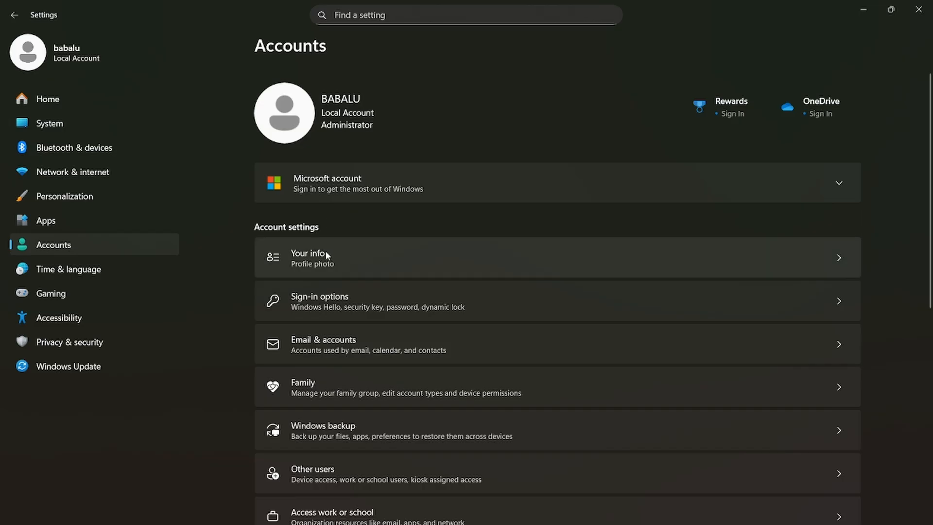
pyautogui.click(343, 258)
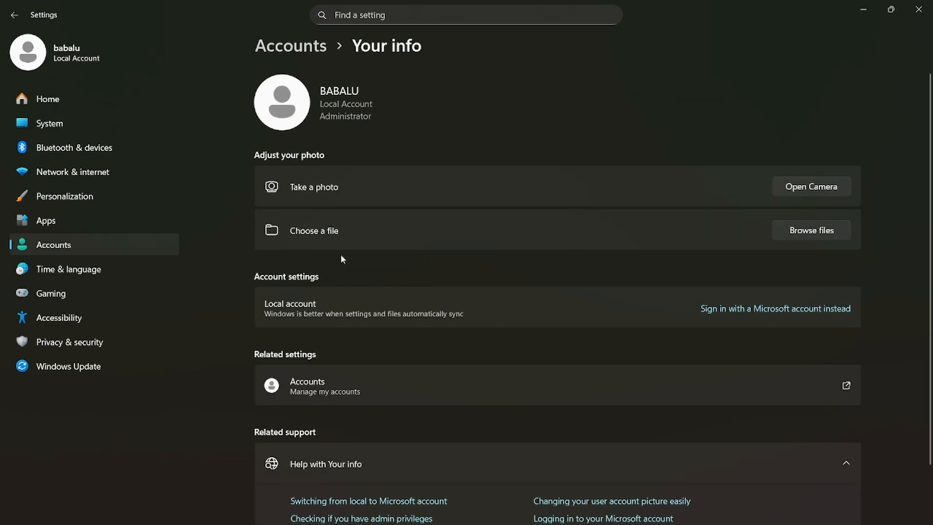
pyautogui.scroll(-2, 340, 255)
pyautogui.scroll(2, 340, 254)
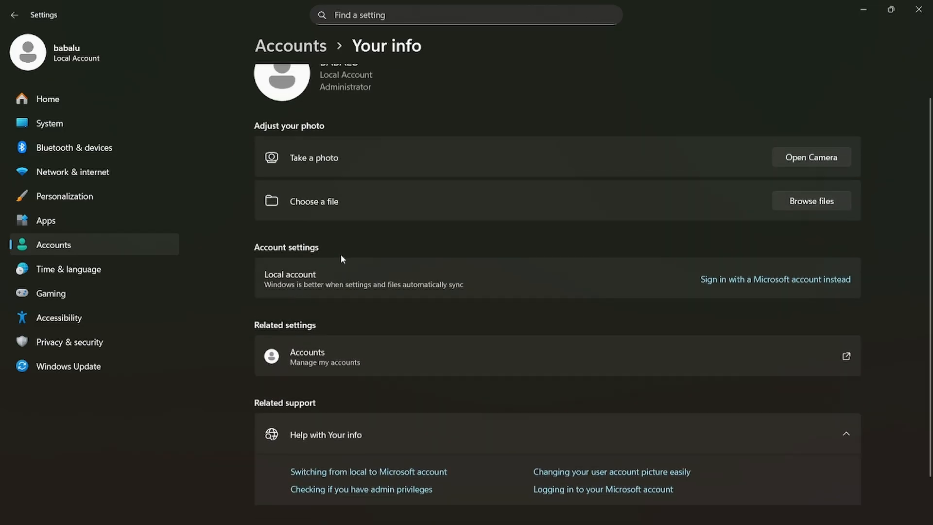
pyautogui.click(293, 46)
pyautogui.scroll(-5, 366, 311)
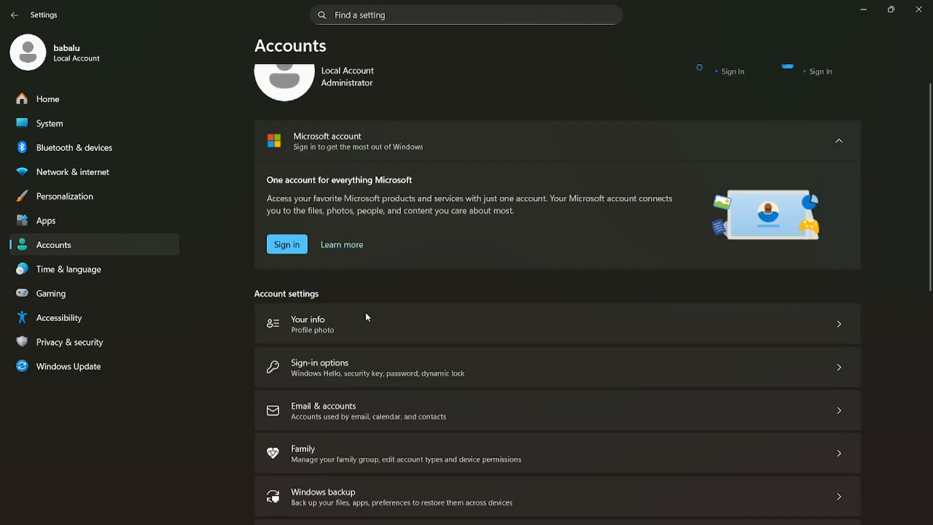
pyautogui.scroll(-5, 366, 315)
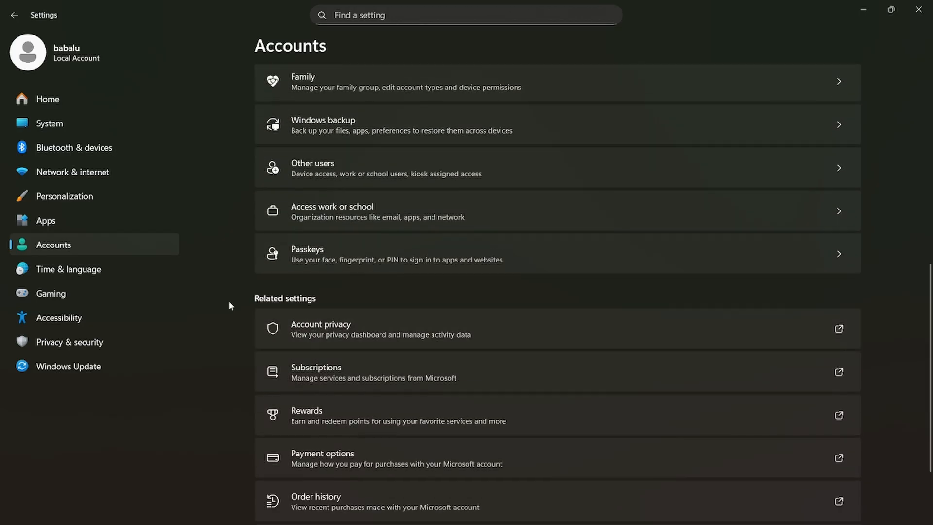
# - Check for new updates in Windows Update
pyautogui.moveTo(185, 523)
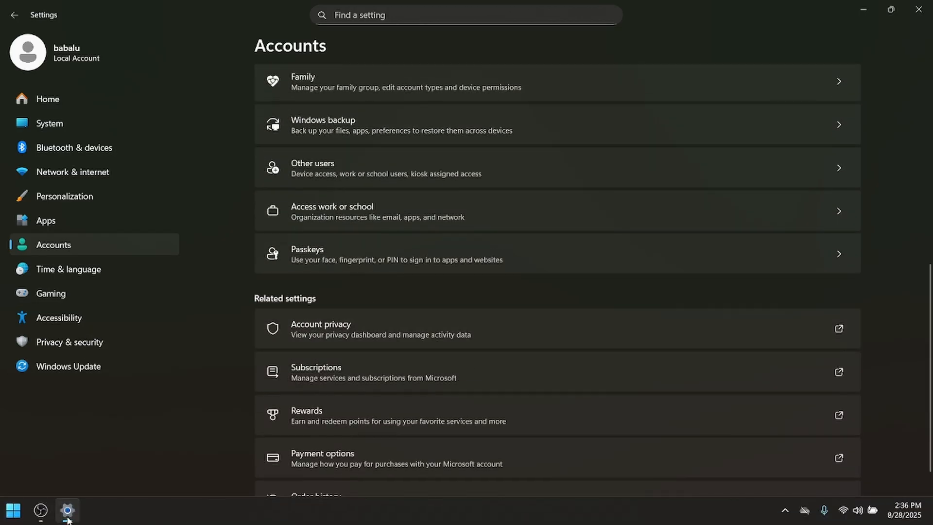
pyautogui.click(13, 510)
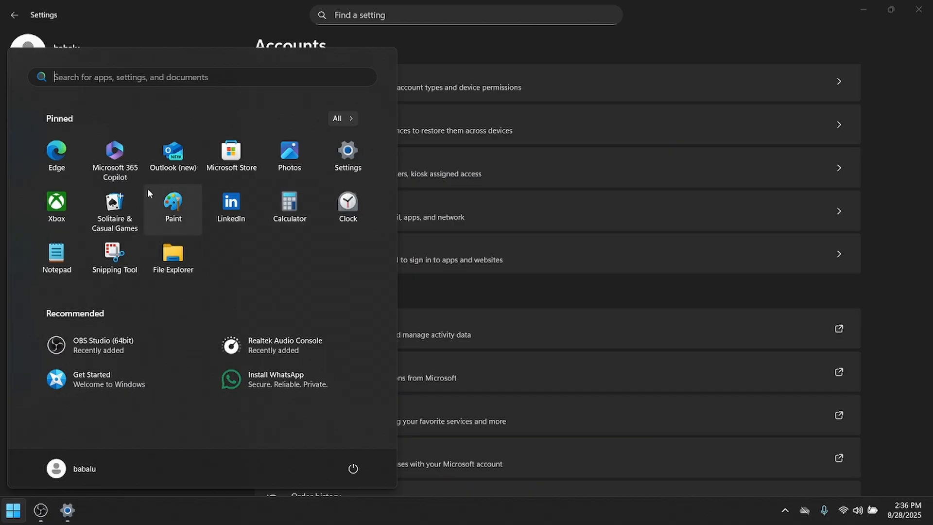
pyautogui.click(65, 513)
pyautogui.click(68, 366)
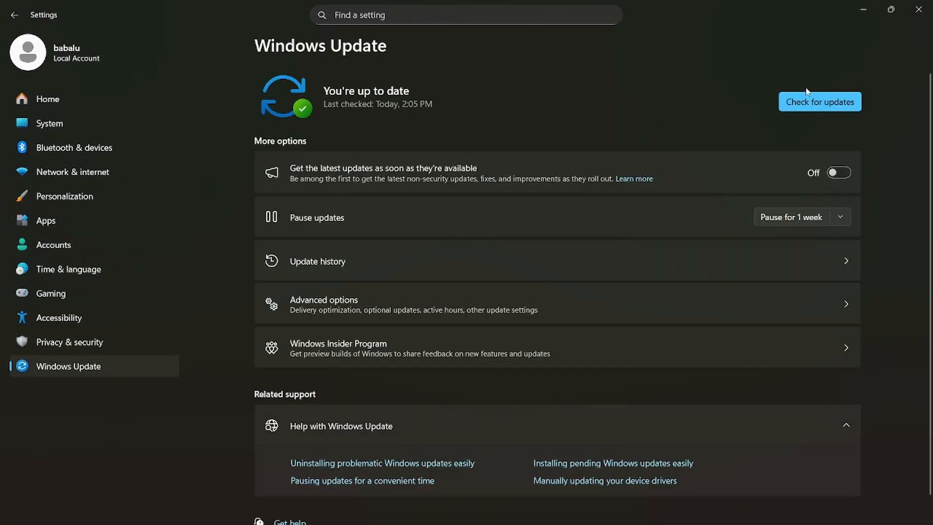
pyautogui.click(807, 93)
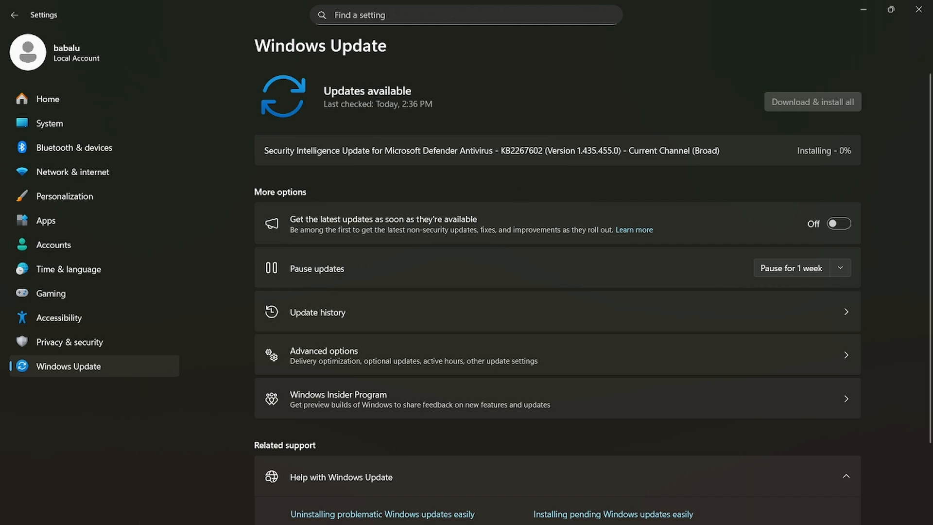
# - Uninstall Copilot from the list of all installed apps in Start
pyautogui.moveTo(129, 519)
pyautogui.click(13, 510)
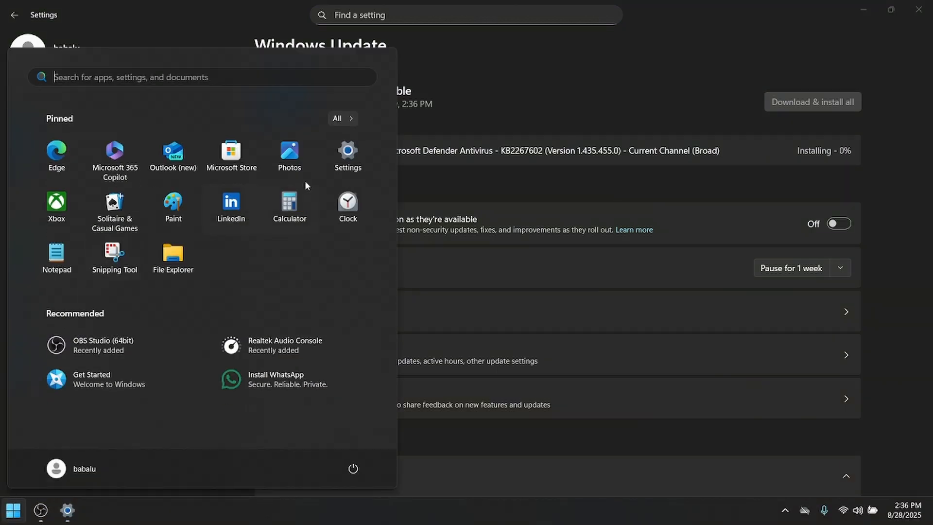
pyautogui.click(341, 120)
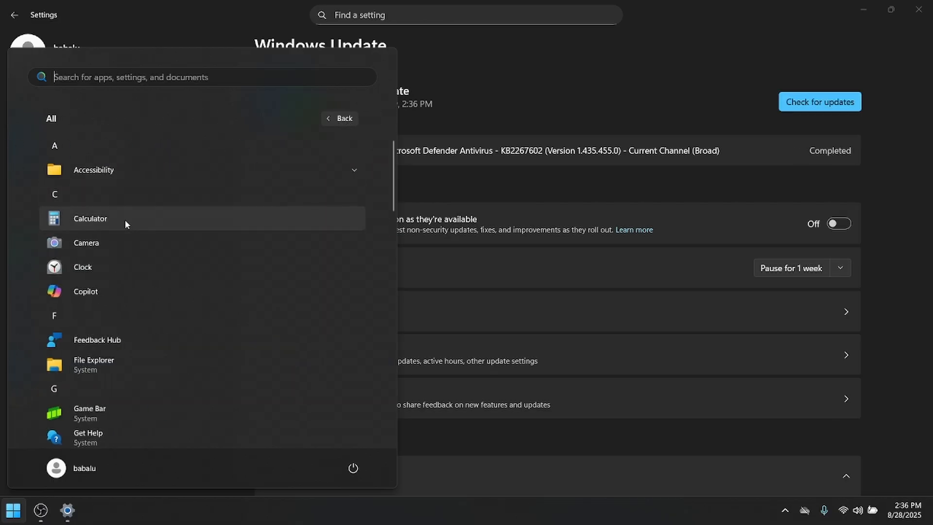
pyautogui.rightClick(90, 290)
pyautogui.click(133, 336)
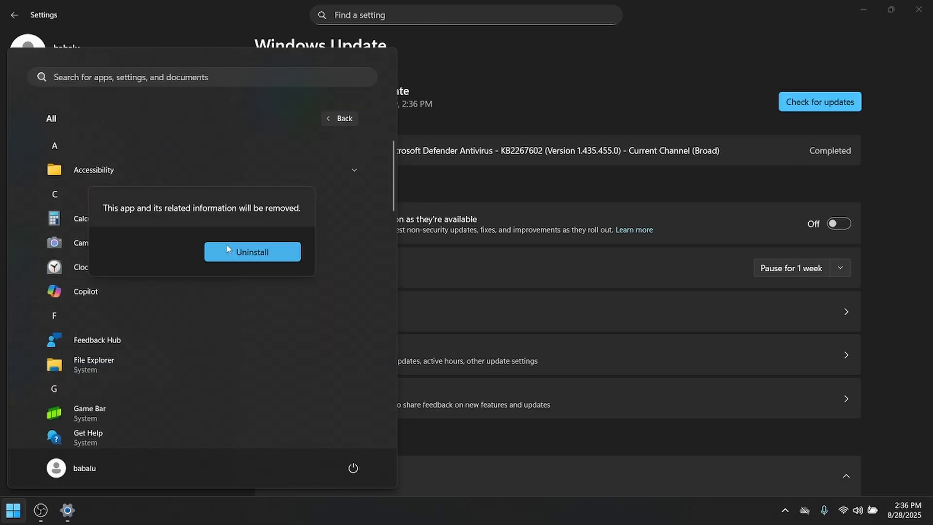
pyautogui.click(235, 250)
# - Uninstall Feedback Hub from the list of all apps
pyautogui.scroll(-1, 181, 281)
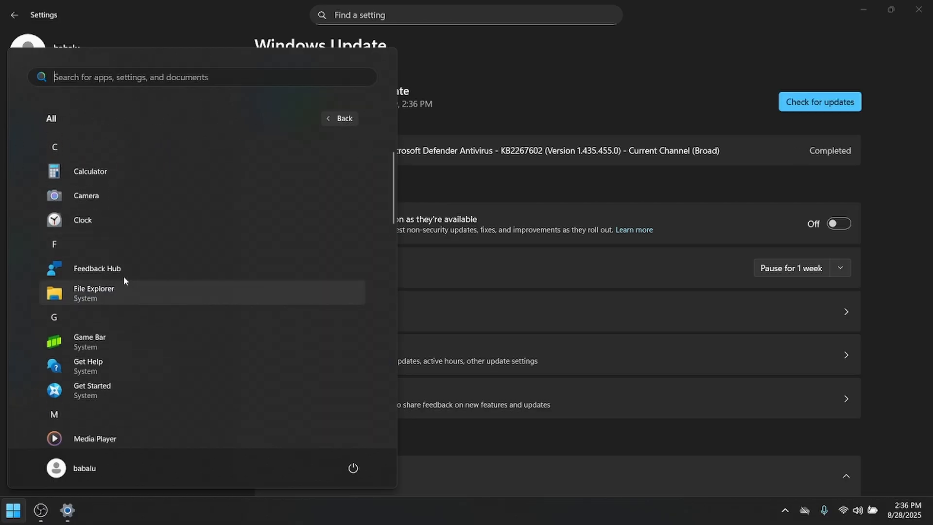
pyautogui.rightClick(118, 273)
pyautogui.click(141, 324)
pyautogui.click(251, 229)
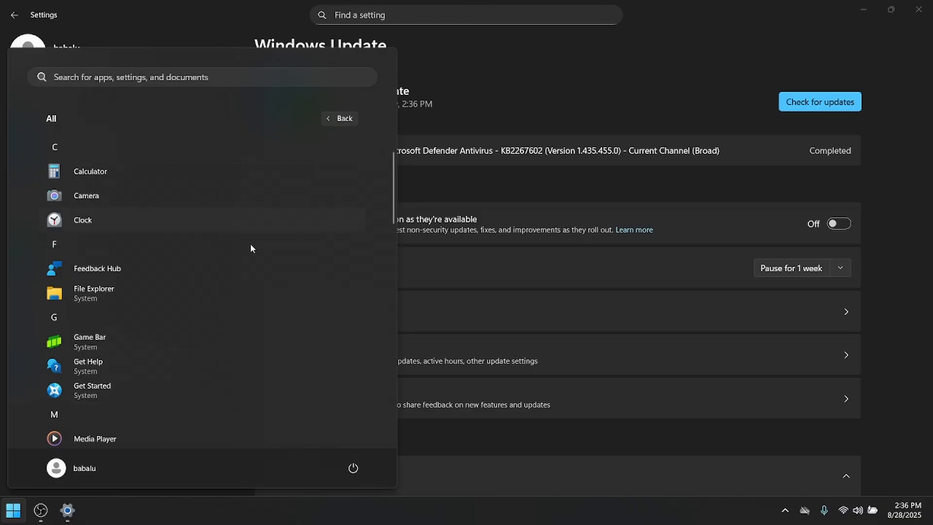
# - Check the available options for the Game Bar and Get Help system apps
pyautogui.scroll(-1, 214, 262)
pyautogui.rightClick(114, 270)
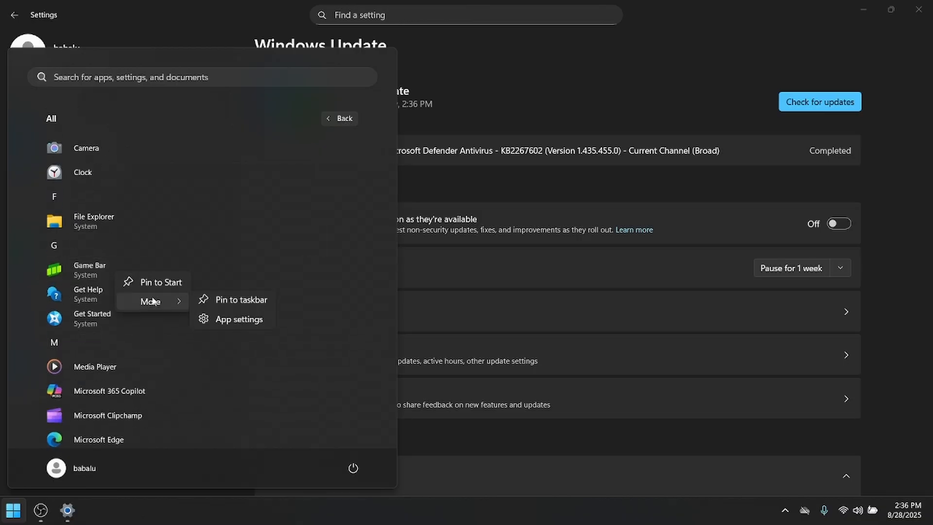
pyautogui.rightClick(101, 293)
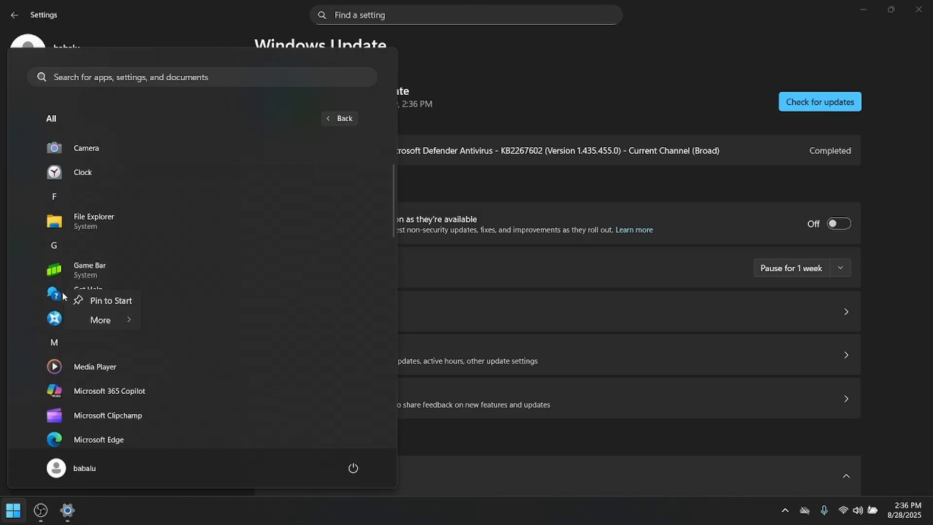
pyautogui.click(62, 291)
pyautogui.rightClick(98, 297)
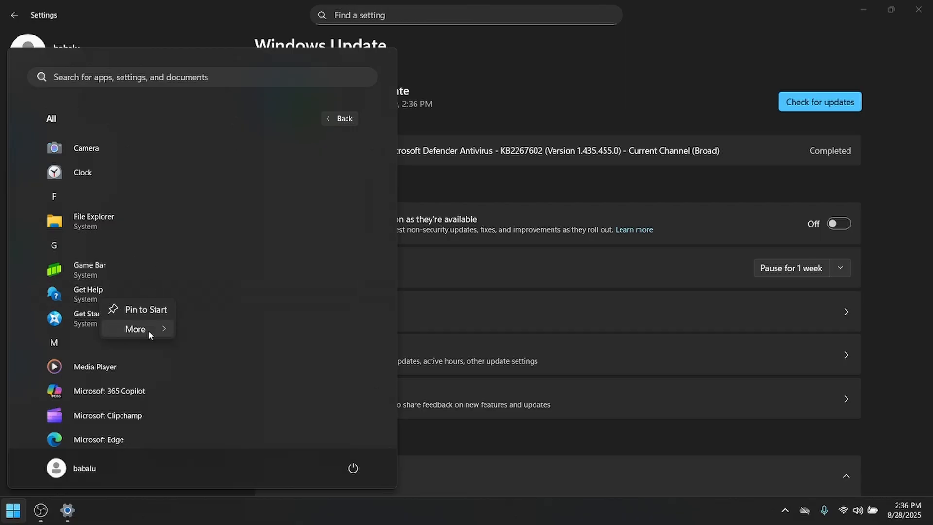
pyautogui.moveTo(146, 329)
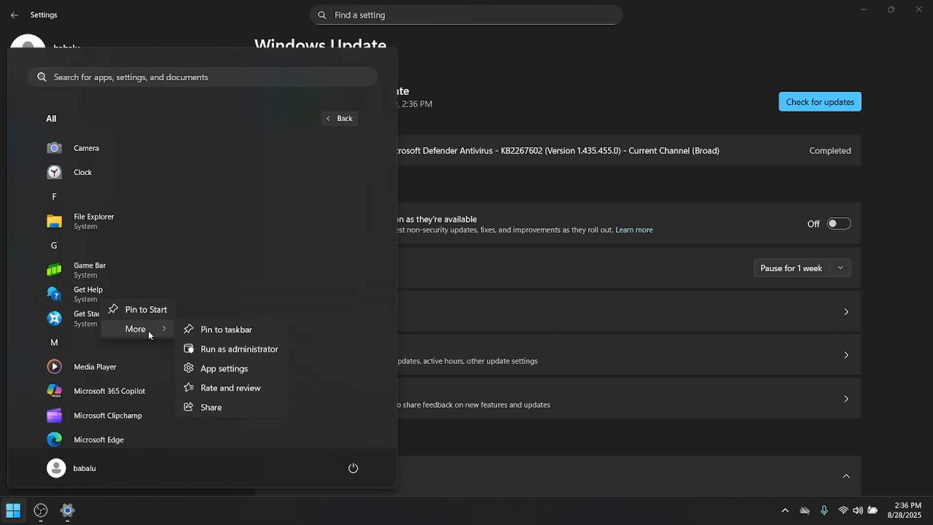
pyautogui.click(14, 292)
# - Uninstall Microsoft 365 Copilot from the list of all apps
pyautogui.scroll(-2, 154, 322)
pyautogui.rightClick(121, 299)
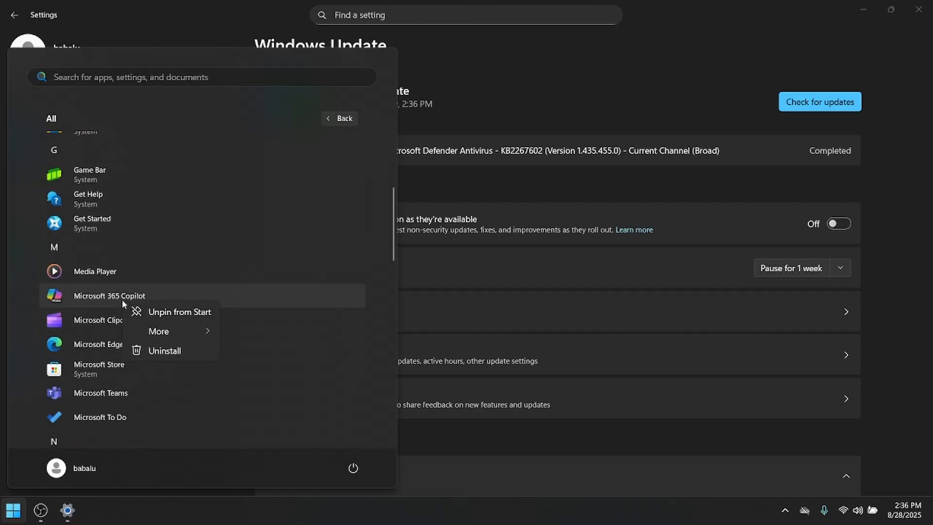
pyautogui.click(170, 350)
pyautogui.click(266, 263)
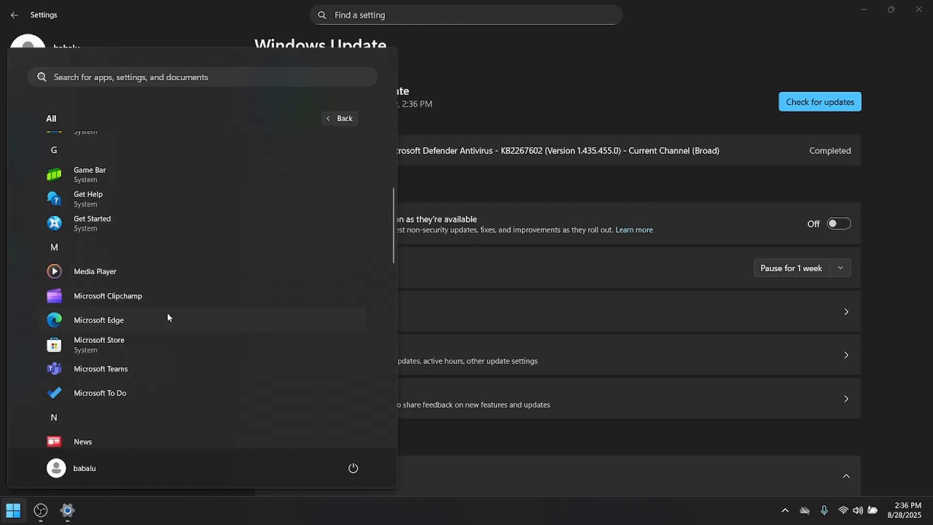
# - Try to uninstall Microsoft Clipchamp from the list of all apps
pyautogui.rightClick(120, 300)
pyautogui.click(161, 350)
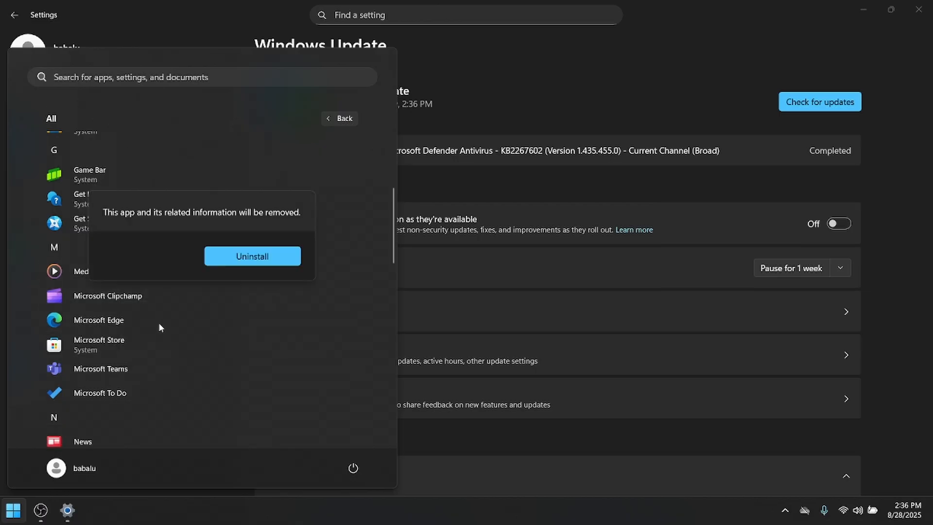
pyautogui.click(239, 259)
# - Uninstall Microsoft To Do from the list of all apps
pyautogui.scroll(-2, 131, 339)
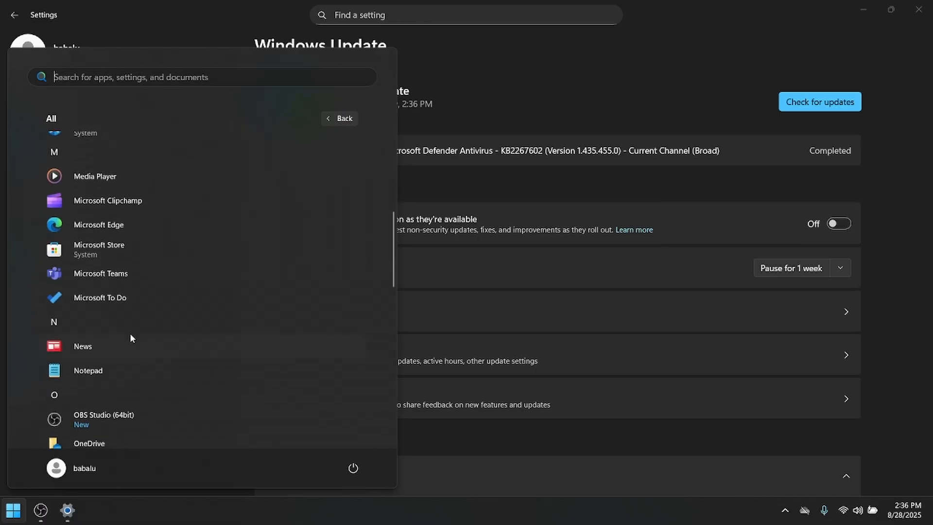
pyautogui.rightClick(113, 295)
pyautogui.click(148, 334)
pyautogui.click(239, 259)
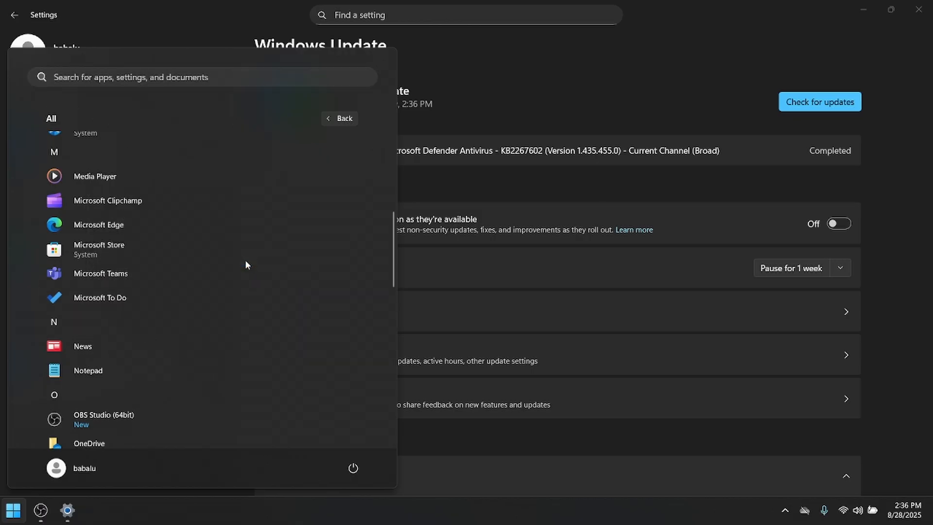
# - Uninstall the News app from the list of all apps
pyautogui.scroll(-1, 156, 320)
pyautogui.rightClick(105, 275)
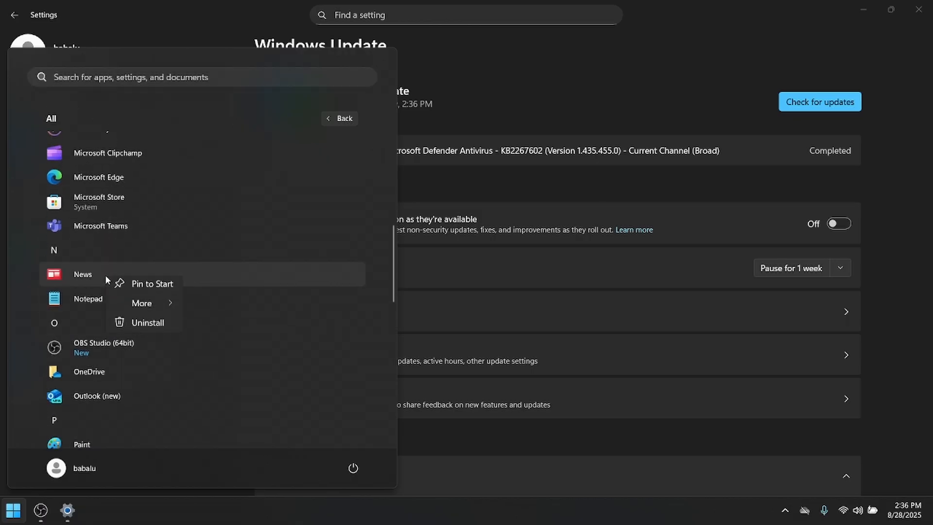
pyautogui.click(128, 327)
pyautogui.click(266, 243)
# - Uninstall Outlook (new) from the list of all apps
pyautogui.scroll(-2, 195, 280)
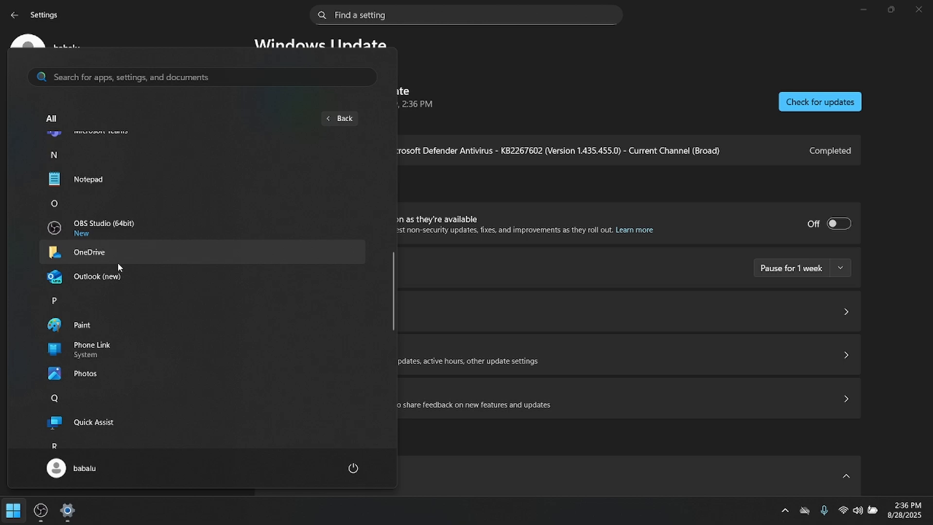
pyautogui.rightClick(112, 281)
pyautogui.click(160, 331)
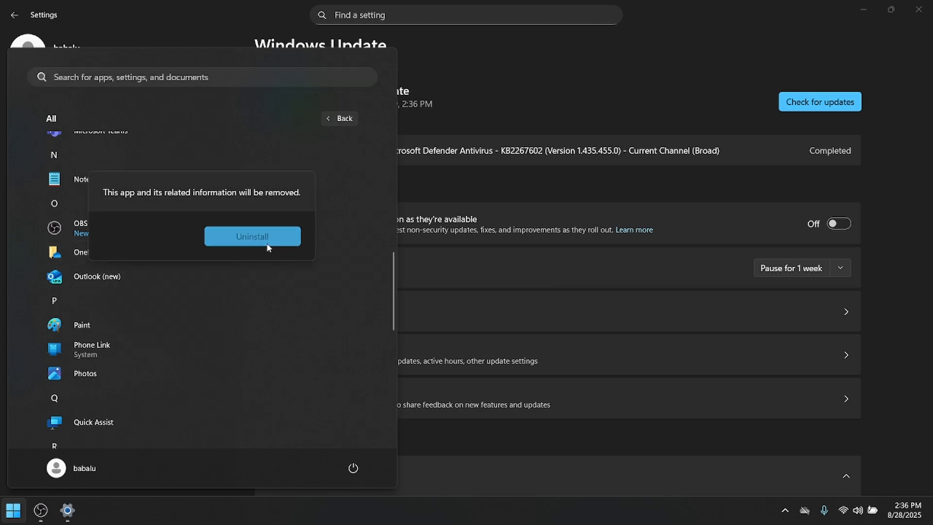
pyautogui.click(214, 238)
# - Start uninstalling OneDrive from the list of all apps and confirm the removal of Microsoft OneDrive in the Installed apps settings
pyautogui.rightClick(131, 252)
pyautogui.click(163, 303)
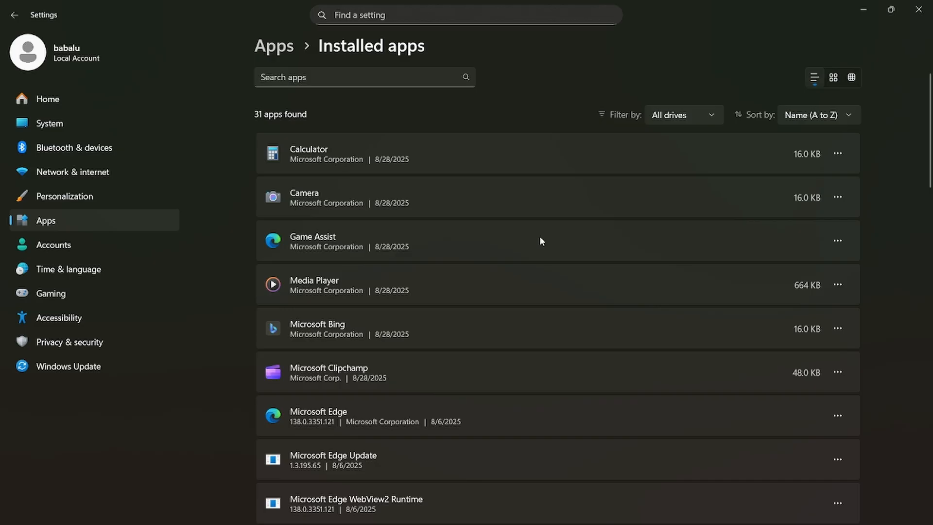
pyautogui.scroll(-5, 562, 213)
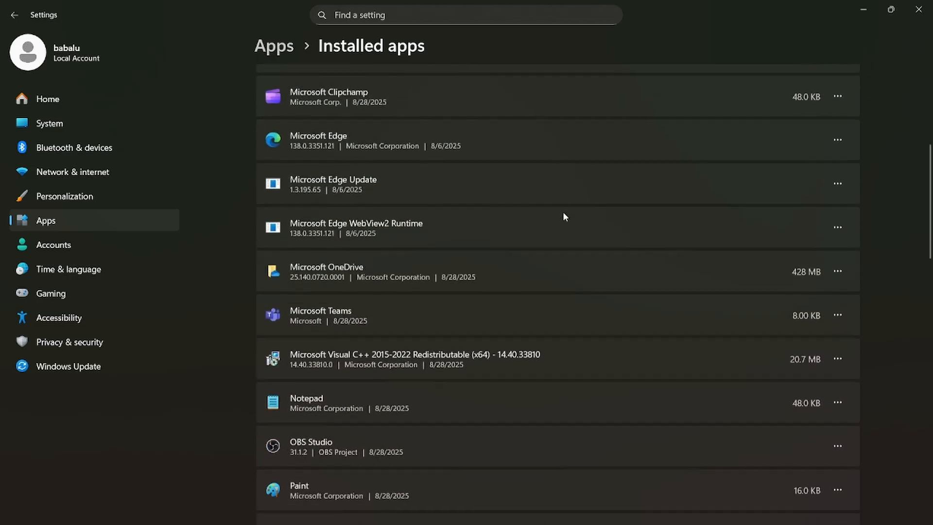
pyautogui.click(837, 272)
pyautogui.click(712, 317)
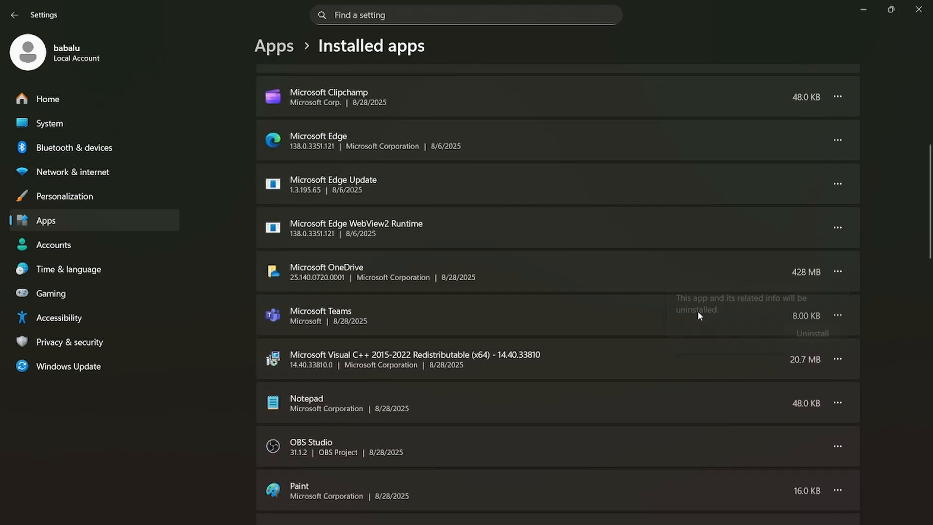
pyautogui.click(815, 336)
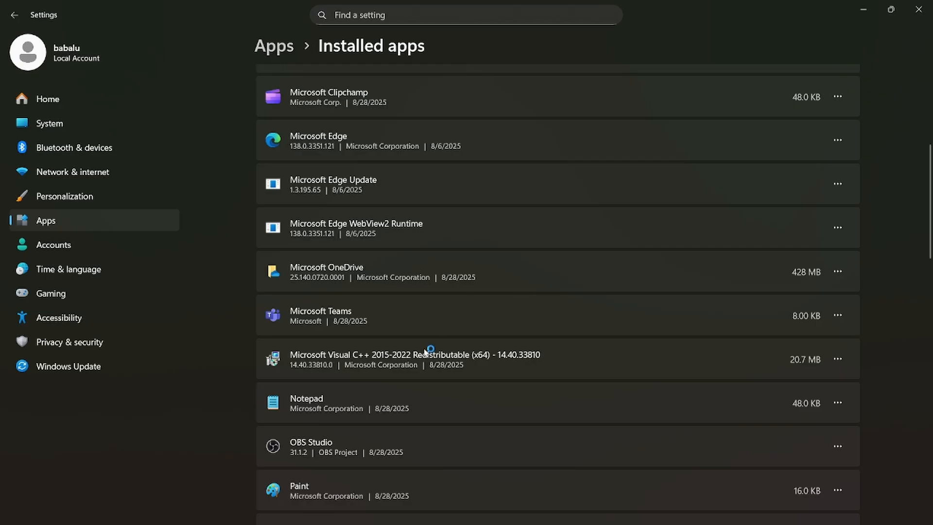
# - Check the available options for the Phone Link system app in the Start list of all apps
pyautogui.click(13, 511)
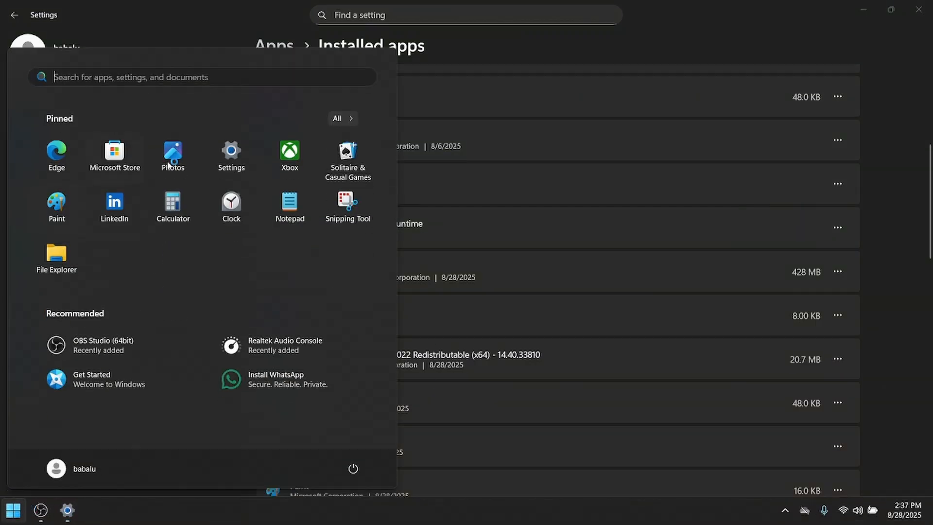
pyautogui.click(342, 118)
pyautogui.scroll(-5, 129, 281)
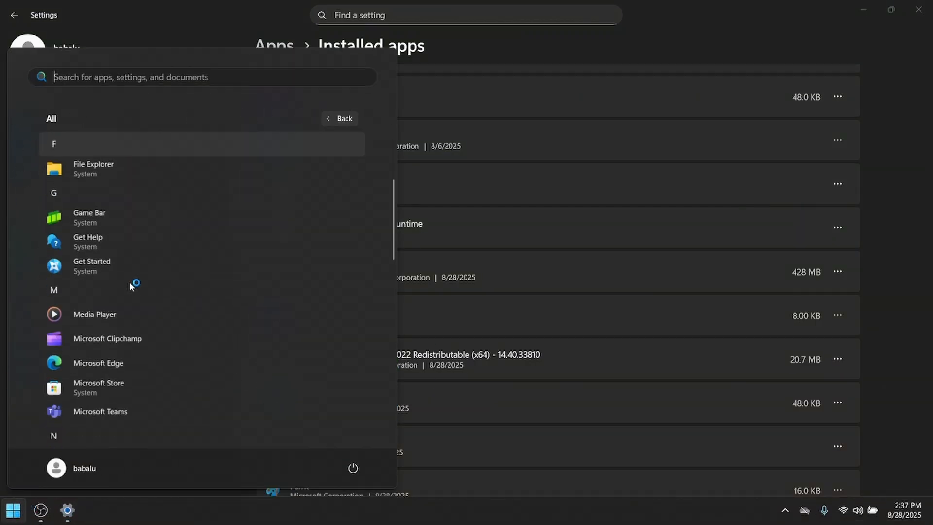
pyautogui.scroll(-3, 130, 284)
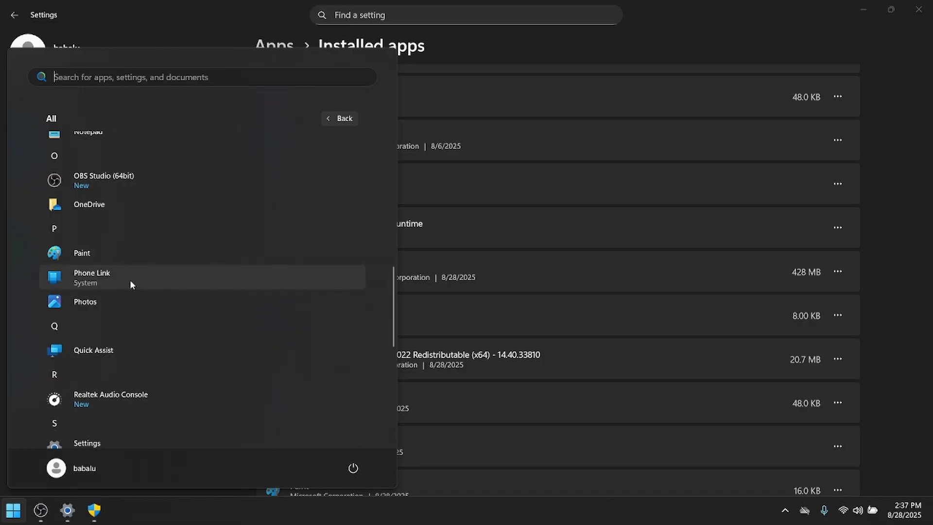
pyautogui.rightClick(130, 279)
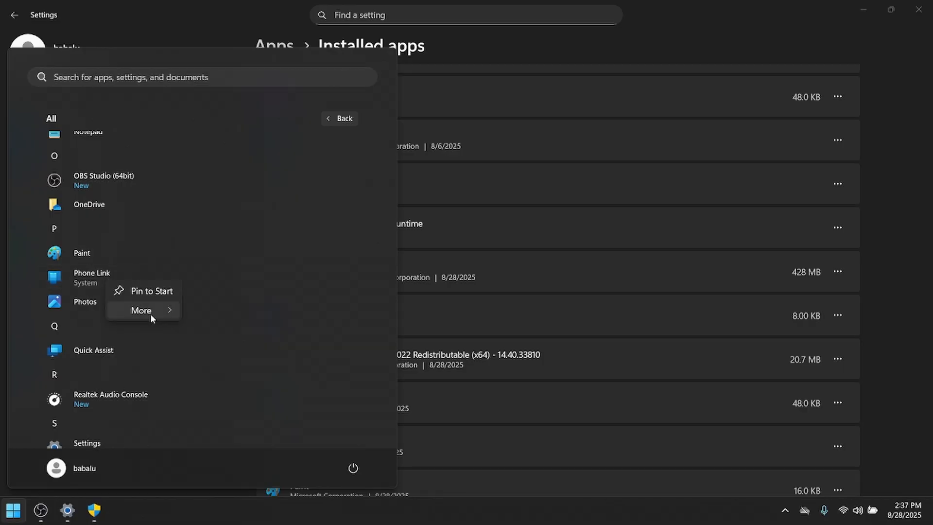
pyautogui.moveTo(151, 313)
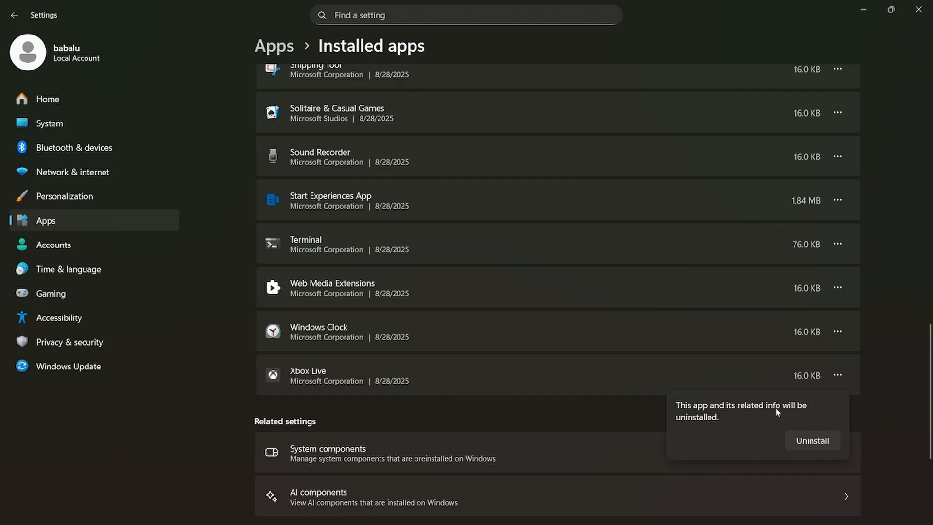
# - Uninstall Xbox Live and Power Automate in the Installed apps settings
pyautogui.click(808, 440)
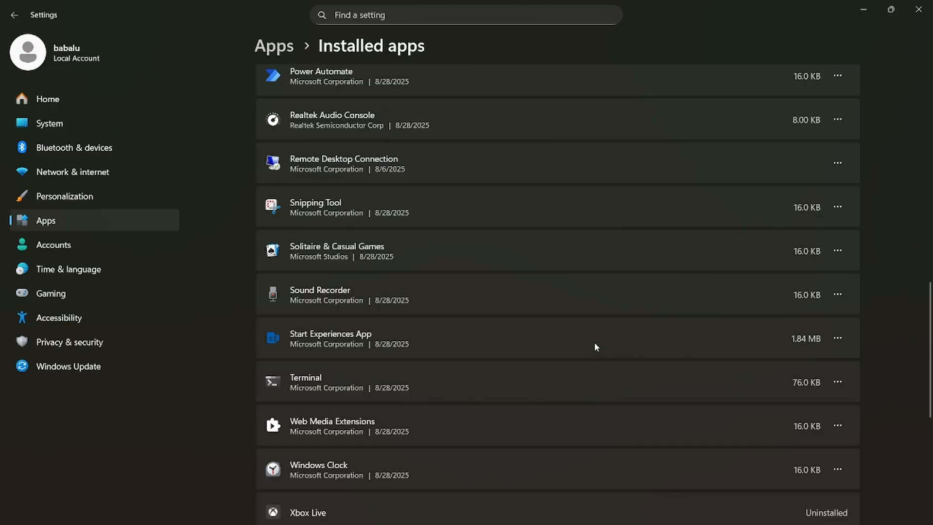
pyautogui.scroll(4, 596, 346)
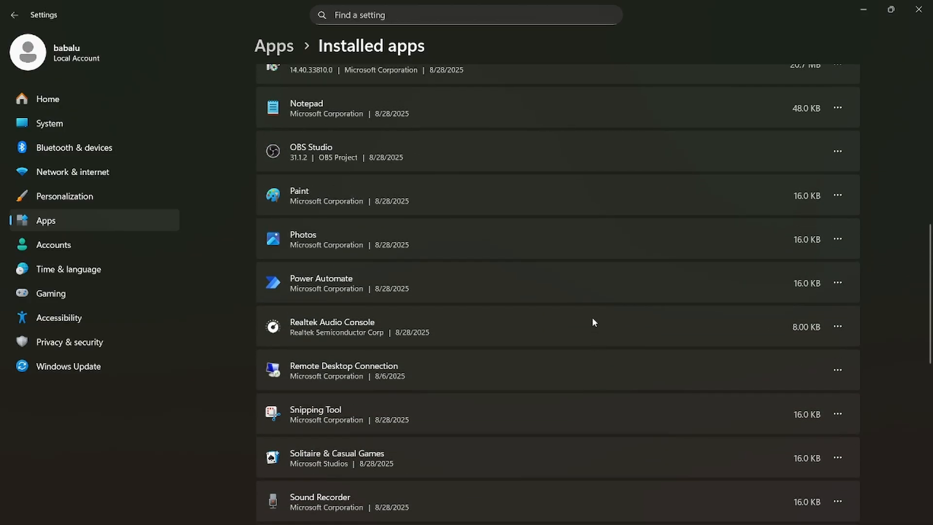
pyautogui.click(836, 283)
pyautogui.click(712, 345)
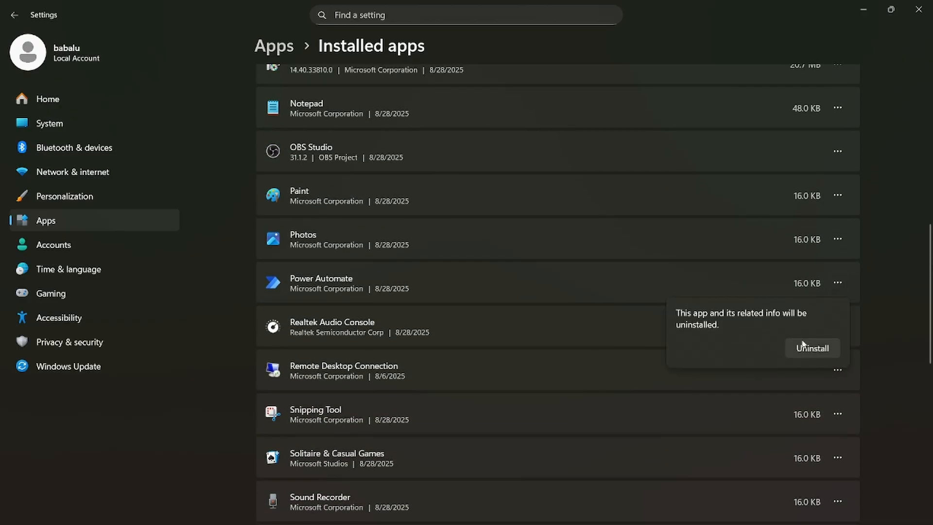
pyautogui.click(811, 346)
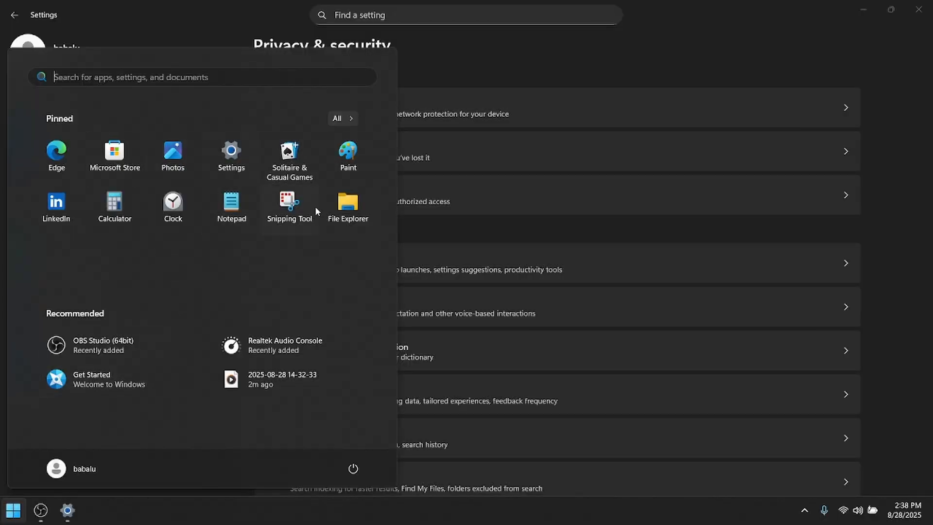
# - Group Settings and File Explorer in a folder among the pinned Start apps and name it System
pyautogui.moveTo(288, 207); pyautogui.dragTo(119, 163)
pyautogui.click(109, 146)
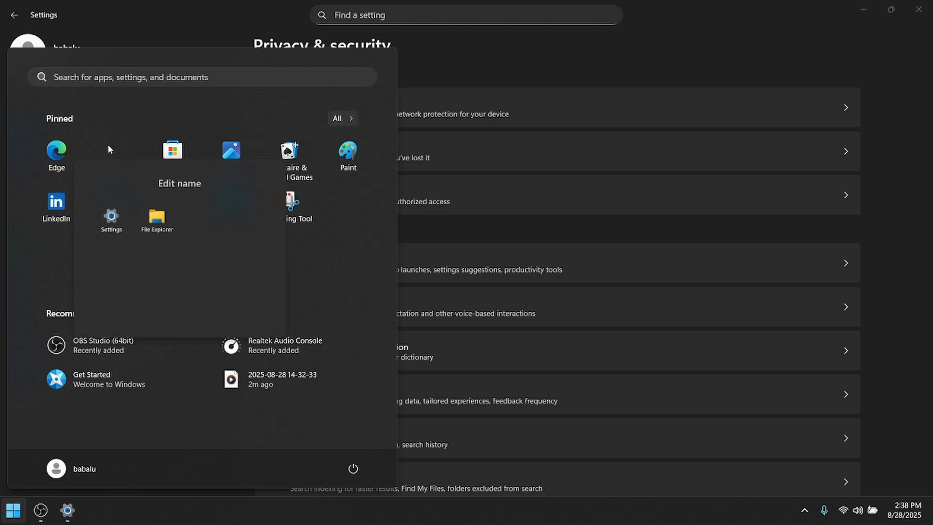
pyautogui.click(186, 187)
pyautogui.write('Syste')
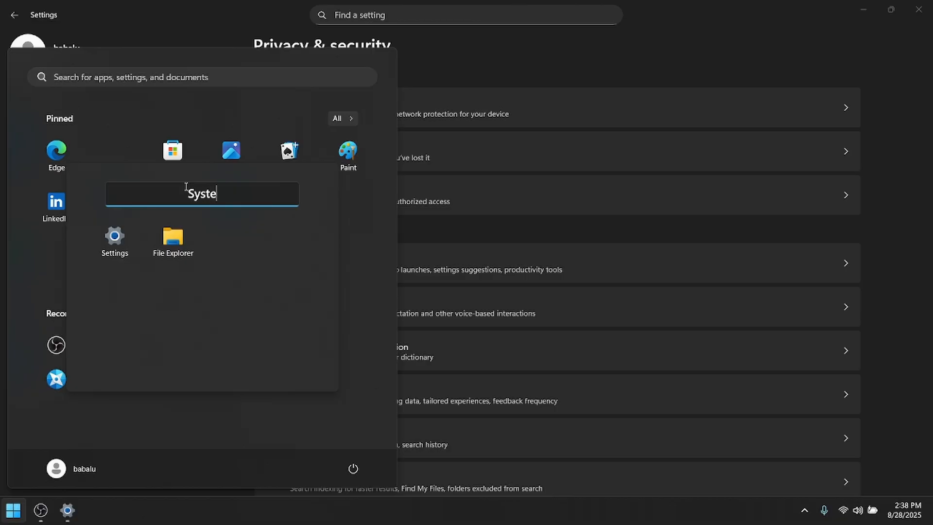
pyautogui.write('m')
pyautogui.press('Return')
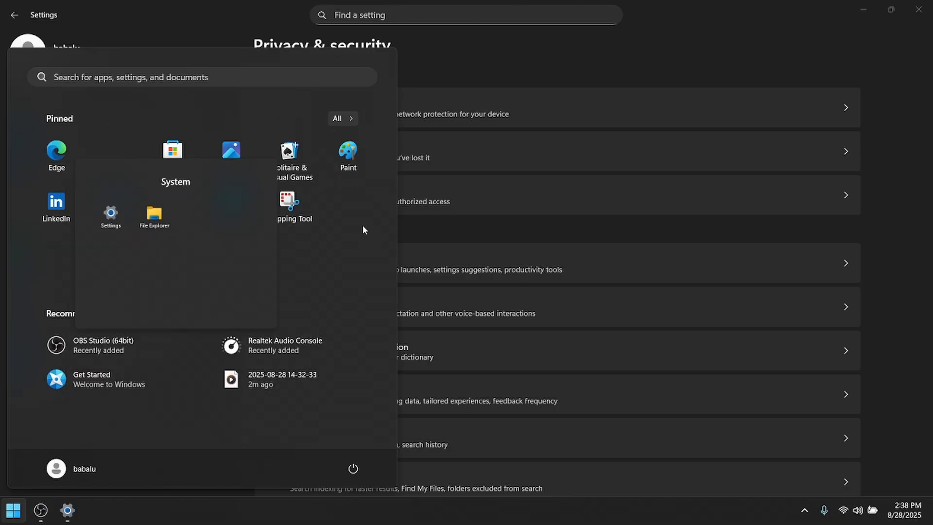
pyautogui.click(362, 225)
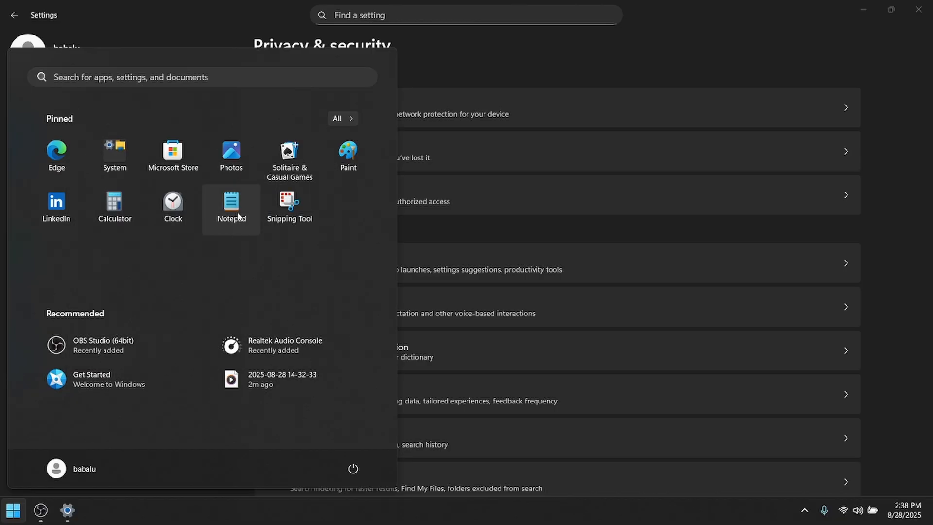
# - Group Calculator, Clock and Snipping Tool in a second pinned Start folder and name it Tools
pyautogui.moveTo(238, 215); pyautogui.dragTo(127, 211)
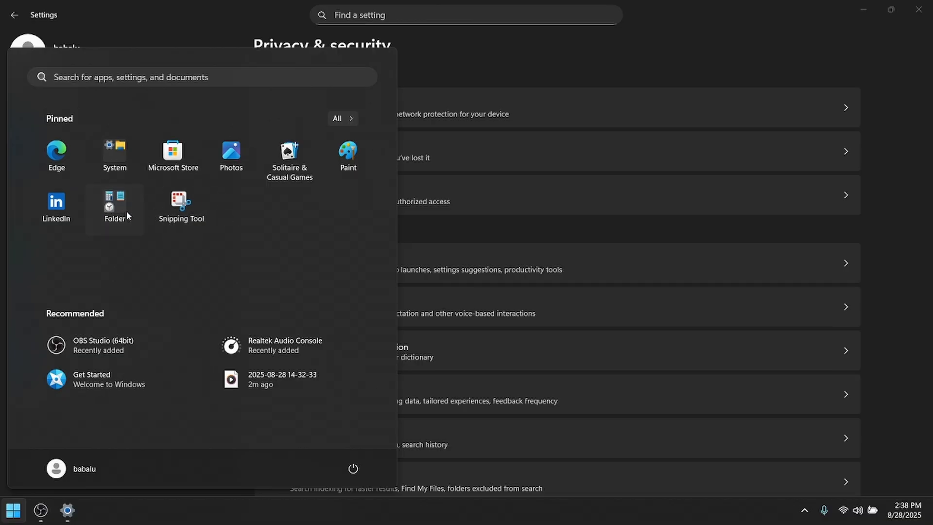
pyautogui.moveTo(187, 202); pyautogui.dragTo(360, 252)
pyautogui.click(120, 211)
pyautogui.click(93, 216)
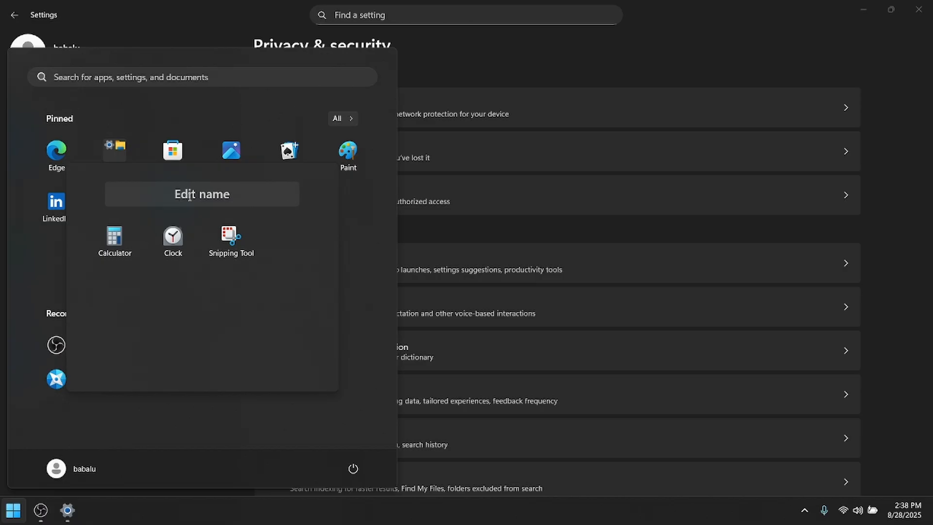
pyautogui.click(200, 194)
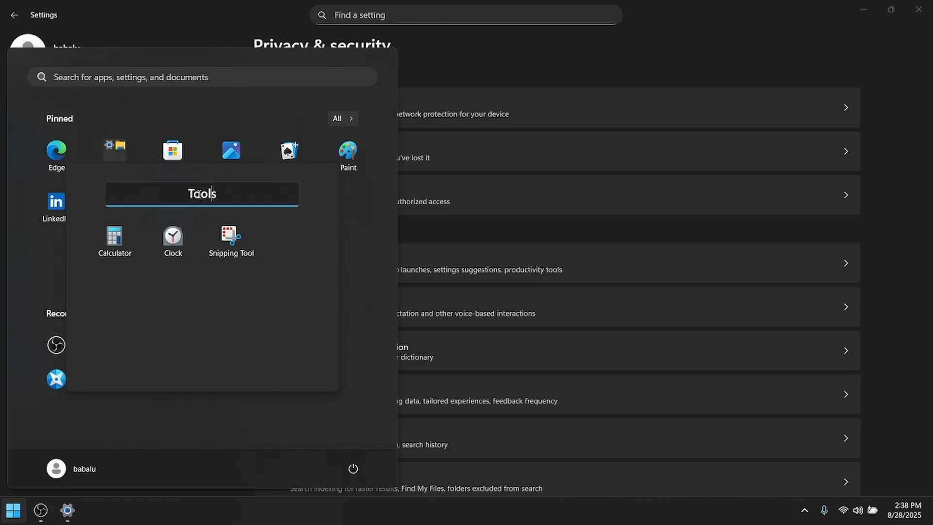
pyautogui.write('Tools')
pyautogui.click(371, 261)
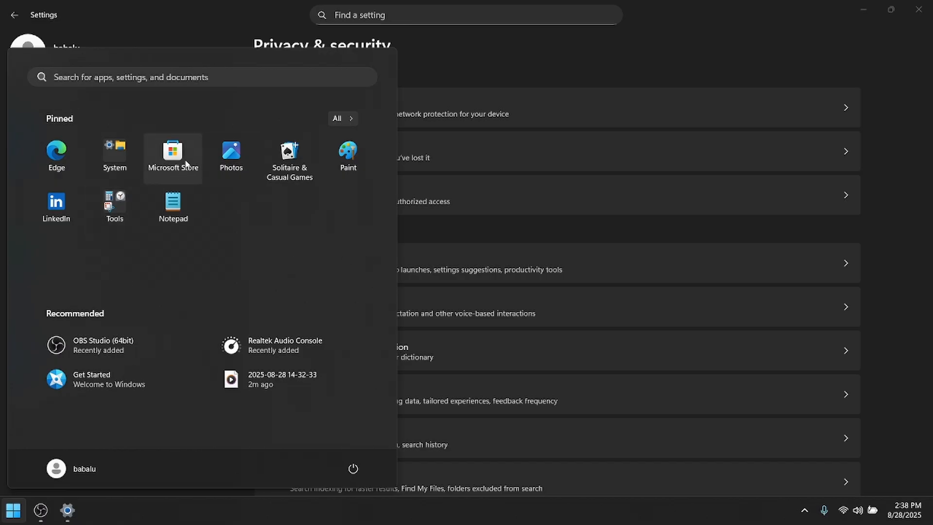
# - Add Microsoft Store to the pinned System folder and uninstall LinkedIn from the pinned Start apps
pyautogui.moveTo(184, 164); pyautogui.dragTo(125, 163)
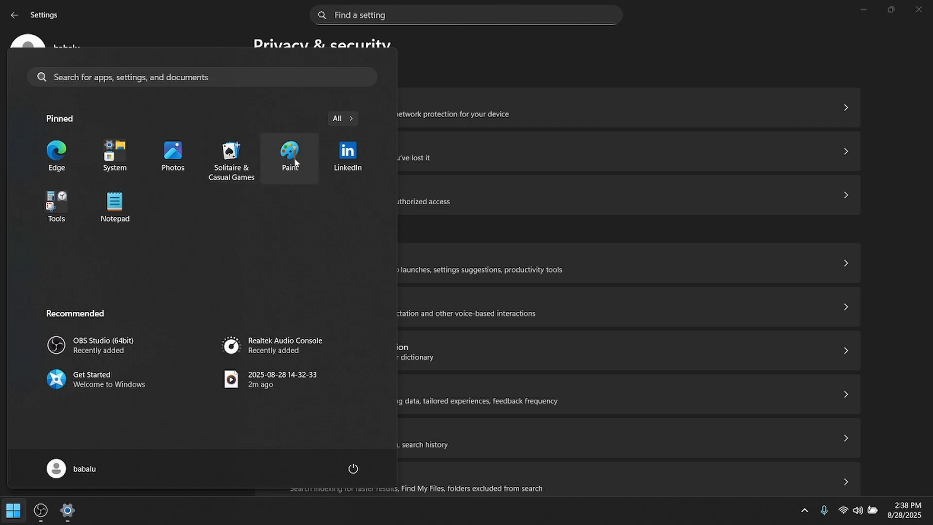
pyautogui.rightClick(345, 156)
pyautogui.click(397, 288)
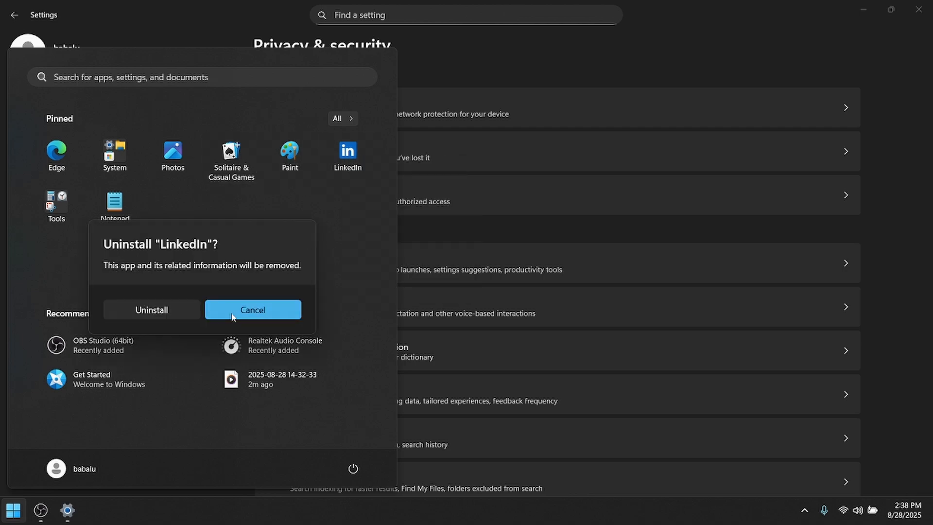
pyautogui.click(179, 311)
pyautogui.click(105, 78)
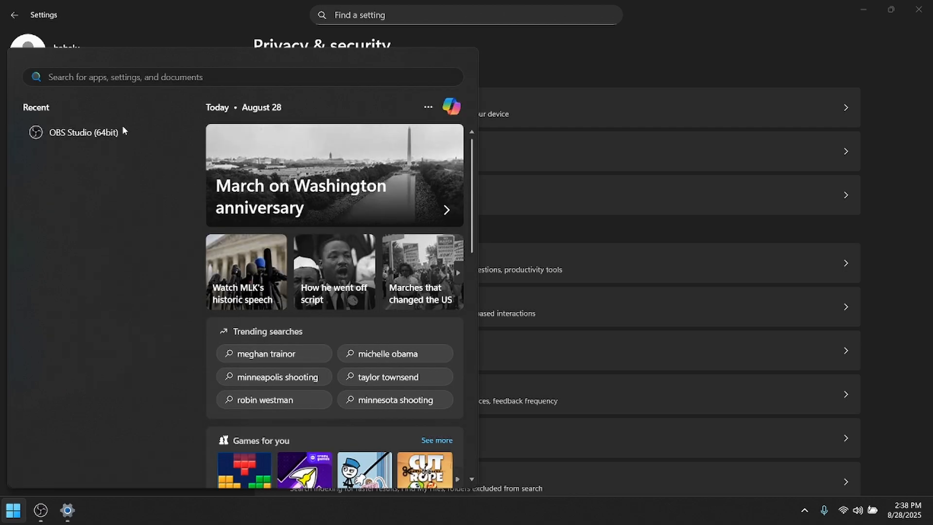
pyautogui.click(550, 44)
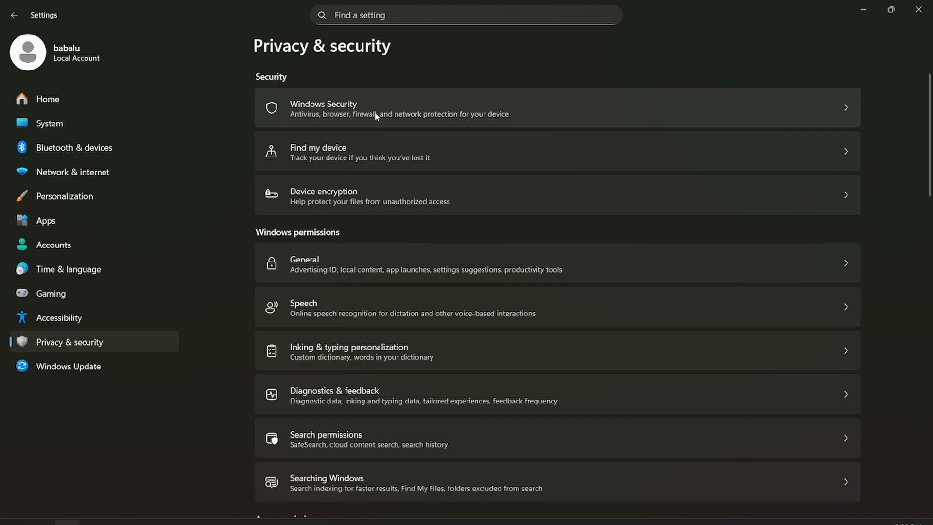
# - Review the Windows Security, Find my device and Device encryption pages in the Privacy & security settings
pyautogui.click(376, 115)
pyautogui.click(306, 46)
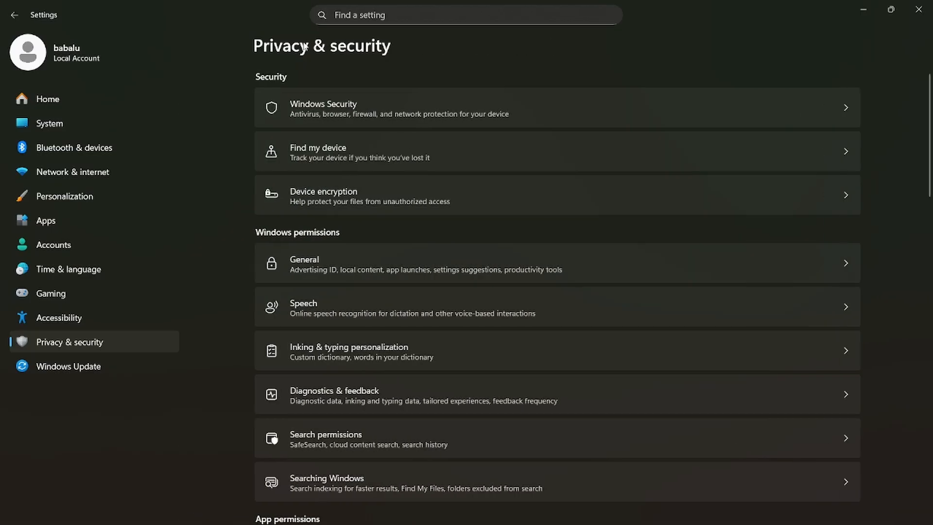
pyautogui.click(319, 155)
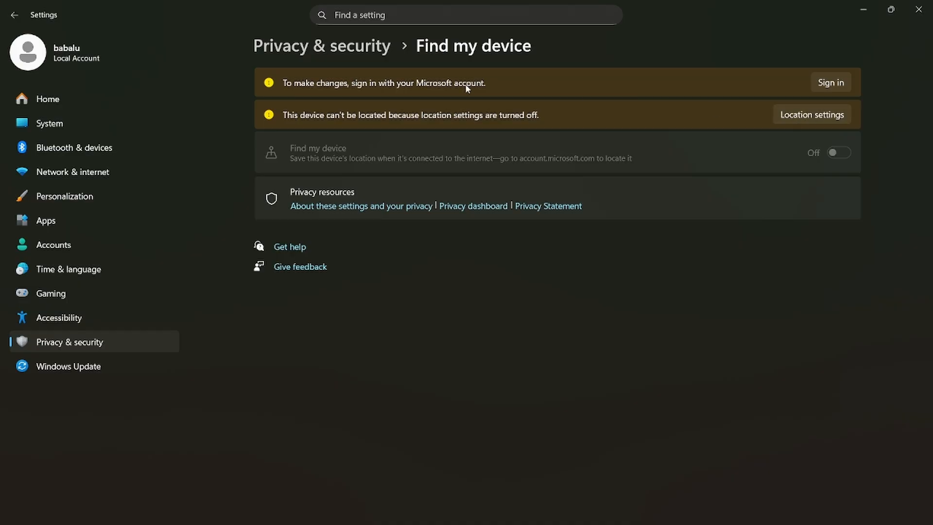
pyautogui.click(310, 48)
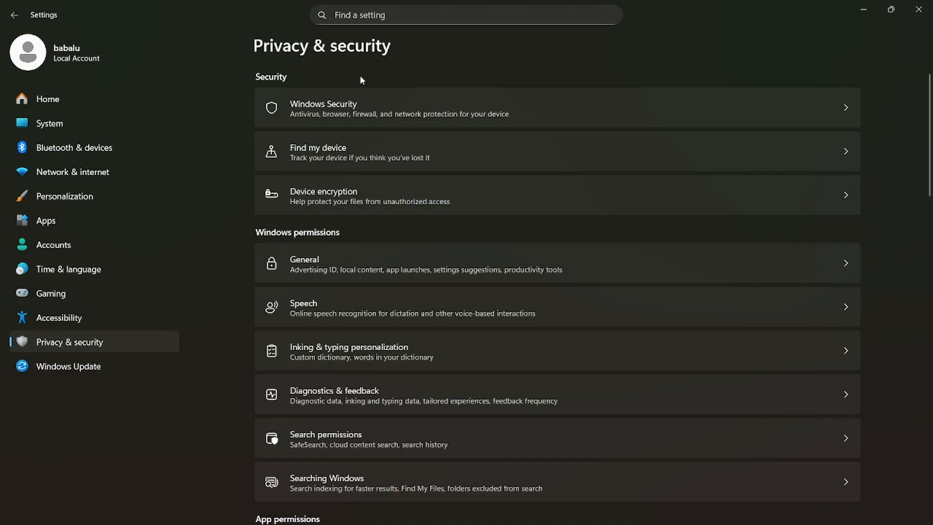
pyautogui.click(355, 193)
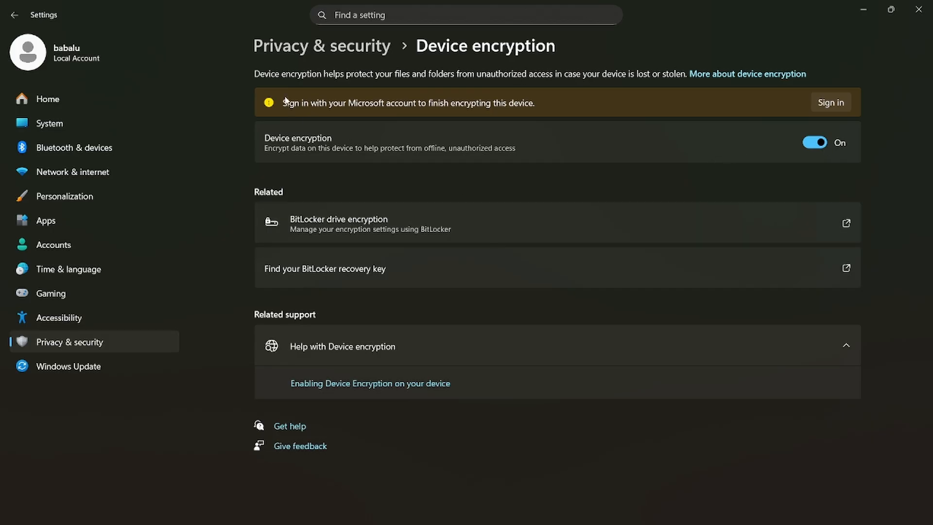
# - Turn off locally relevant website content, app launch tracking, suggested content and Settings notifications in the General privacy permissions
pyautogui.click(307, 49)
pyautogui.scroll(-3, 397, 176)
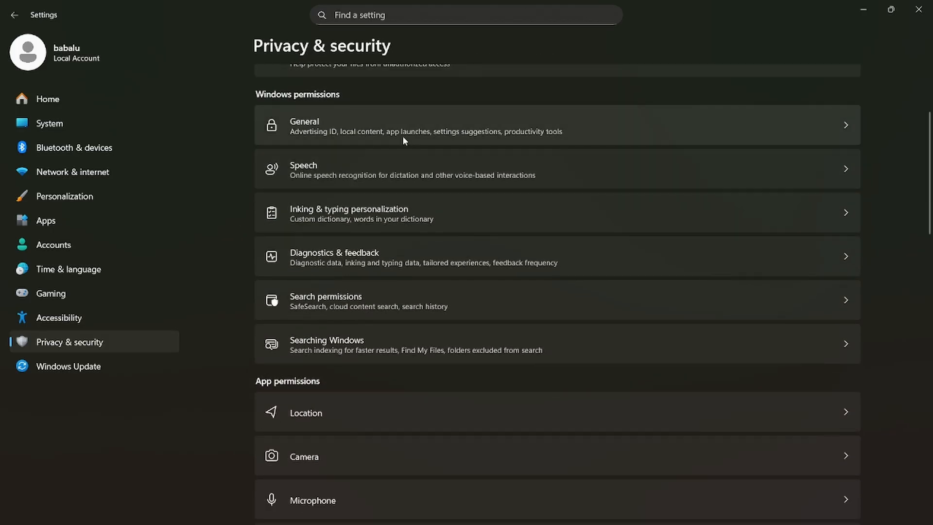
pyautogui.click(402, 136)
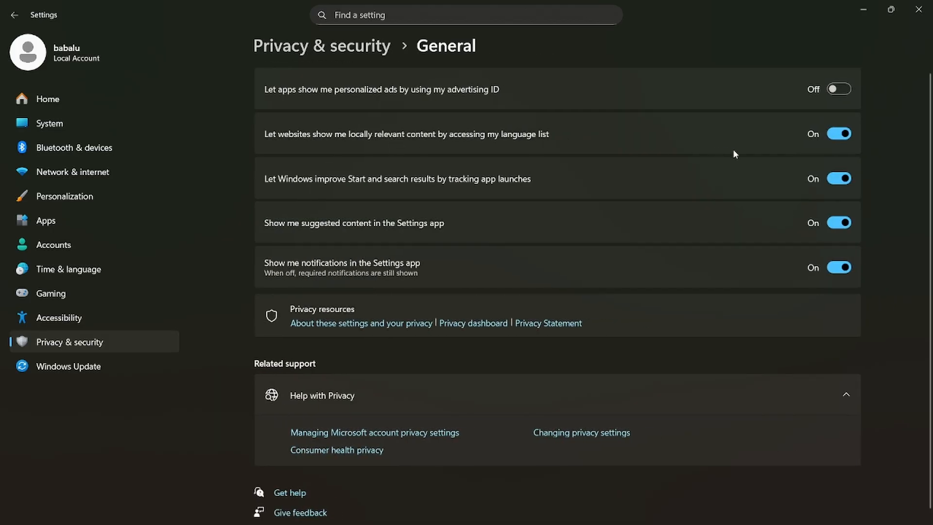
pyautogui.click(841, 136)
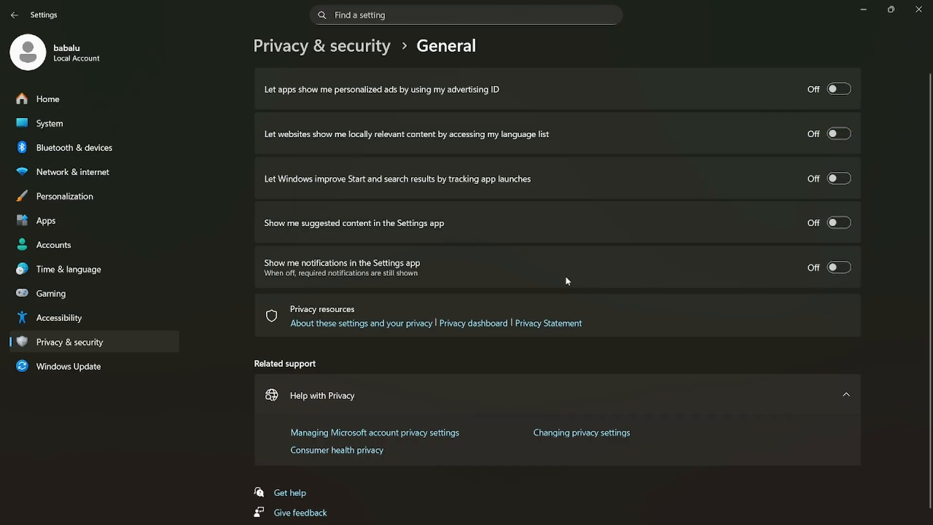
pyautogui.click(310, 49)
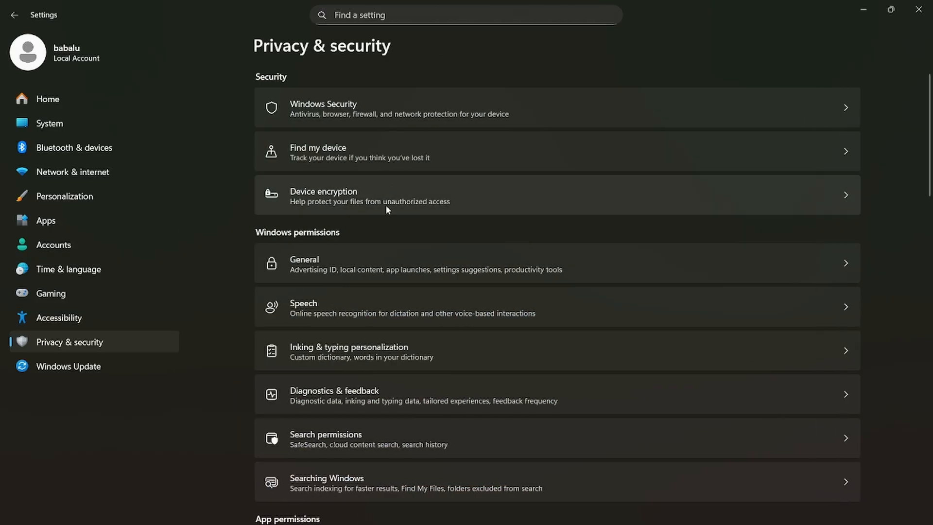
# - Check the online speech recognition setting in the Speech privacy permissions
pyautogui.scroll(-3, 386, 205)
pyautogui.click(374, 173)
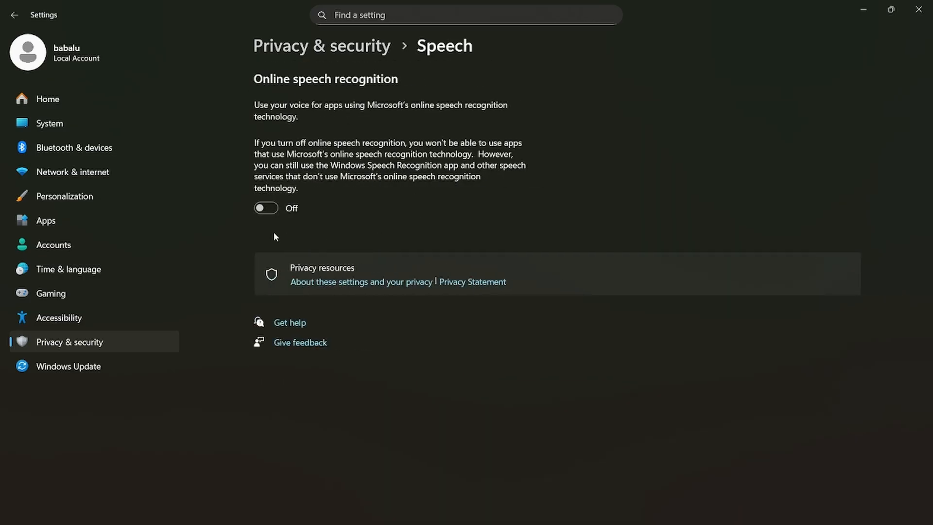
pyautogui.click(298, 48)
# - Turn off the custom inking and typing dictionary and clear the custom dictionary
pyautogui.scroll(-2, 386, 208)
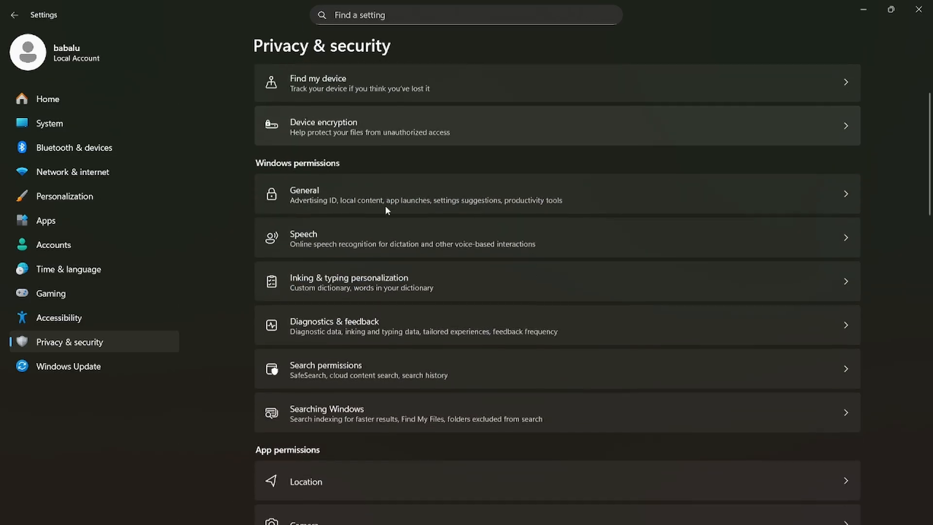
pyautogui.click(386, 279)
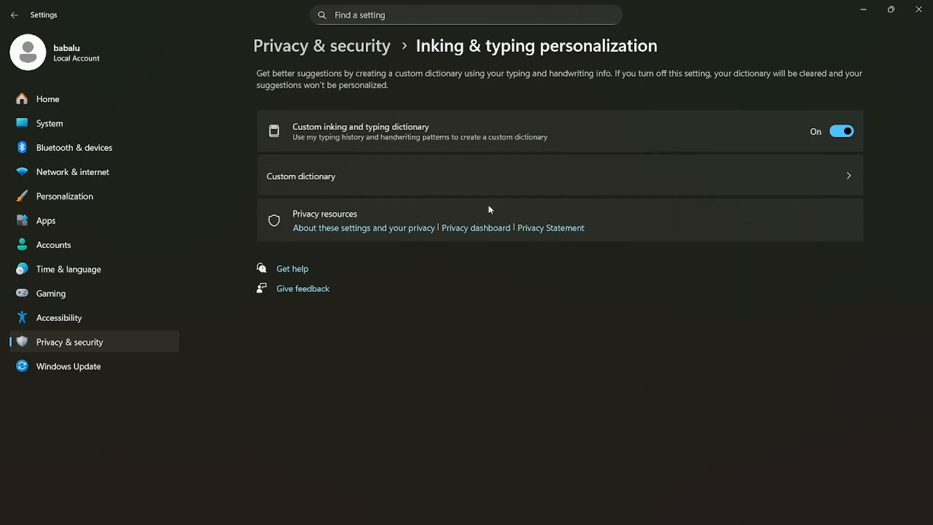
pyautogui.click(841, 133)
pyautogui.click(821, 177)
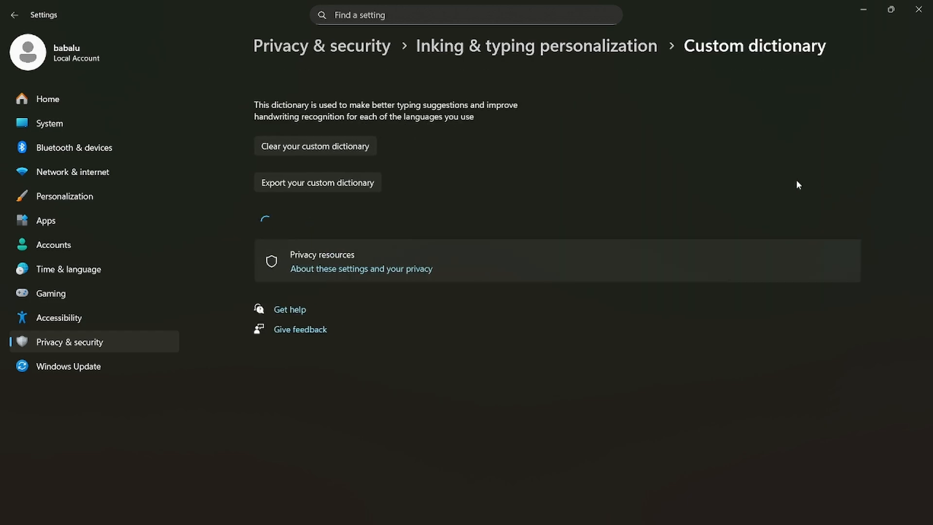
pyautogui.click(334, 147)
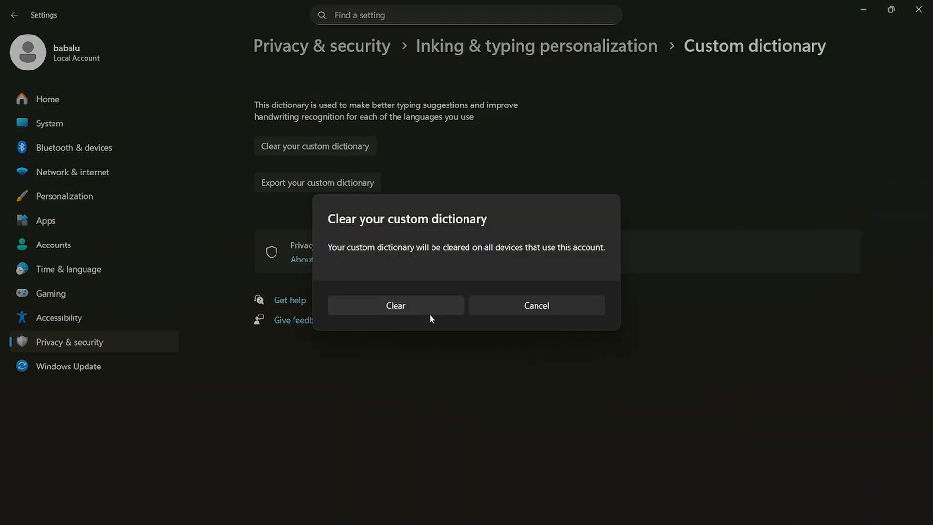
pyautogui.click(430, 314)
pyautogui.click(311, 46)
# - Delete the diagnostic data Microsoft has collected about this device in the Diagnostics & feedback settings
pyautogui.scroll(-3, 401, 156)
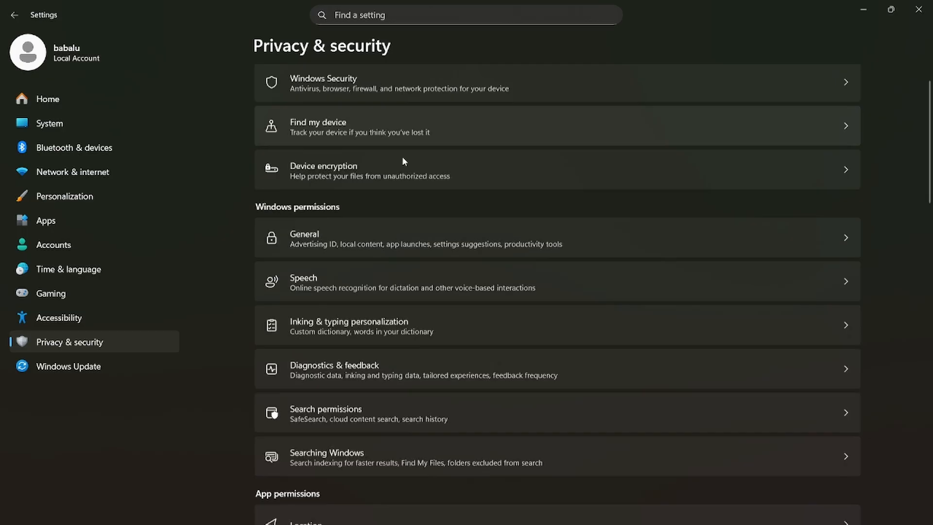
pyautogui.click(387, 262)
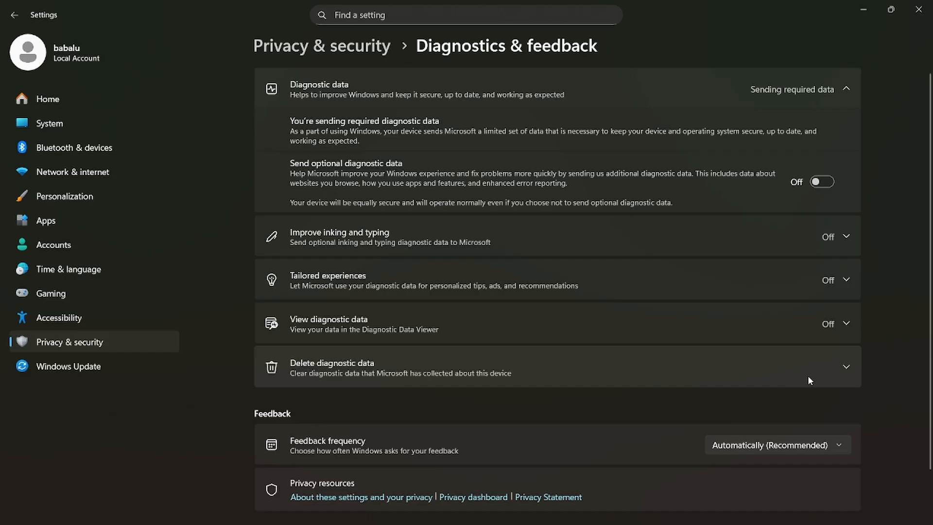
pyautogui.scroll(-2, 808, 380)
pyautogui.click(815, 314)
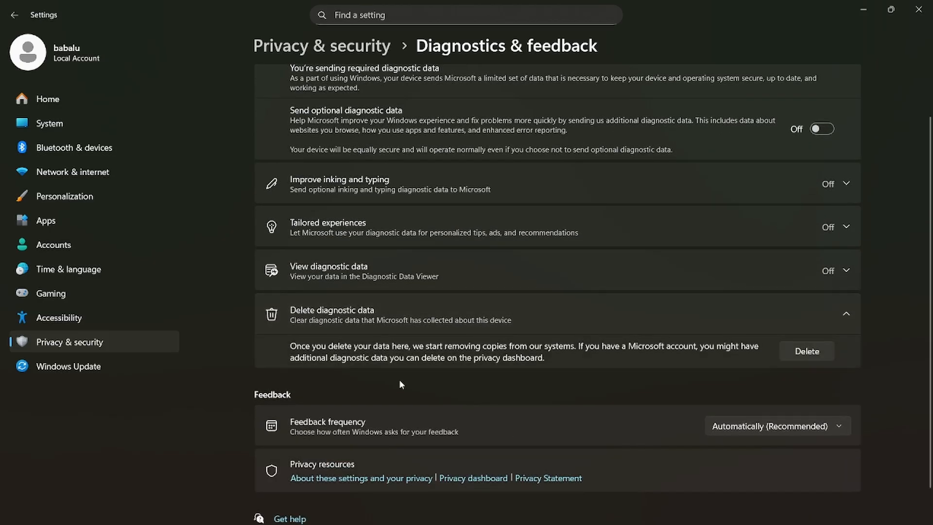
pyautogui.click(824, 358)
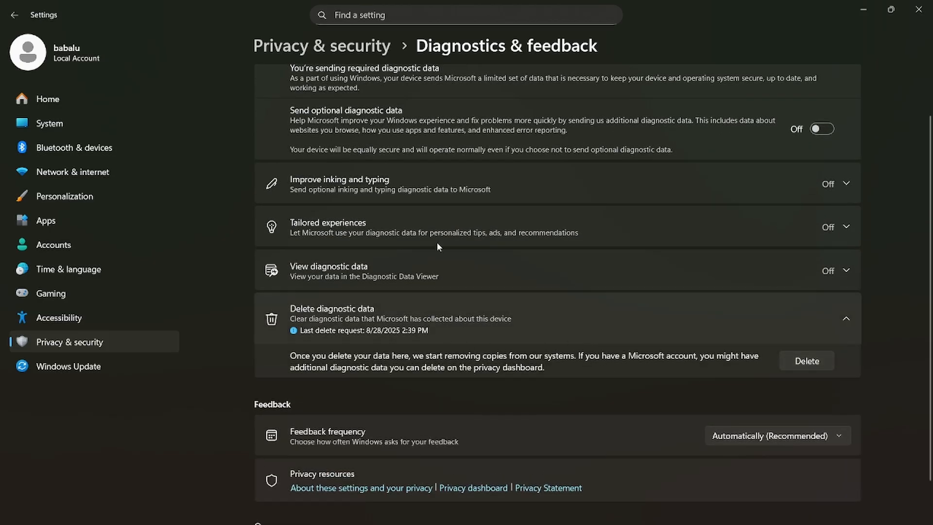
pyautogui.click(347, 52)
# - Turn off cloud content search for the Microsoft account and the work or school account in Search permissions
pyautogui.scroll(-2, 407, 261)
pyautogui.scroll(-2, 407, 263)
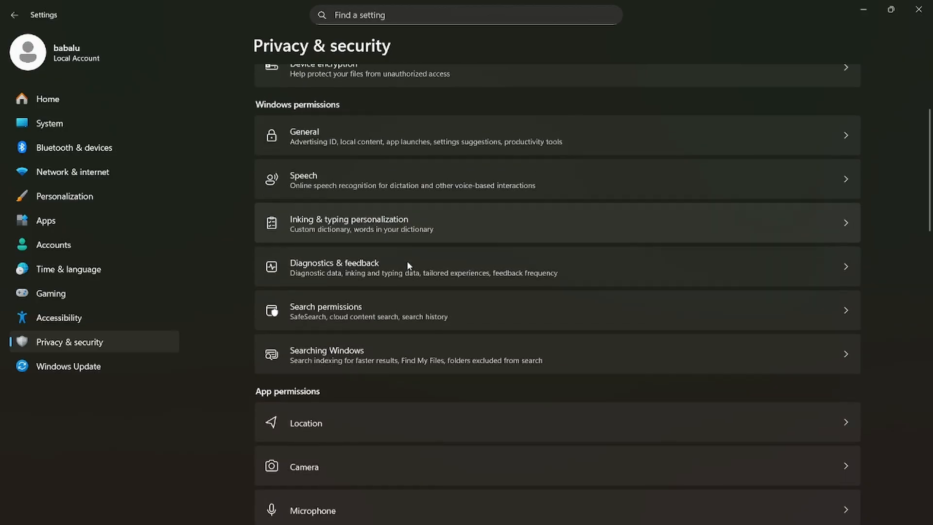
pyautogui.click(402, 293)
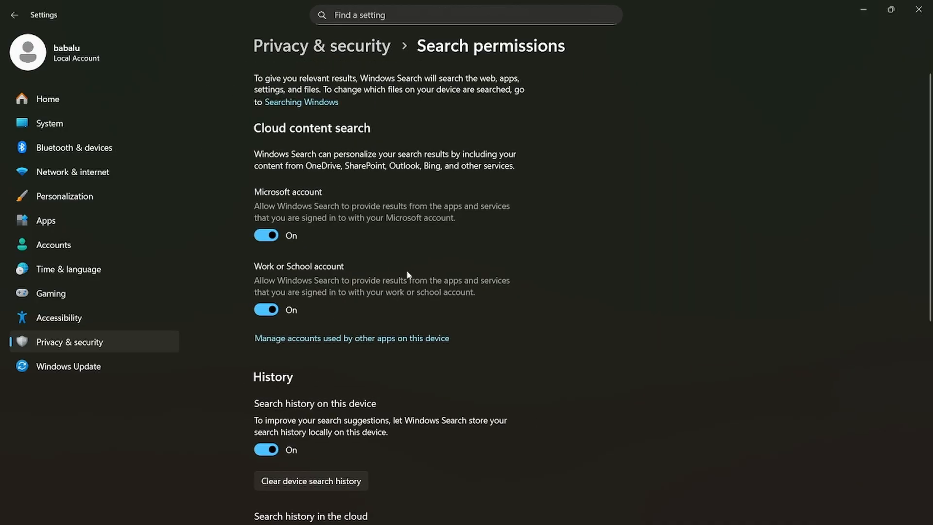
pyautogui.click(266, 235)
pyautogui.click(267, 309)
# - Turn off search history on this device and search highlights in Search permissions
pyautogui.scroll(-3, 311, 316)
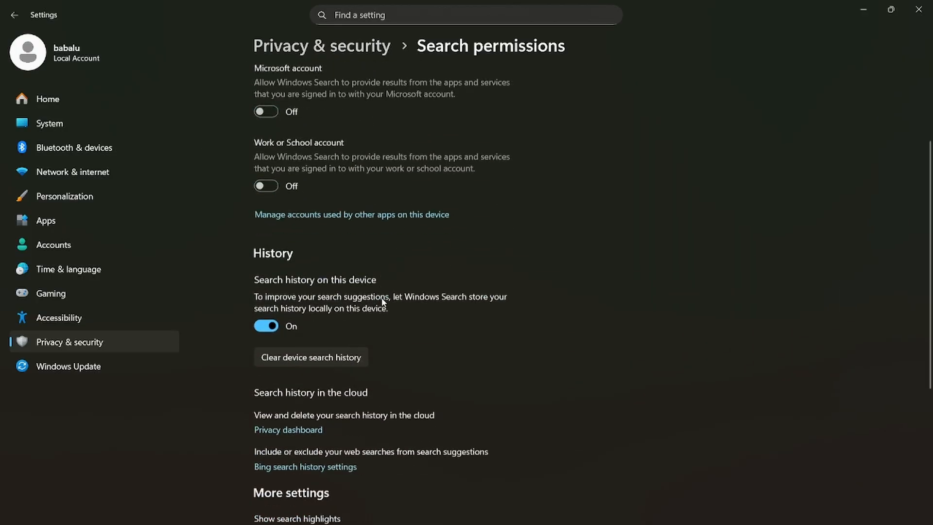
pyautogui.click(311, 317)
pyautogui.scroll(-3, 432, 301)
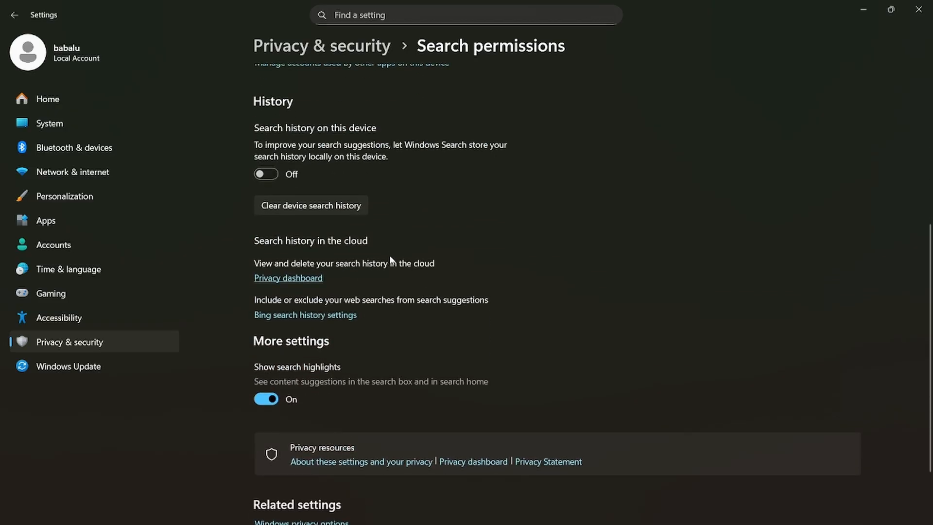
pyautogui.scroll(-2, 361, 331)
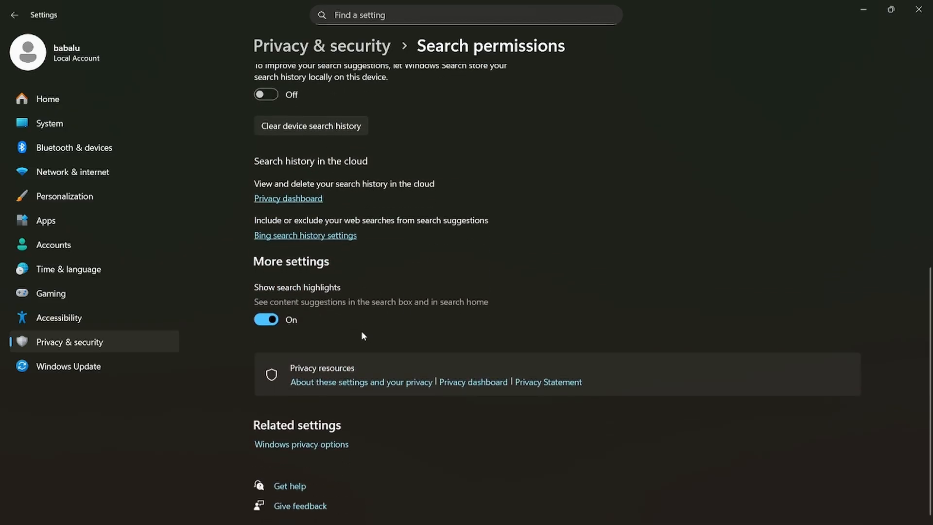
pyautogui.click(272, 318)
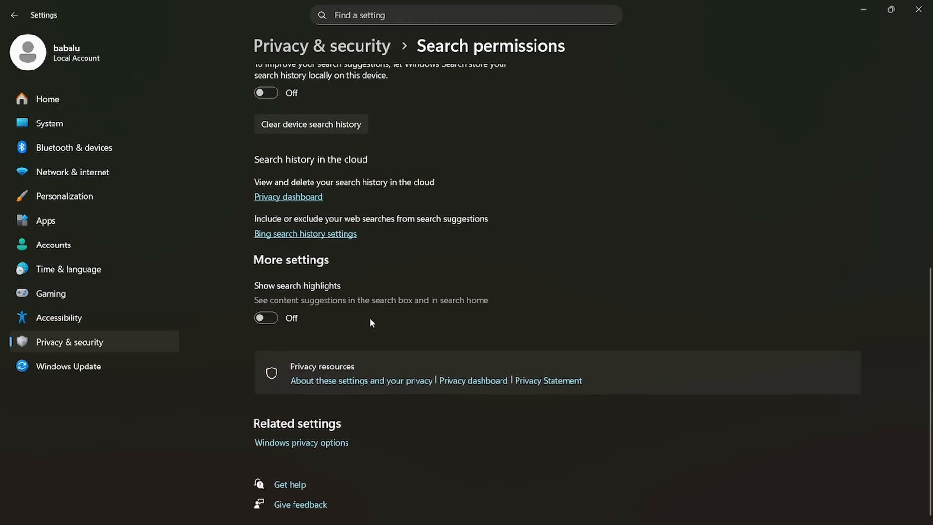
pyautogui.click(369, 47)
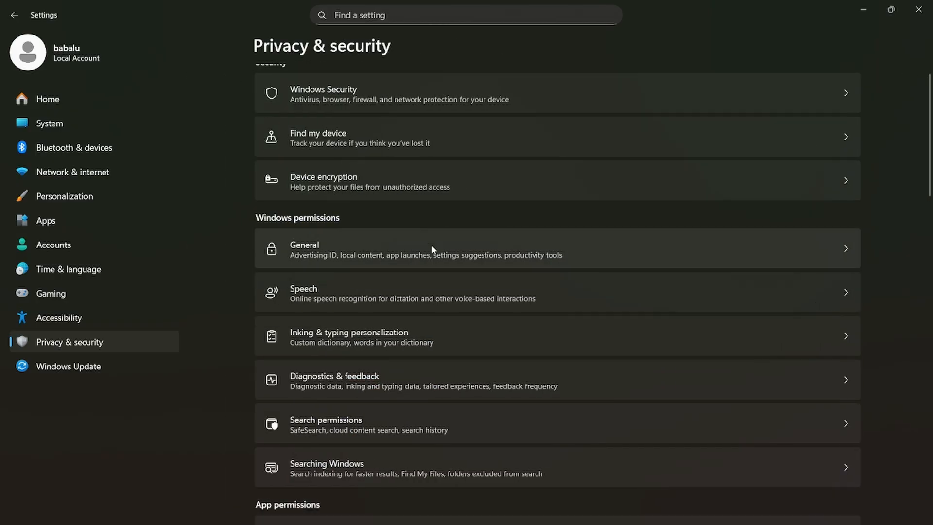
# - Set Find my files to Enhanced in the Searching Windows settings so the entire PC is searched
pyautogui.scroll(-2, 432, 250)
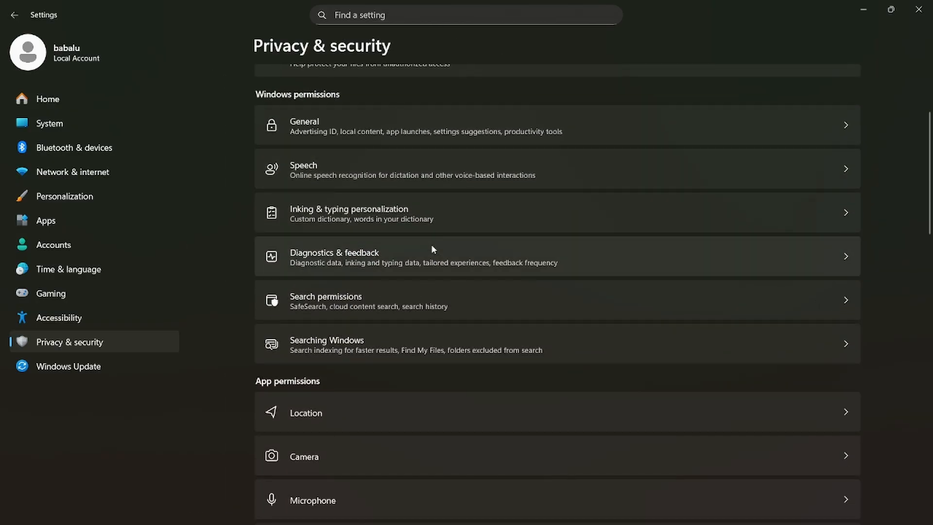
pyautogui.click(392, 342)
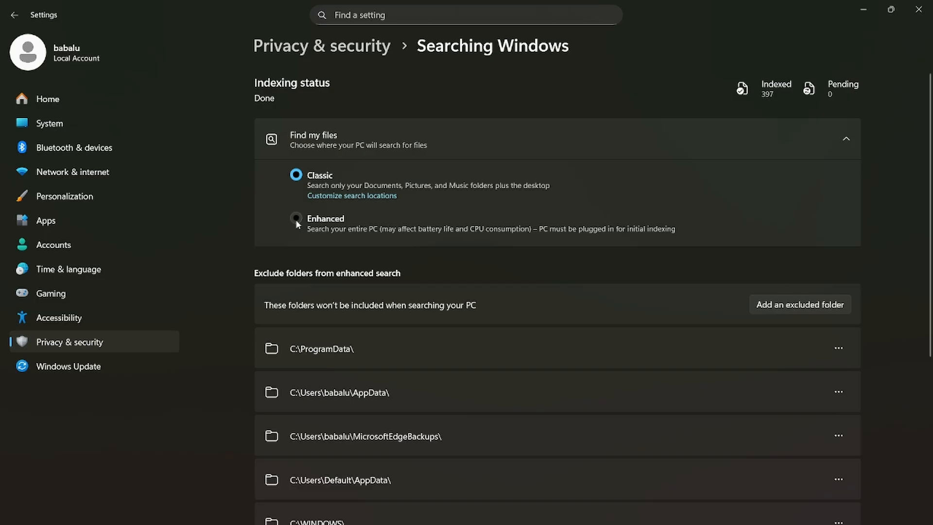
pyautogui.click(296, 220)
pyautogui.hotkey('alt', 'Left')
# - Review the Location and Microphone app permissions, including which apps have access to each
pyautogui.scroll(-3, 398, 296)
pyautogui.click(408, 270)
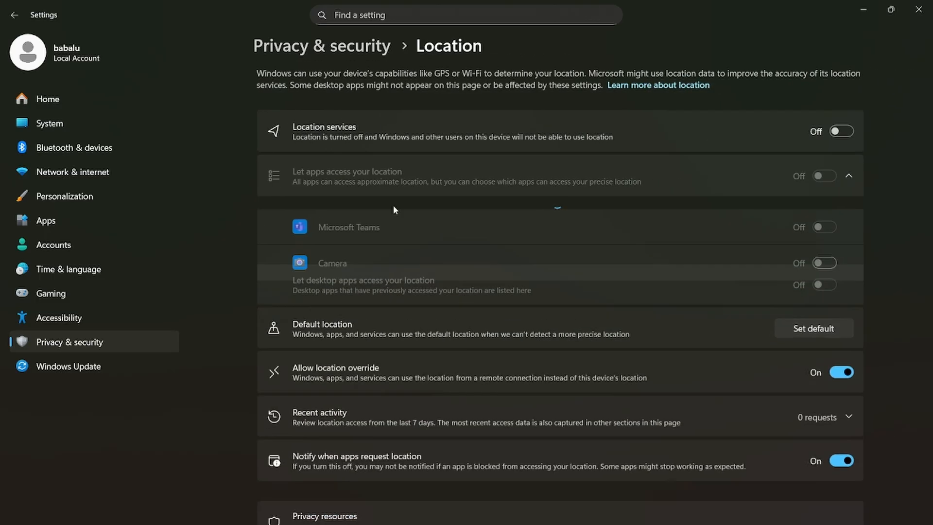
pyautogui.scroll(-3, 744, 193)
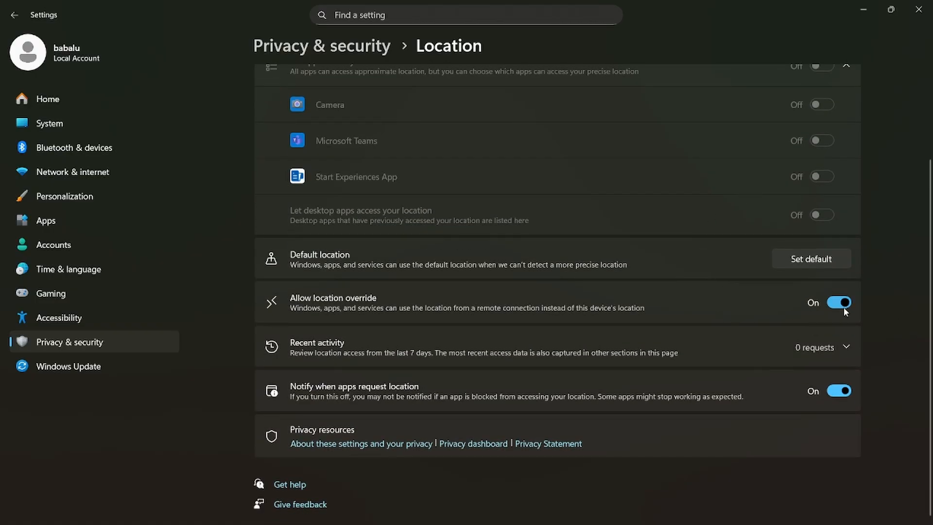
pyautogui.hotkey('alt', 'Left')
pyautogui.click(330, 291)
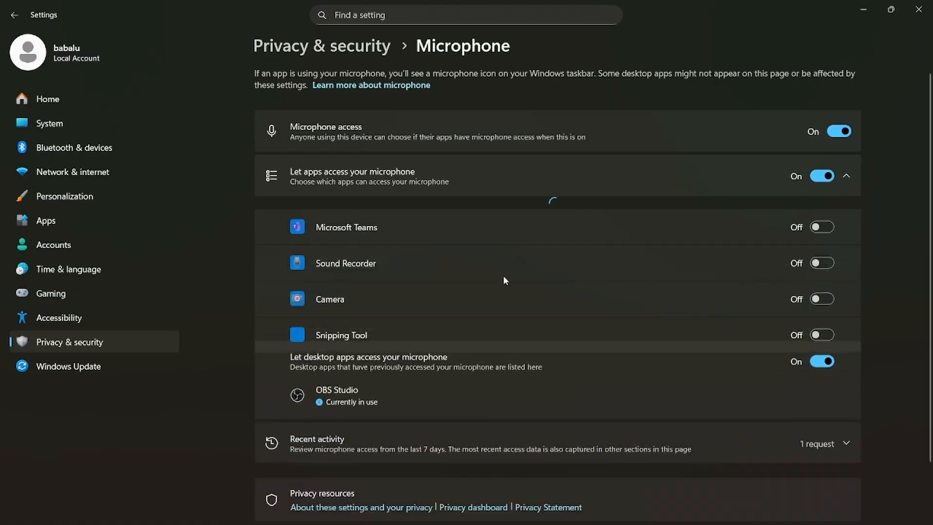
pyautogui.scroll(-2, 716, 181)
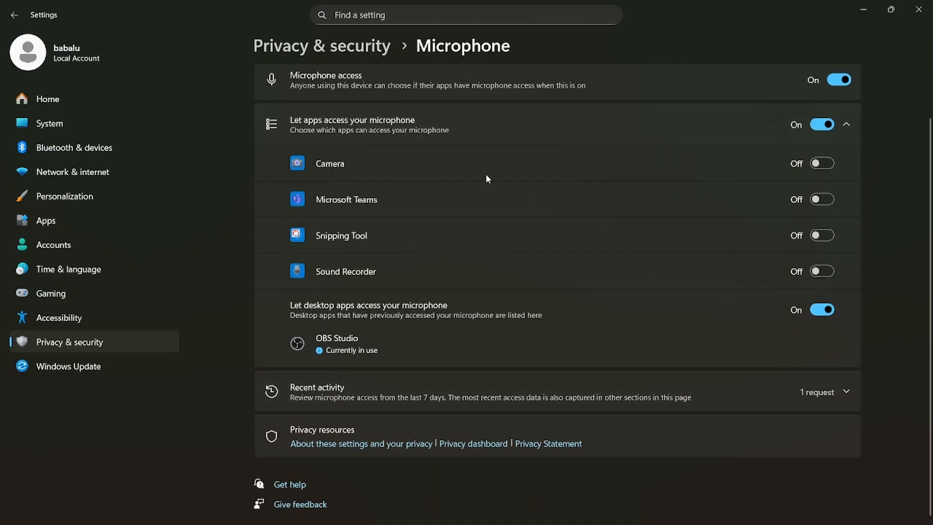
pyautogui.click(322, 46)
# - Turn off app access to voice activation services and check the linked microphone access settings
pyautogui.scroll(-6, 424, 302)
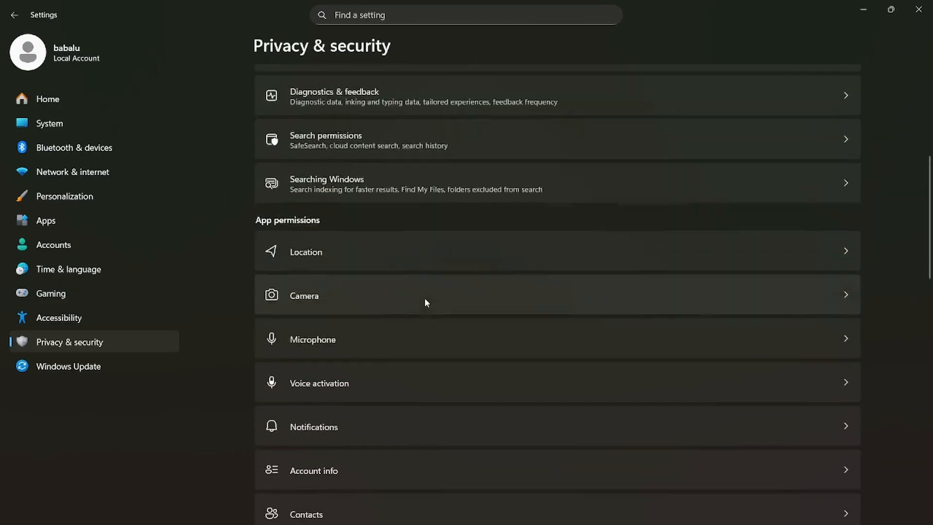
pyautogui.click(356, 335)
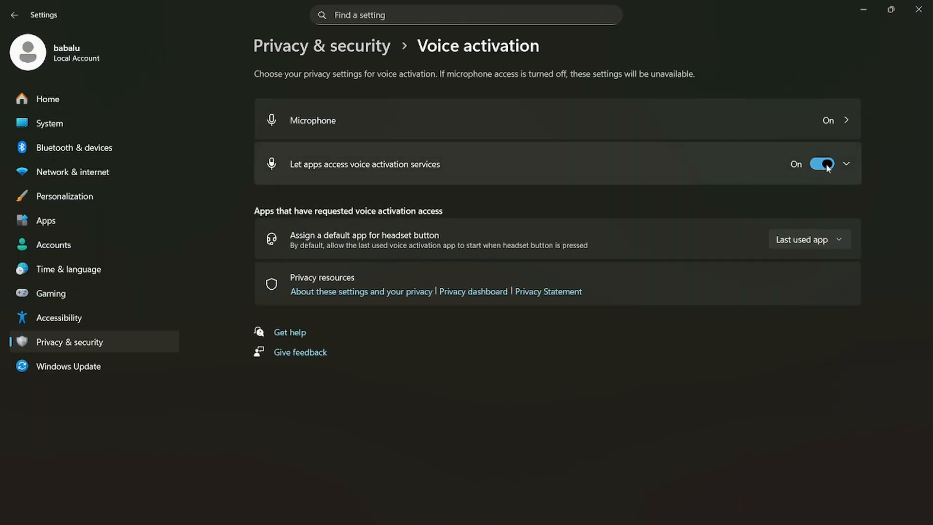
pyautogui.click(826, 165)
pyautogui.click(832, 129)
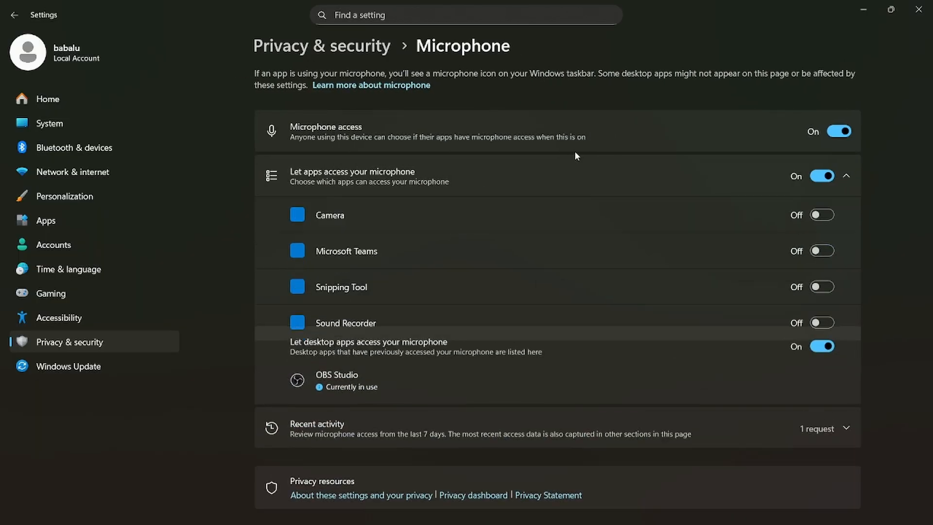
pyautogui.click(361, 53)
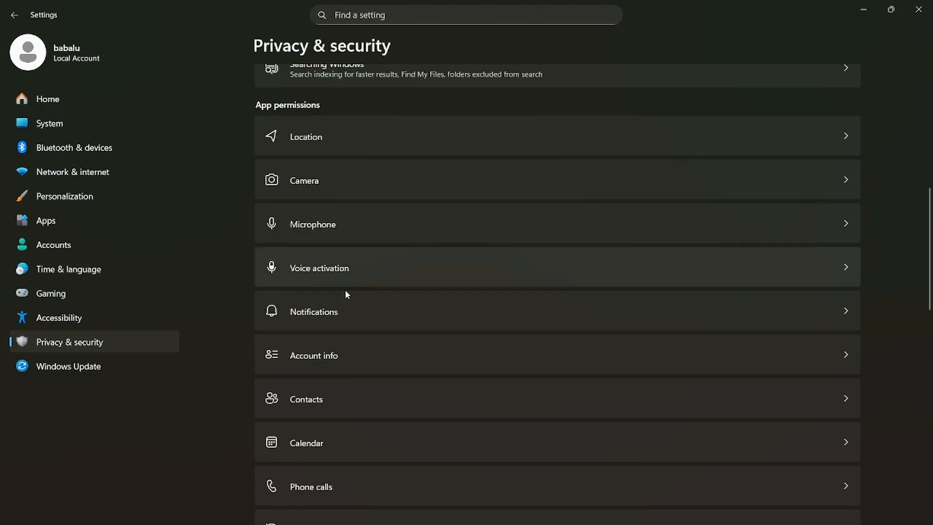
# - Turn off notification access in the app permissions
pyautogui.click(347, 305)
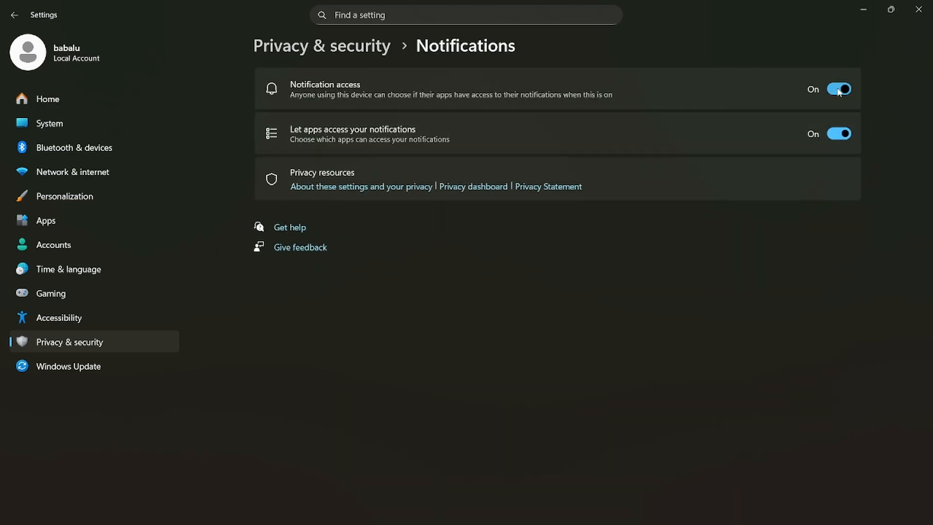
pyautogui.click(839, 90)
pyautogui.click(334, 49)
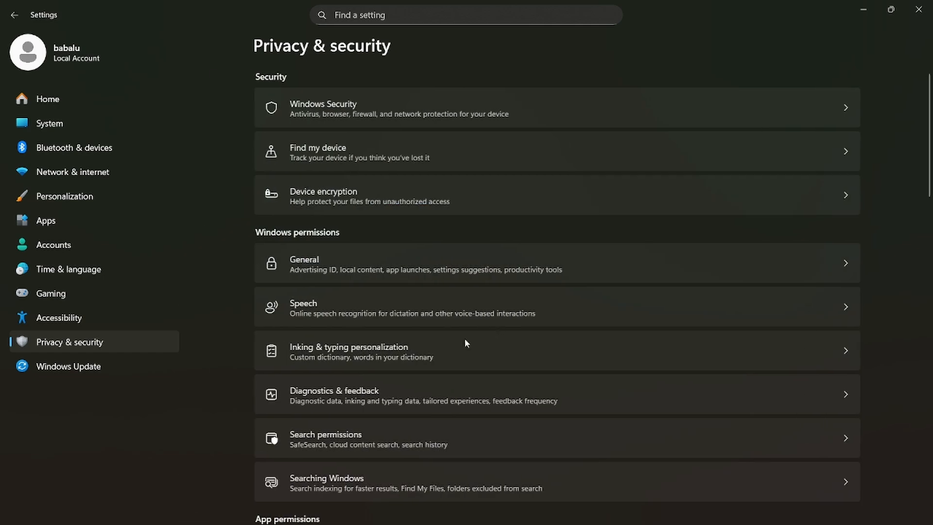
# - Turn off account info access in the app permissions and return to the permissions list
pyautogui.scroll(-5, 465, 338)
pyautogui.click(421, 336)
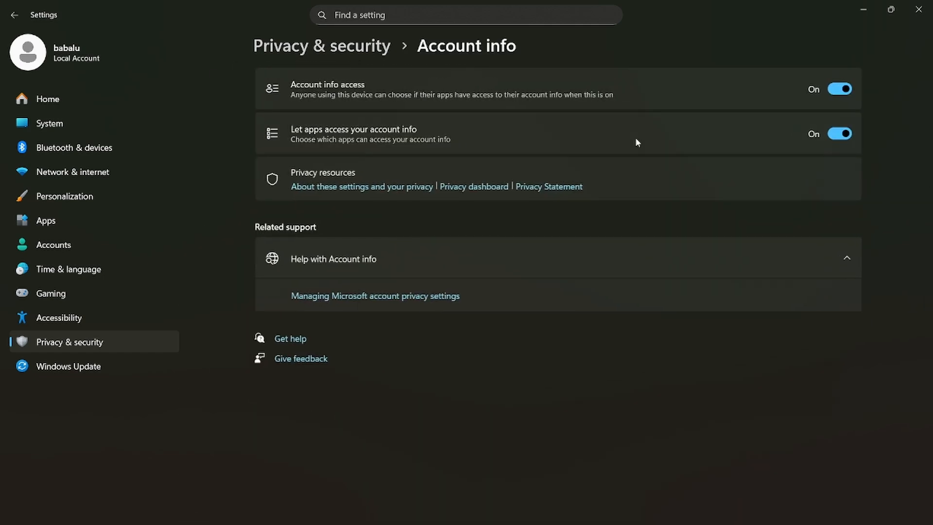
pyautogui.click(842, 91)
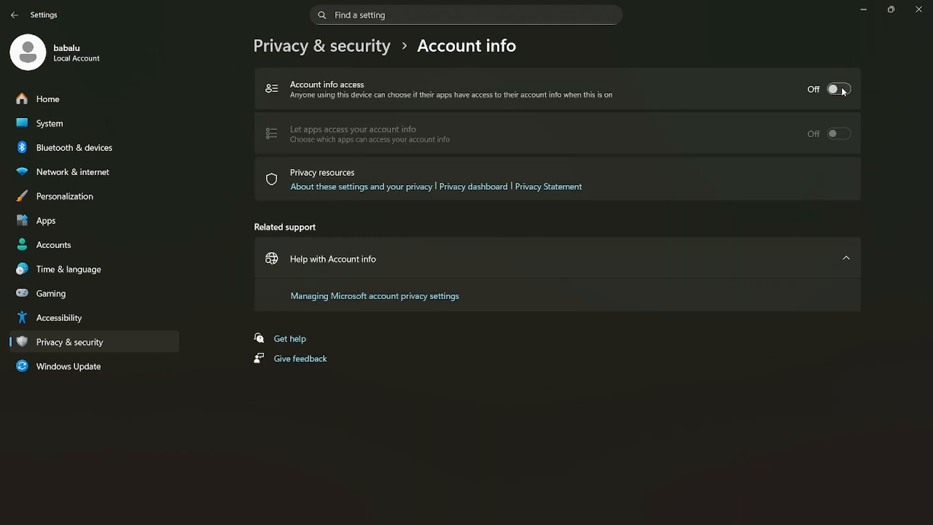
pyautogui.click(325, 51)
pyautogui.scroll(-6, 517, 290)
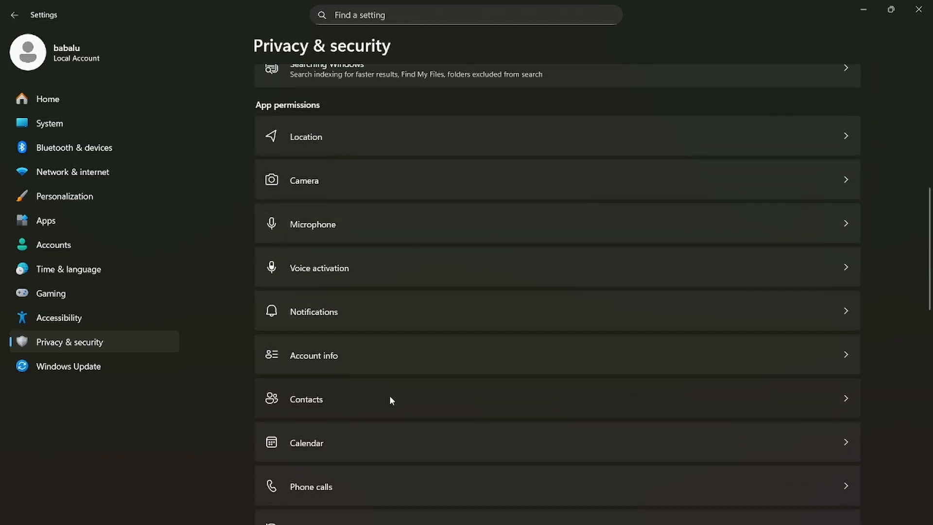
# - Turn off contacts access and calendar access in the app permissions
pyautogui.click(391, 400)
pyautogui.click(839, 89)
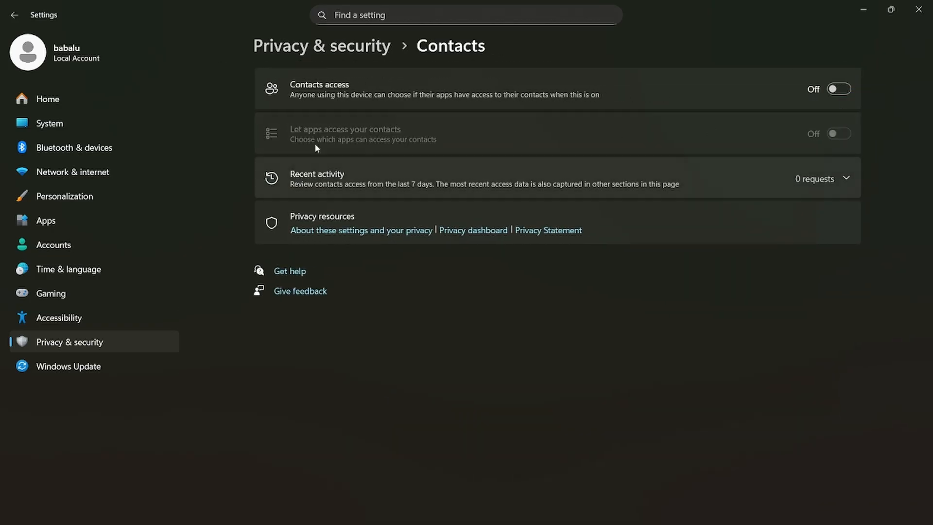
pyautogui.click(295, 48)
pyautogui.scroll(-7, 356, 325)
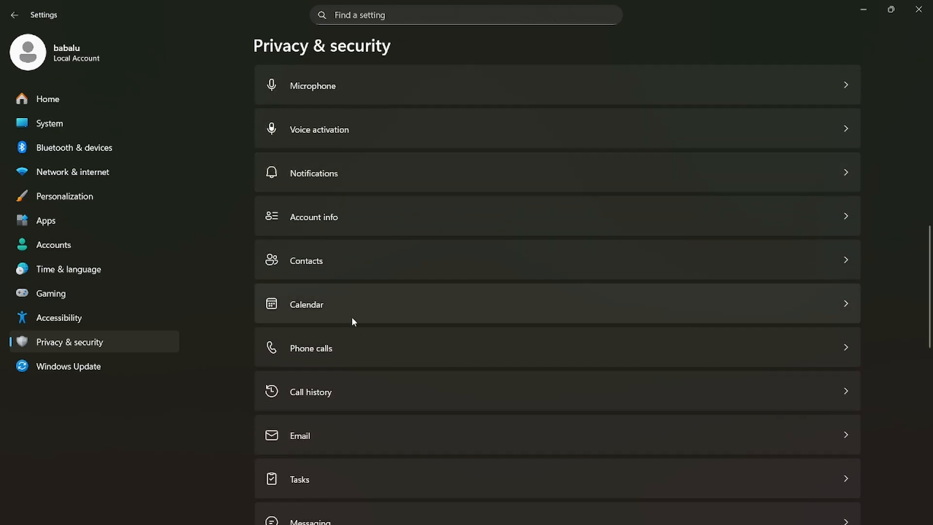
pyautogui.click(346, 308)
pyautogui.click(839, 89)
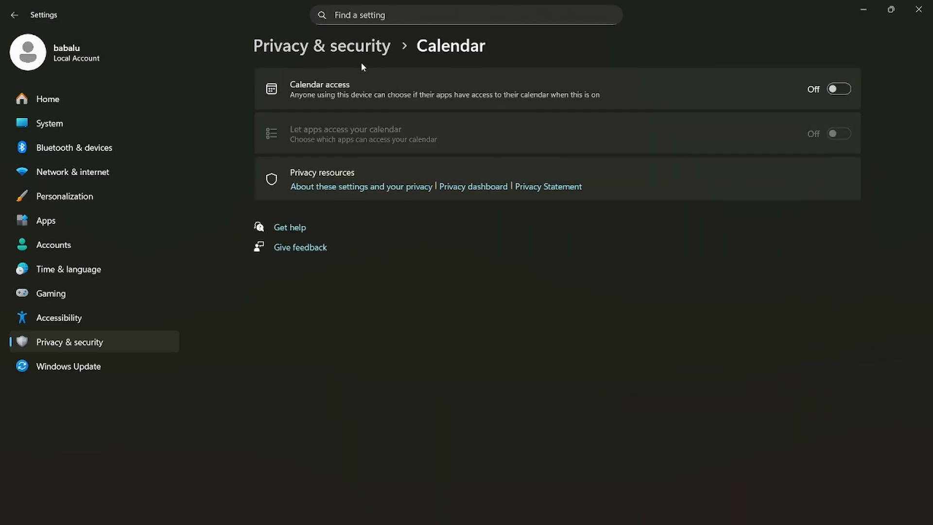
pyautogui.click(354, 50)
# - Turn off phone call access and call history access in the app permissions
pyautogui.scroll(-8, 418, 330)
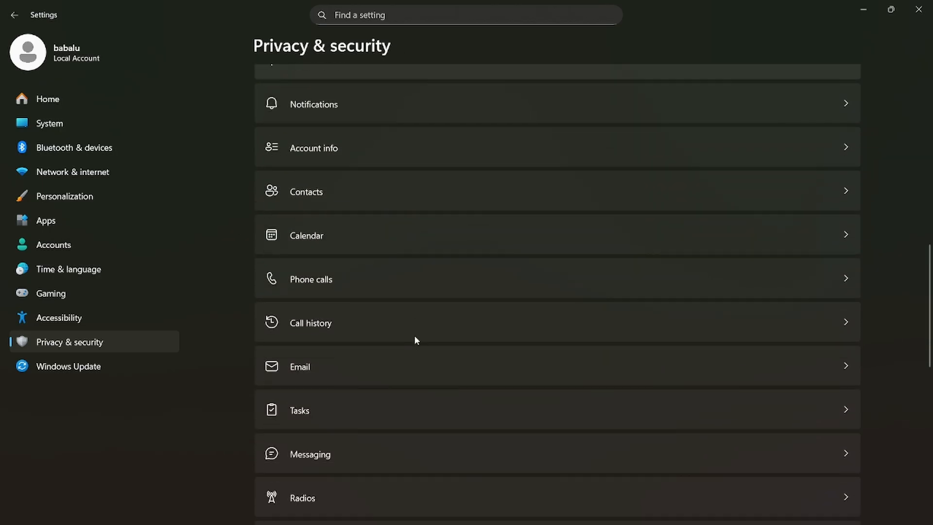
pyautogui.click(368, 279)
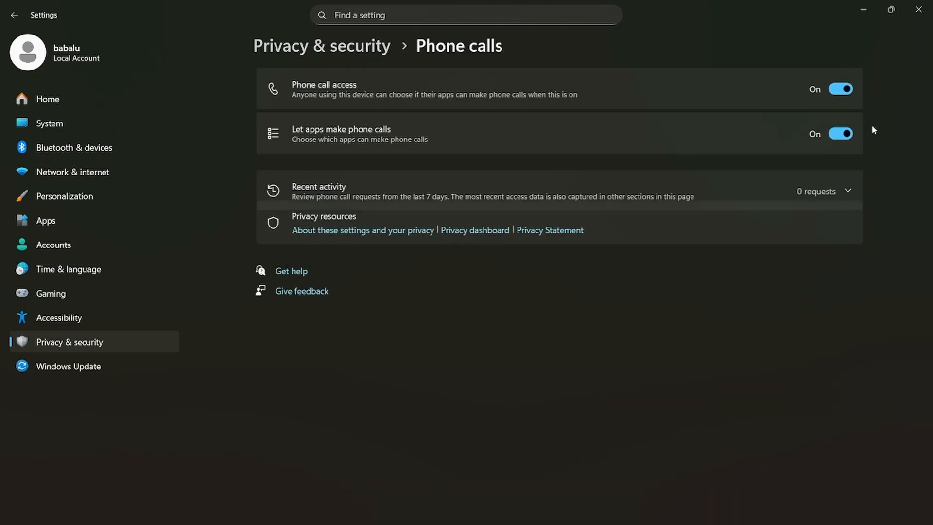
pyautogui.click(841, 89)
pyautogui.click(350, 46)
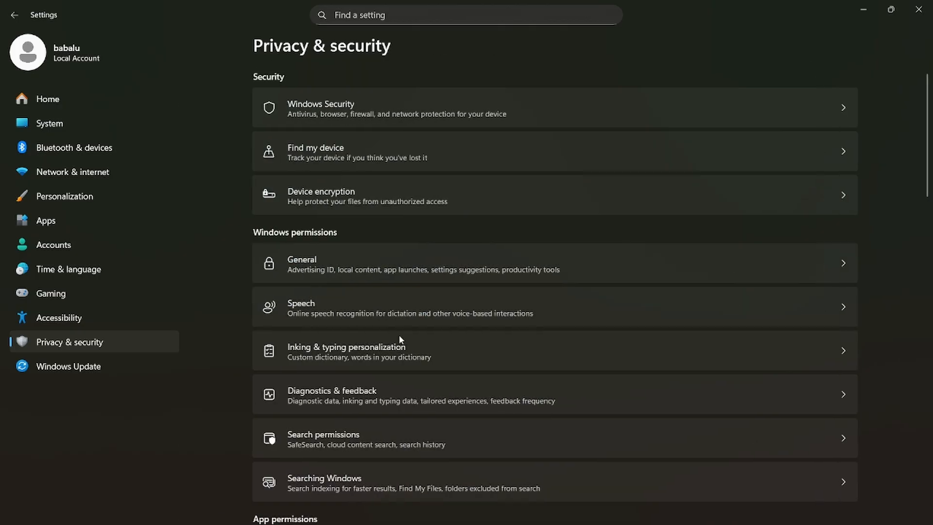
pyautogui.scroll(-10, 400, 339)
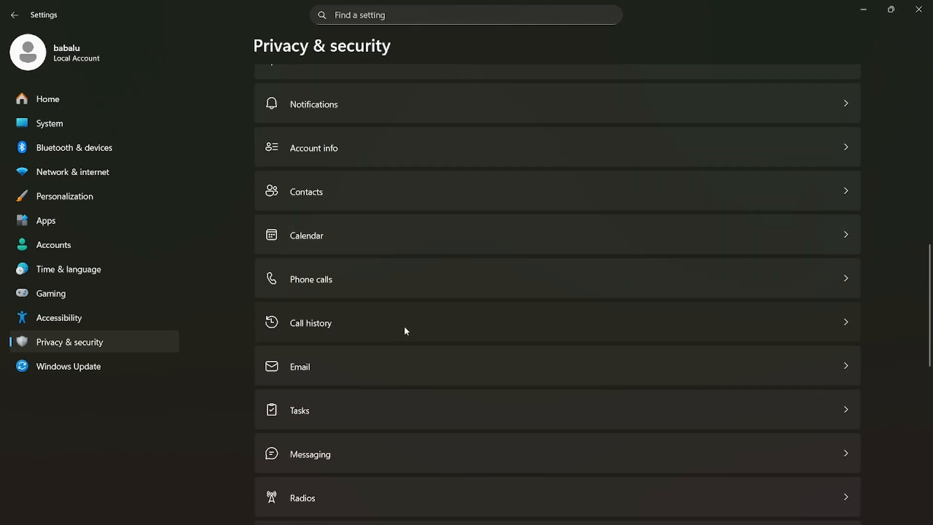
pyautogui.click(403, 326)
pyautogui.click(840, 89)
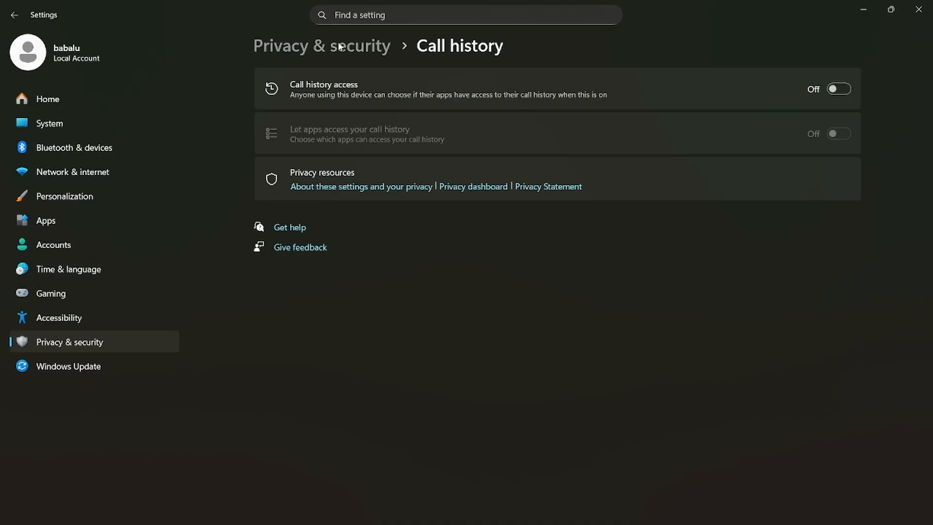
pyautogui.click(340, 47)
# - Turn off email access and tasks access in the app permissions
pyautogui.scroll(-10, 433, 347)
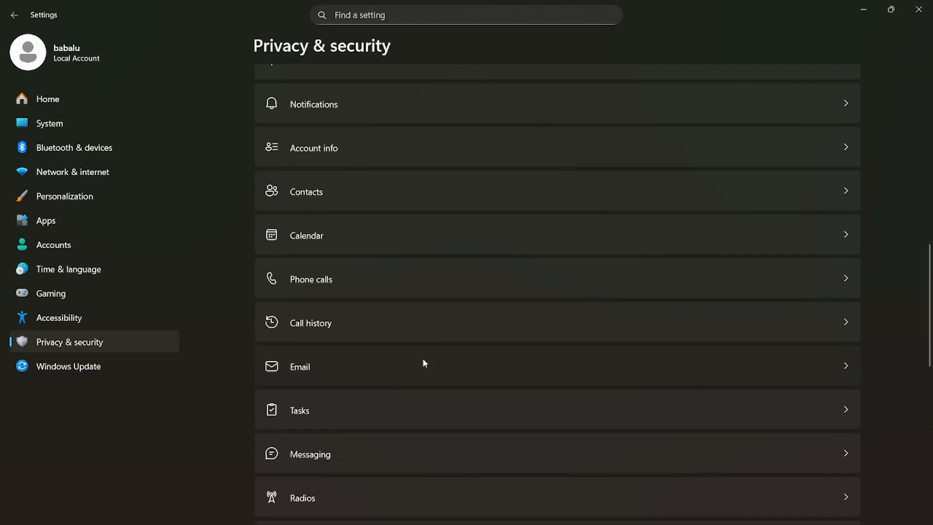
pyautogui.click(424, 362)
pyautogui.click(838, 90)
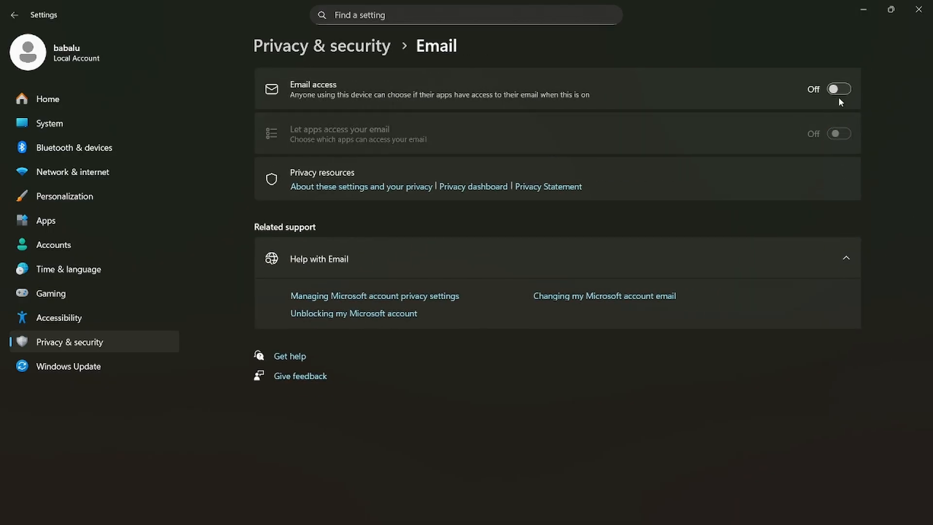
pyautogui.click(305, 40)
pyautogui.scroll(-15, 415, 287)
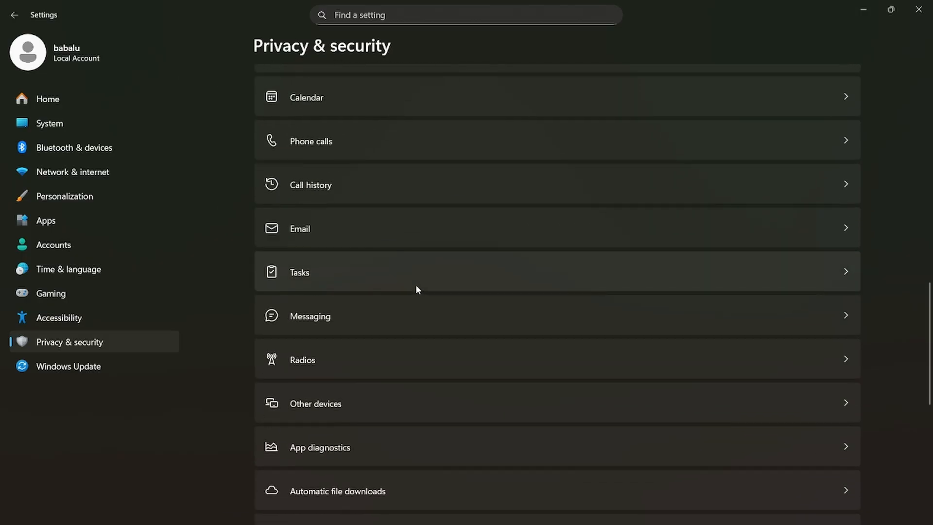
pyautogui.click(411, 282)
pyautogui.click(839, 89)
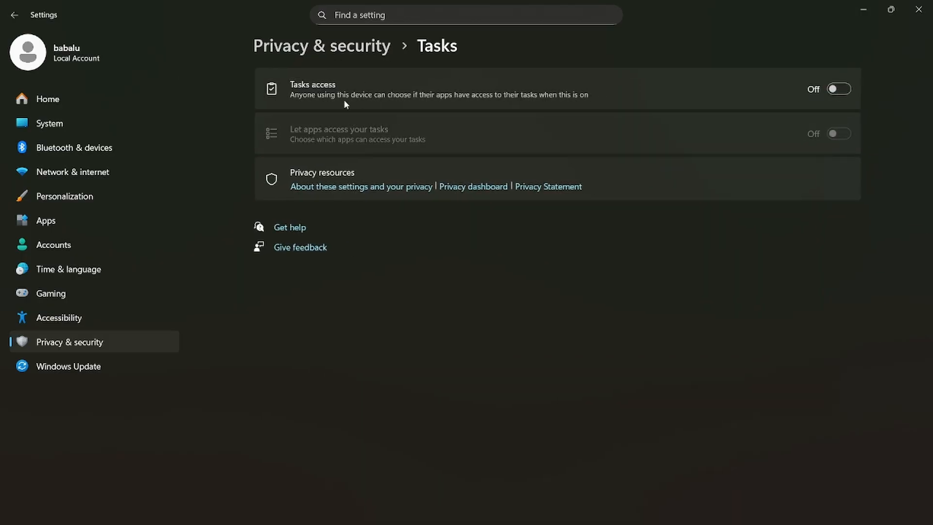
pyautogui.click(320, 46)
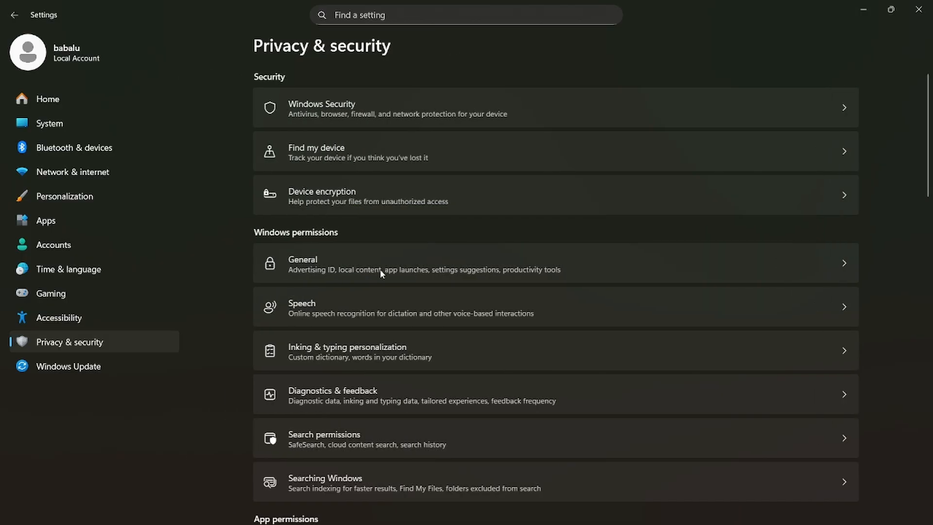
# - Turn off messaging access in the app permissions and return to the permissions list
pyautogui.scroll(-13, 380, 272)
pyautogui.scroll(-4, 369, 292)
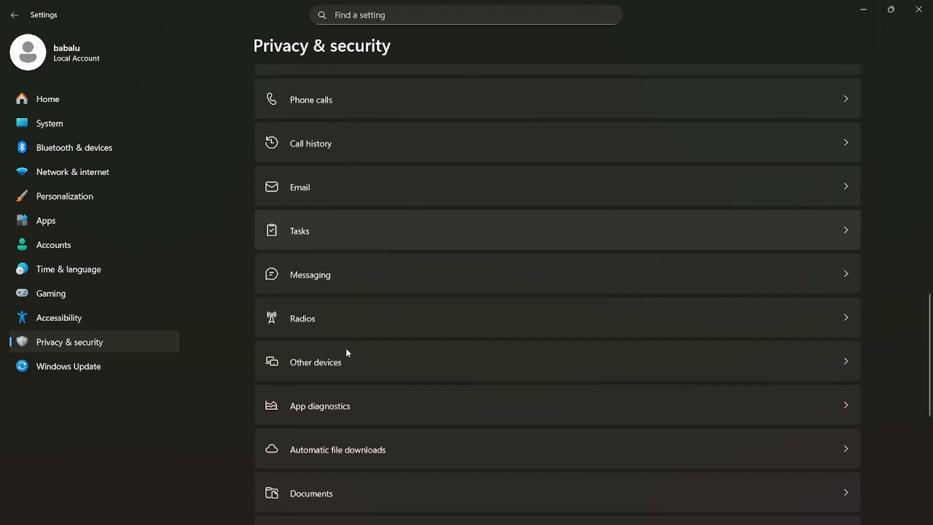
pyautogui.click(363, 260)
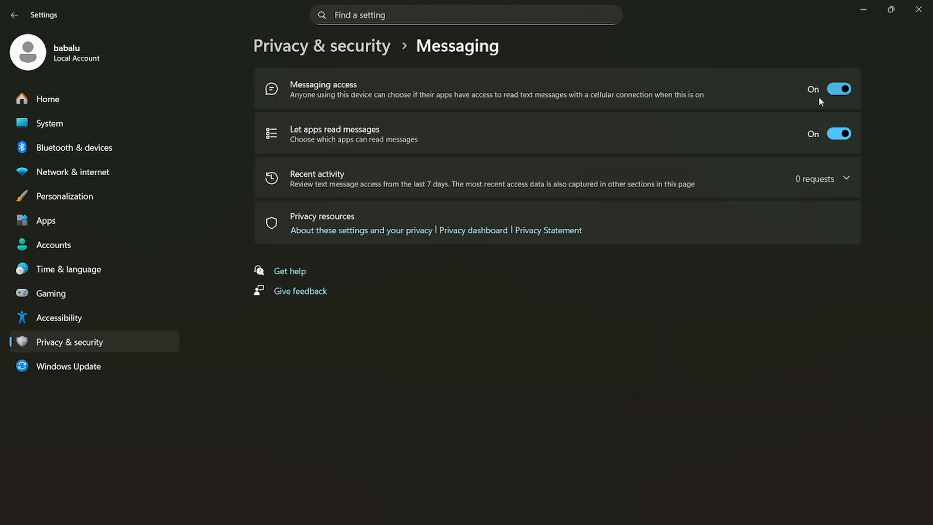
pyautogui.click(834, 91)
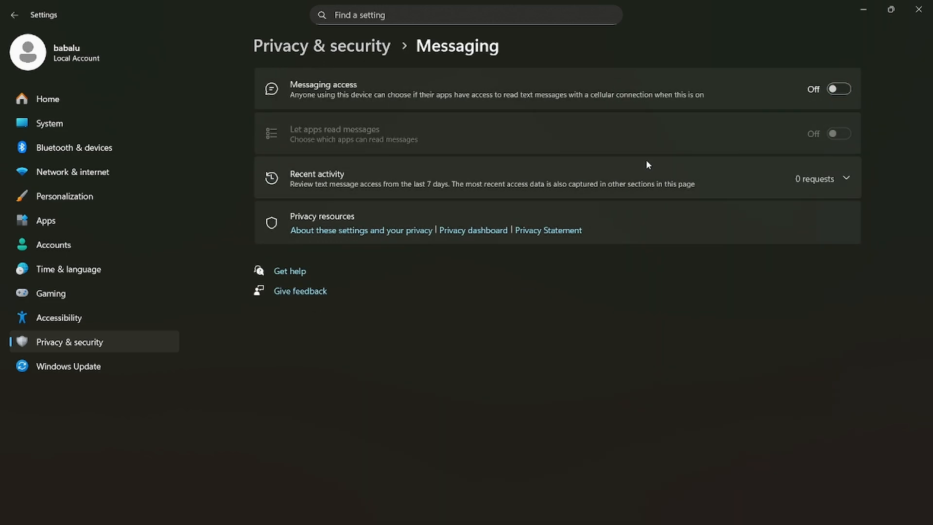
pyautogui.click(354, 47)
# - Turn off radio control access in the app permissions and return to the permissions list
pyautogui.scroll(-10, 413, 194)
pyautogui.scroll(-5, 413, 204)
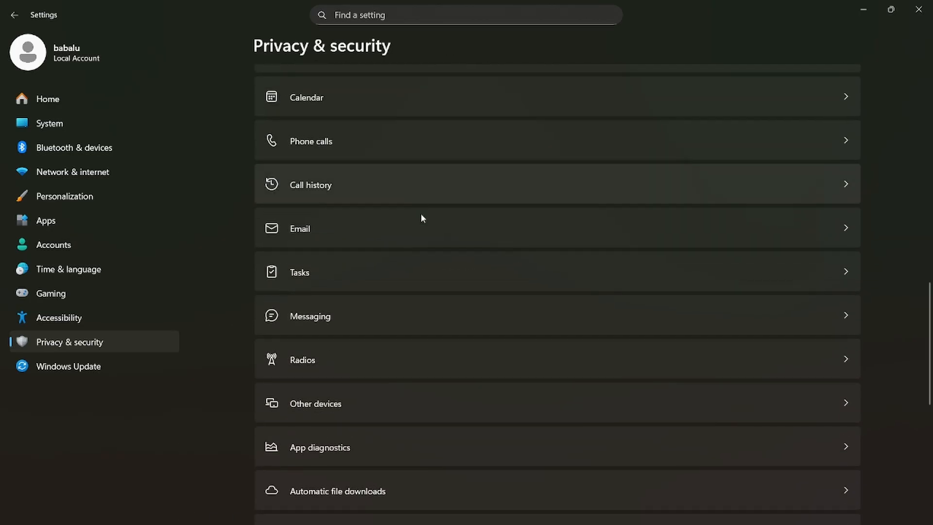
pyautogui.click(384, 360)
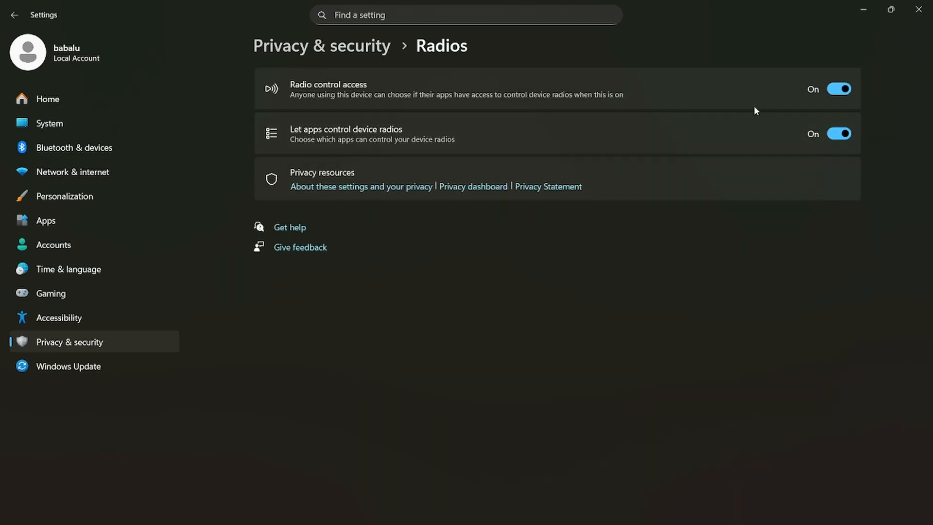
pyautogui.click(838, 92)
pyautogui.click(262, 51)
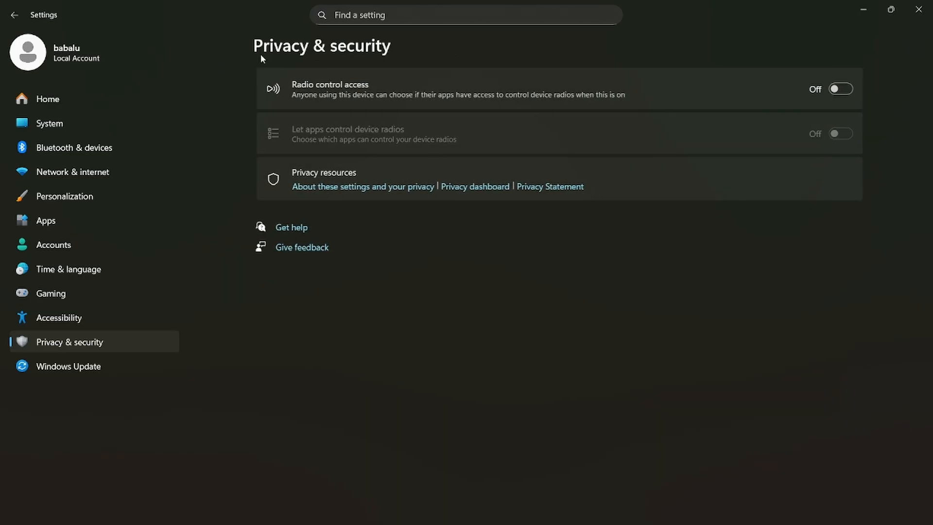
# - Look through the remaining app permissions and review the Other devices permission
pyautogui.scroll(-15, 359, 260)
pyautogui.scroll(-3, 359, 265)
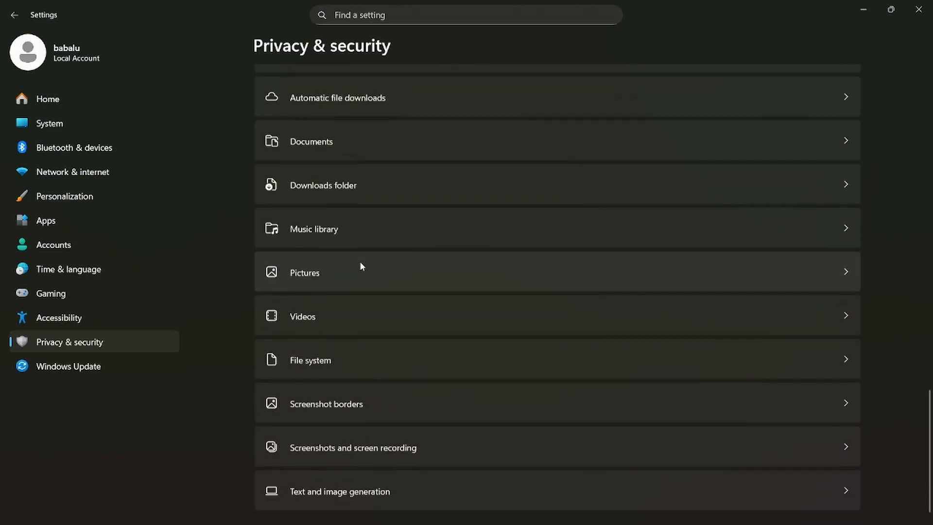
pyautogui.scroll(1, 348, 165)
pyautogui.scroll(3, 348, 166)
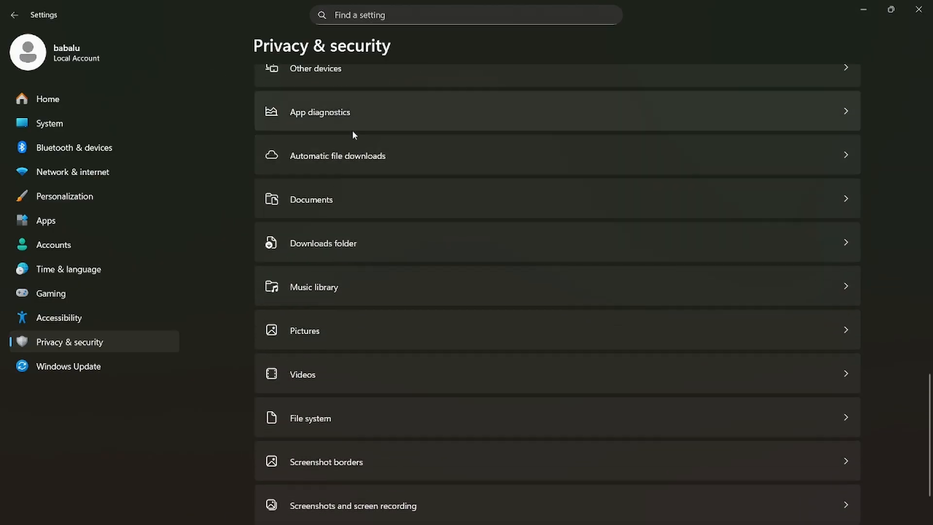
pyautogui.click(363, 208)
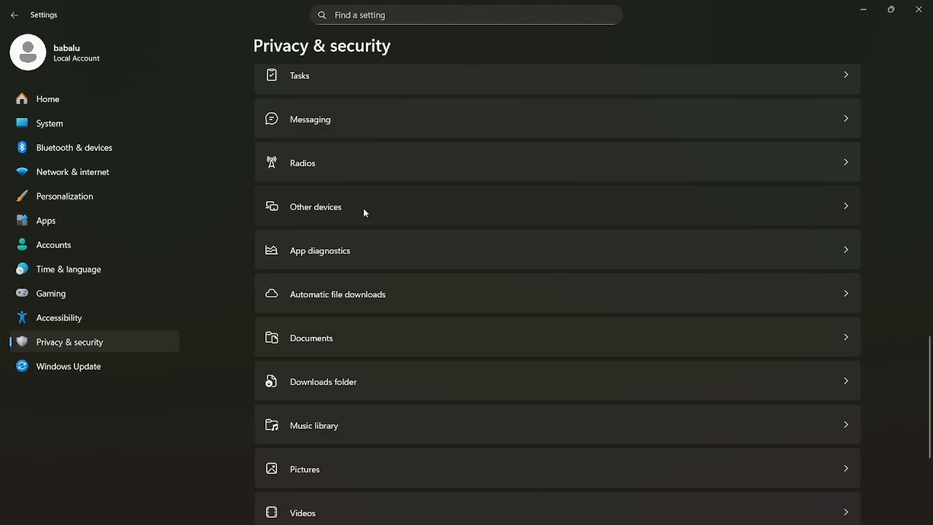
pyautogui.click(272, 139)
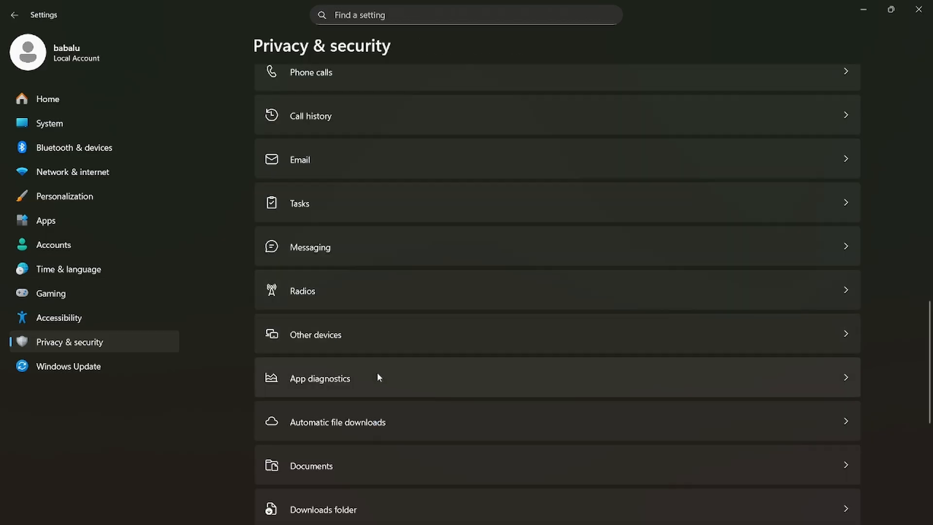
# - Turn off app diagnostic access and check the Automatic file downloads permission
pyautogui.click(379, 378)
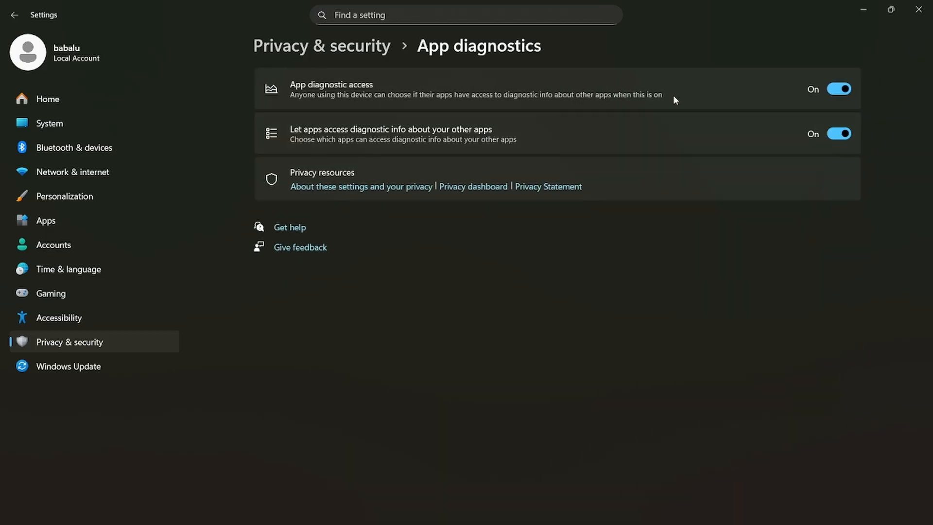
pyautogui.click(839, 89)
pyautogui.click(366, 218)
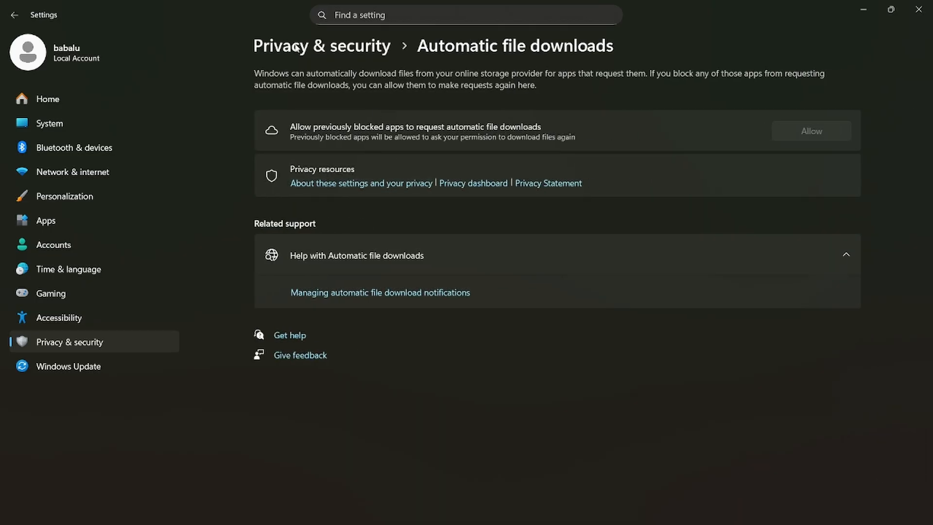
pyautogui.click(376, 48)
# - Turn off Text and image generation in the app permissions and return to the privacy and security overview
pyautogui.scroll(-11, 394, 318)
pyautogui.scroll(-9, 394, 318)
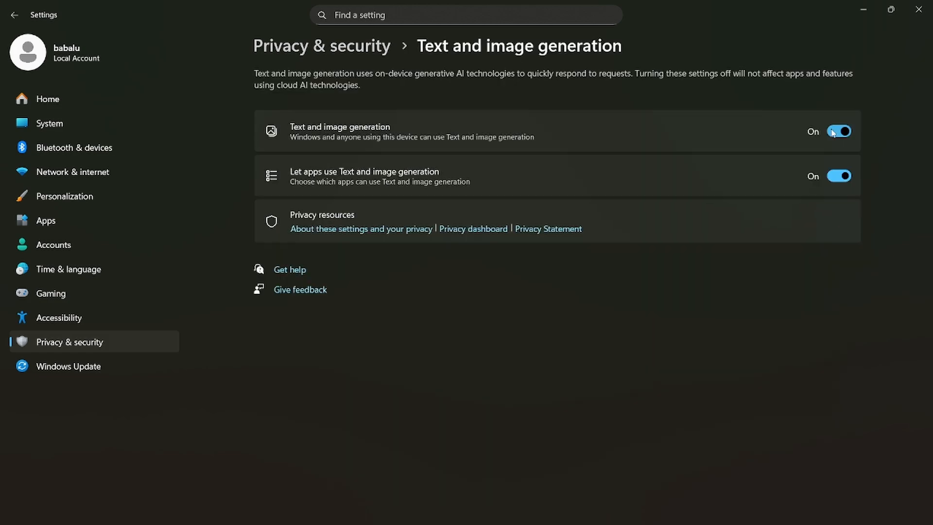
pyautogui.click(832, 132)
pyautogui.click(320, 46)
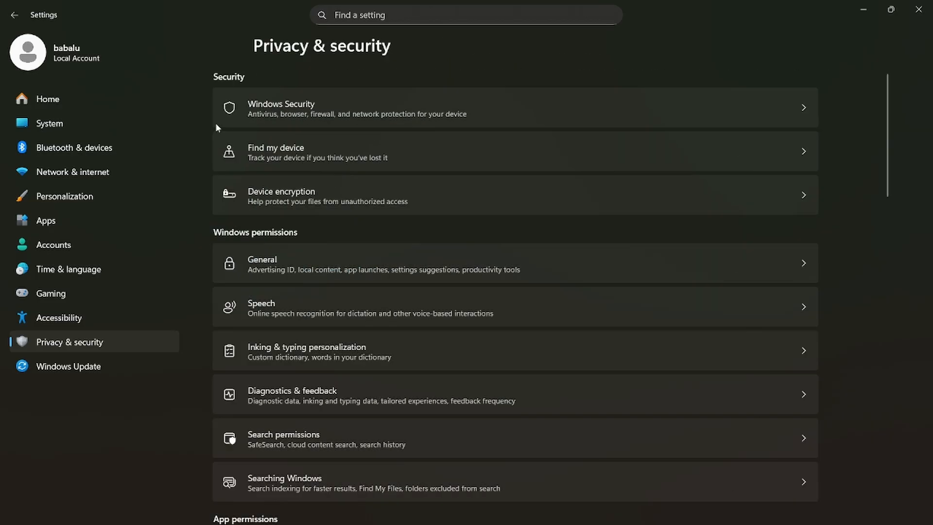
# - Turn off the gaming option that allows a controller to open Game Bar
pyautogui.click(66, 293)
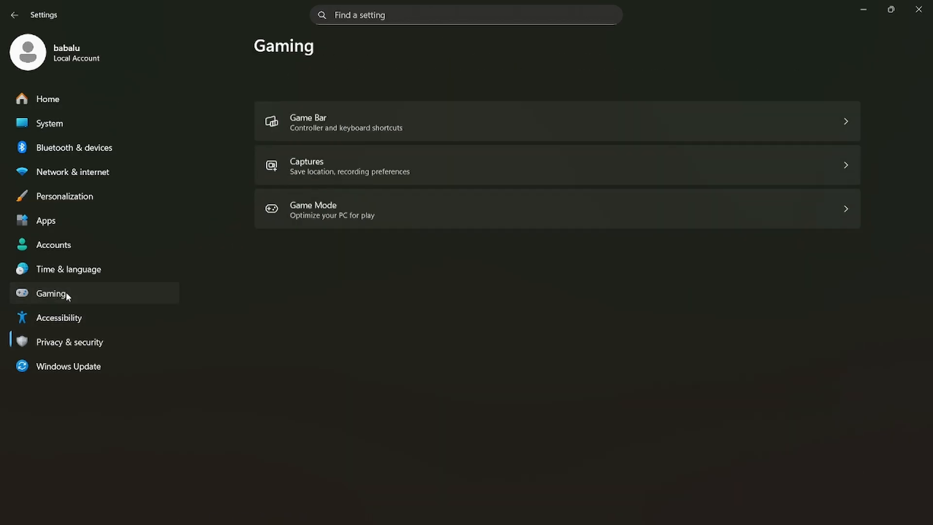
pyautogui.click(495, 85)
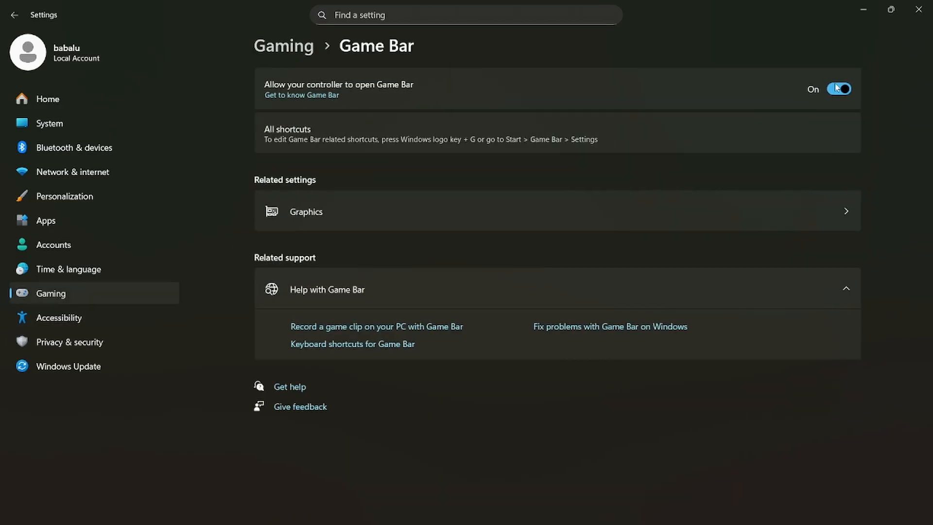
pyautogui.click(837, 89)
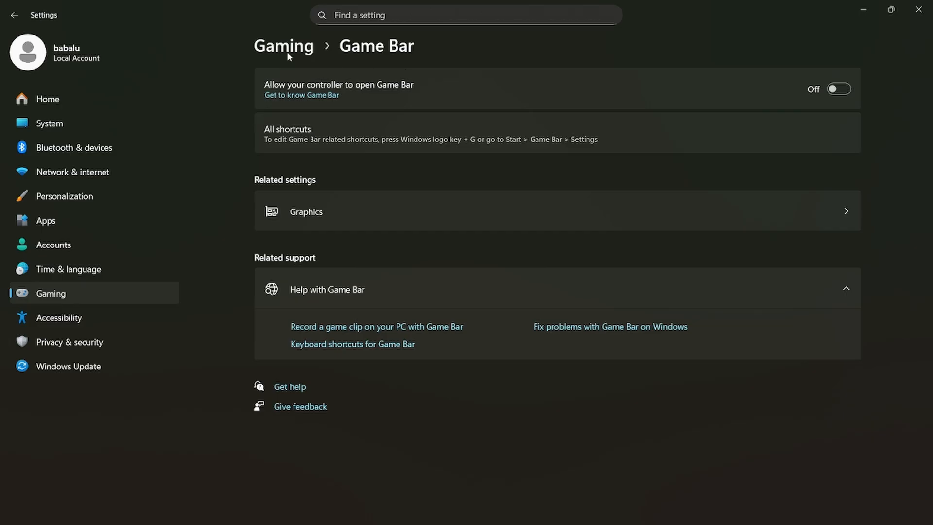
pyautogui.click(287, 55)
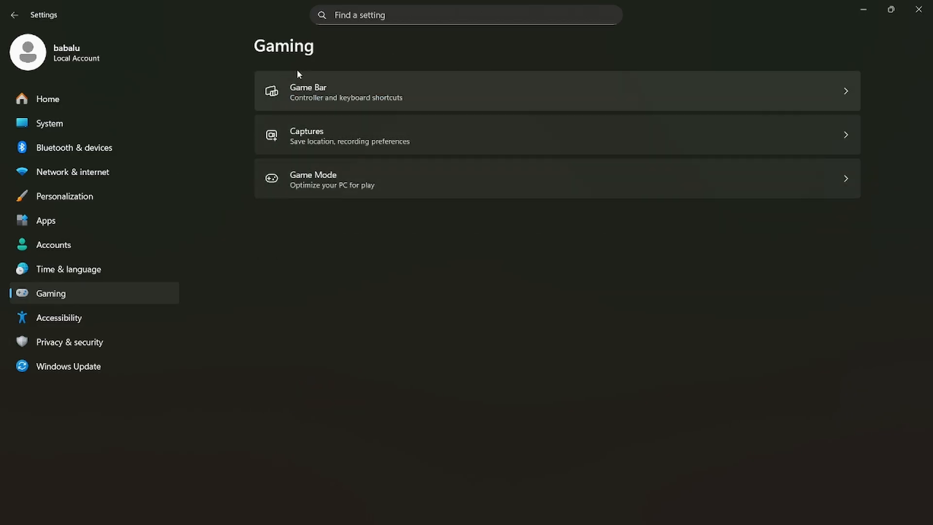
# - Turn off Game Mode and return to the gaming settings
pyautogui.click(360, 185)
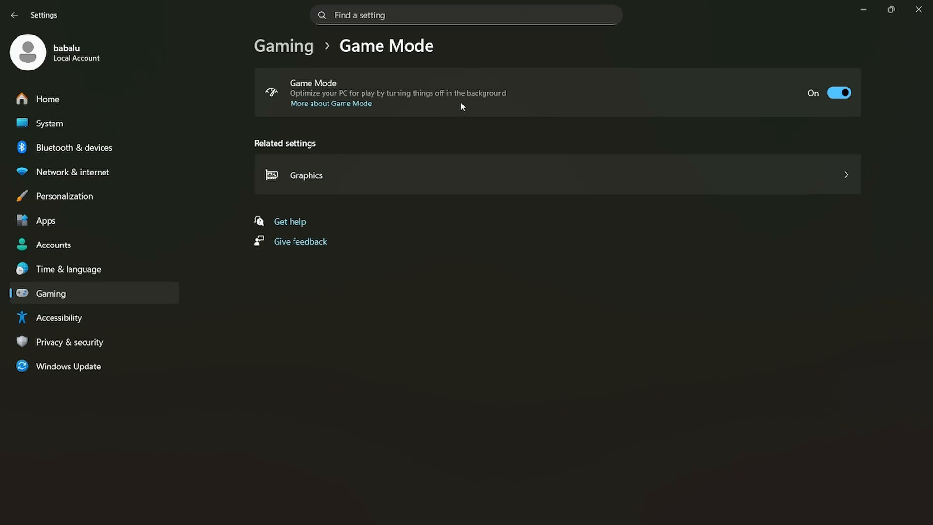
pyautogui.click(843, 96)
pyautogui.click(289, 47)
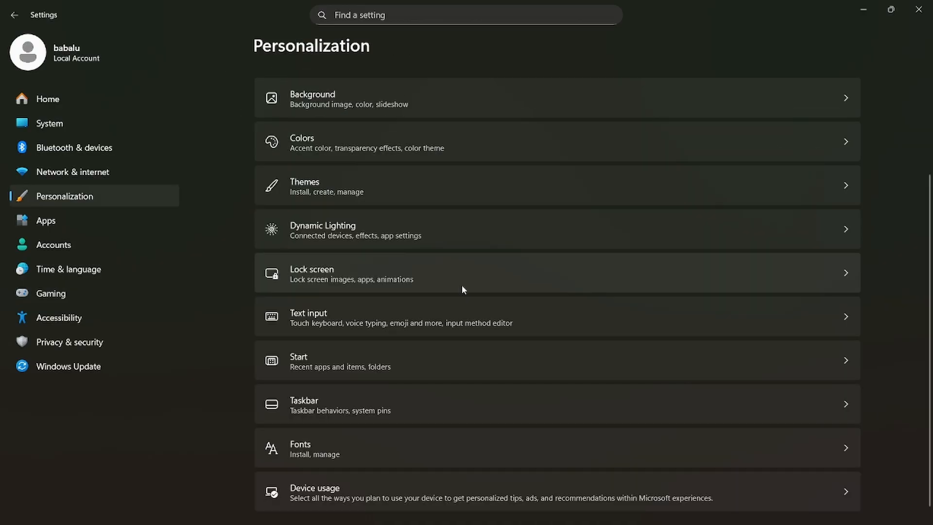
# - Set the lock screen status app to None and return to the personalization overview
pyautogui.click(462, 288)
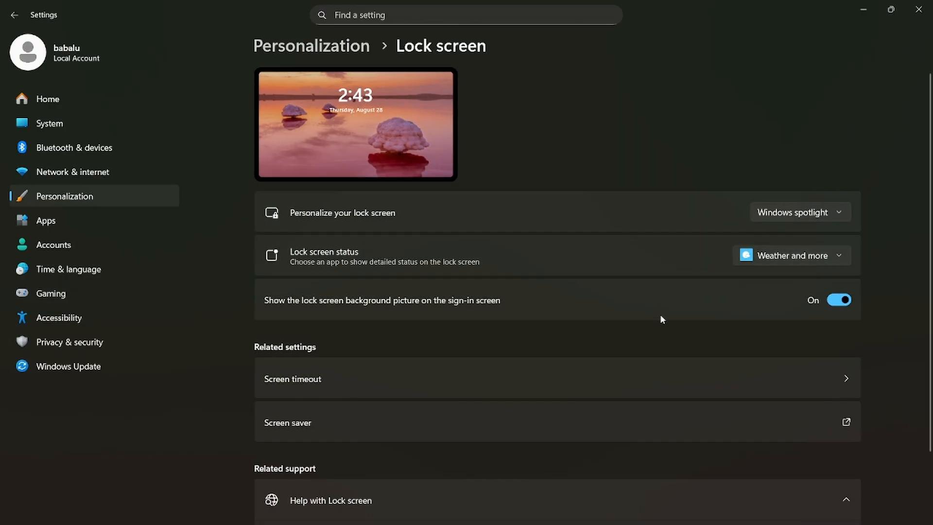
pyautogui.scroll(-2, 660, 308)
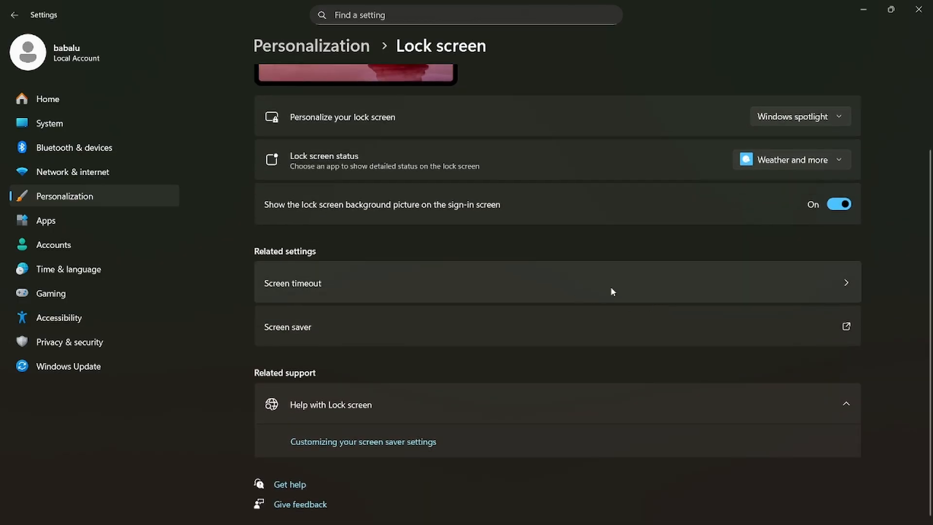
pyautogui.scroll(2, 565, 276)
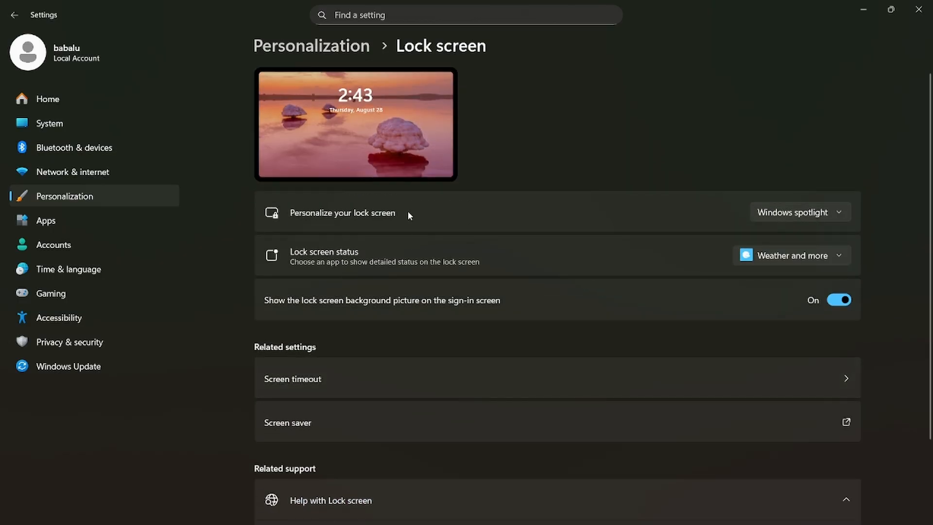
pyautogui.click(805, 213)
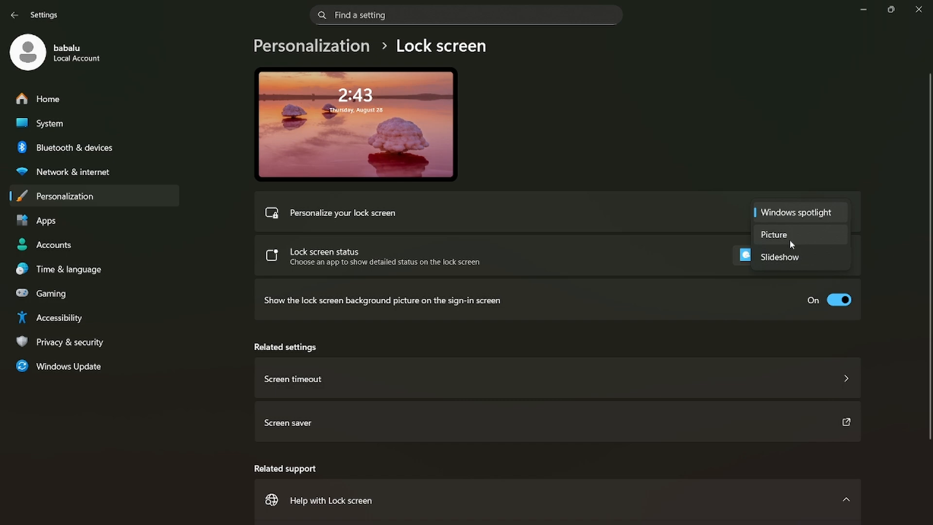
pyautogui.click(718, 185)
pyautogui.click(823, 256)
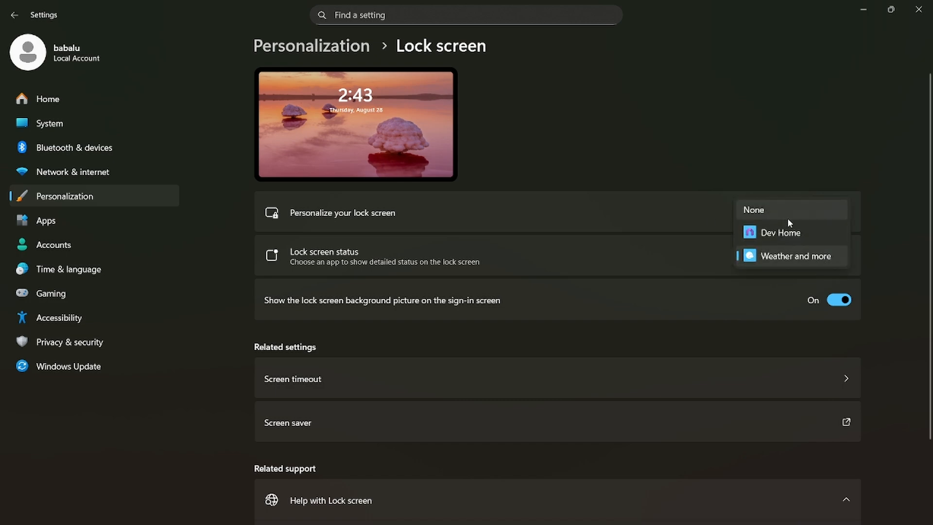
pyautogui.click(787, 213)
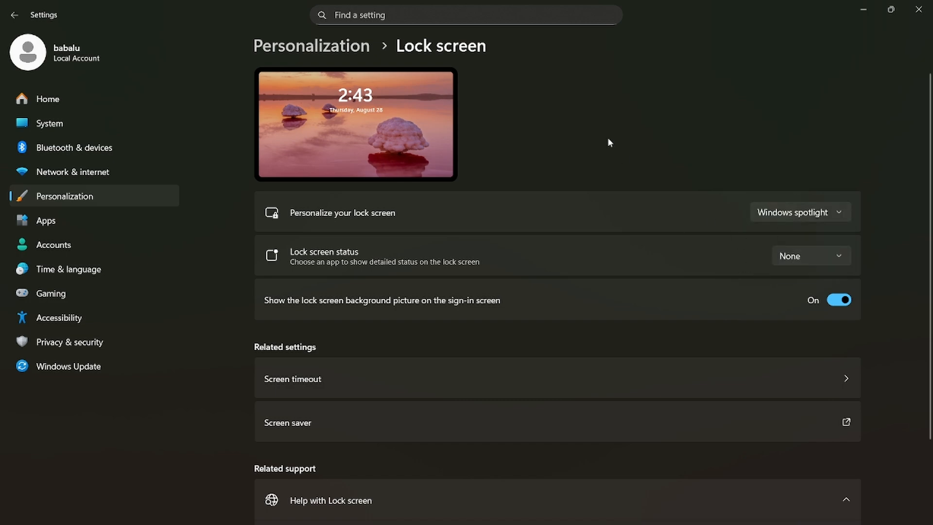
pyautogui.click(331, 53)
# - Set the Start layout to More pins and turn off recommended files, recommendations for tips, and account-related notifications
pyautogui.scroll(-3, 374, 309)
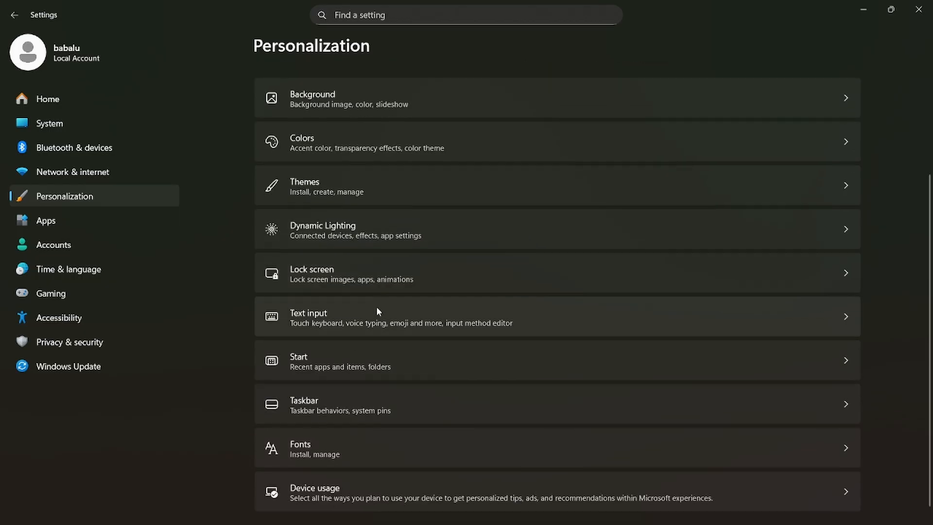
pyautogui.scroll(-1, 378, 311)
pyautogui.click(381, 349)
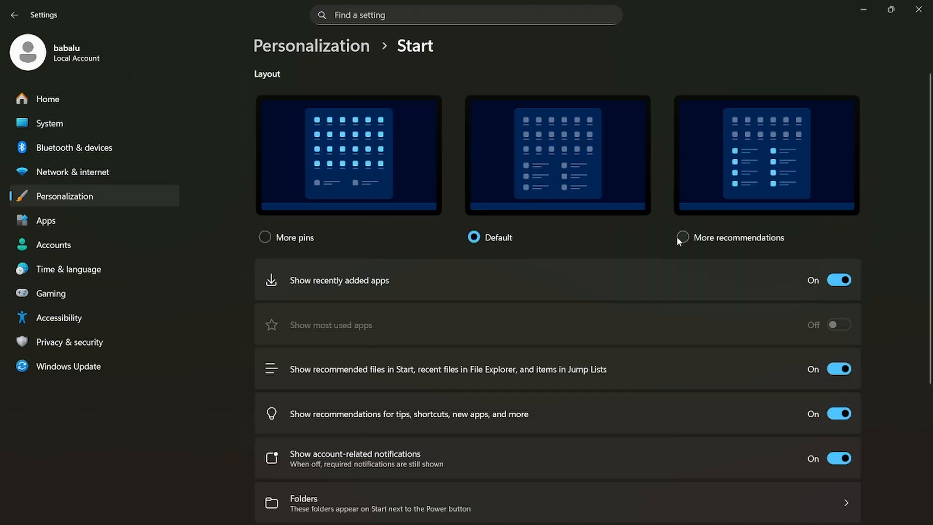
pyautogui.click(268, 237)
pyautogui.scroll(-2, 442, 249)
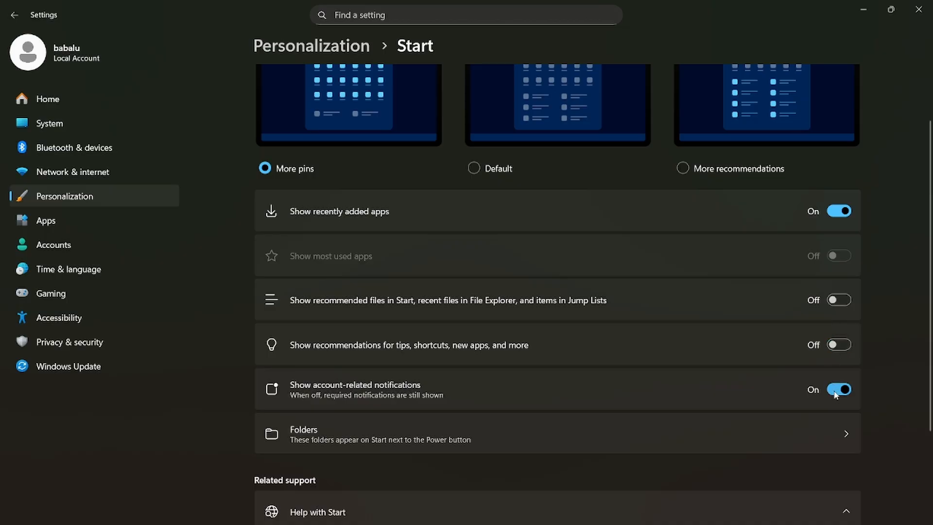
pyautogui.scroll(-3, 818, 411)
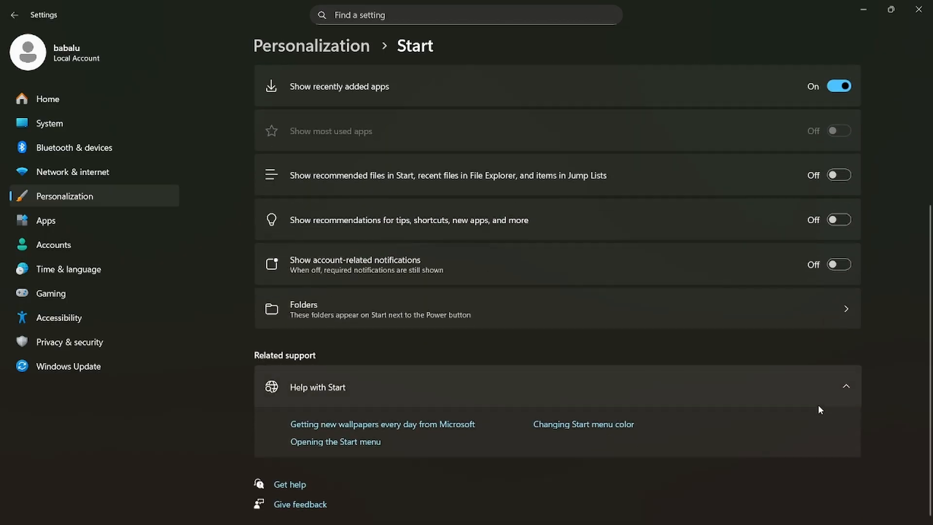
pyautogui.scroll(3, 817, 398)
pyautogui.scroll(2, 797, 348)
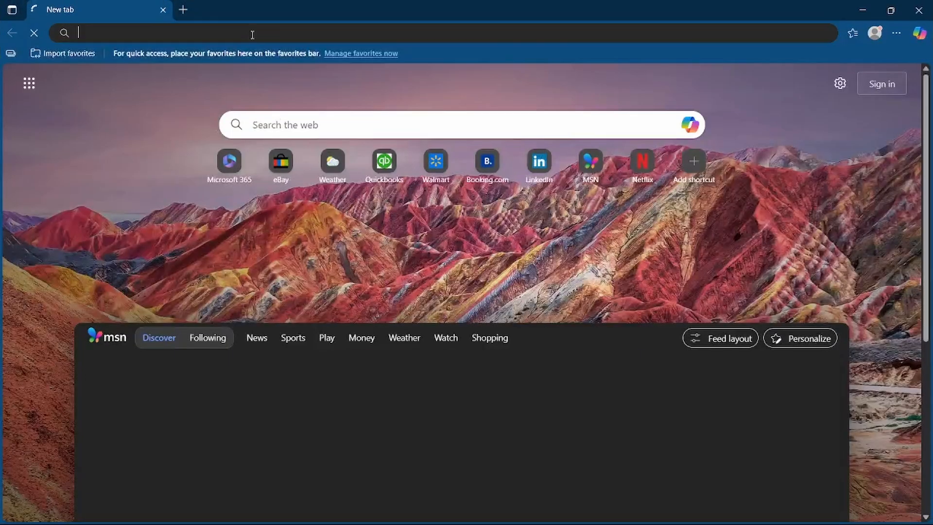
# - In Microsoft Edge's new tab page settings, turn off sponsored links, opening links in a new tab, and page content
pyautogui.click(253, 34)
pyautogui.click(855, 148)
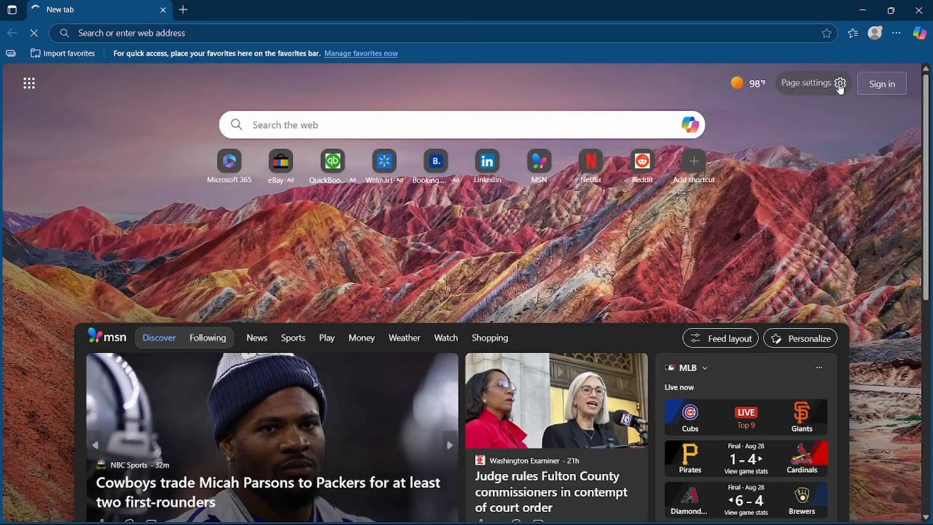
pyautogui.click(841, 84)
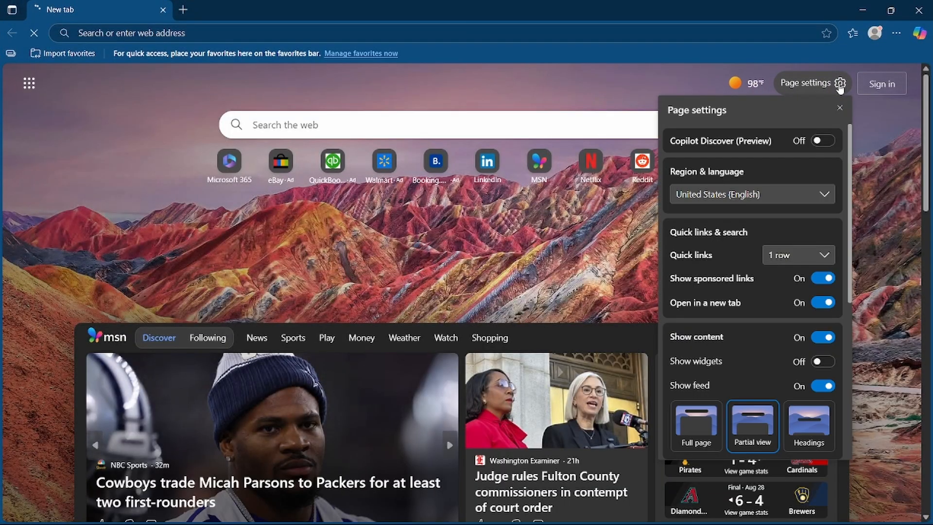
pyautogui.click(821, 279)
pyautogui.click(820, 303)
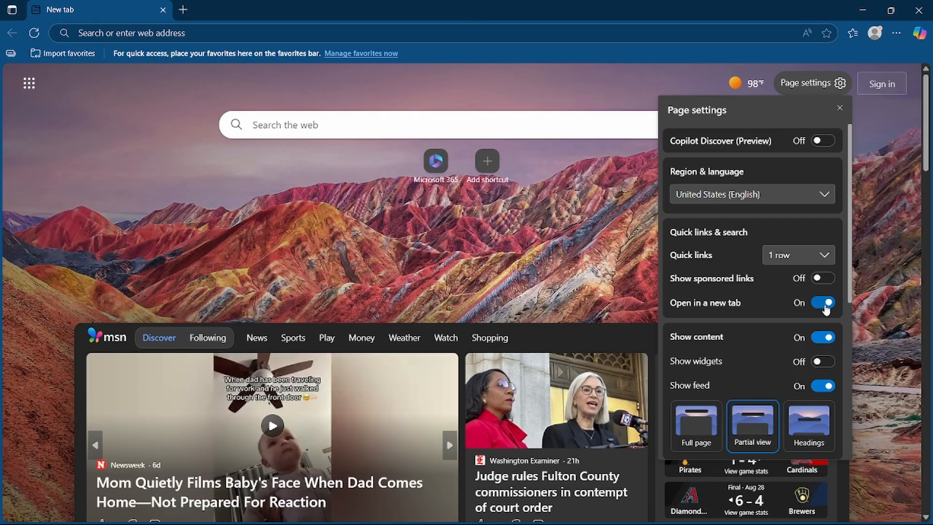
pyautogui.click(826, 345)
pyautogui.scroll(-1, 765, 376)
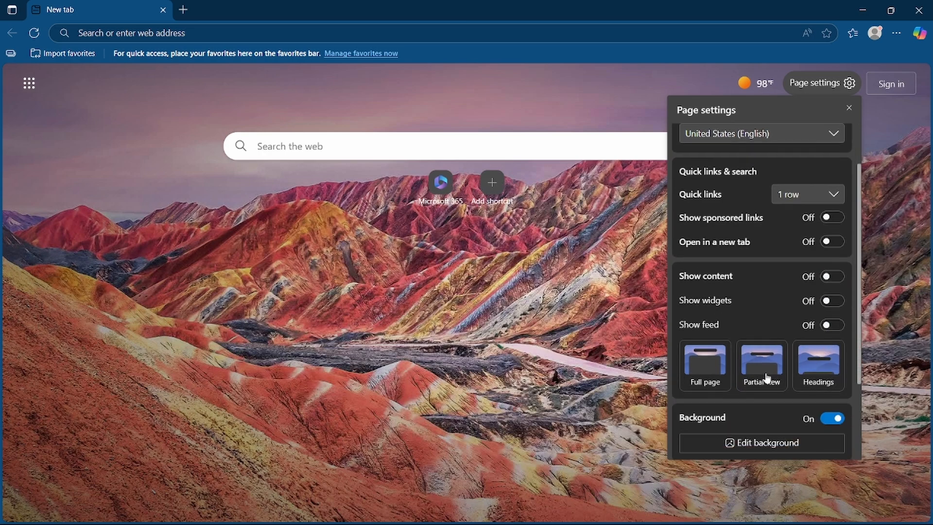
# - Try the Full page feed layout and turn off the feed and weather on the new tab page
pyautogui.click(717, 387)
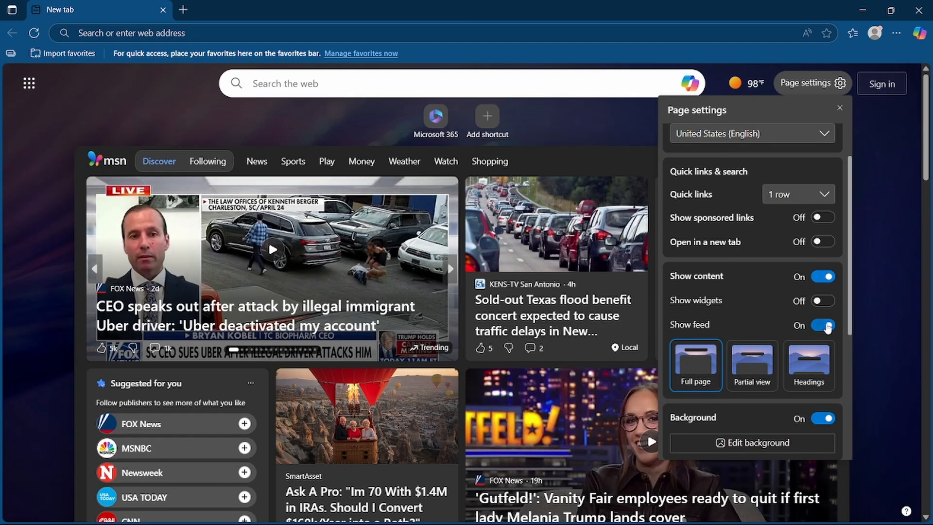
pyautogui.click(826, 325)
pyautogui.scroll(-2, 791, 355)
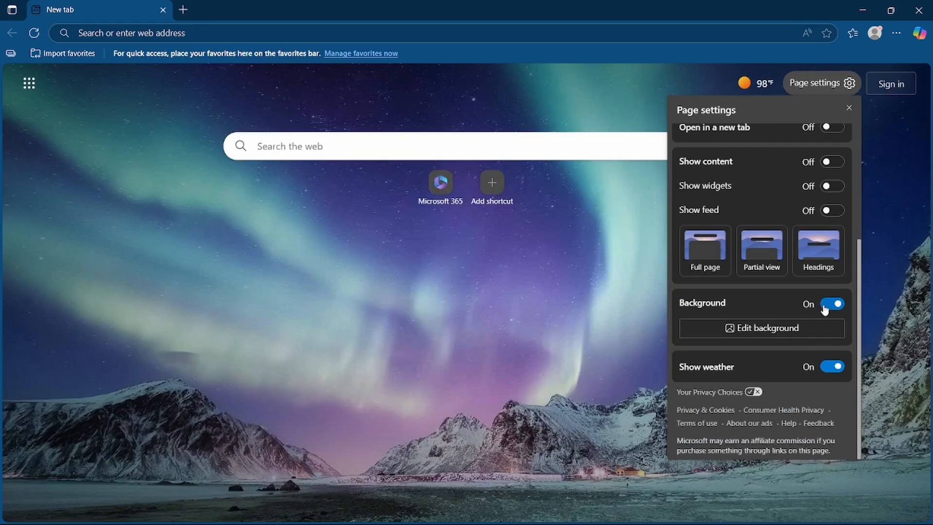
pyautogui.click(831, 367)
pyautogui.scroll(4, 812, 371)
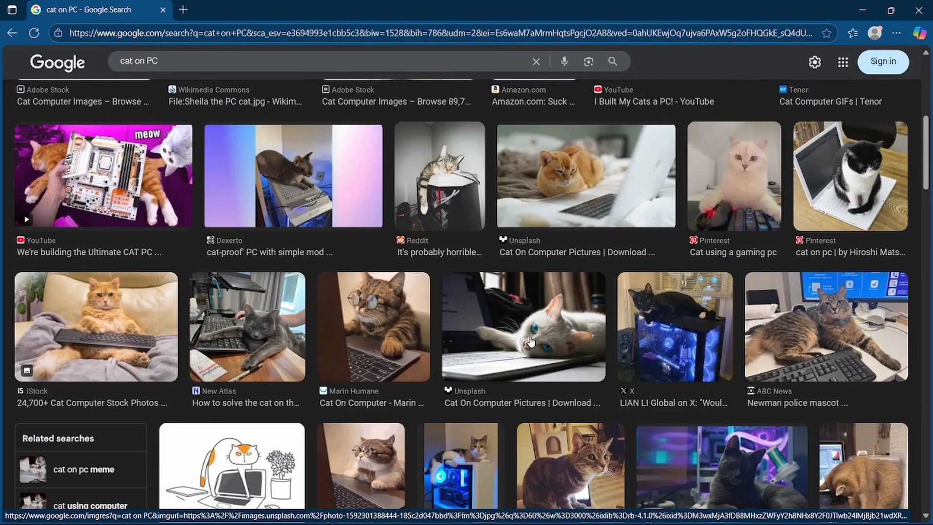
# - Browse the image results for "cat on PC" and related pictures, and open the "Funny cat" picture from in.pinterest.com
pyautogui.scroll(-7, 531, 341)
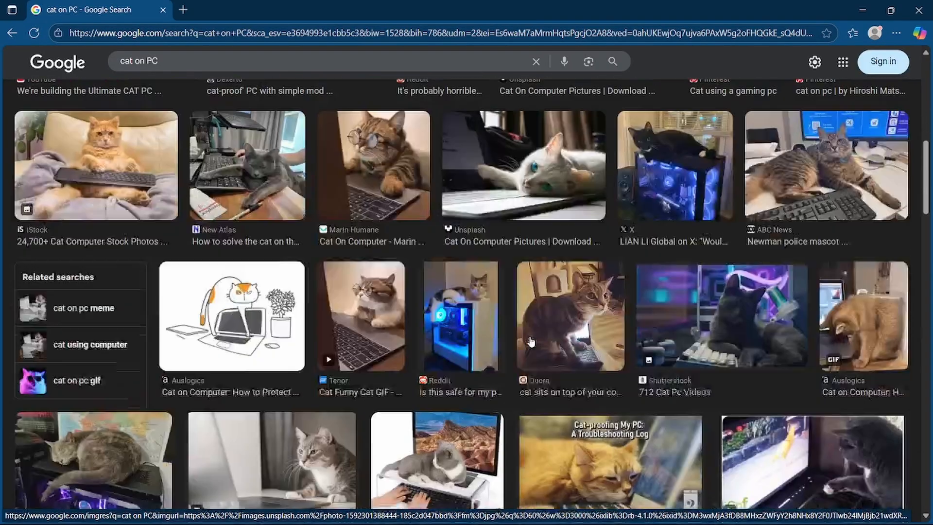
pyautogui.scroll(2, 504, 328)
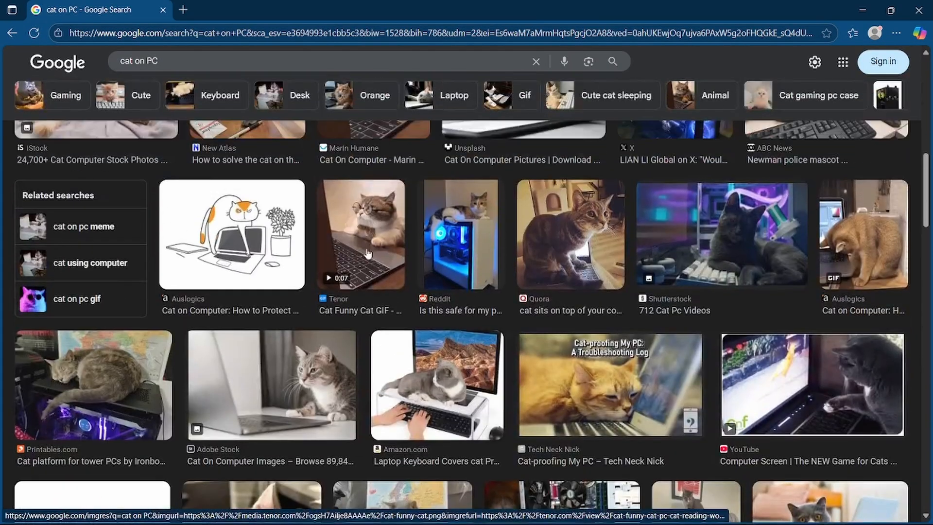
pyautogui.click(384, 234)
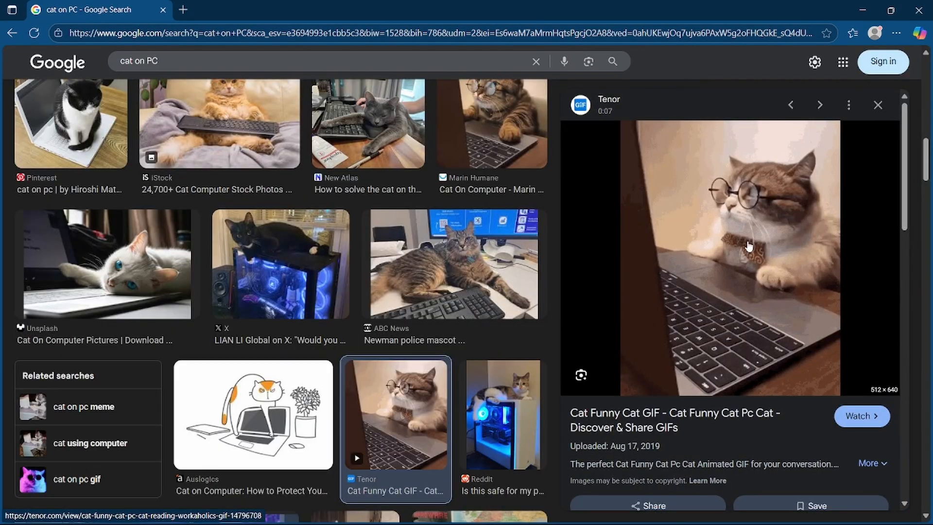
pyautogui.scroll(-5, 723, 335)
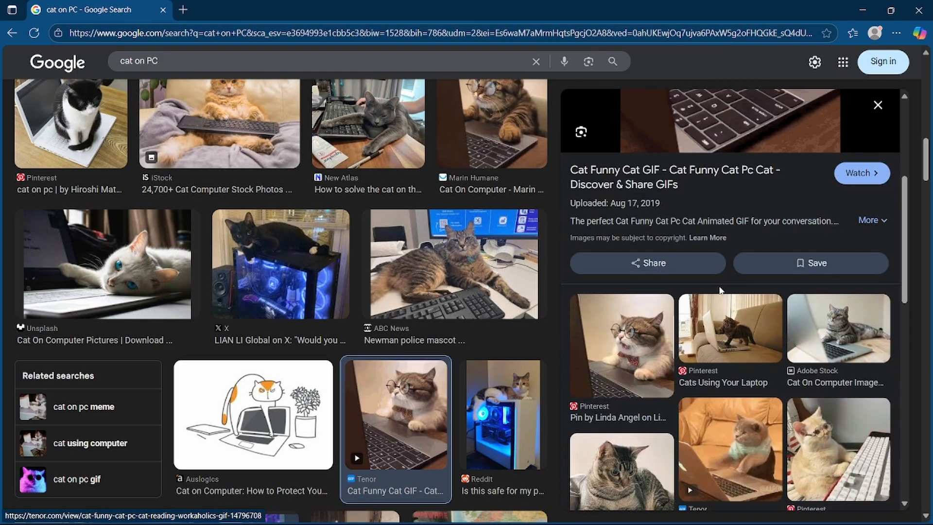
pyautogui.click(618, 344)
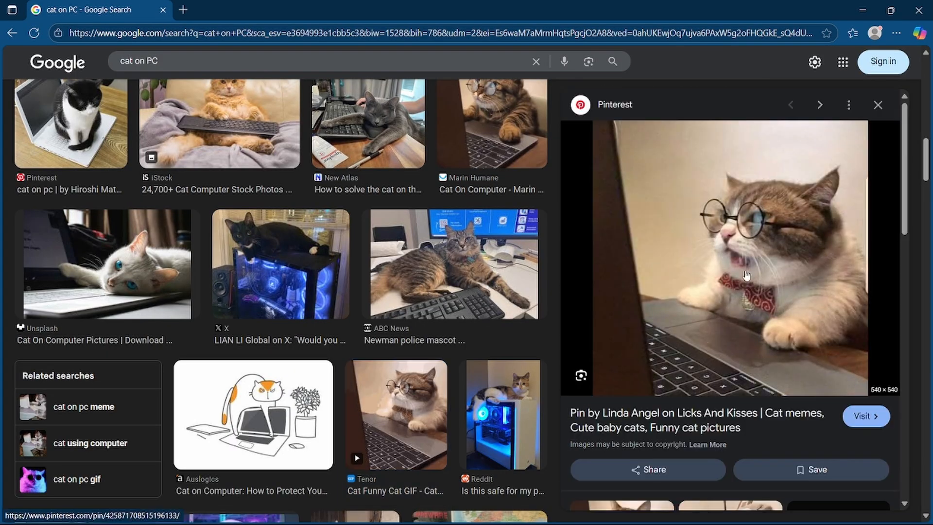
pyautogui.scroll(-5, 770, 325)
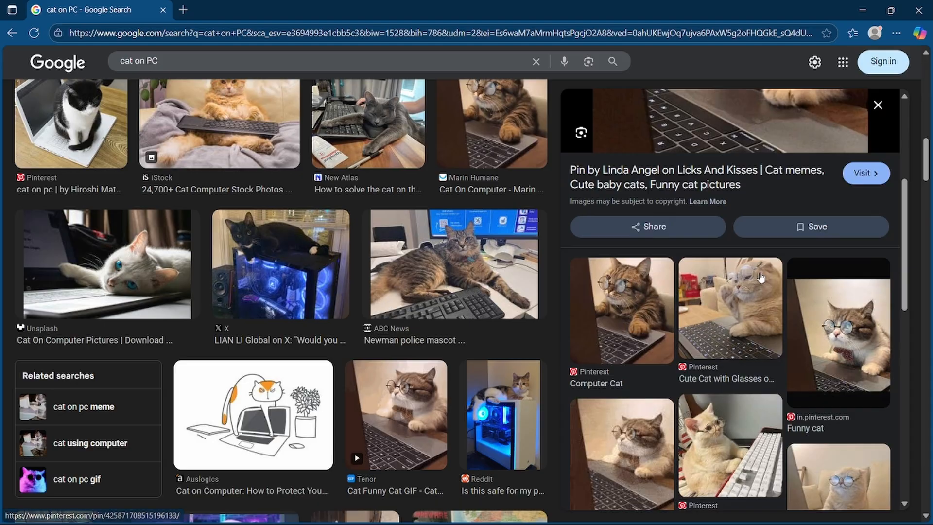
pyautogui.click(871, 346)
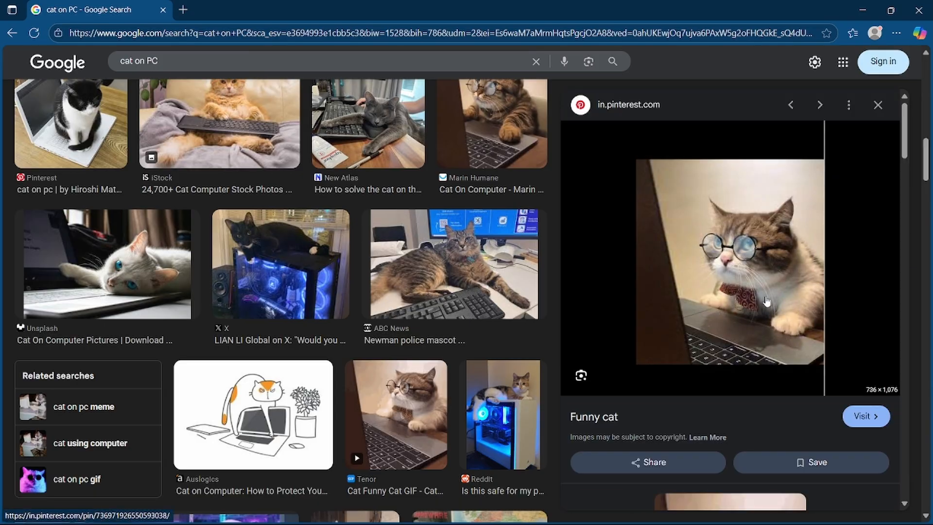
# - Save the previewed cat picture as a JPEG image named "cat" in the Downloads folder
pyautogui.rightClick(730, 307)
pyautogui.click(792, 188)
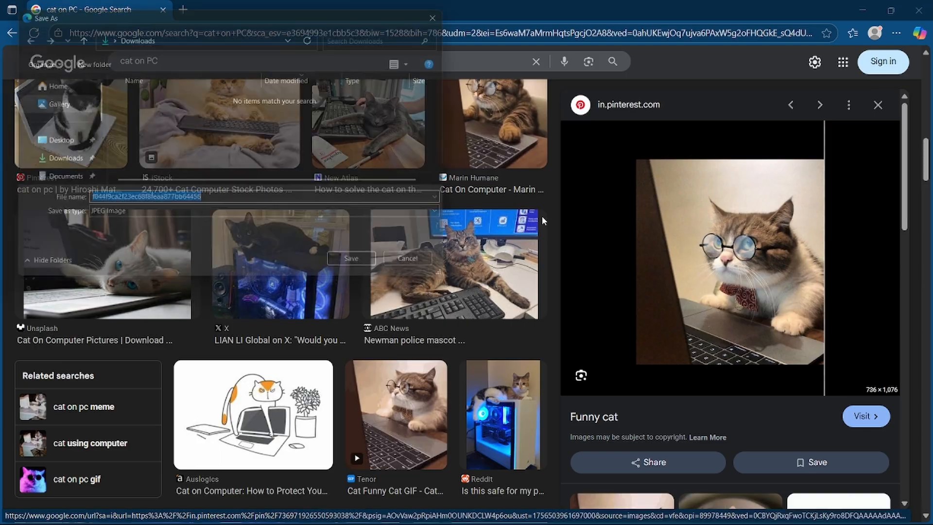
pyautogui.click(59, 163)
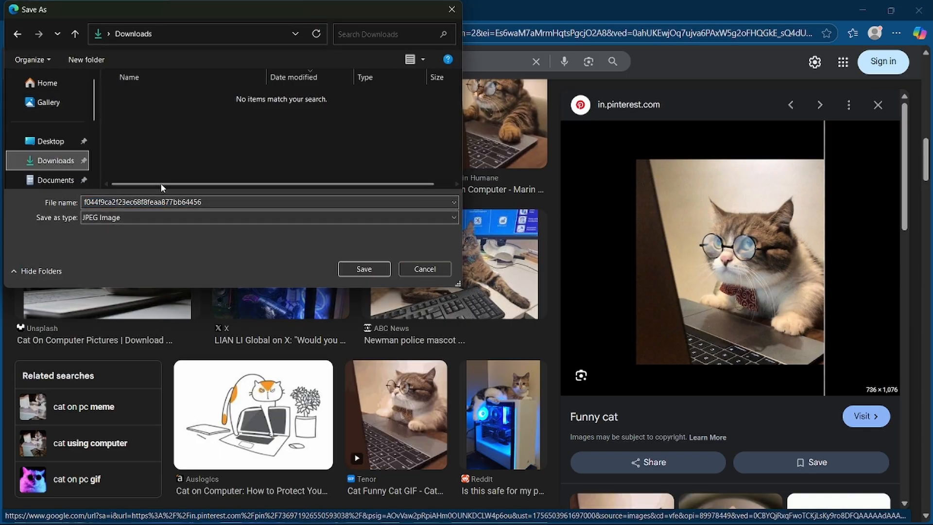
pyautogui.click(209, 202)
pyautogui.write('cat')
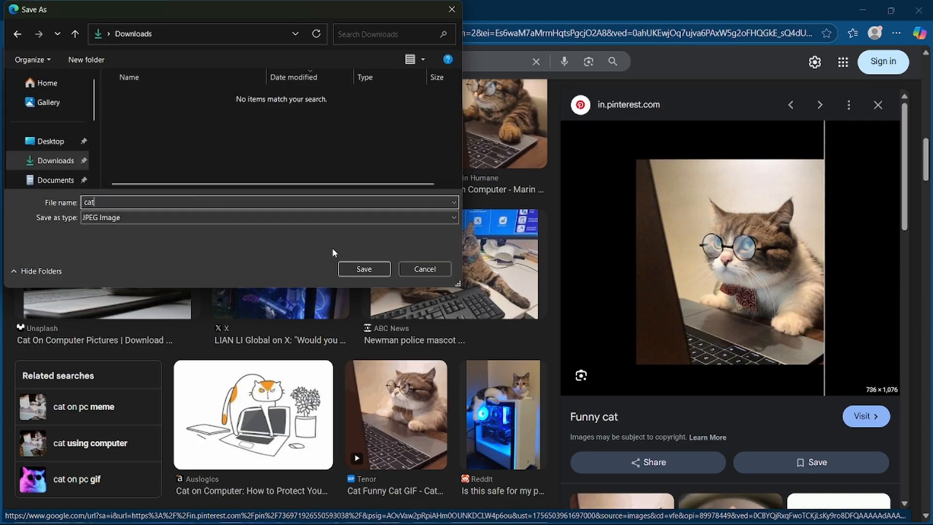
pyautogui.click(362, 269)
# - Switch to Windows Settings from the desktop and open the Your info page of the local account
pyautogui.press('super+d')
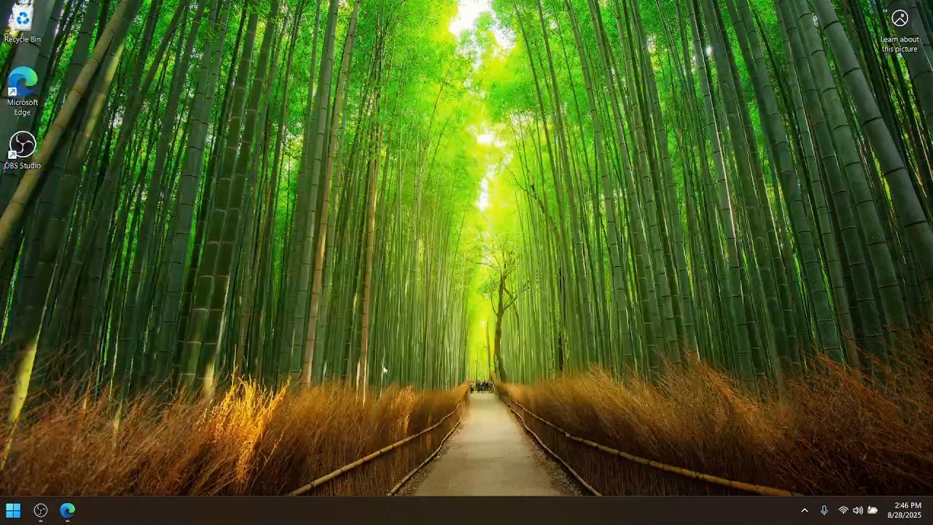
pyautogui.click(2, 508)
pyautogui.click(121, 158)
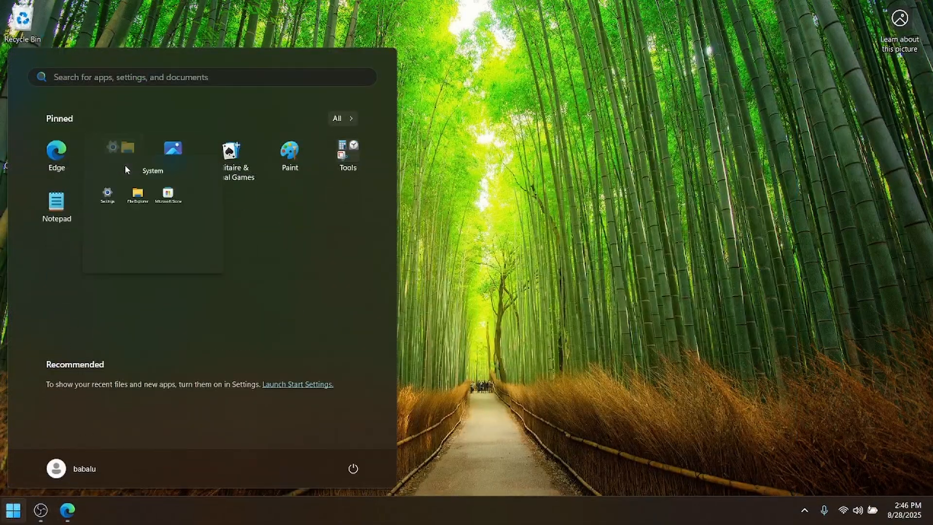
pyautogui.click(116, 238)
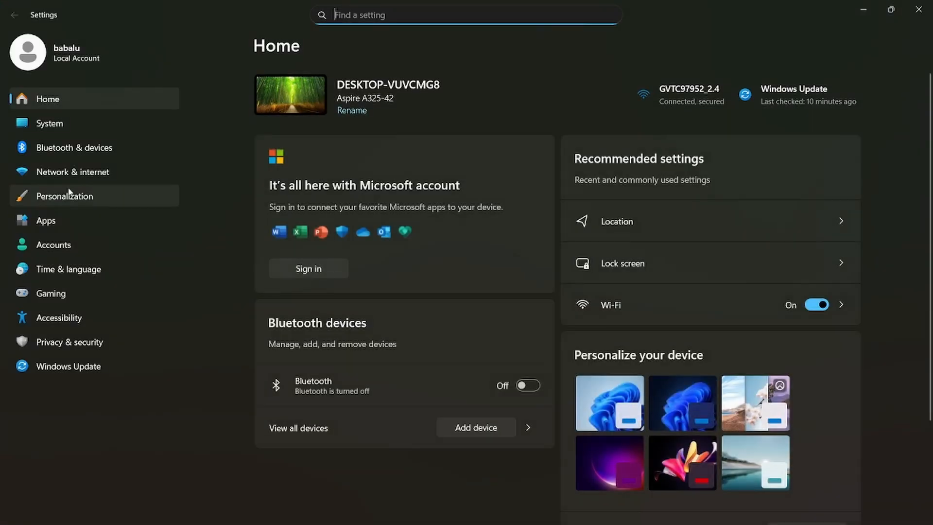
pyautogui.click(38, 125)
pyautogui.click(66, 68)
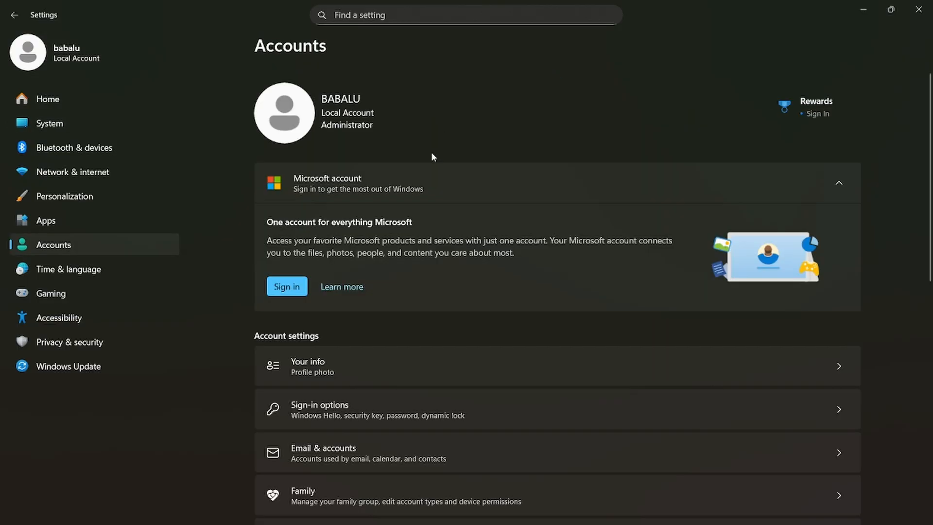
pyautogui.click(826, 174)
pyautogui.click(397, 253)
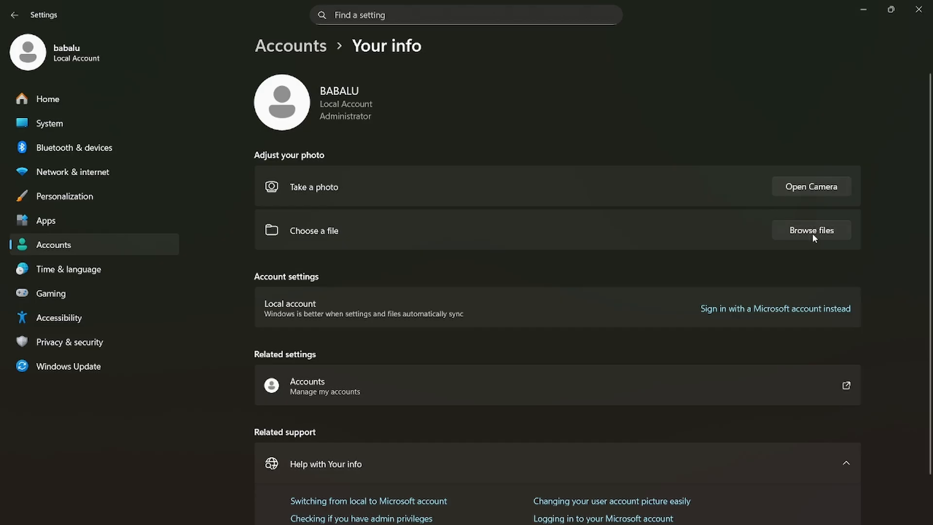
# - Choose the "cat" picture from the Downloads folder as the account's profile photo
pyautogui.click(767, 234)
pyautogui.click(43, 160)
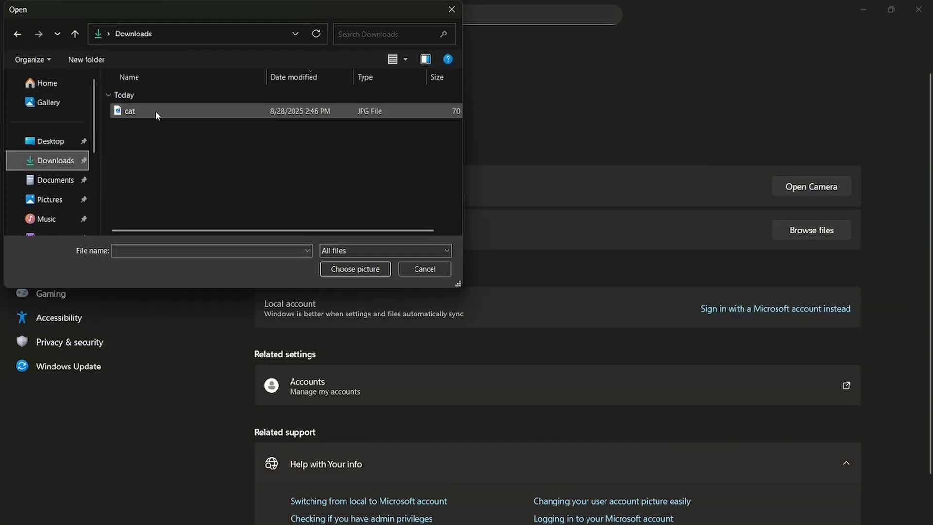
pyautogui.click(146, 111)
pyautogui.click(377, 268)
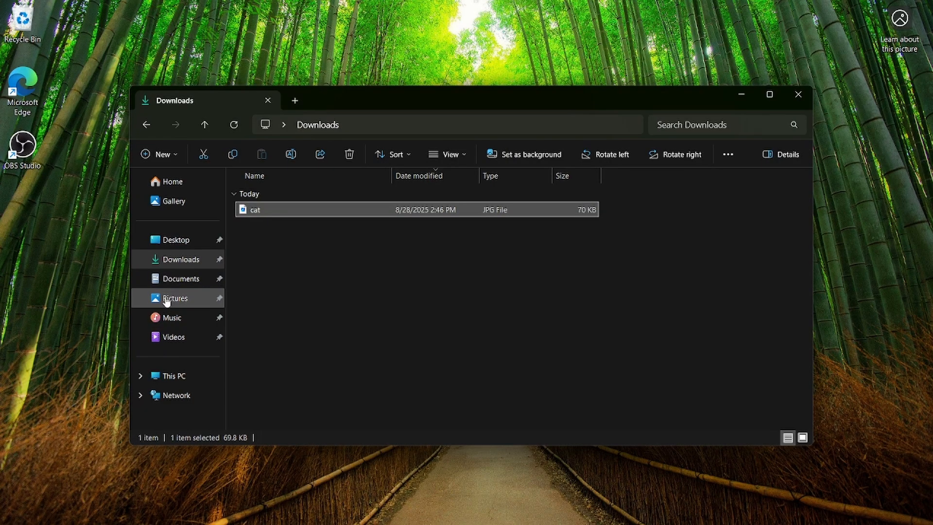
# - Create a folder named "User" in the Pictures folder and move the "cat" picture into it
pyautogui.click(179, 299)
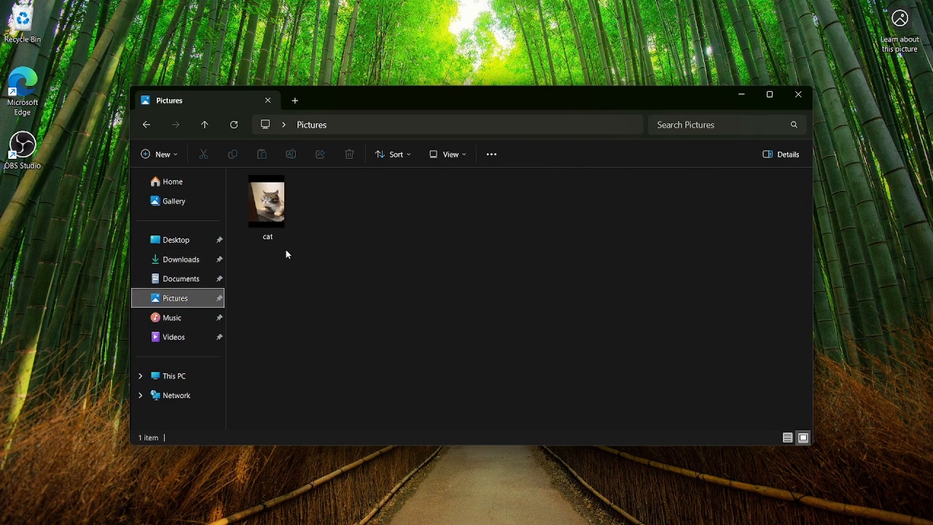
pyautogui.moveTo(337, 97); pyautogui.dragTo(300, 76)
pyautogui.rightClick(269, 191)
pyautogui.moveTo(318, 284)
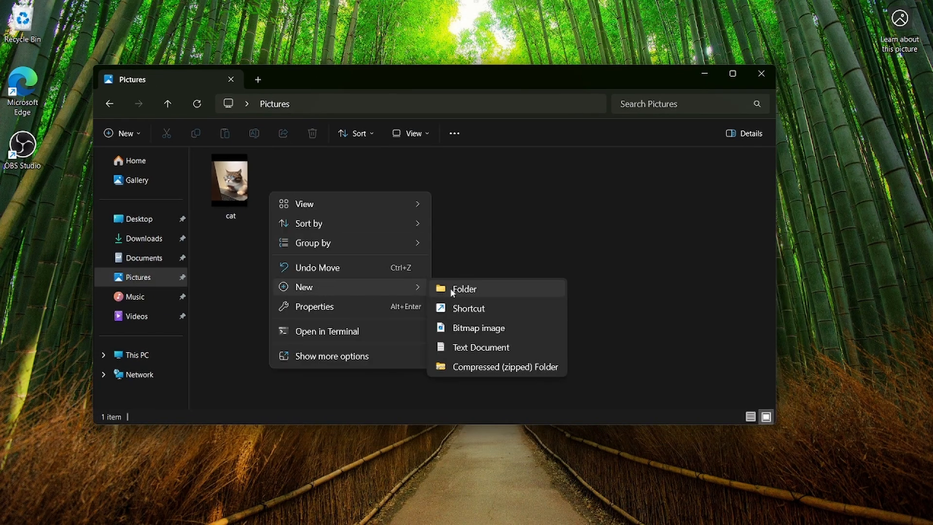
pyautogui.click(459, 287)
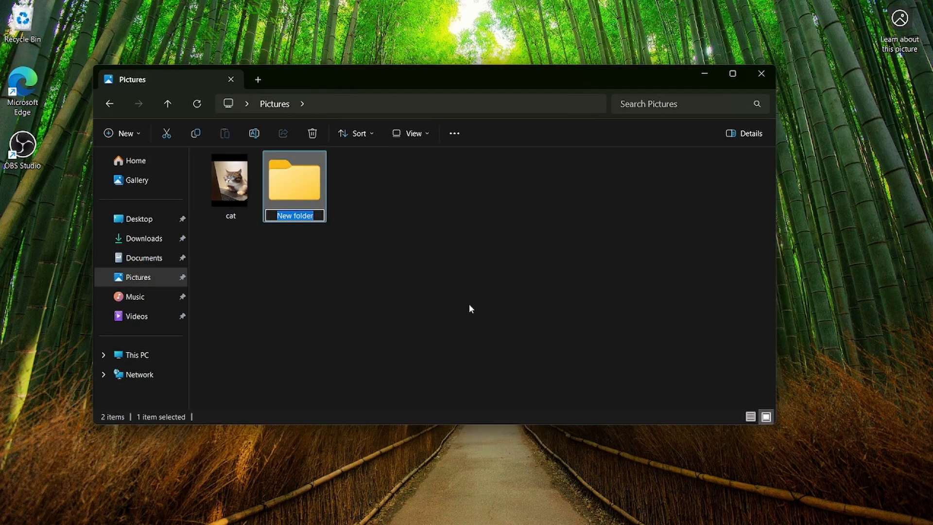
pyautogui.write('User')
pyautogui.press('Return')
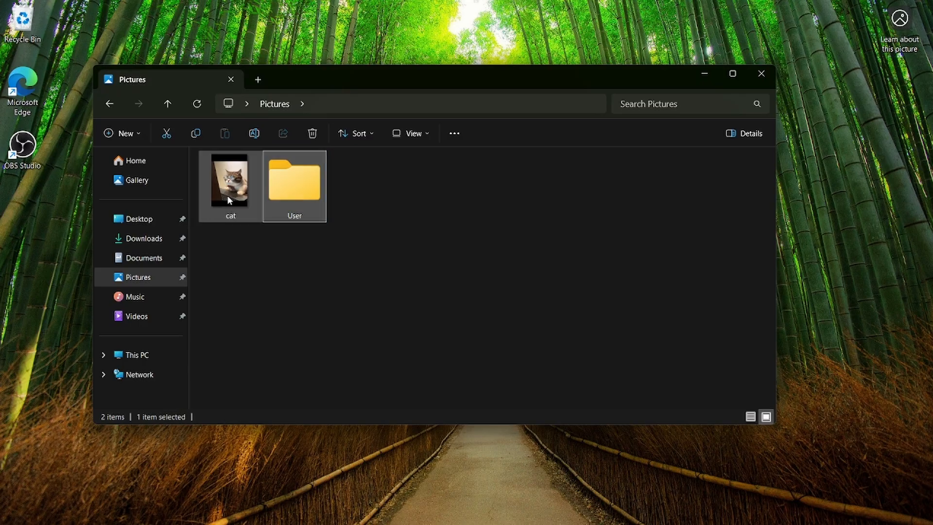
pyautogui.moveTo(227, 194); pyautogui.dragTo(297, 199)
# - Switch to Microsoft Edge, search images for "cat in space wallpaper" and preview the Wallpapers.com result "100+] Cats In Space Wallpapers"
pyautogui.moveTo(174, 518)
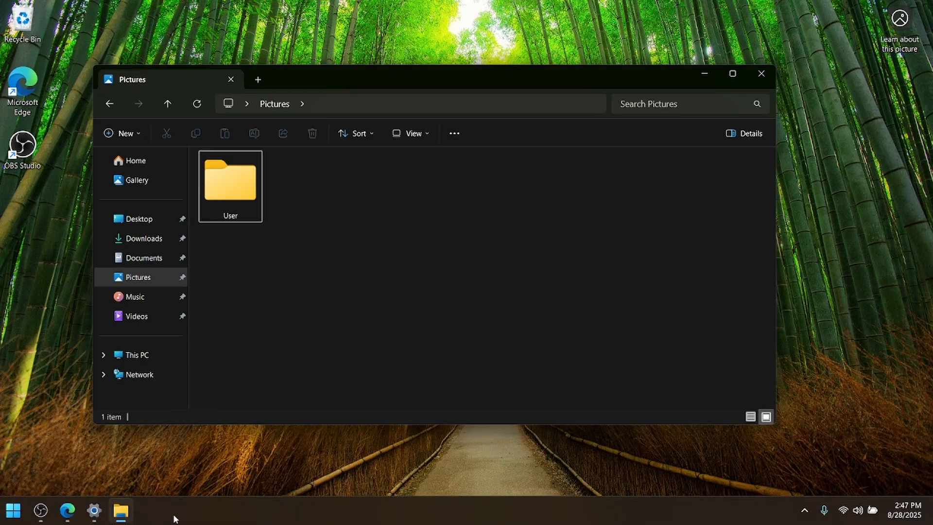
pyautogui.click(68, 511)
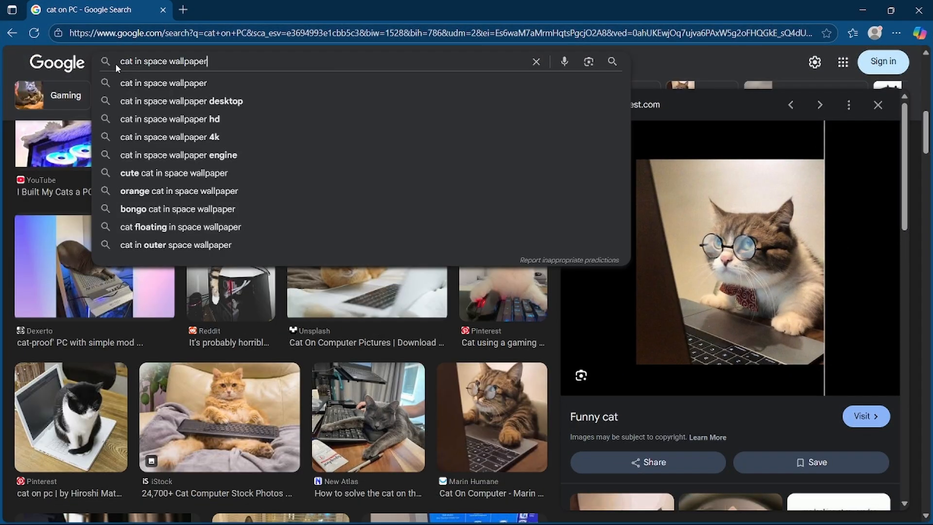
pyautogui.press('Return')
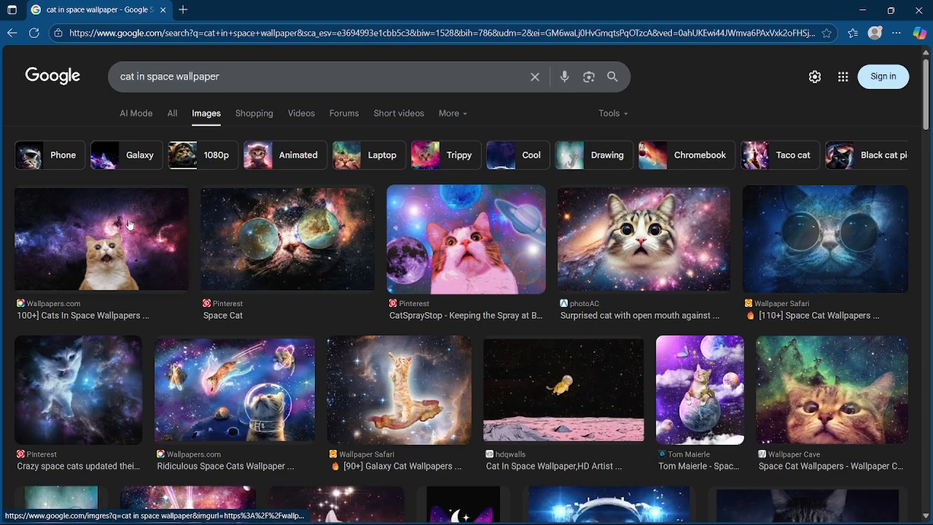
pyautogui.click(129, 224)
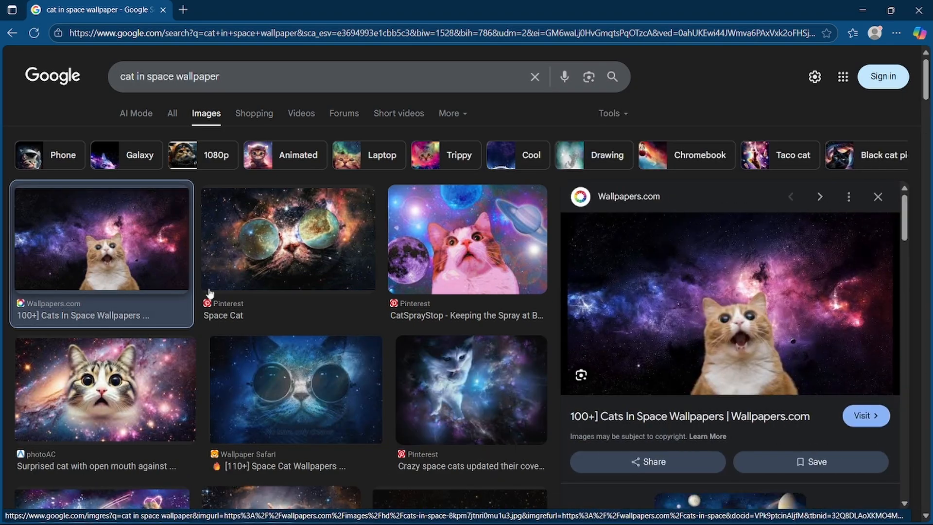
# - Save the previewed space cat wallpaper as a JPEG image in the User folder inside Pictures, keeping the suggested file name
pyautogui.rightClick(720, 307)
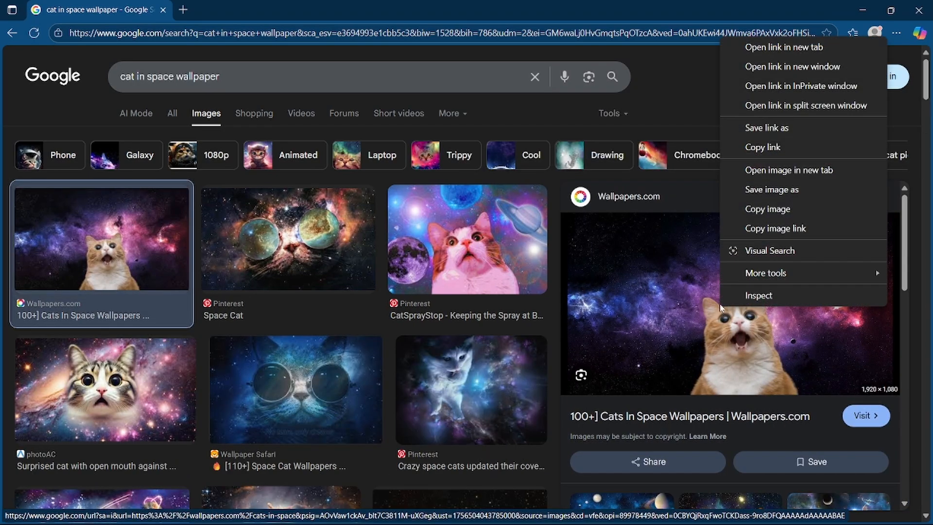
pyautogui.click(773, 190)
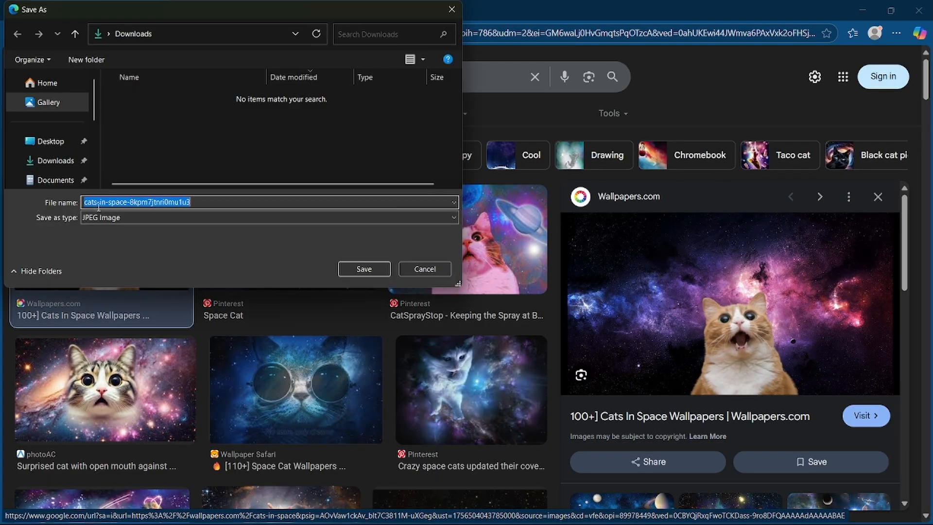
pyautogui.scroll(-3, 62, 146)
pyautogui.scroll(2, 57, 152)
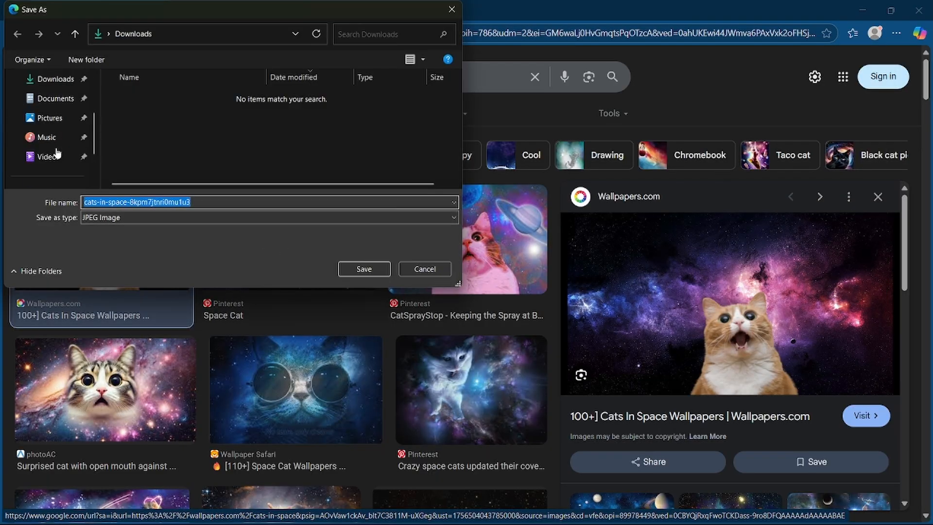
pyautogui.click(50, 117)
pyautogui.doubleClick(155, 124)
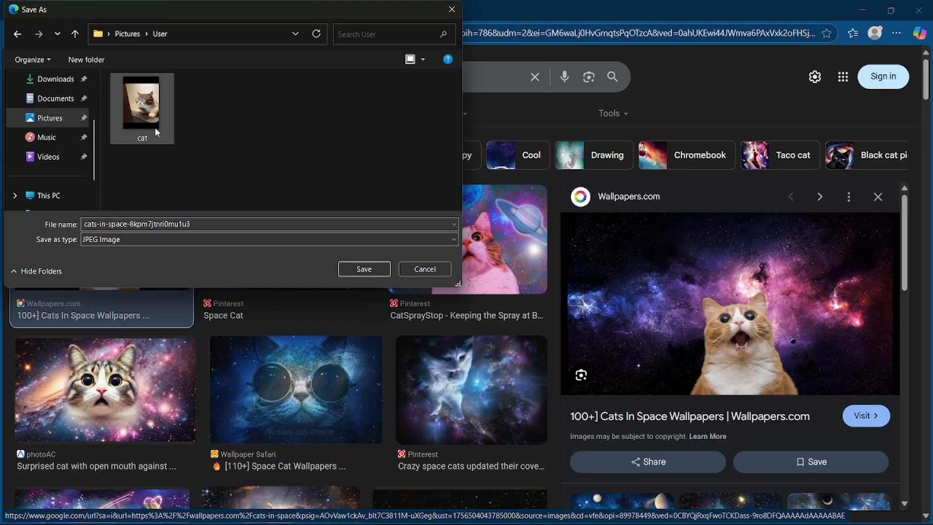
pyautogui.click(375, 273)
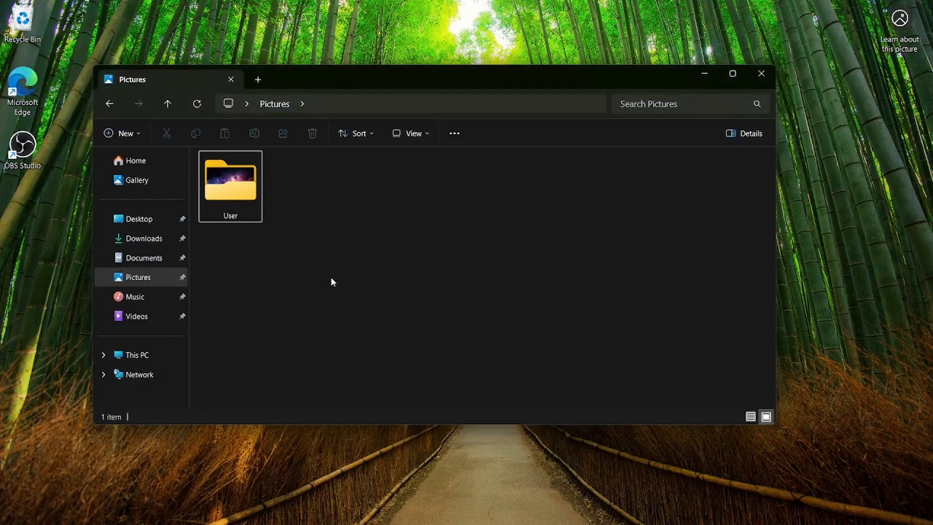
# - Switch to Windows Settings and set the desktop background type to Picture on the Personalization Background page
pyautogui.moveTo(218, 517)
pyautogui.click(102, 516)
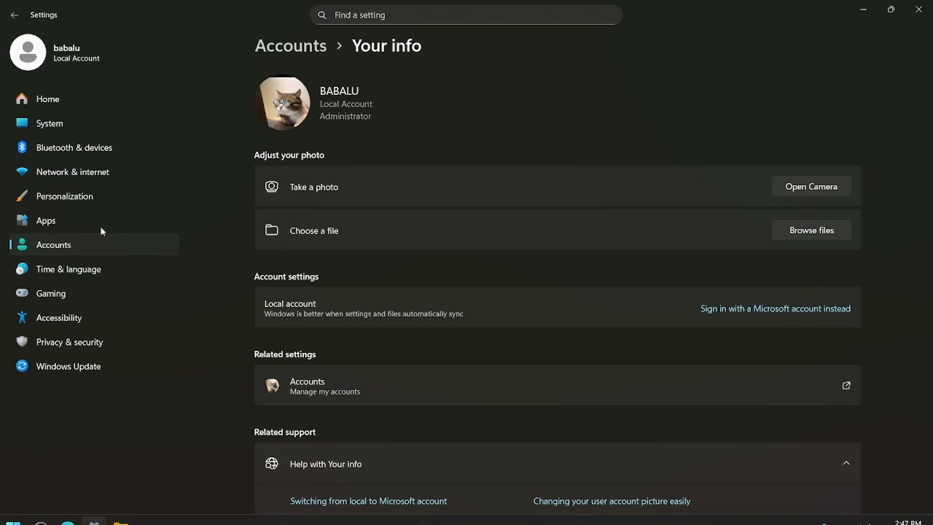
pyautogui.click(67, 197)
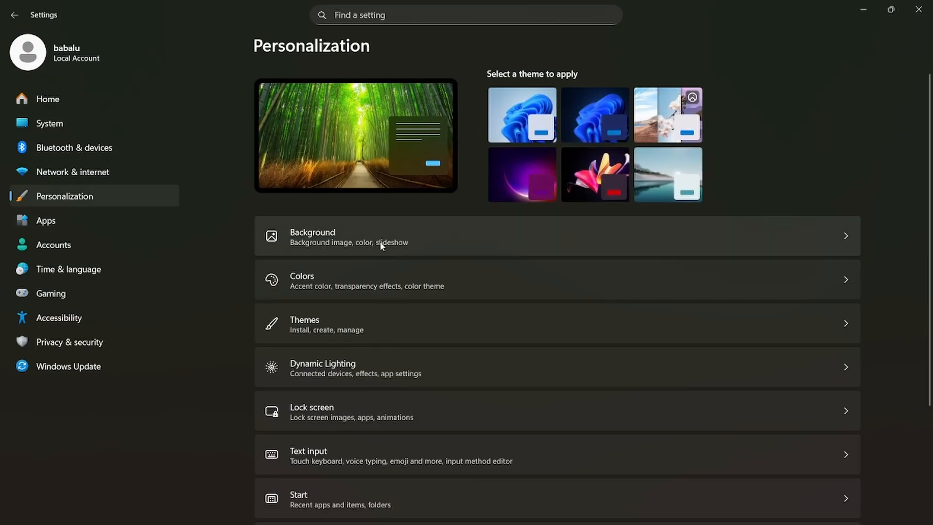
pyautogui.click(491, 238)
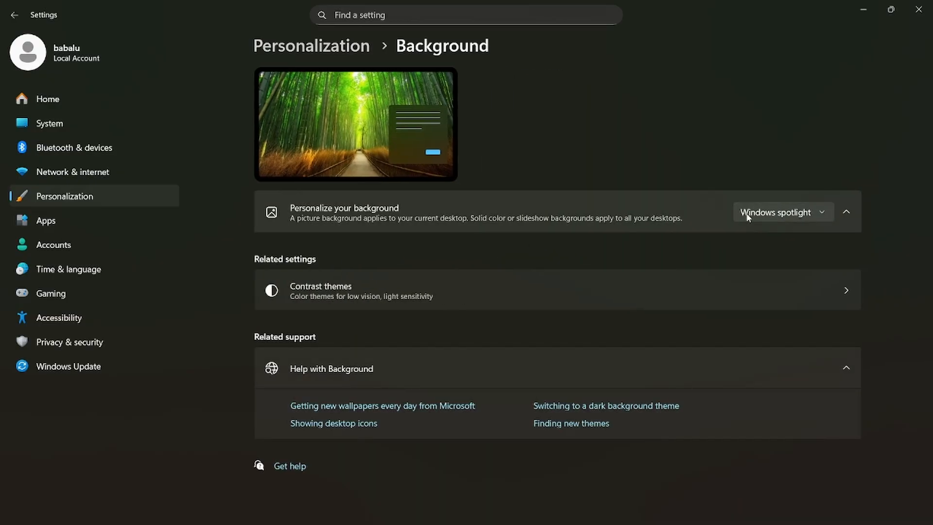
pyautogui.click(749, 214)
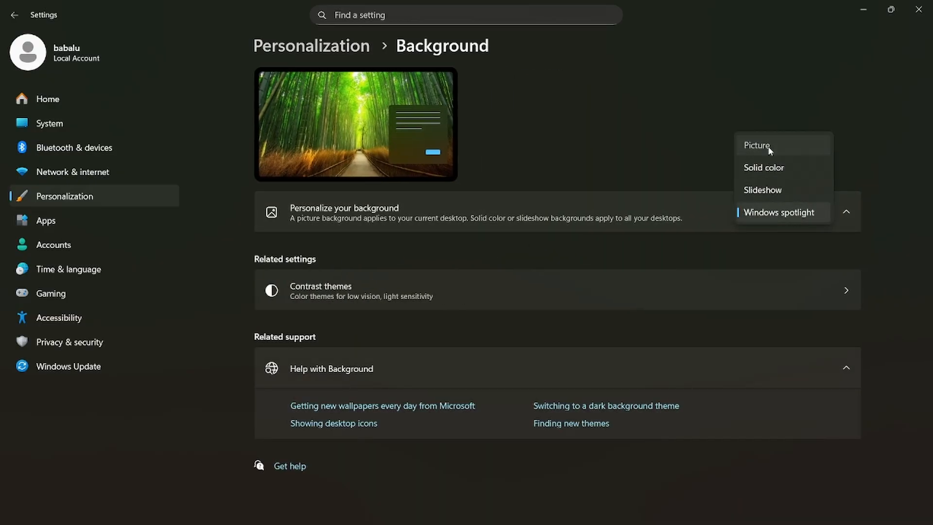
pyautogui.click(753, 144)
# - Choose the "cats-in-space-8kpm7jtnri0mu1u3" picture from Pictures > User as the desktop background
pyautogui.click(779, 334)
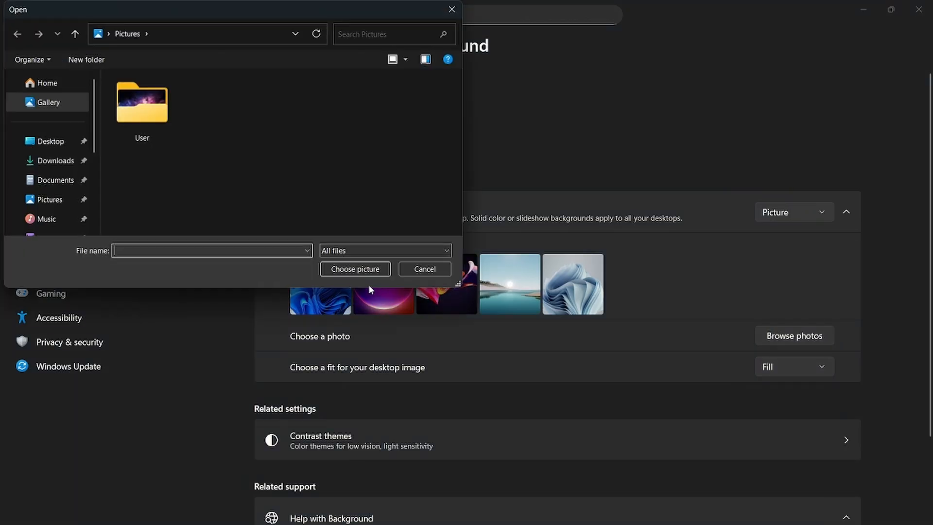
pyautogui.doubleClick(126, 121)
pyautogui.click(234, 129)
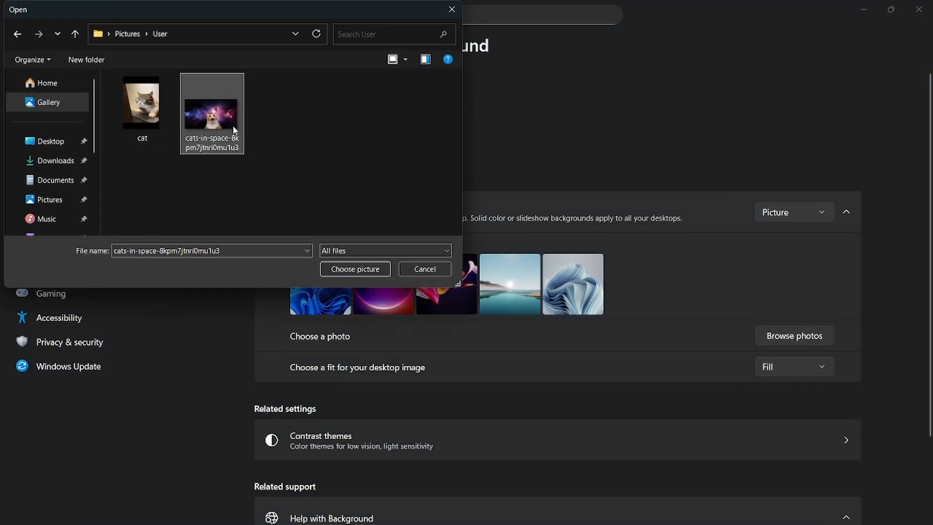
pyautogui.click(356, 269)
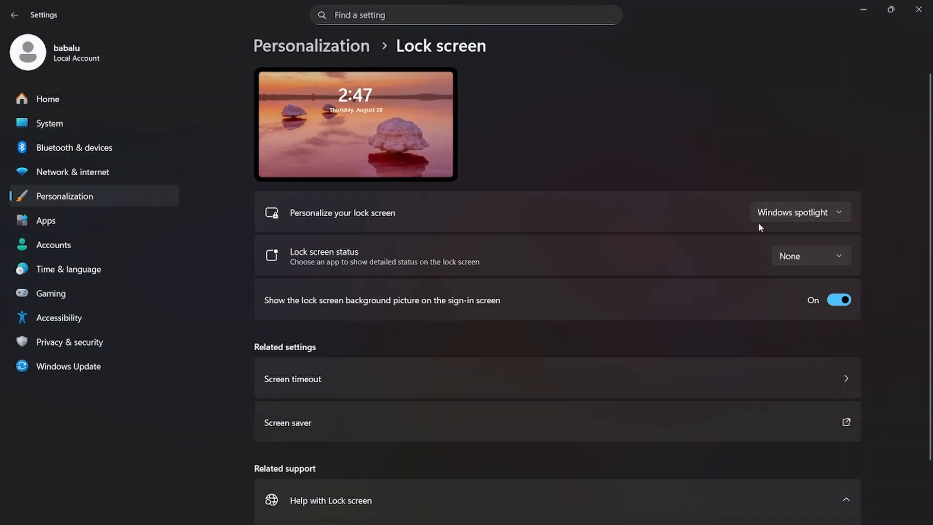
# - Change the lock screen personalization from Windows spotlight to Picture
pyautogui.click(783, 214)
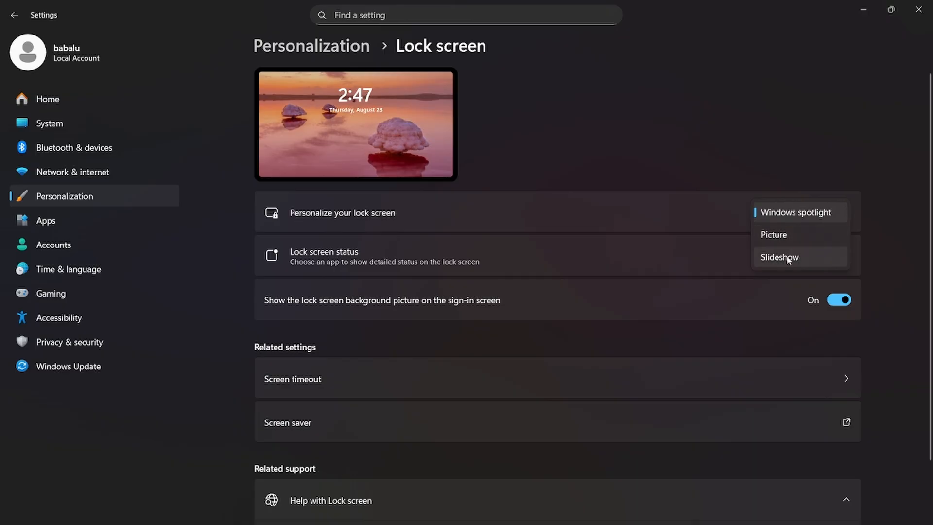
pyautogui.click(787, 235)
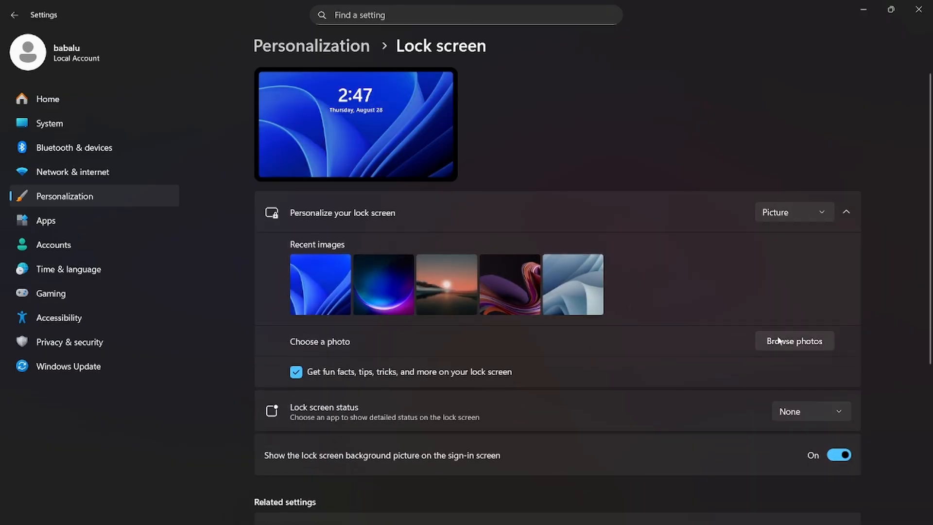
# - Switch to Microsoft Edge, browse the space cat image results and preview "Space Cat Wallpapers - Wallpaper Cave"
pyautogui.click(67, 515)
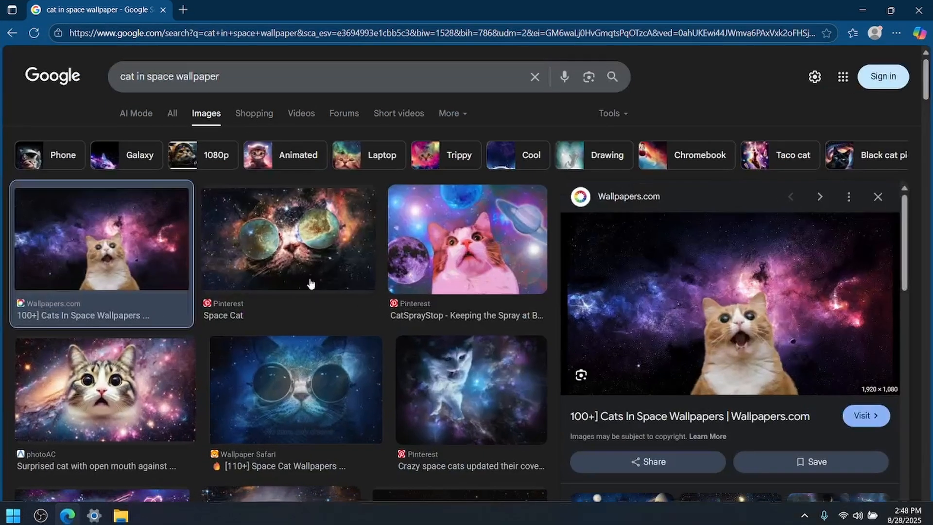
pyautogui.click(317, 277)
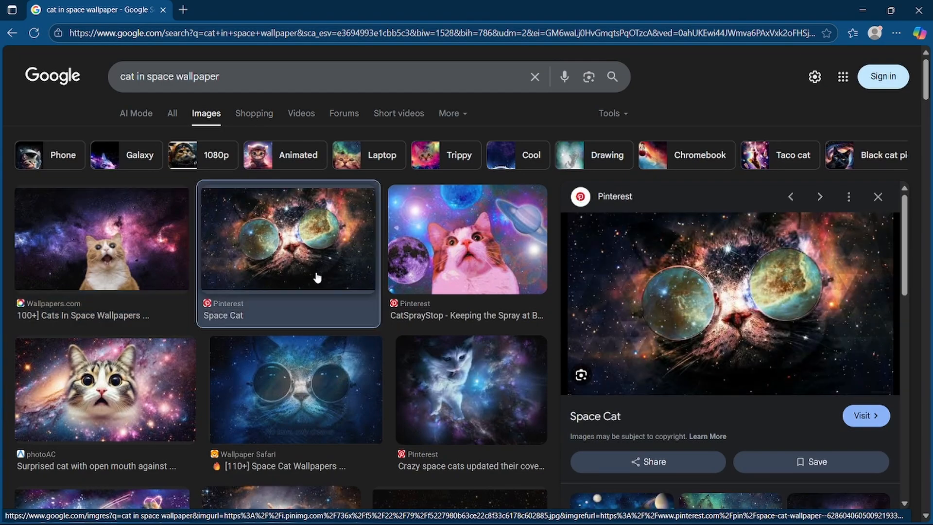
pyautogui.rightClick(723, 283)
pyautogui.click(490, 222)
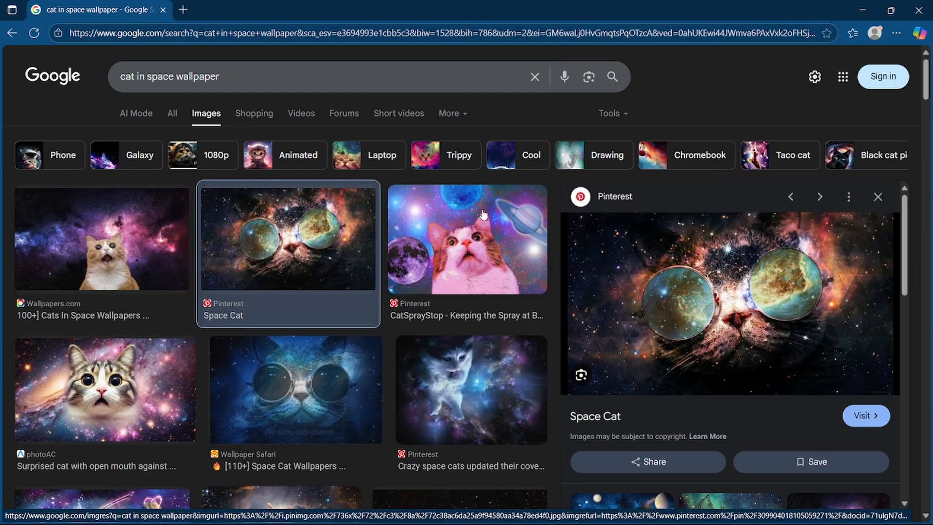
pyautogui.click(490, 222)
pyautogui.scroll(-6, 489, 222)
pyautogui.scroll(-3, 489, 222)
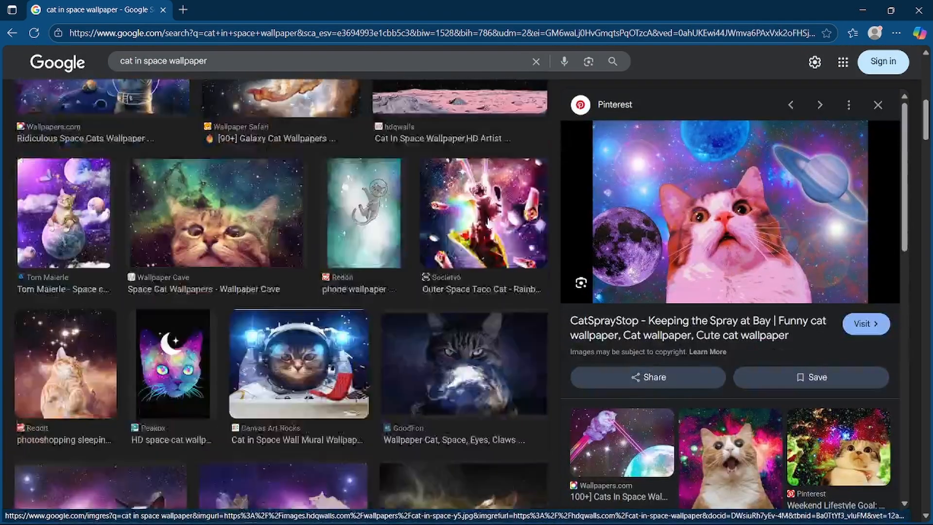
pyautogui.click(217, 149)
# - Save the previewed Wallpaper Cave picture as a JPEG image named "cesar" in the User folder inside Pictures
pyautogui.rightClick(749, 241)
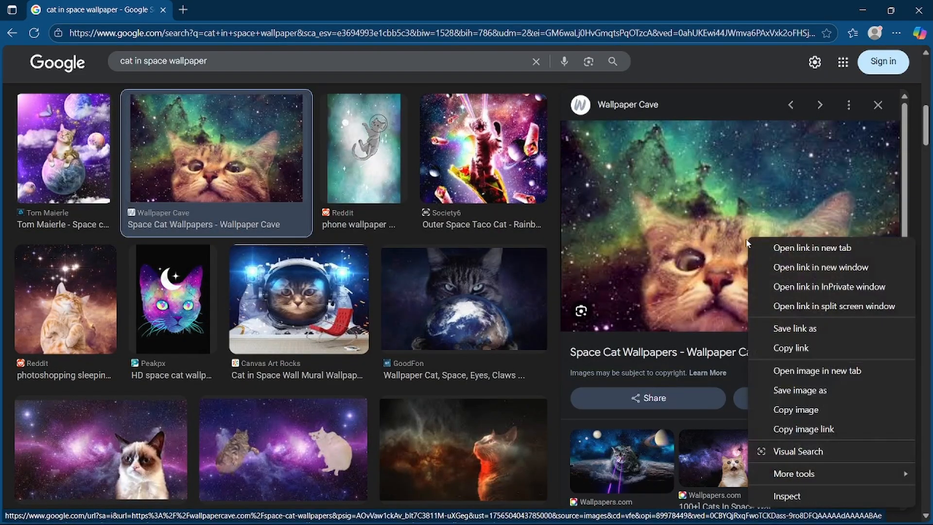
pyautogui.click(777, 387)
pyautogui.write('ces')
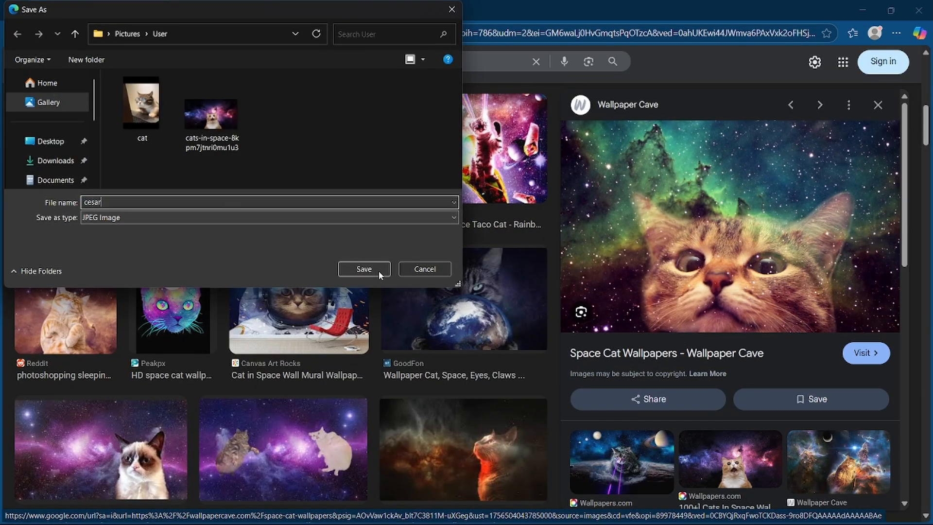
pyautogui.write('ar')
pyautogui.click(364, 268)
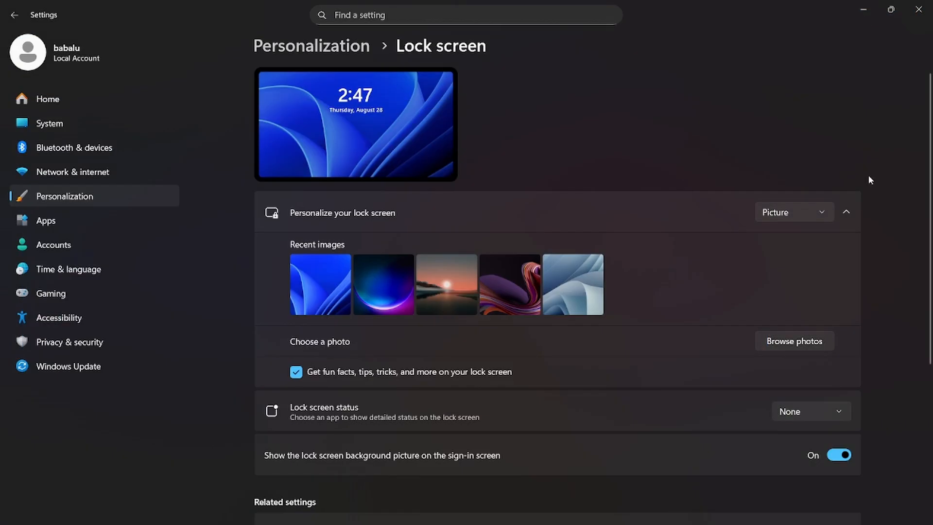
# - Choose the "cesar" picture from Pictures > User as the lock screen photo in Windows Settings
pyautogui.click(789, 341)
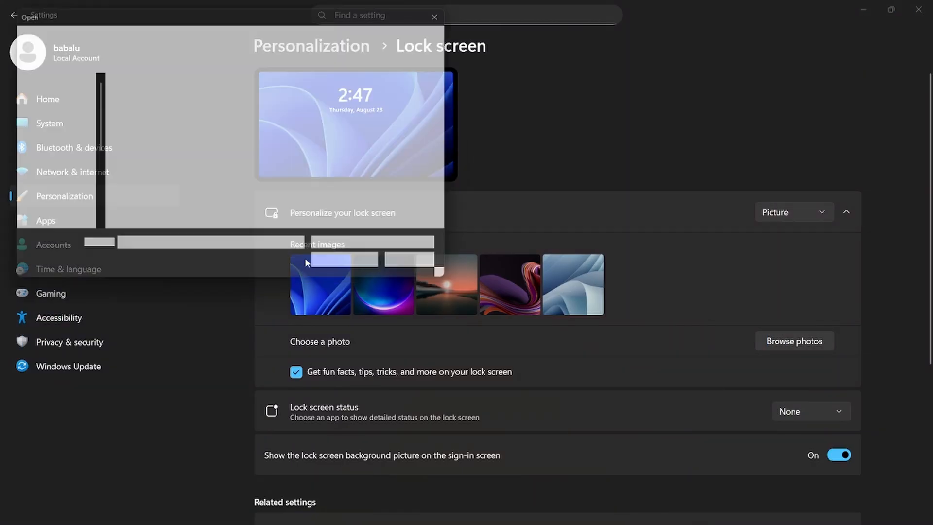
pyautogui.doubleClick(142, 103)
pyautogui.click(270, 118)
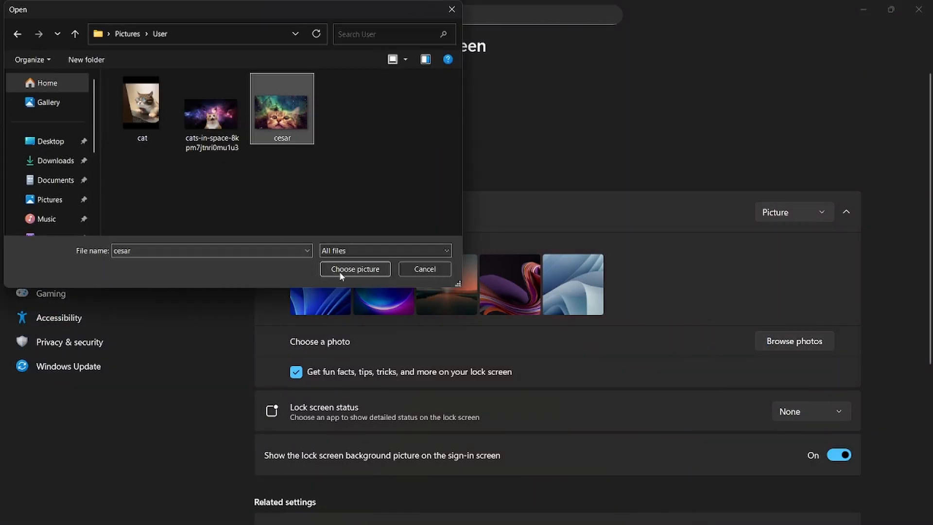
pyautogui.click(340, 270)
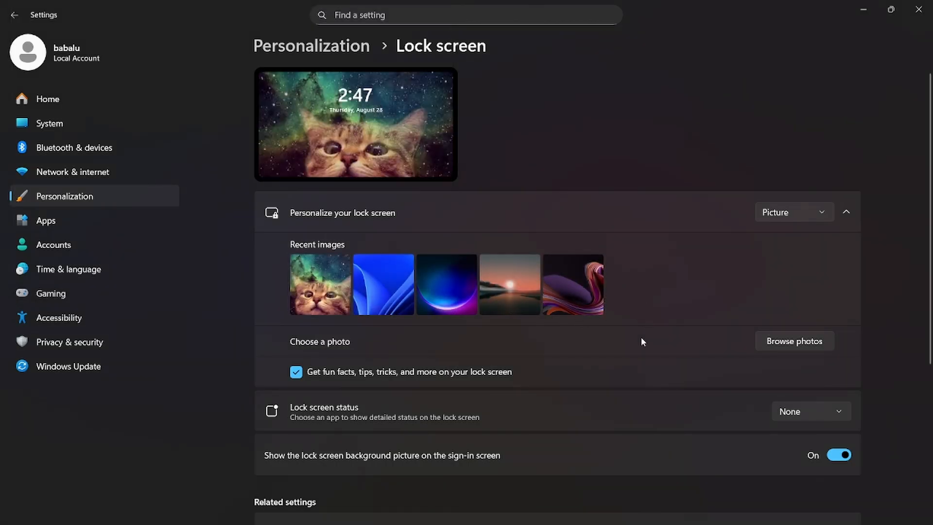
# - Disable fun facts, tips and tricks on the lock screen and review the remaining lock screen settings
pyautogui.click(295, 373)
pyautogui.scroll(-2, 461, 360)
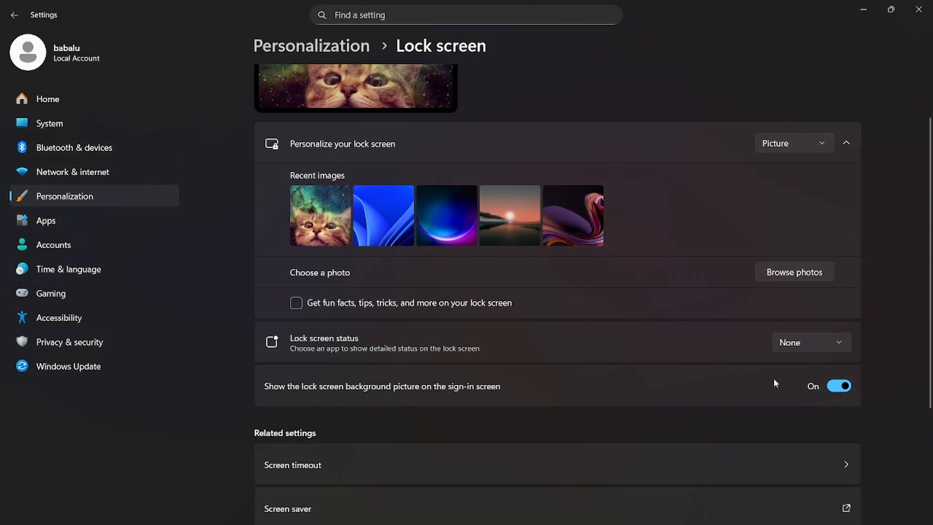
pyautogui.scroll(-3, 616, 388)
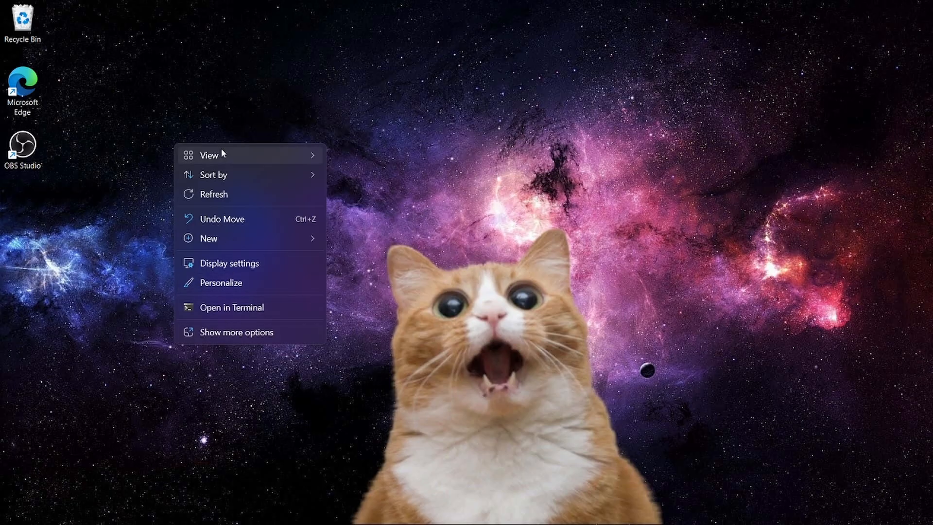
pyautogui.moveTo(222, 152)
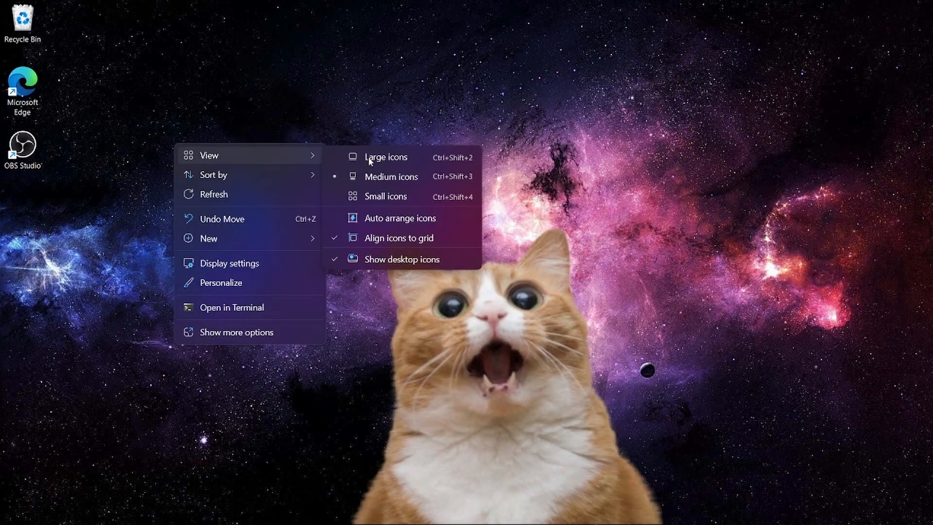
pyautogui.click(386, 261)
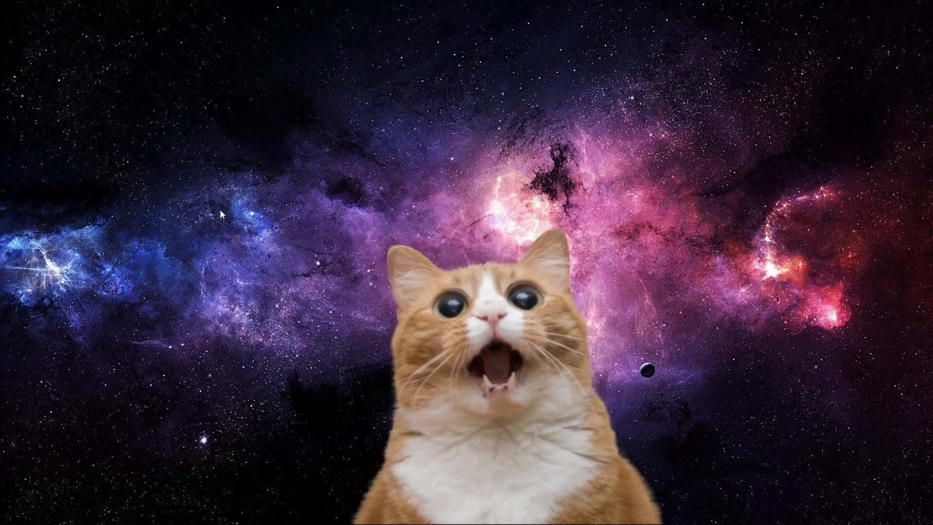
pyautogui.rightClick(217, 329)
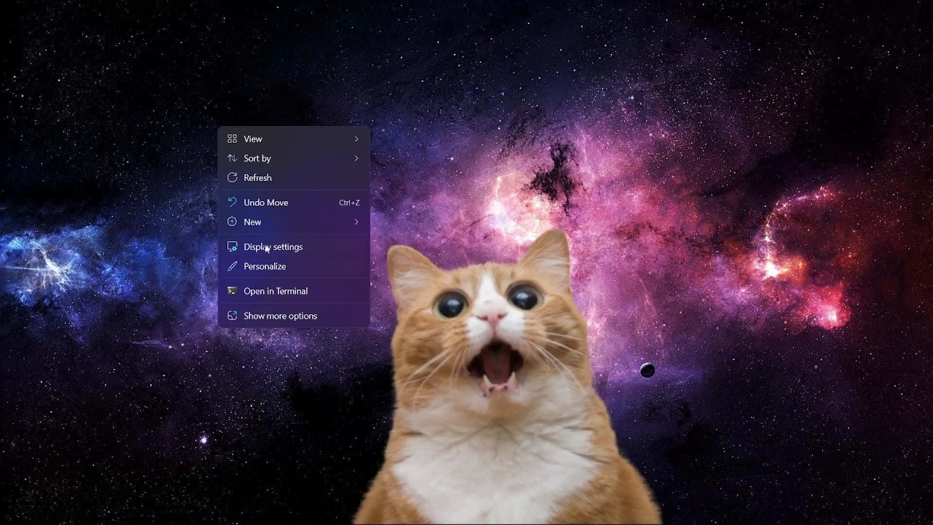
pyautogui.moveTo(302, 137)
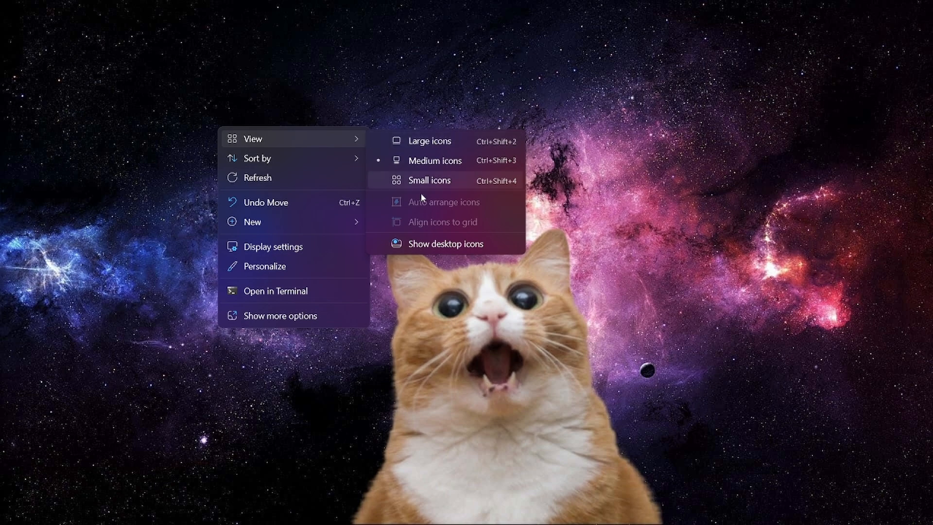
pyautogui.click(428, 246)
# - Pin the Recycle Bin to Start and hide all desktop icons
pyautogui.rightClick(25, 33)
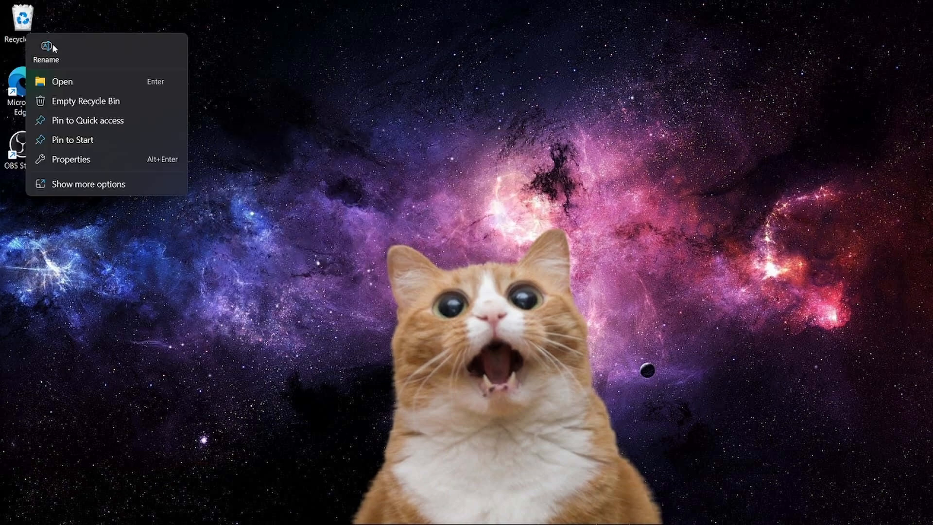
pyautogui.click(73, 140)
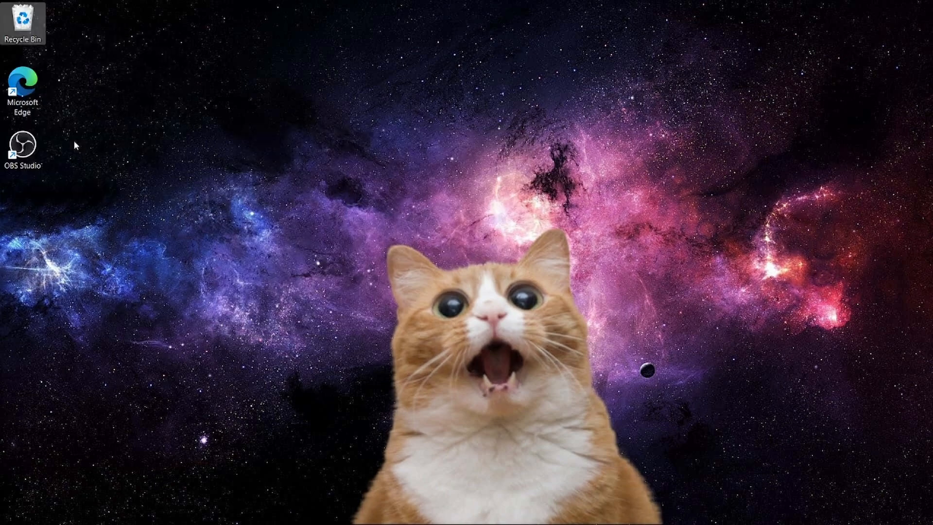
pyautogui.rightClick(195, 192)
pyautogui.moveTo(243, 208)
pyautogui.click(408, 306)
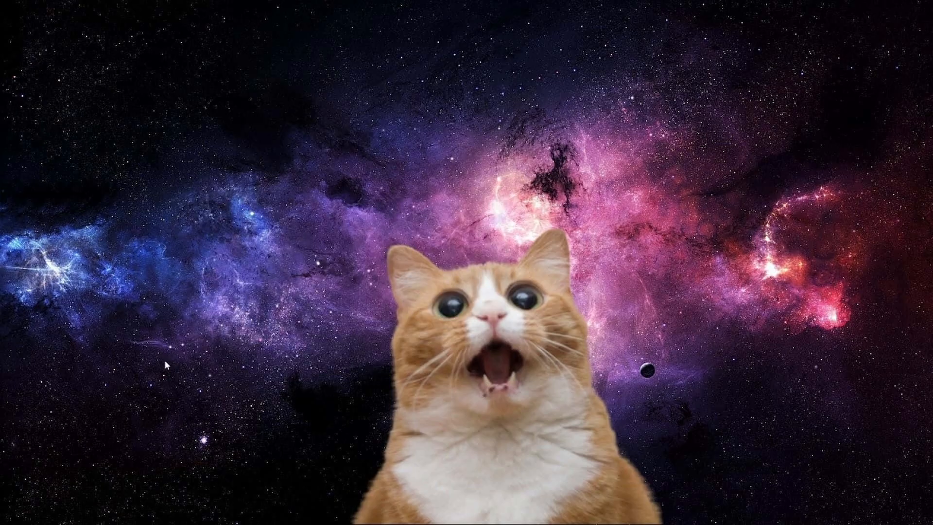
# - Move the pinned Recycle Bin into the System folder in Start
pyautogui.moveTo(42, 520)
pyautogui.click(13, 510)
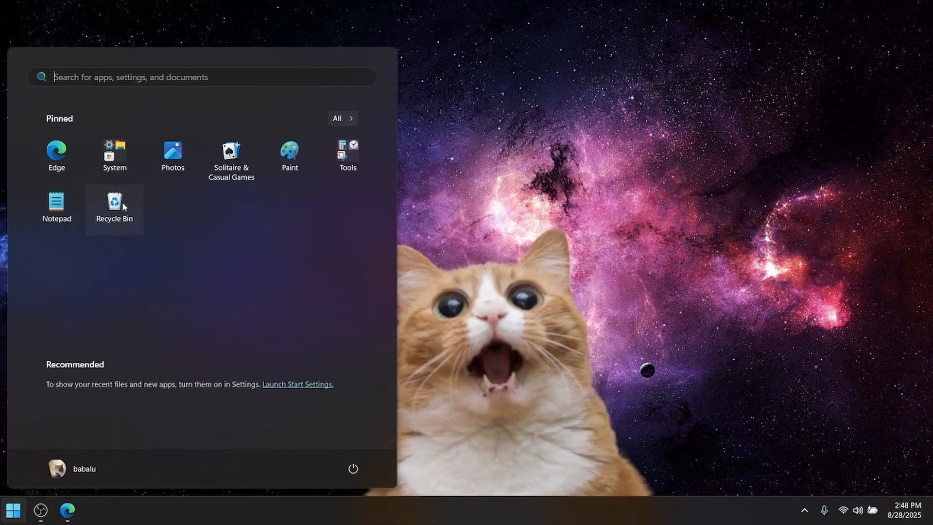
pyautogui.moveTo(120, 206); pyautogui.dragTo(122, 164)
# - Open the Recycle Bin from the System folder in Start and permanently delete the MKV video file in it
pyautogui.click(120, 160)
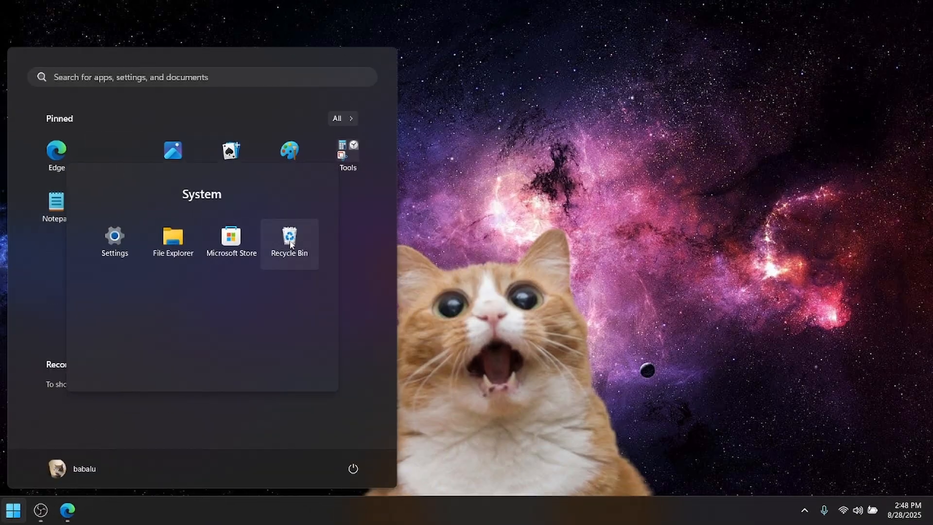
pyautogui.click(291, 239)
pyautogui.moveTo(269, 249); pyautogui.dragTo(316, 167)
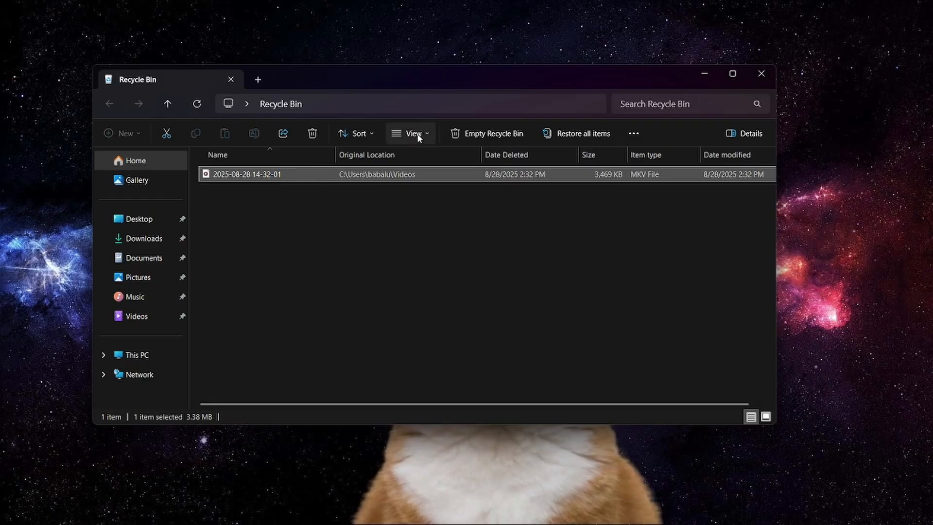
pyautogui.click(314, 134)
pyautogui.click(508, 307)
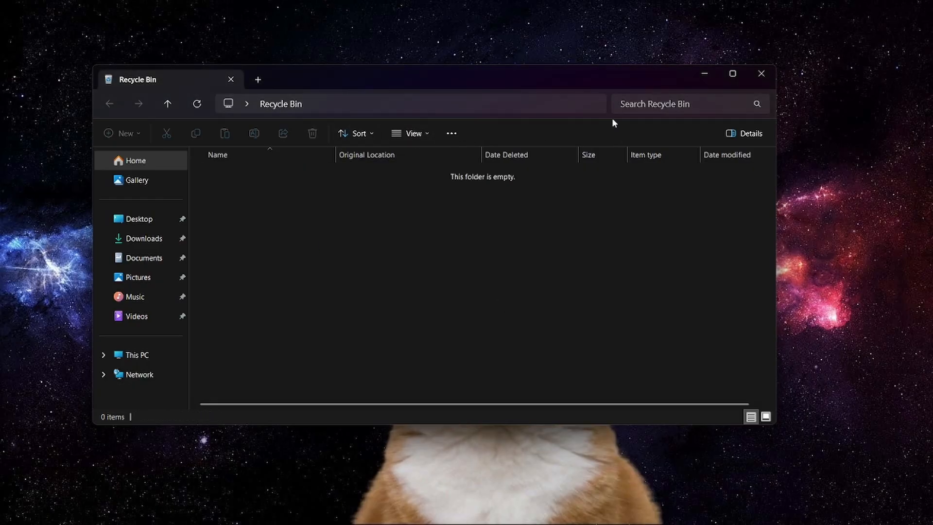
pyautogui.click(704, 77)
# - Enable Compact view and the display of hidden items in File Explorer
pyautogui.click(425, 136)
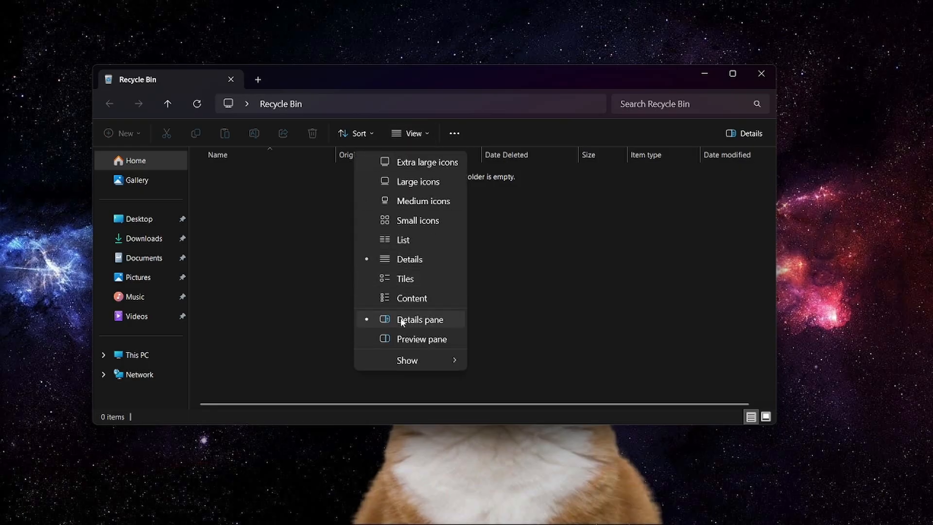
pyautogui.moveTo(416, 361)
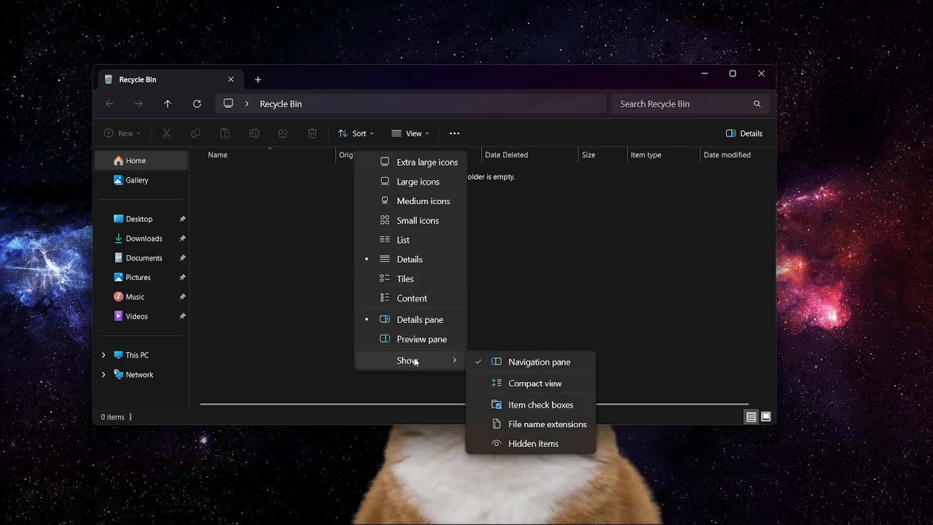
pyautogui.click(524, 384)
pyautogui.click(411, 134)
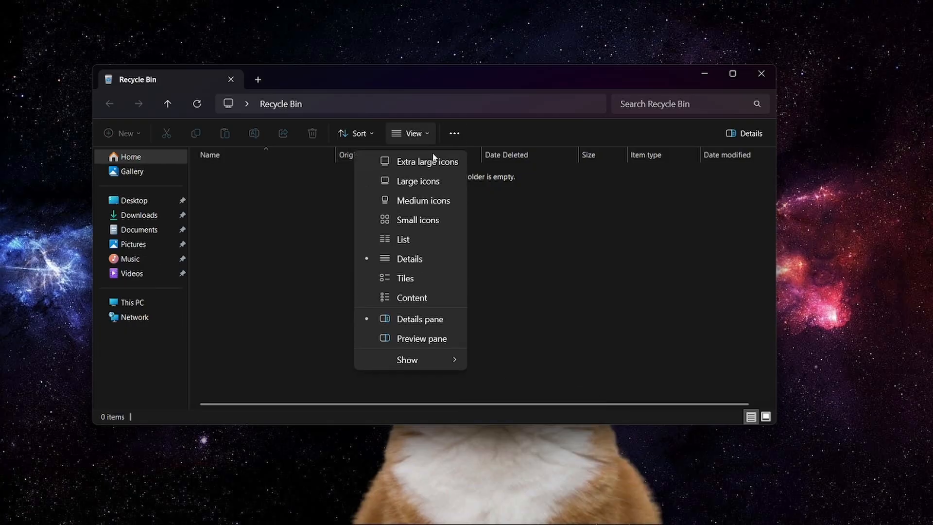
pyautogui.moveTo(448, 362)
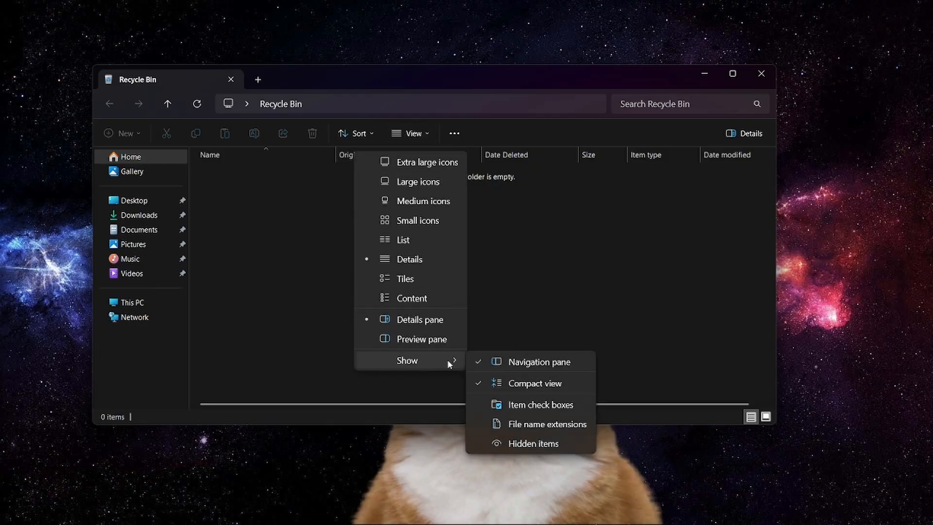
pyautogui.click(534, 444)
# - Open Folder Options and examine the General settings and the advanced View settings for files and folders
pyautogui.click(371, 135)
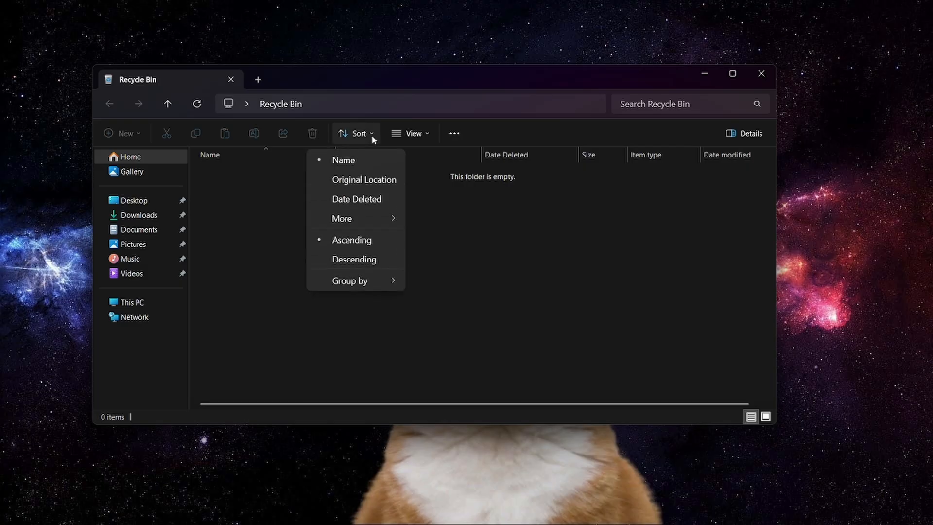
pyautogui.click(410, 133)
pyautogui.click(454, 133)
pyautogui.click(429, 245)
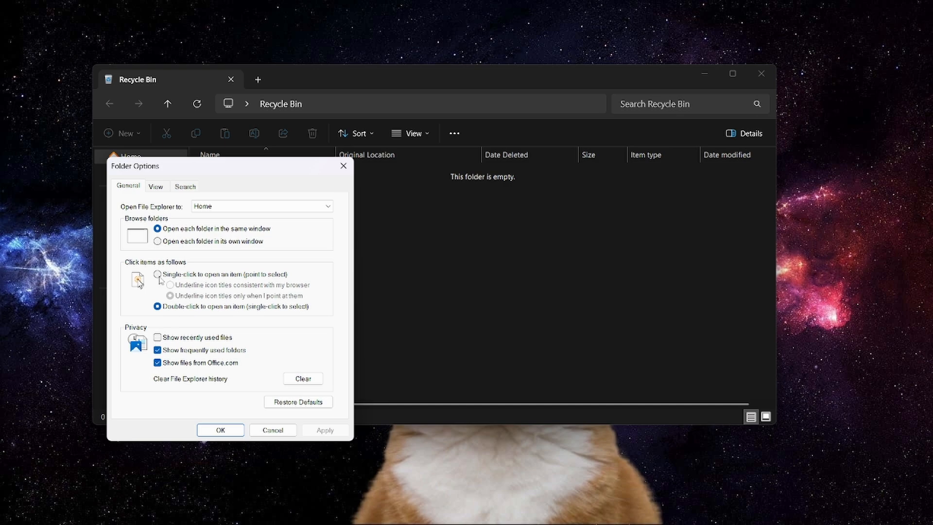
pyautogui.click(156, 186)
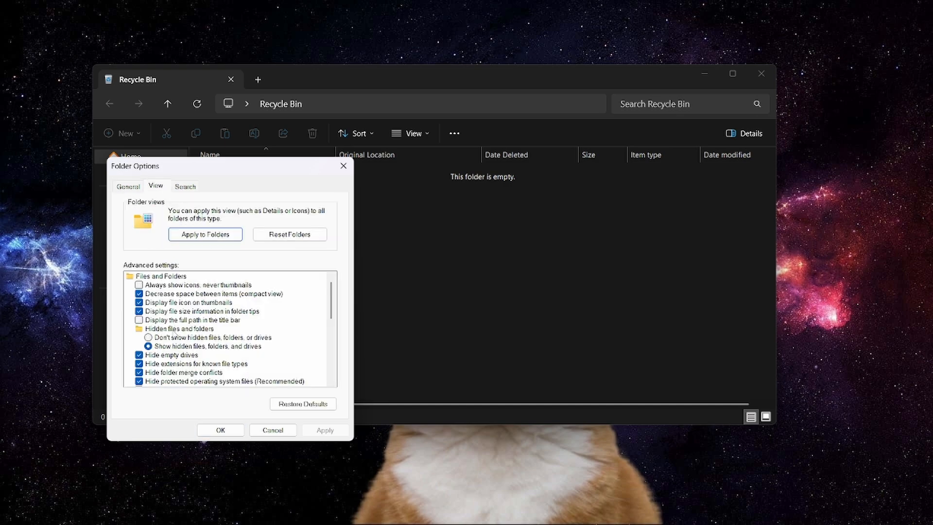
pyautogui.scroll(-1, 175, 336)
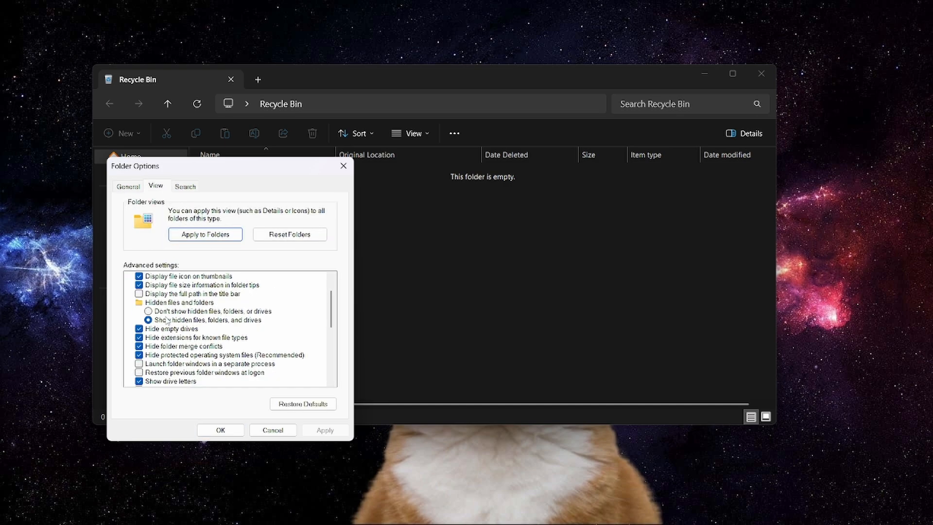
pyautogui.scroll(-1, 171, 360)
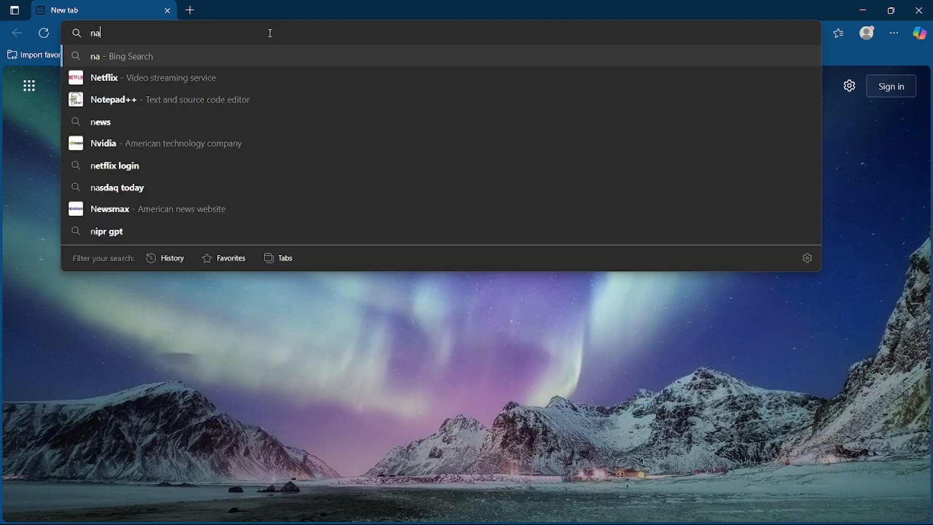
# - Switch to Microsoft Edge, search the web for "nanite" and open the Ninite website from the results
pyautogui.write('anite')
pyautogui.press('Return')
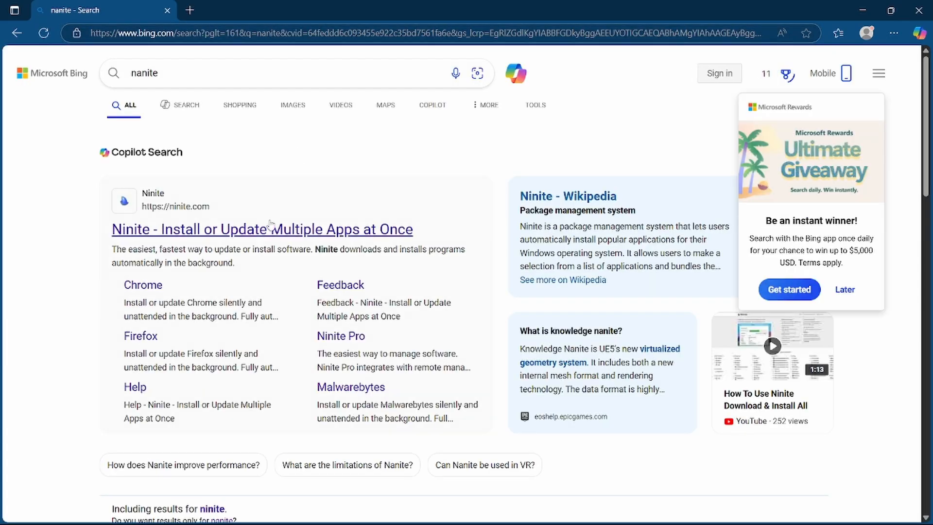
pyautogui.click(265, 228)
# - Select Brave, Zoom and K-Lite Codecs in Ninite's list of apps
pyautogui.scroll(-5, 383, 294)
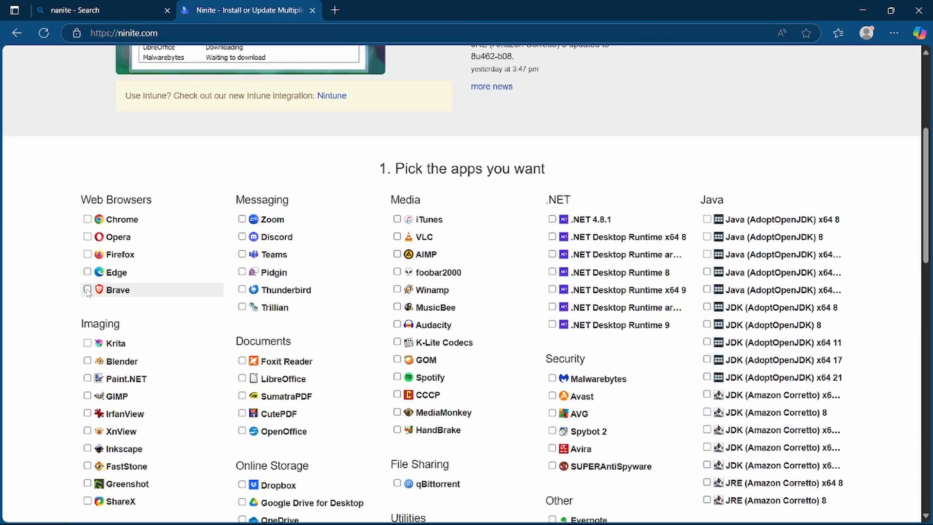
pyautogui.scroll(-3, 184, 289)
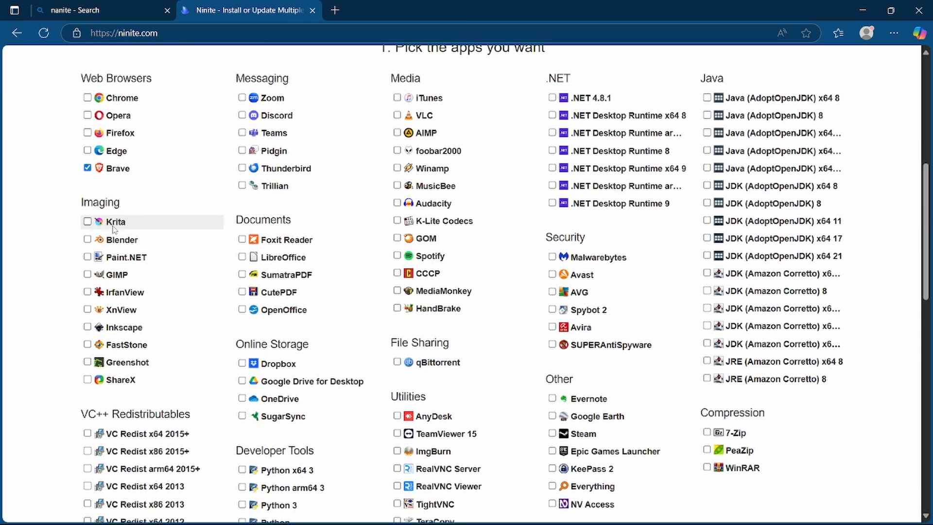
pyautogui.scroll(-5, 125, 362)
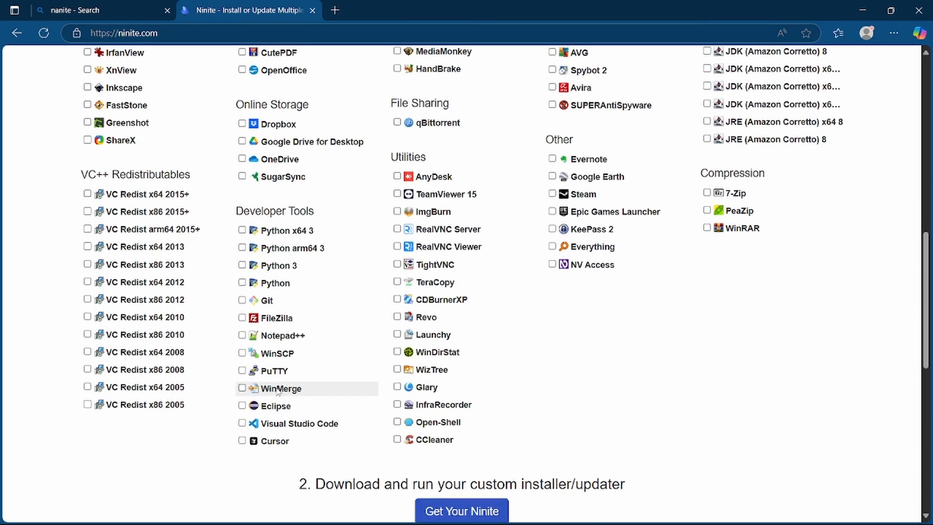
pyautogui.scroll(1, 274, 389)
pyautogui.scroll(3, 277, 392)
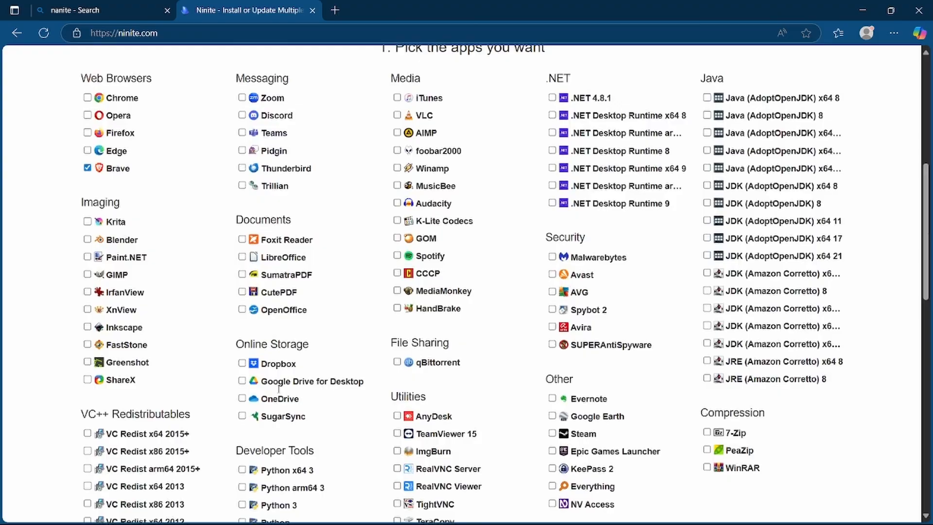
pyautogui.scroll(1, 280, 367)
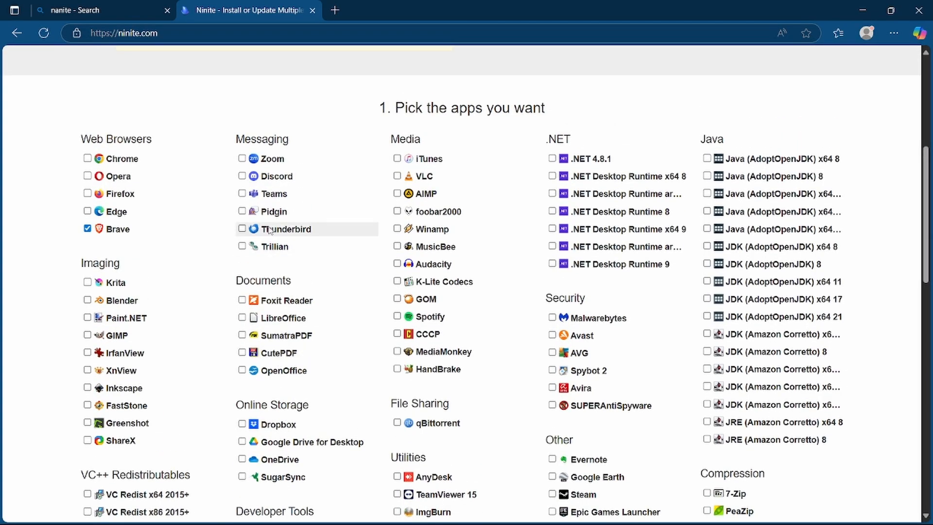
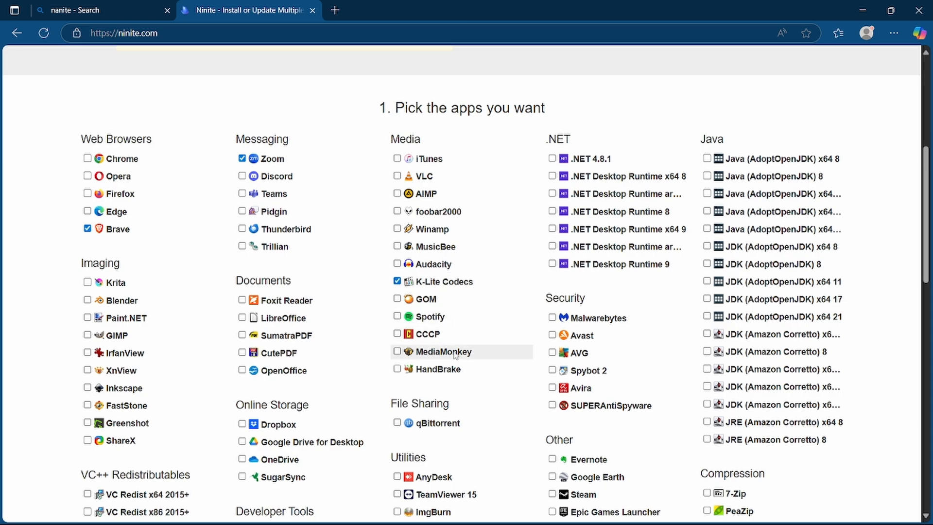
# - Add HandBrake and 7-Zip to the Ninite app selection
pyautogui.scroll(-1, 453, 363)
pyautogui.click(437, 311)
pyautogui.scroll(-1, 450, 322)
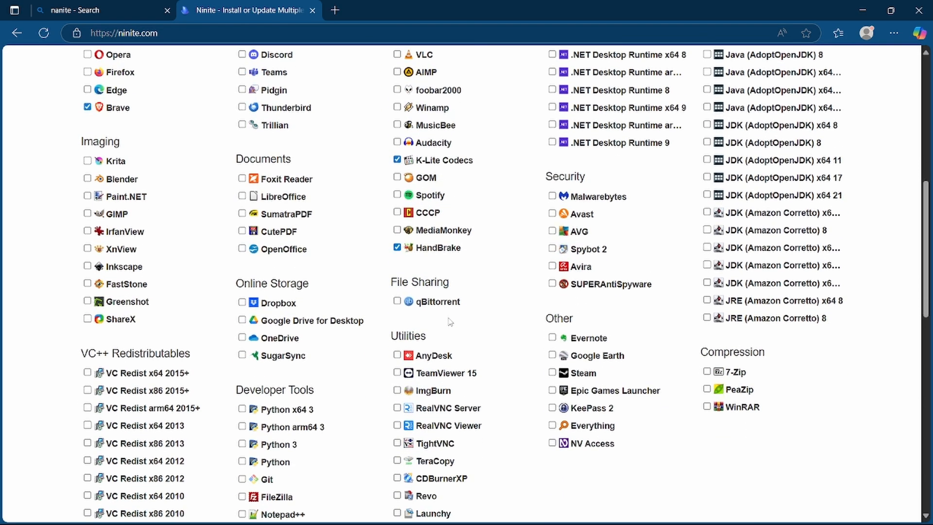
pyautogui.scroll(-1, 450, 320)
pyautogui.scroll(-2, 450, 320)
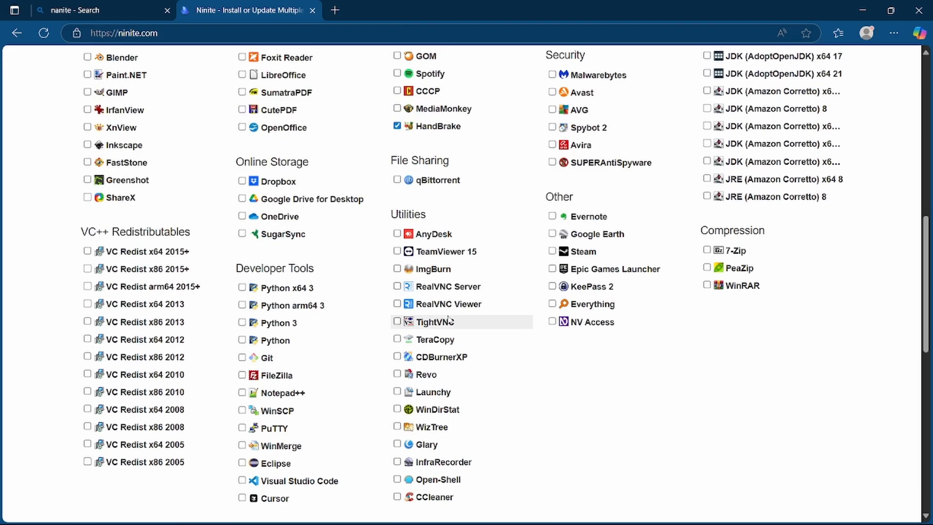
pyautogui.scroll(3, 613, 383)
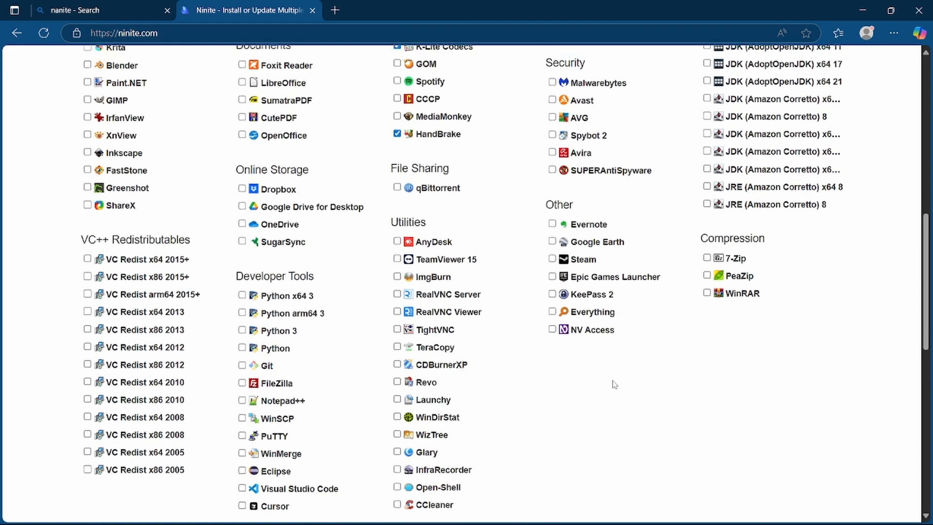
pyautogui.scroll(1, 664, 423)
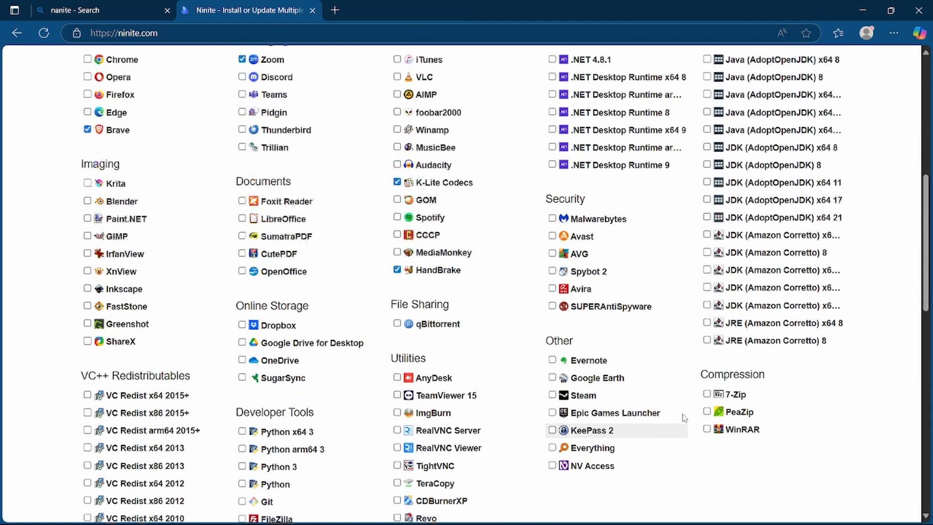
pyautogui.scroll(1, 666, 387)
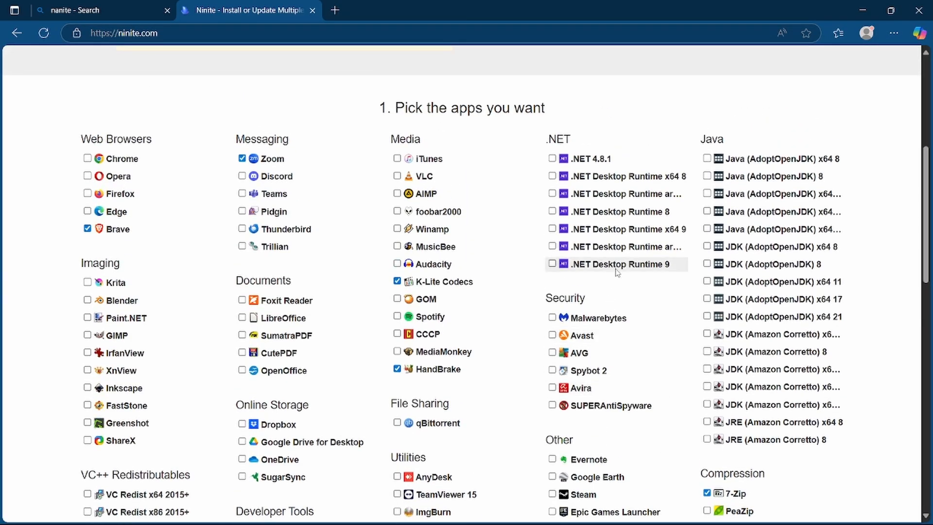
# - Download the custom Ninite installer for the selected apps, run it and move its progress window higher on the desktop
pyautogui.scroll(-3, 665, 208)
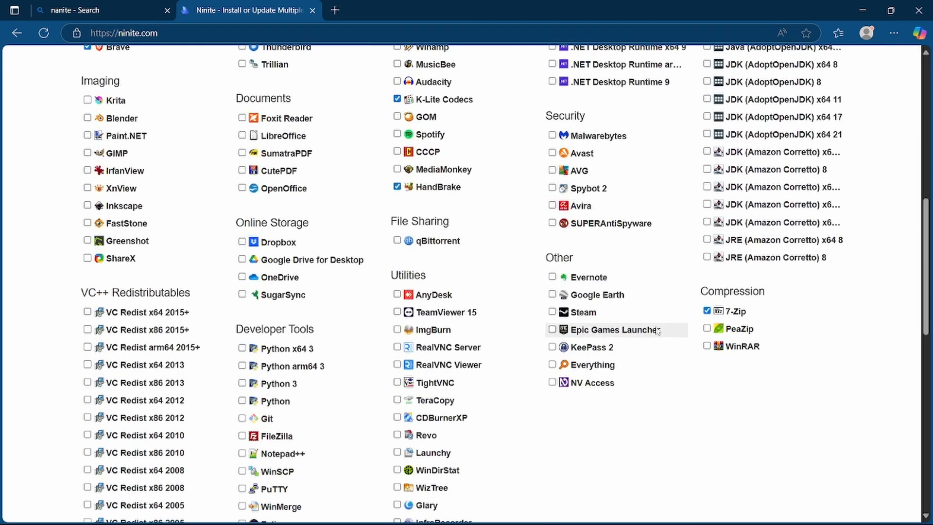
pyautogui.scroll(-4, 656, 330)
pyautogui.click(486, 386)
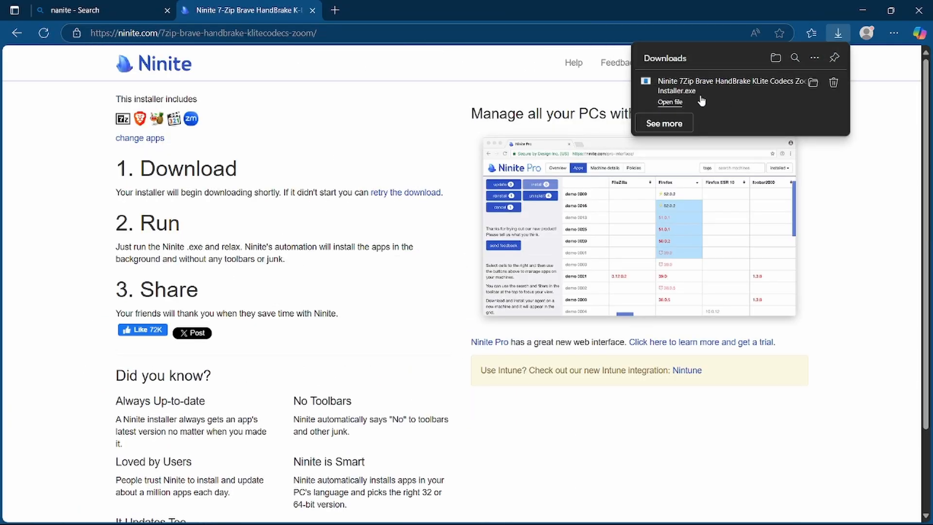
pyautogui.click(701, 101)
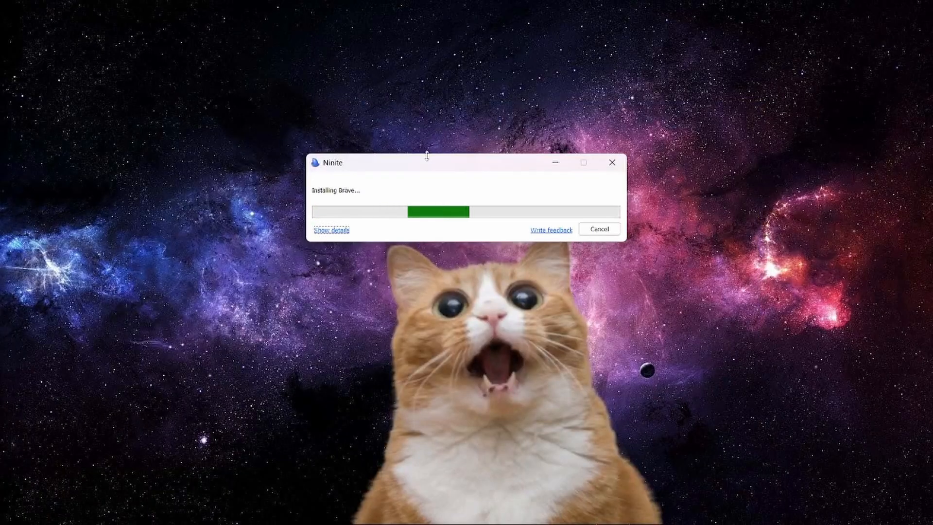
pyautogui.moveTo(427, 161); pyautogui.dragTo(496, 83)
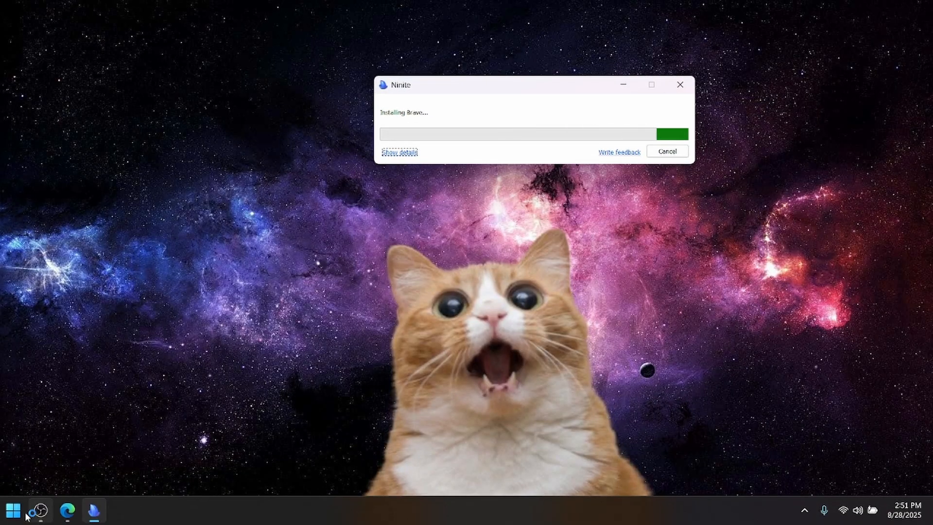
# - Search Windows for "brave" and pin the Brave app to Start
pyautogui.click(13, 510)
pyautogui.write('brave')
pyautogui.rightClick(66, 171)
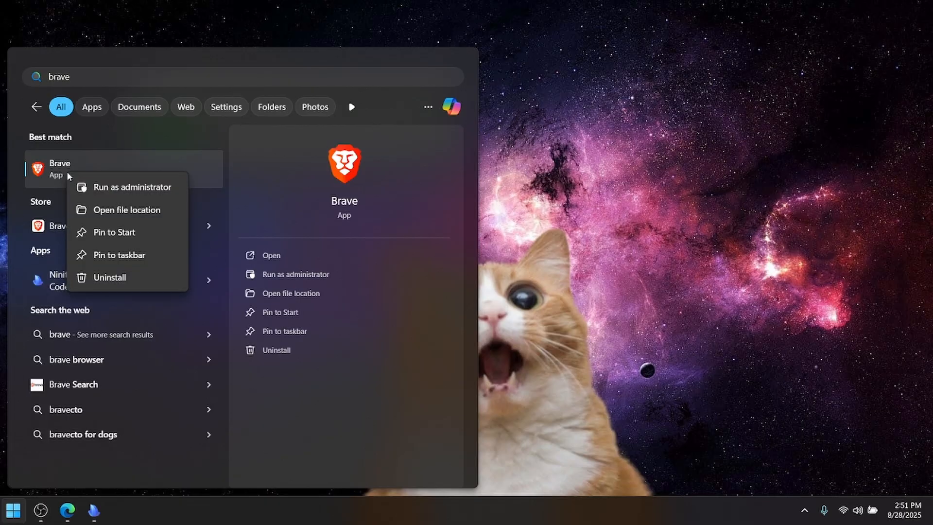
pyautogui.click(104, 232)
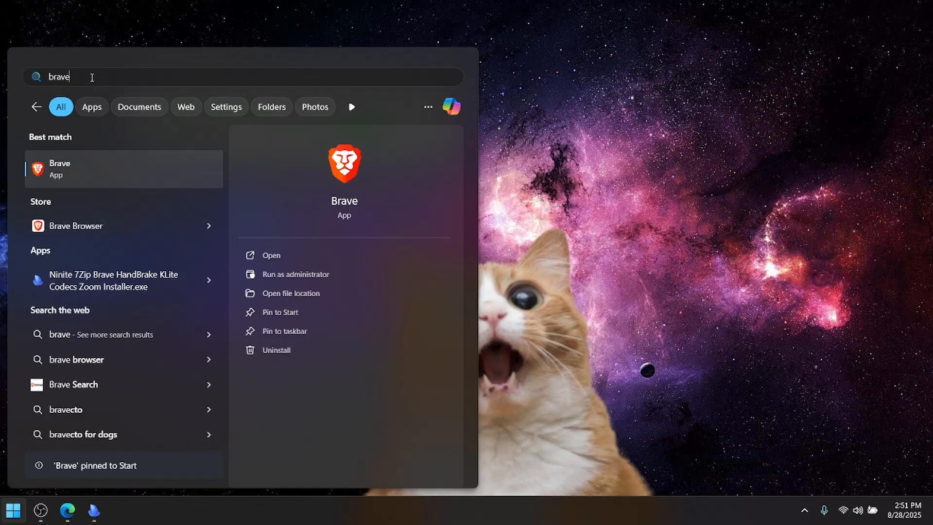
# - Replace the Start menu search for Brave with a search for zoom
pyautogui.press('BackSpace')
pyautogui.press('BackSpace')
pyautogui.press('BackSpace')
pyautogui.press('BackSpace')
pyautogui.press('BackSpace')
pyautogui.write('zoo')
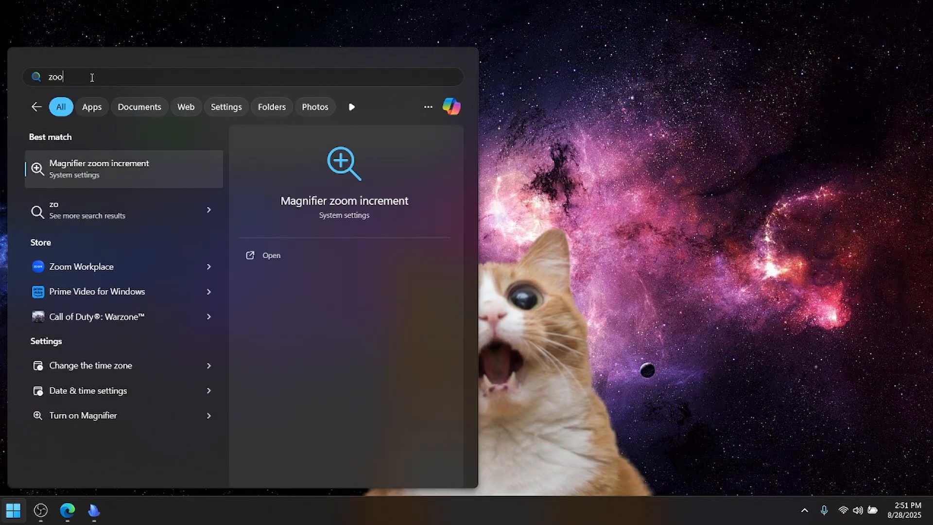
pyautogui.write('m')
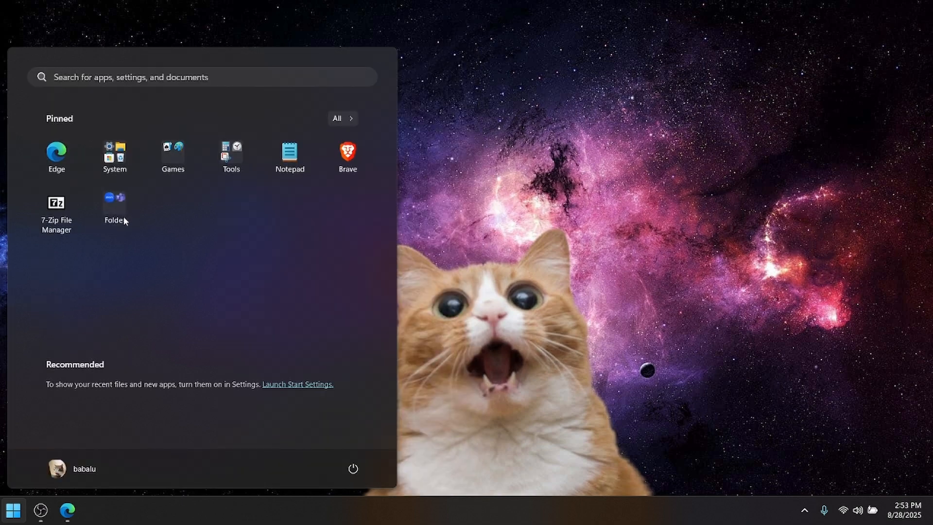
# - Name the pinned folder containing Zoom Workplace and Microsoft Teams Video_Calls and close the folder
pyautogui.click(124, 215)
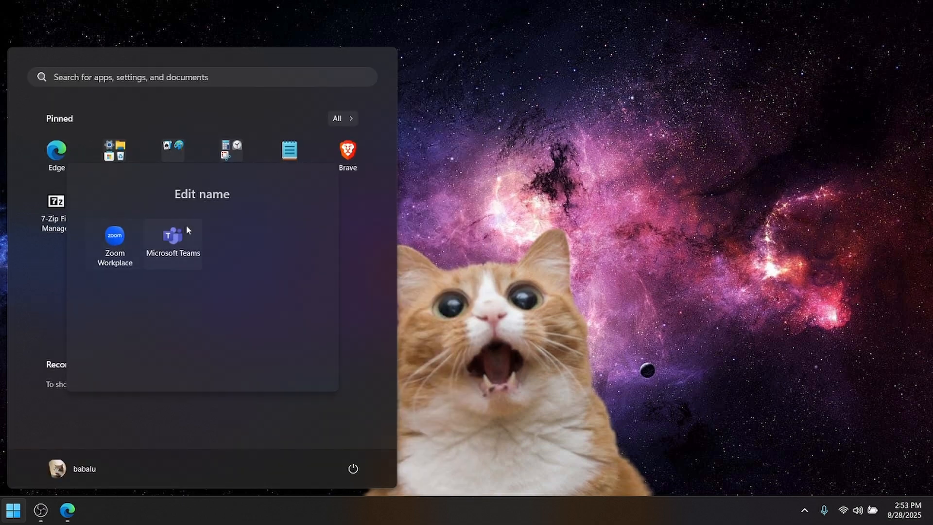
pyautogui.click(199, 193)
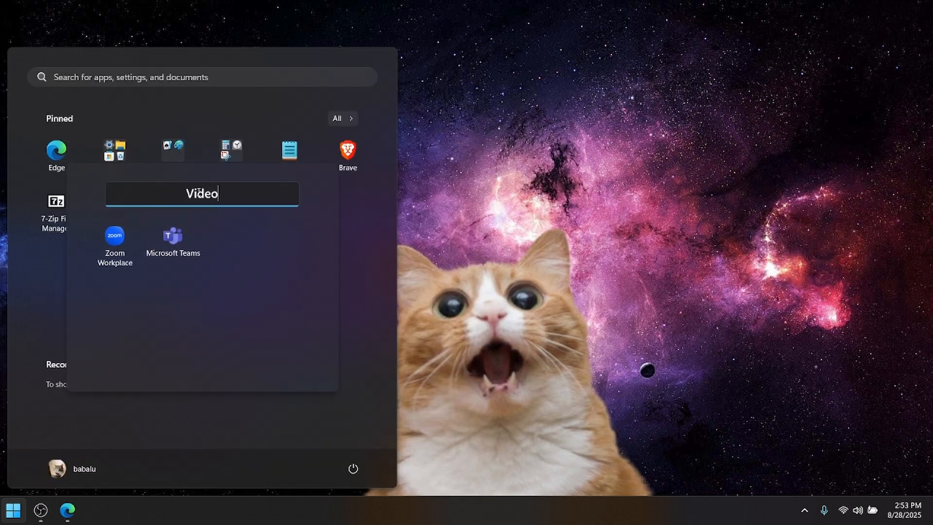
pyautogui.press('Return')
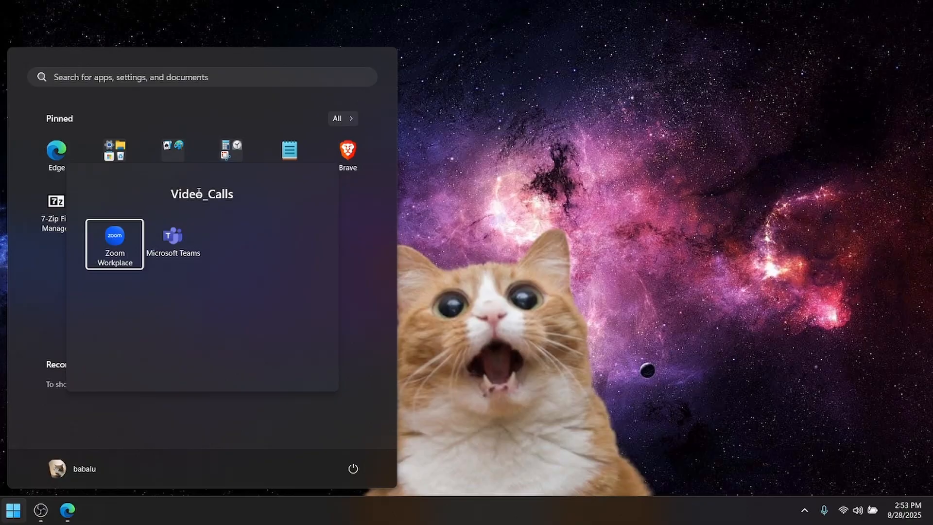
pyautogui.click(384, 225)
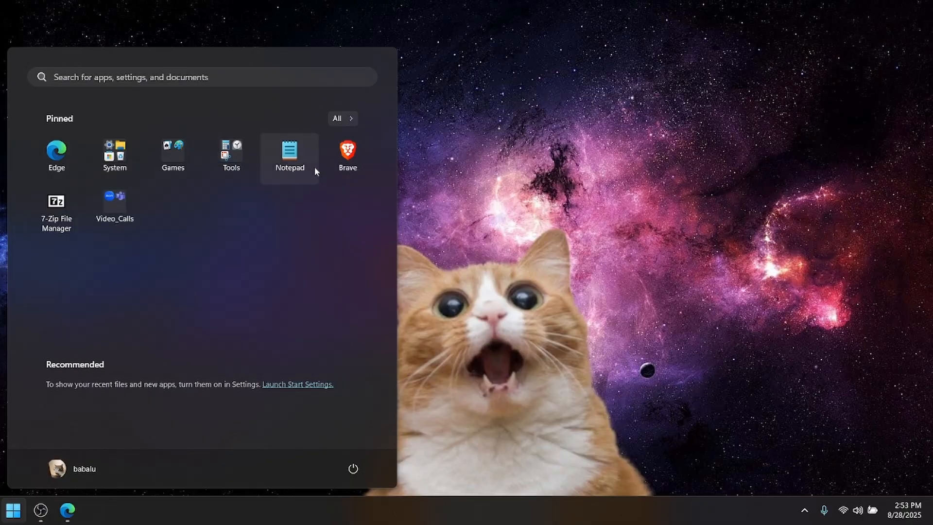
# - Group the pinned Brave and Edge apps into one folder and name it Browsers
pyautogui.moveTo(348, 151); pyautogui.dragTo(60, 163)
pyautogui.click(57, 154)
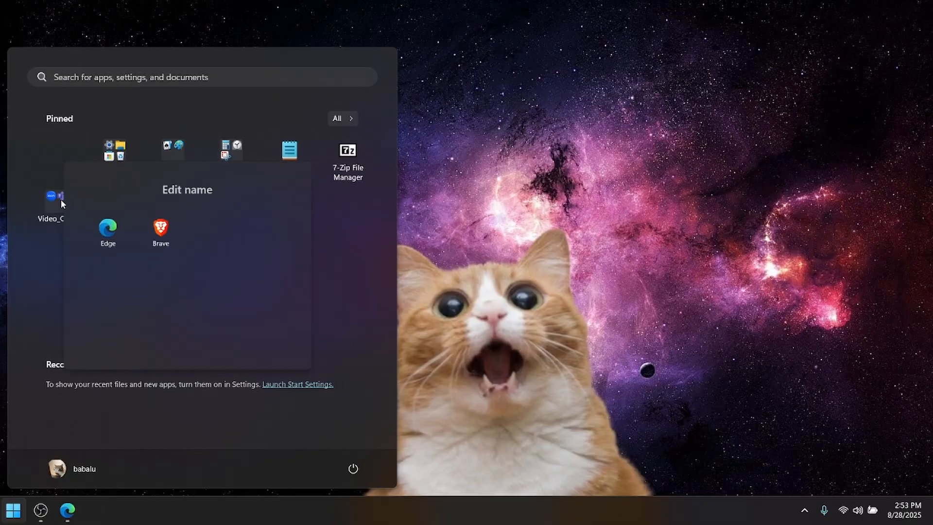
pyautogui.click(166, 196)
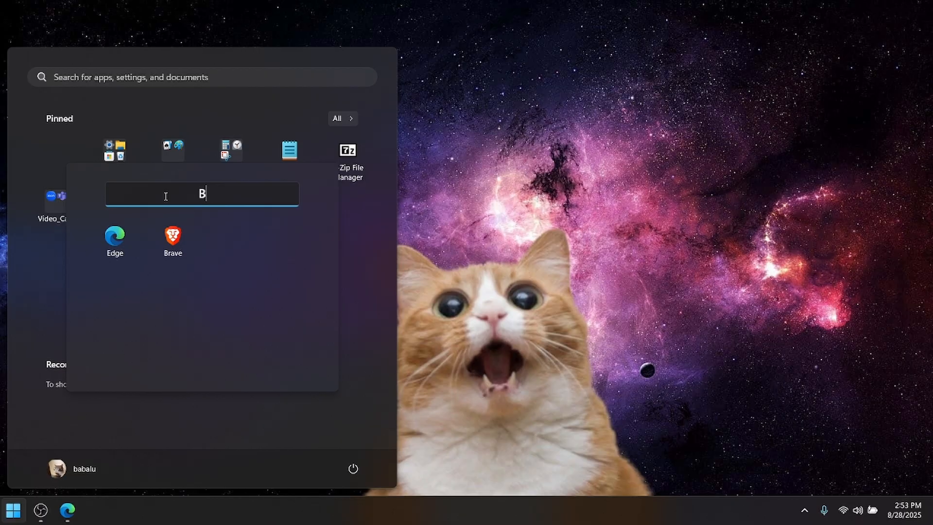
pyautogui.press('Return')
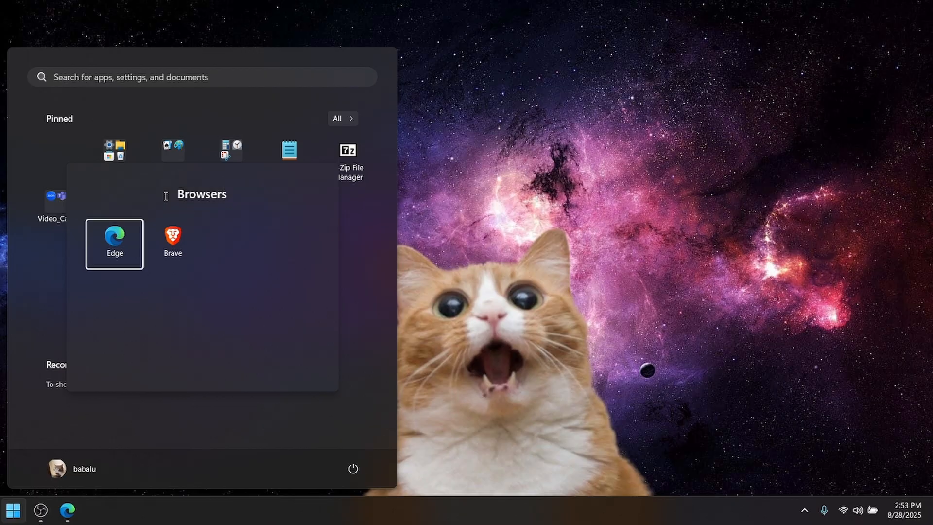
# - Place Brave before Edge inside the folder, rename the folder Web Surfer and close it
pyautogui.moveTo(173, 236); pyautogui.dragTo(116, 238)
pyautogui.click(210, 195)
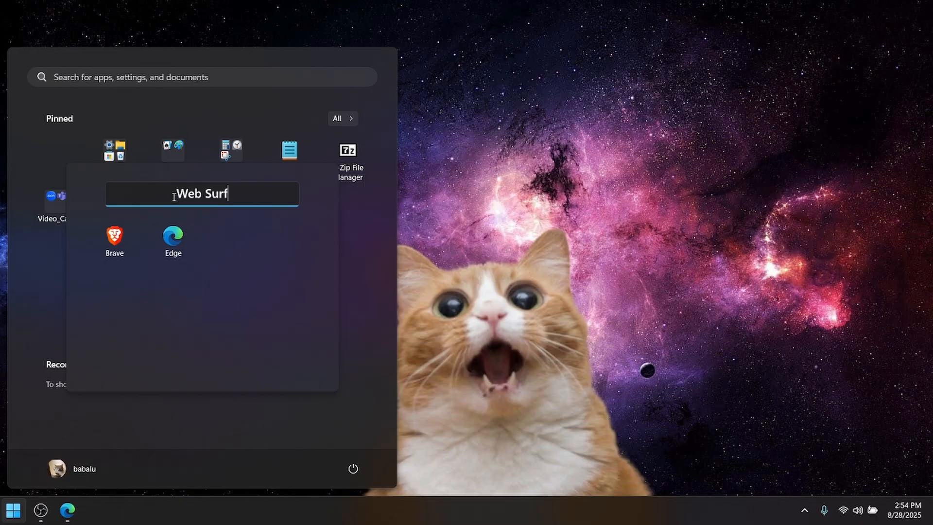
pyautogui.press('Return')
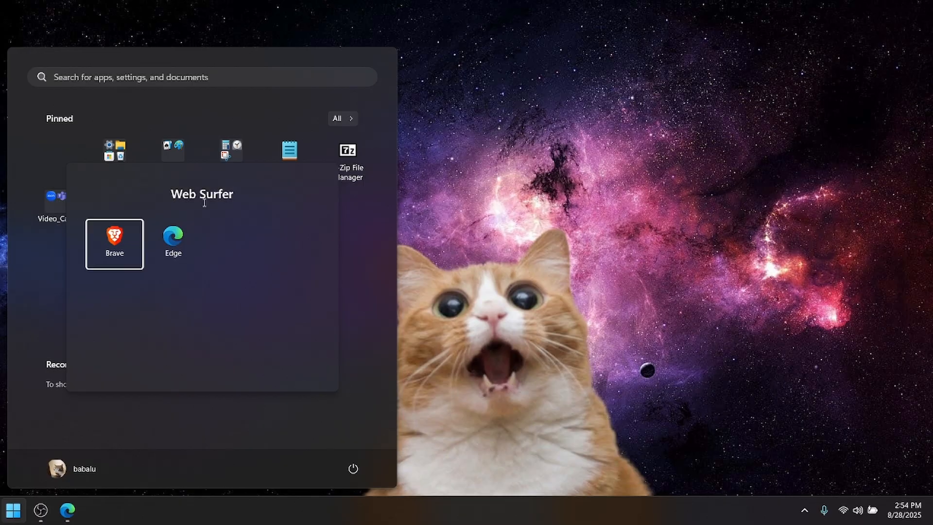
pyautogui.click(342, 233)
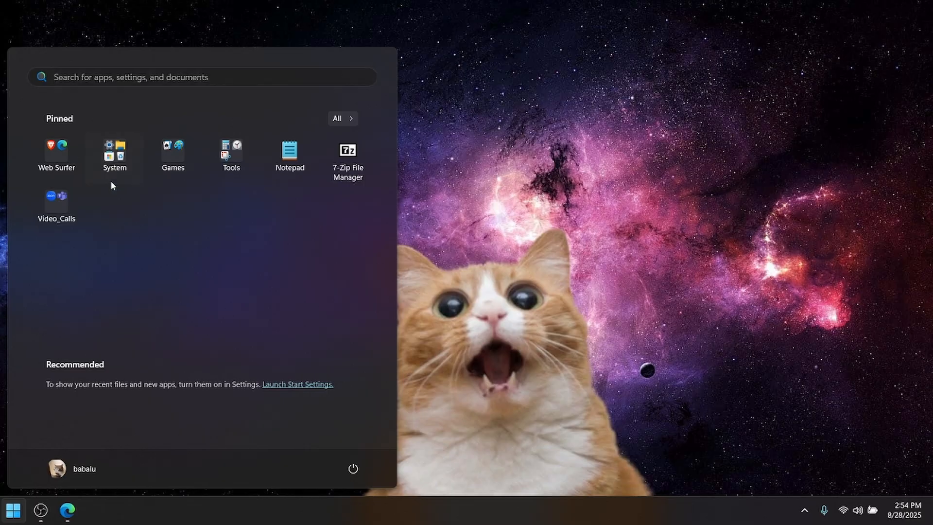
# - Launch Brave from the Web Surfer folder and maximize its window
pyautogui.click(68, 138)
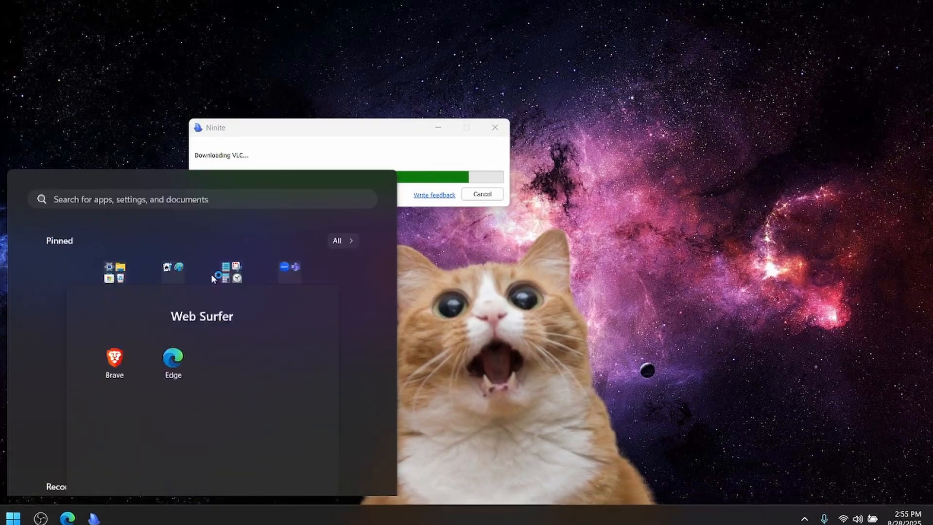
pyautogui.click(440, 196)
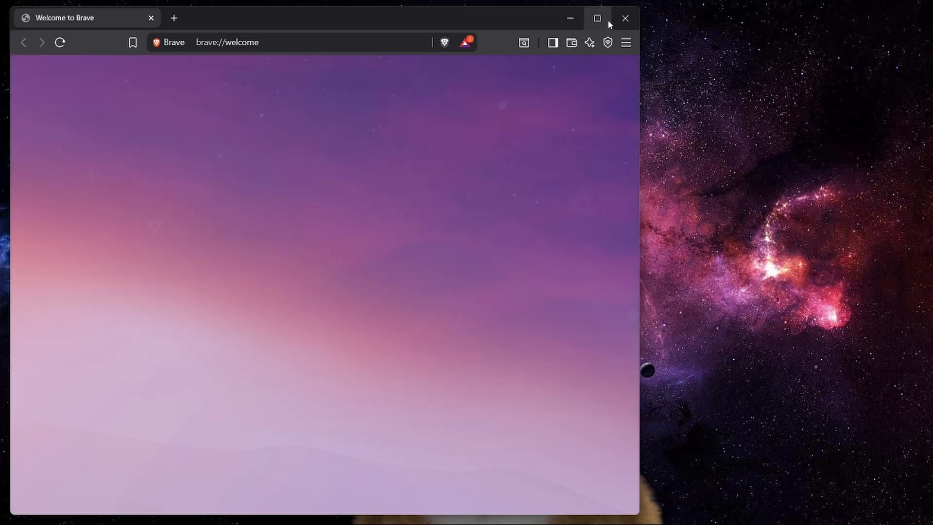
pyautogui.click(603, 19)
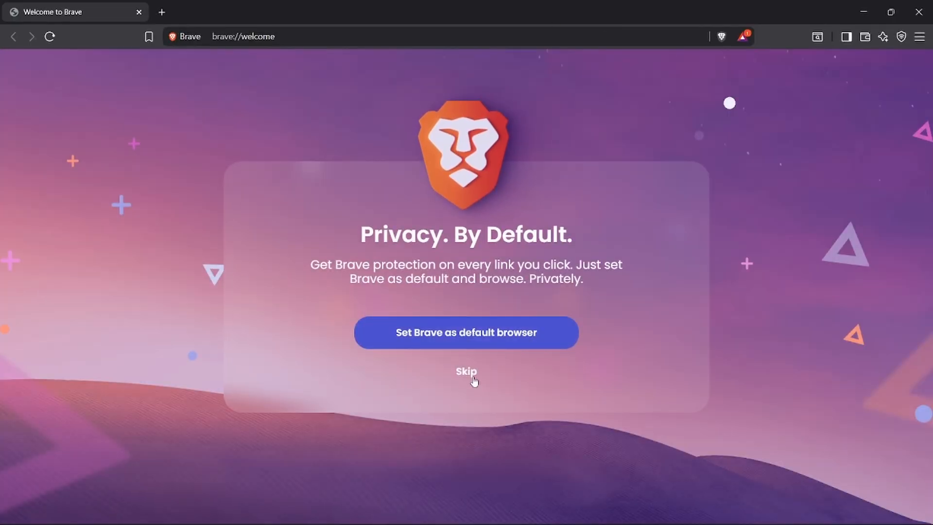
# - Skip setting Brave as the default browser and skip importing settings from another browser
pyautogui.click(467, 373)
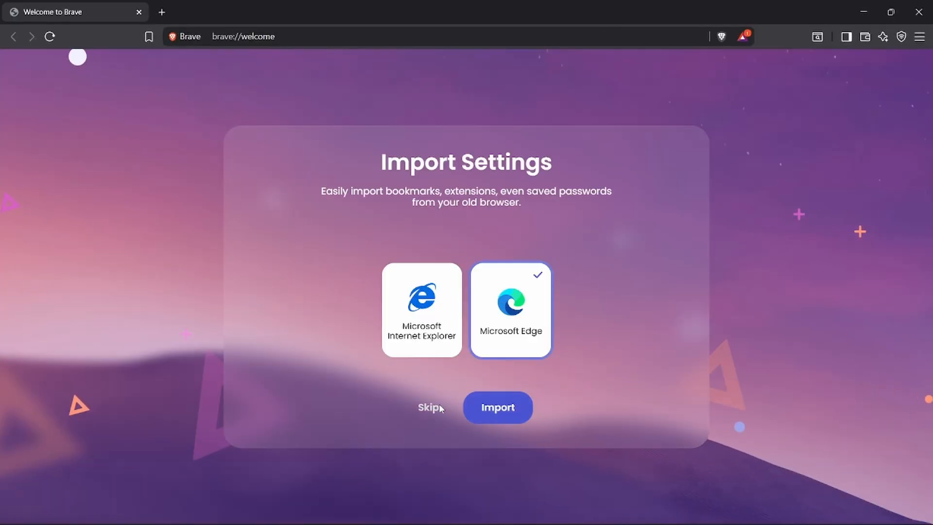
pyautogui.click(437, 407)
pyautogui.click(480, 423)
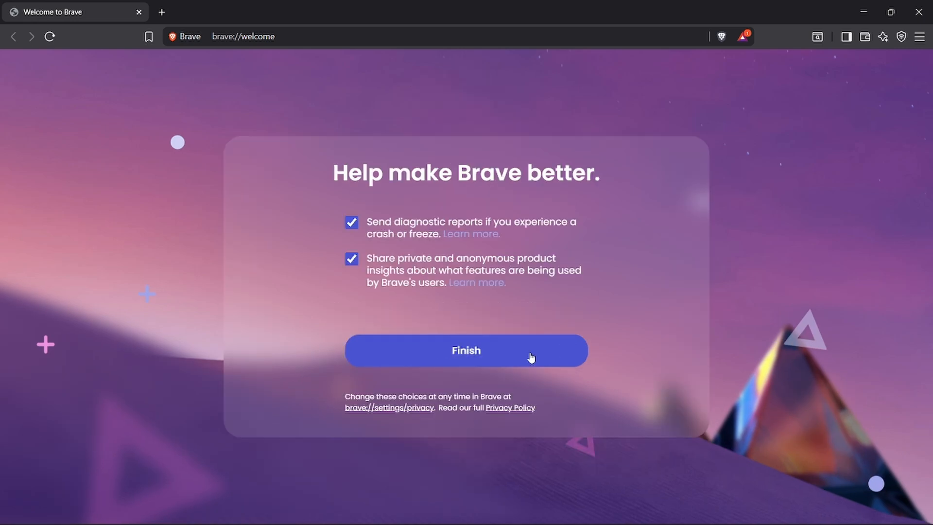
# - Decline sending diagnostic reports and sharing product insights, and finish the Brave welcome setup
pyautogui.click(352, 258)
pyautogui.click(351, 222)
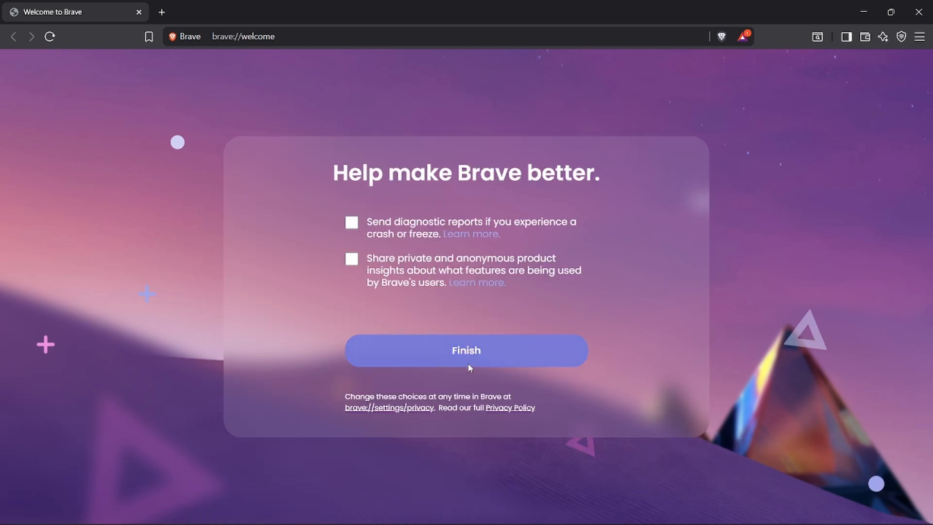
pyautogui.click(470, 367)
# - Turn off tab groups on the bookmarks bar and hide the bookmarks bar on the new tab page
pyautogui.rightClick(366, 51)
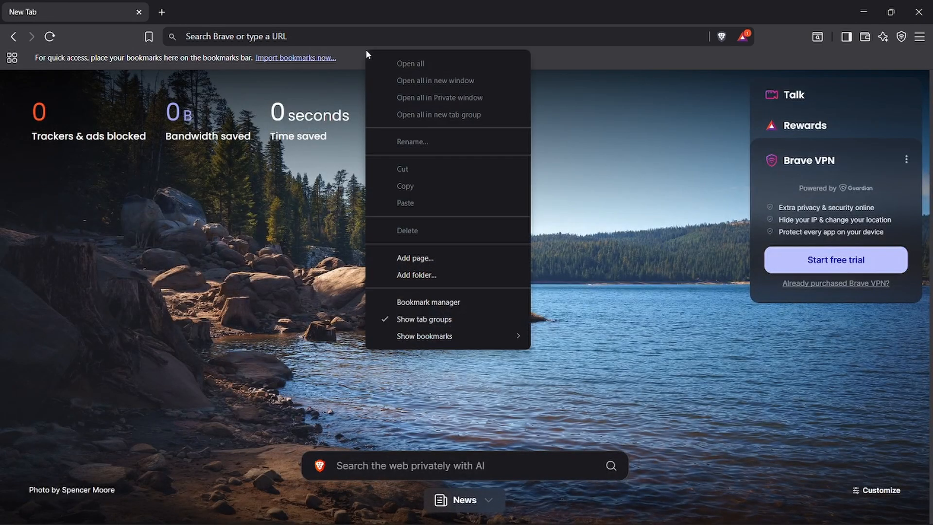
pyautogui.click(426, 319)
pyautogui.rightClick(335, 57)
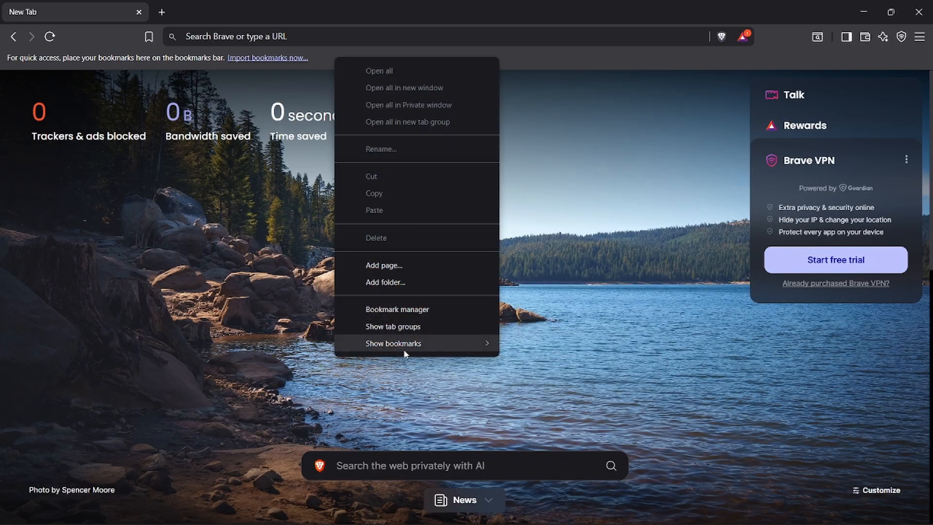
pyautogui.moveTo(408, 345)
pyautogui.click(545, 360)
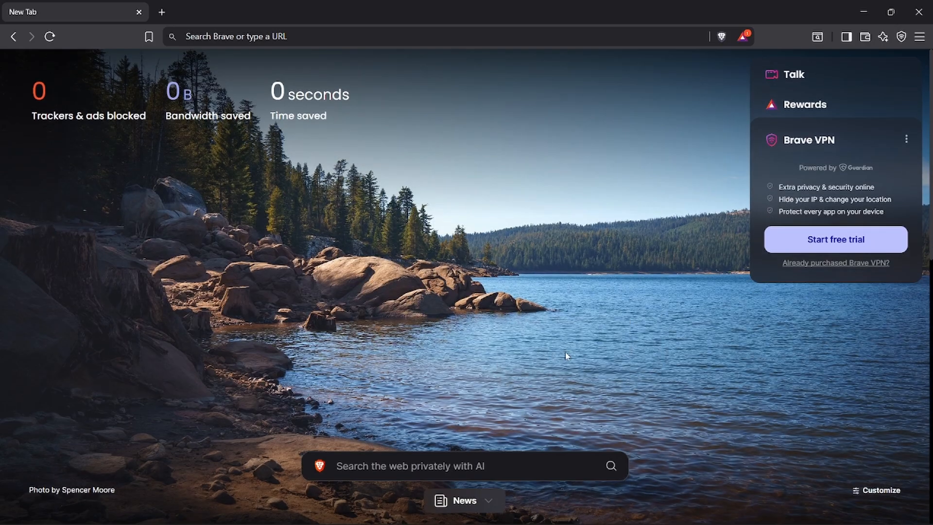
# - Hide the Brave VPN, Rewards and Talk cards on the new tab page
pyautogui.click(906, 139)
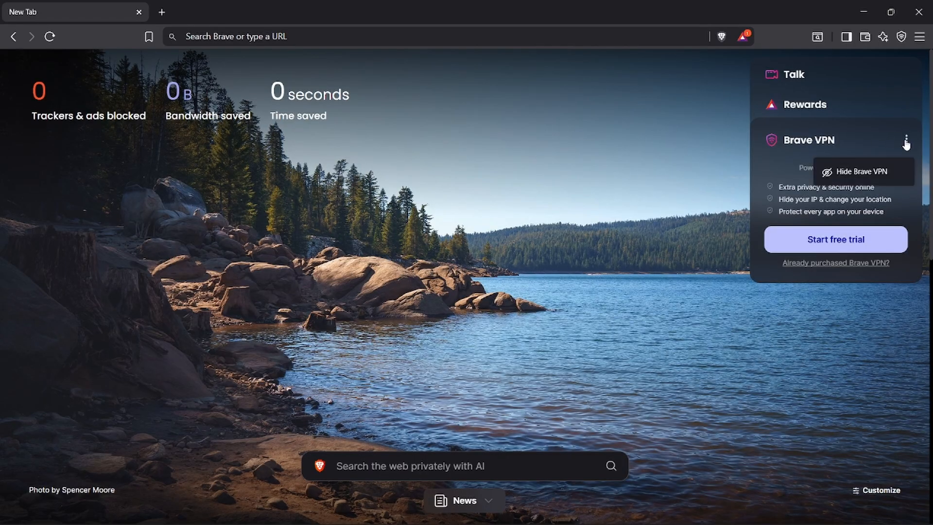
pyautogui.click(880, 170)
pyautogui.click(906, 111)
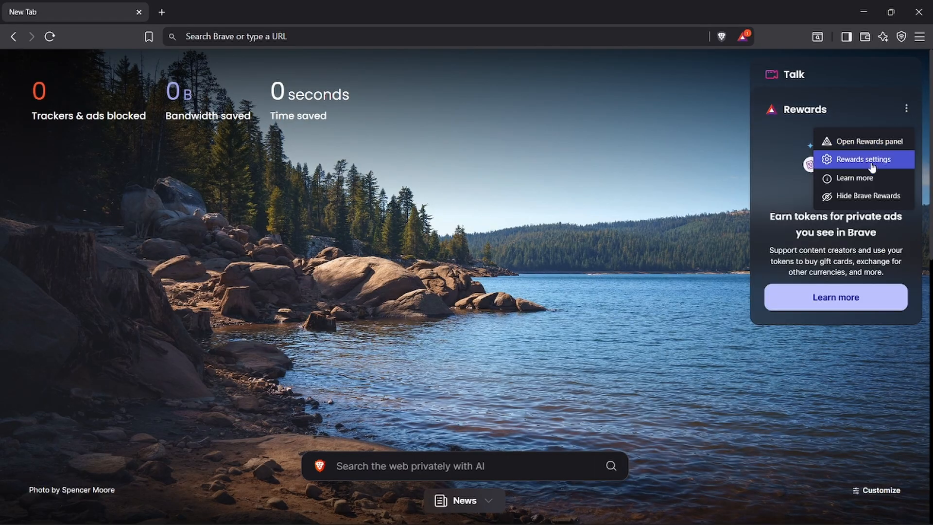
pyautogui.click(865, 196)
pyautogui.click(906, 80)
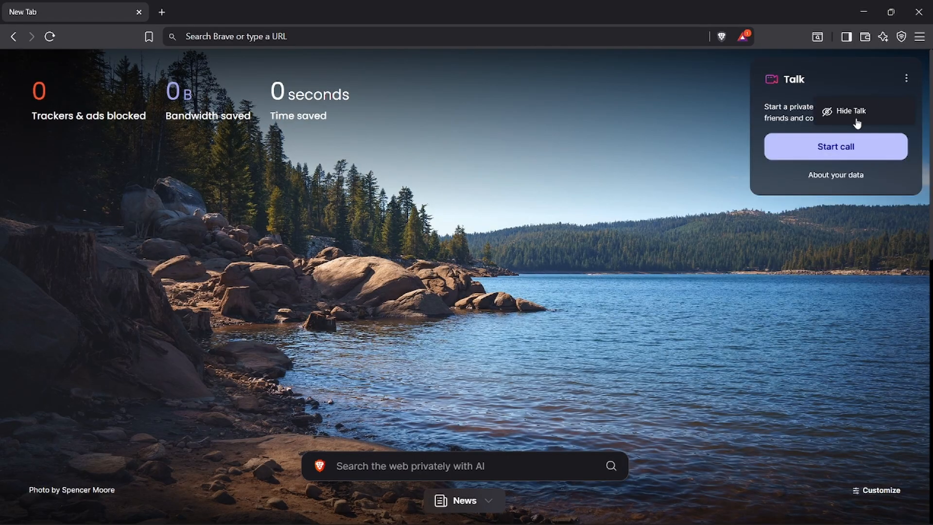
pyautogui.click(831, 113)
# - In the dashboard customization, keep background images shown but turn off sponsored images
pyautogui.click(868, 491)
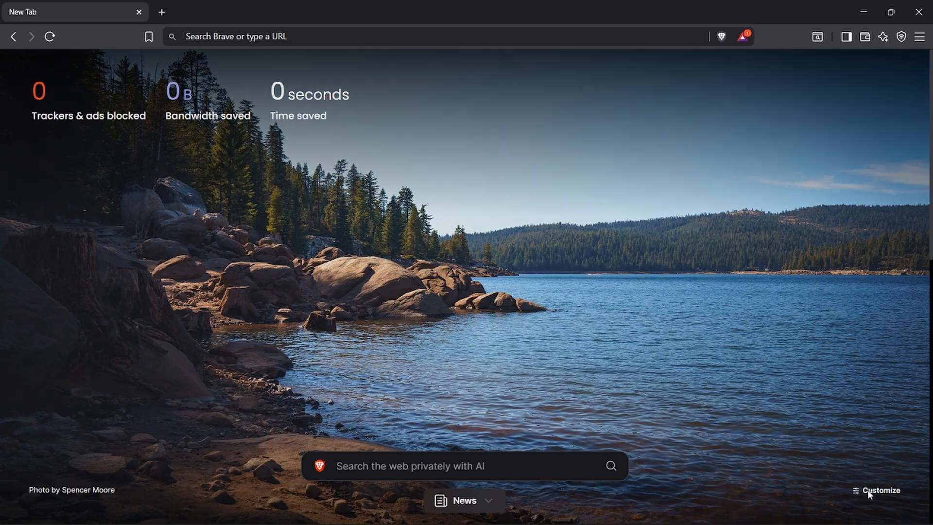
pyautogui.click(644, 190)
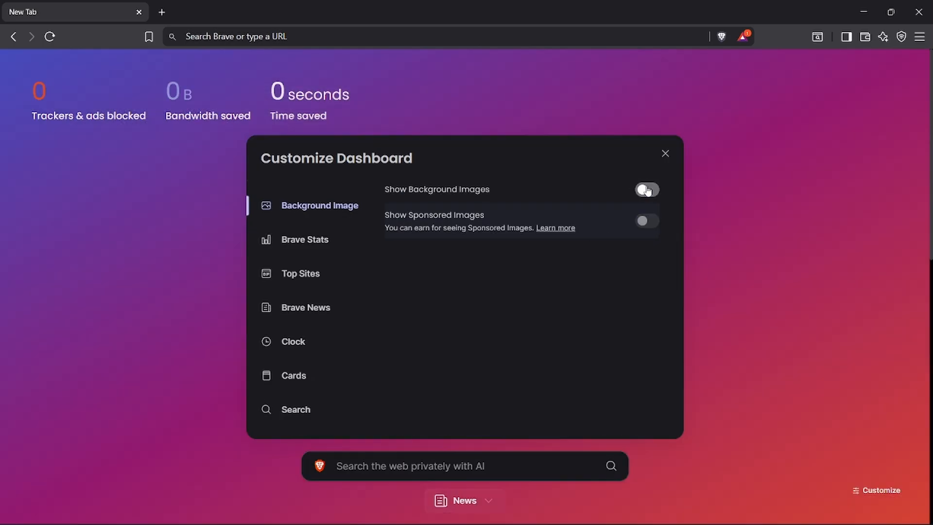
pyautogui.click(644, 190)
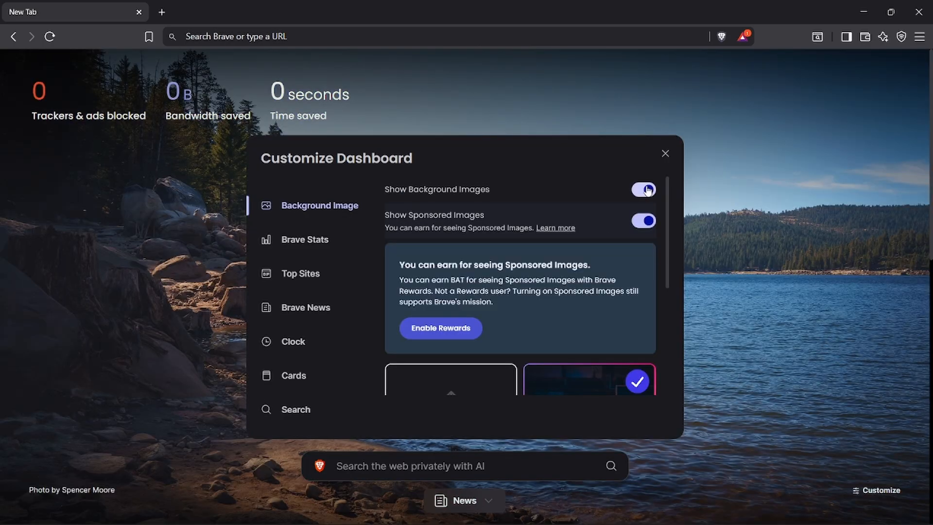
pyautogui.click(642, 225)
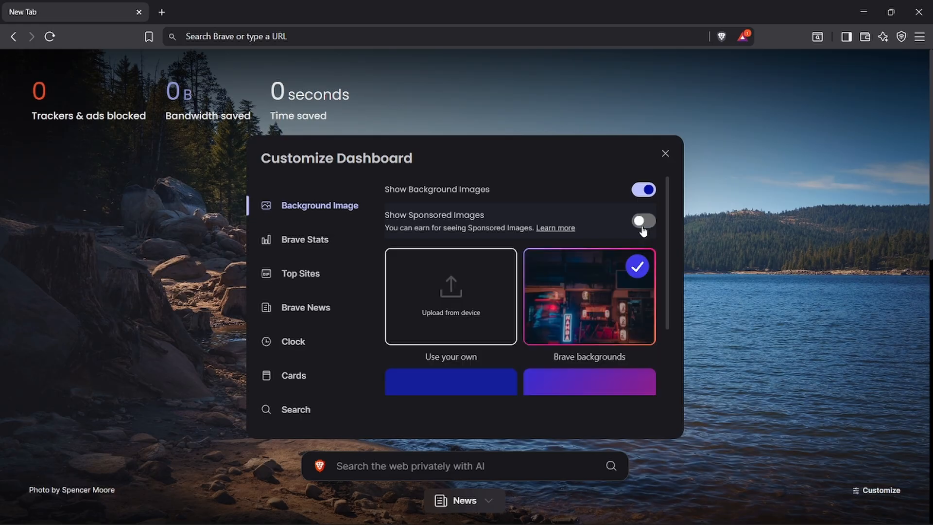
pyautogui.scroll(-2, 569, 257)
# - Turn off Brave Stats and Top Sites for the dashboard
pyautogui.click(319, 241)
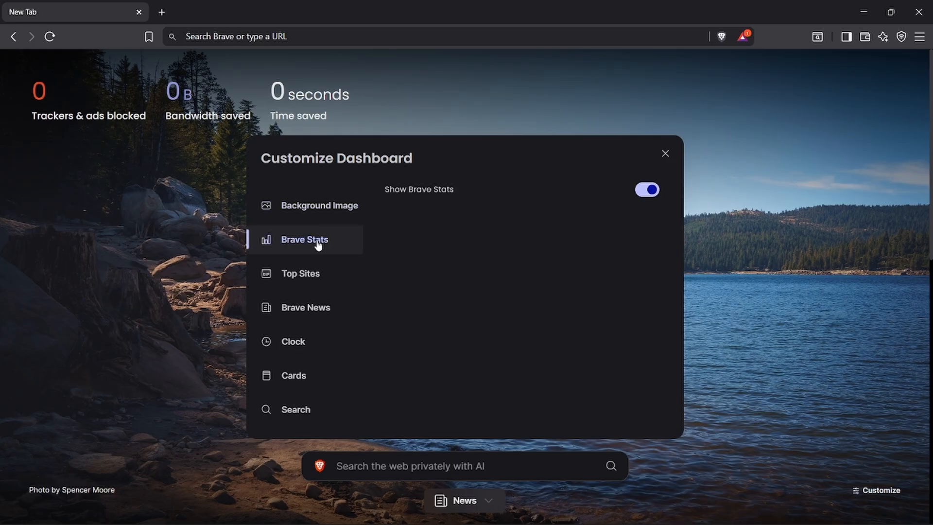
pyautogui.click(646, 189)
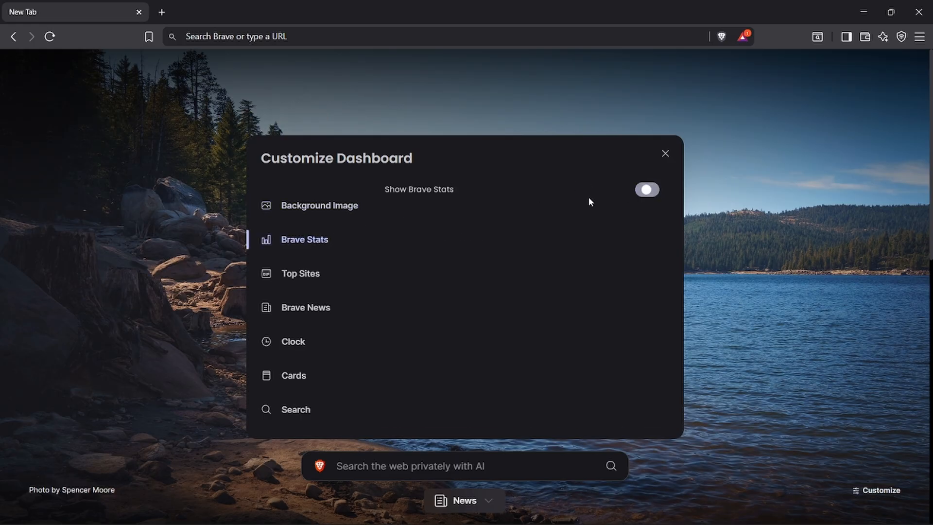
pyautogui.click(312, 273)
pyautogui.click(647, 190)
# - Review the Brave News, Clock, Cards and Search settings of the dashboard
pyautogui.click(317, 308)
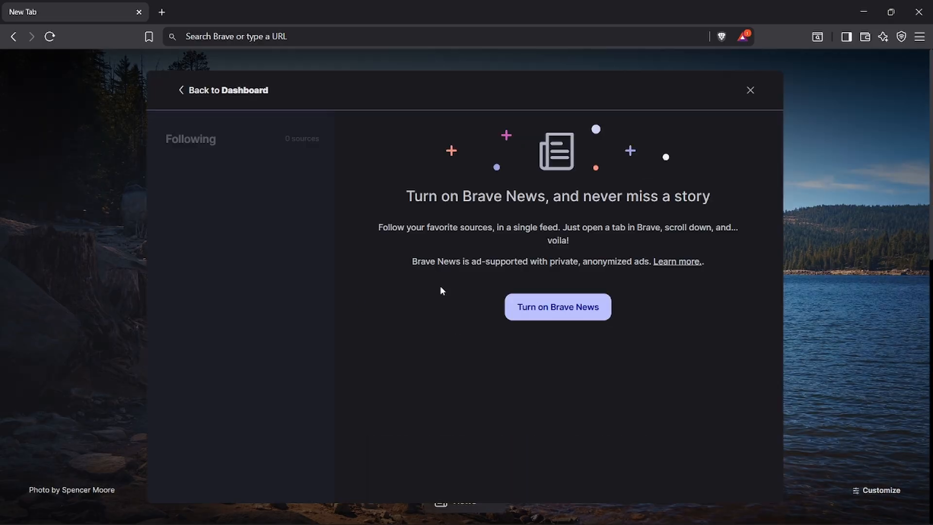
pyautogui.click(191, 91)
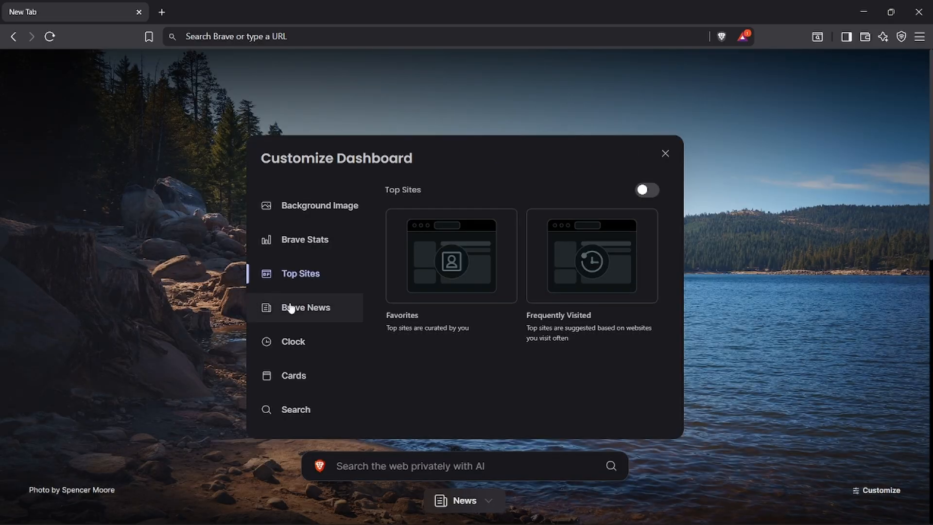
pyautogui.click(351, 345)
pyautogui.click(292, 373)
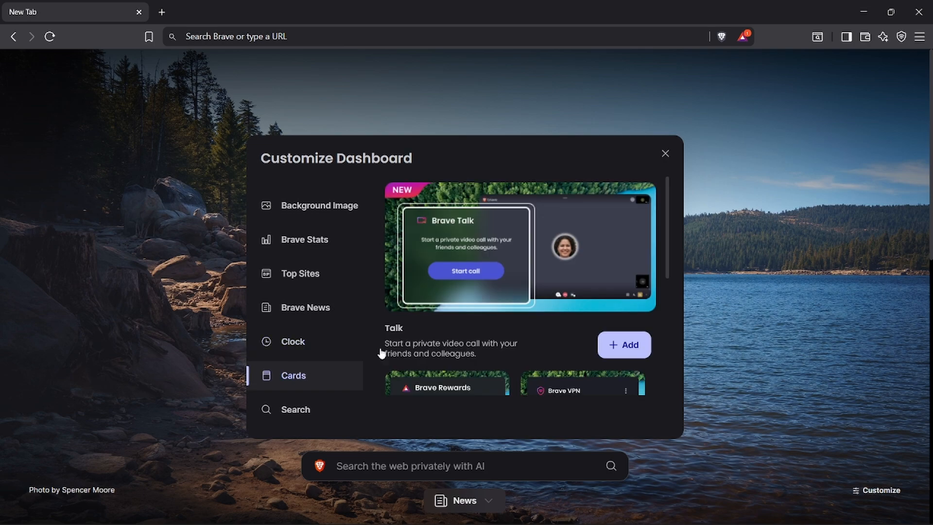
pyautogui.scroll(-5, 634, 247)
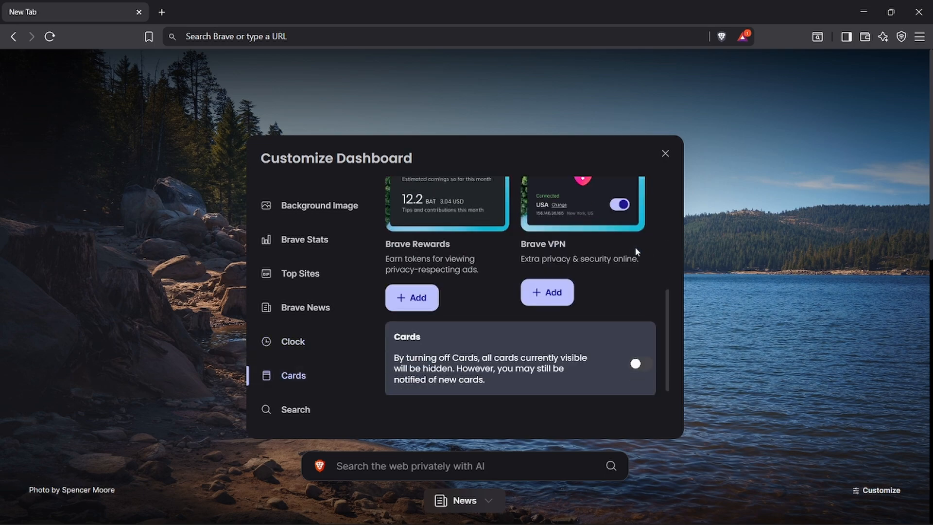
pyautogui.click(297, 408)
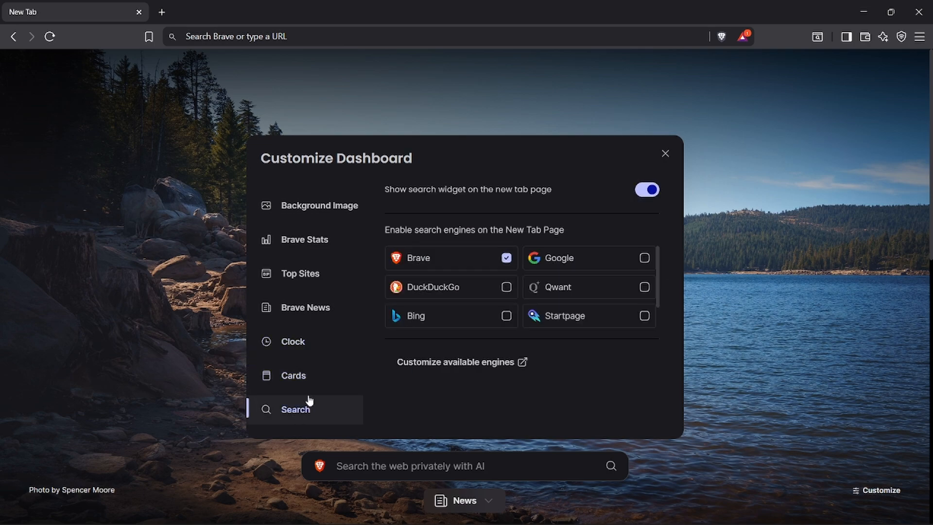
# - Turn off the search widget, decline Brave News on the new tab page, and reload it
pyautogui.click(641, 191)
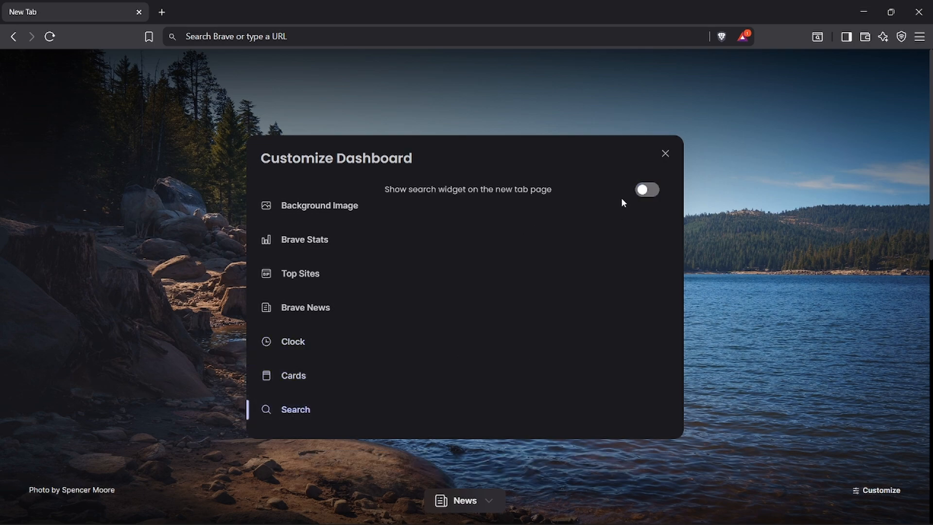
pyautogui.click(666, 154)
pyautogui.click(487, 504)
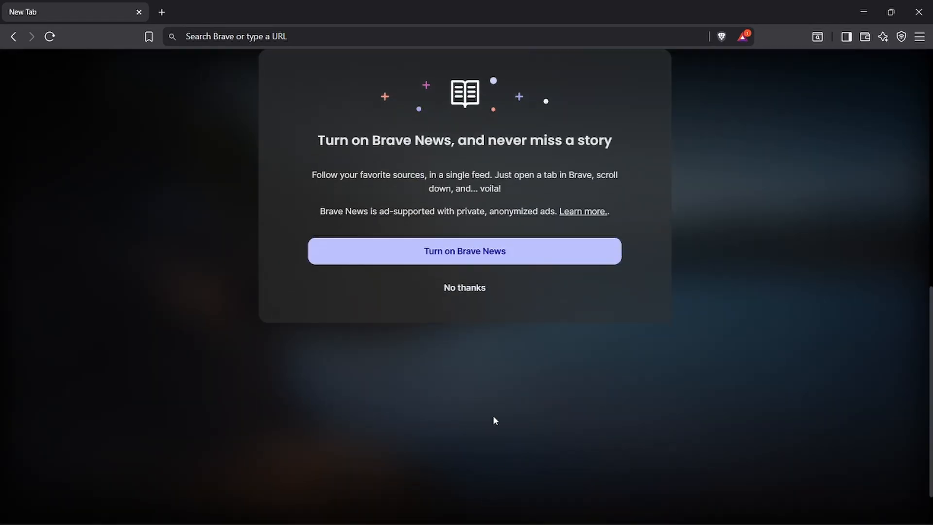
pyautogui.click(465, 288)
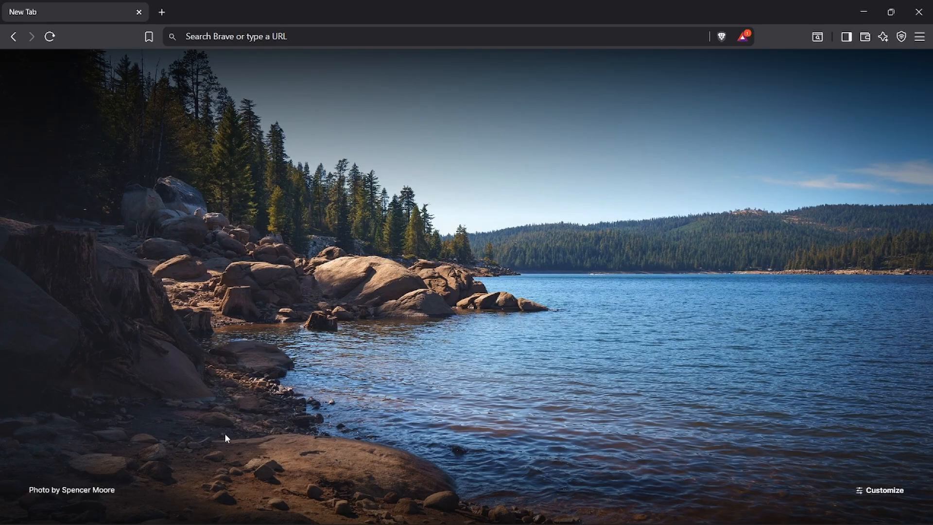
pyautogui.click(49, 36)
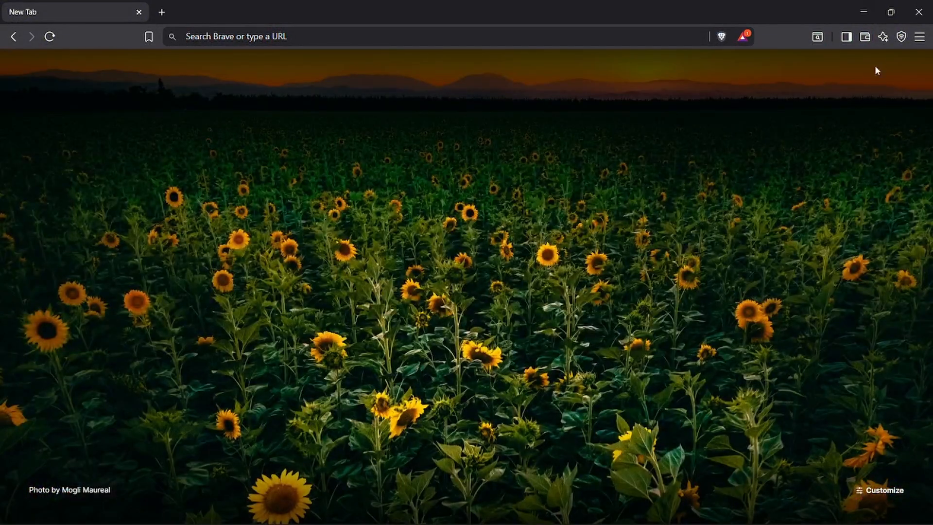
# - Hide the Leo AI, VPN, Brave Wallet and Brave Rewards icons from the browser toolbar
pyautogui.rightClick(884, 38)
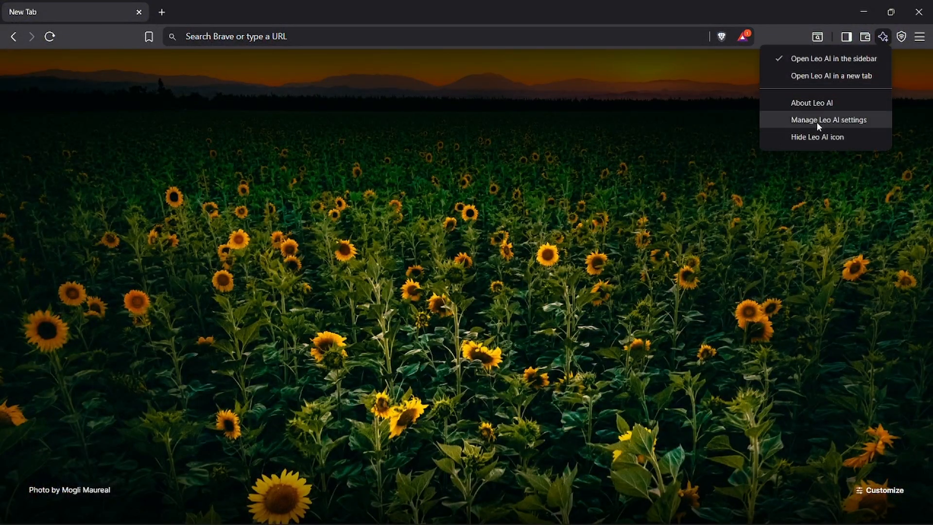
pyautogui.click(818, 137)
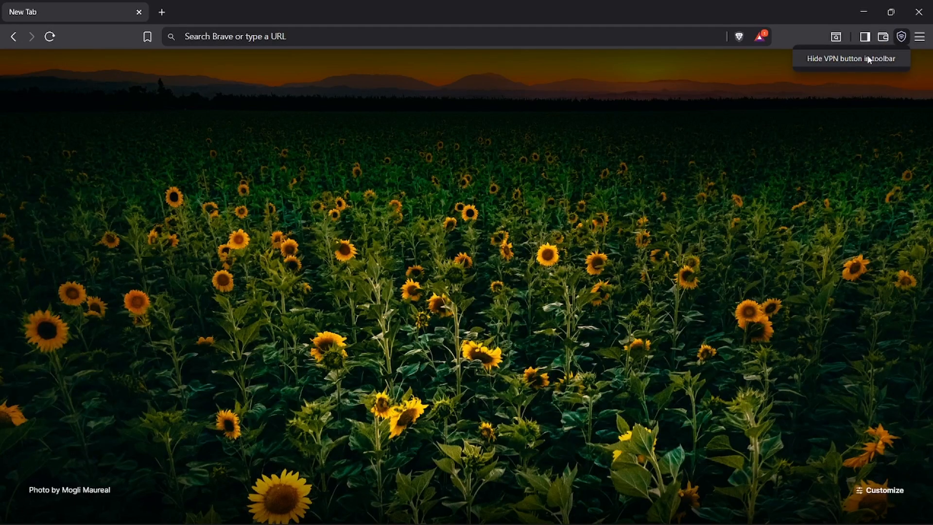
pyautogui.click(866, 58)
pyautogui.rightClick(898, 42)
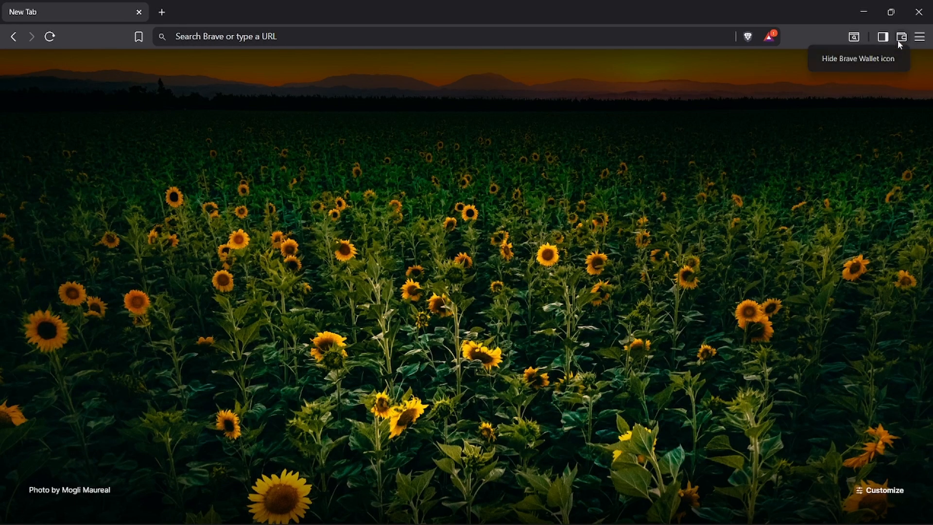
pyautogui.click(877, 63)
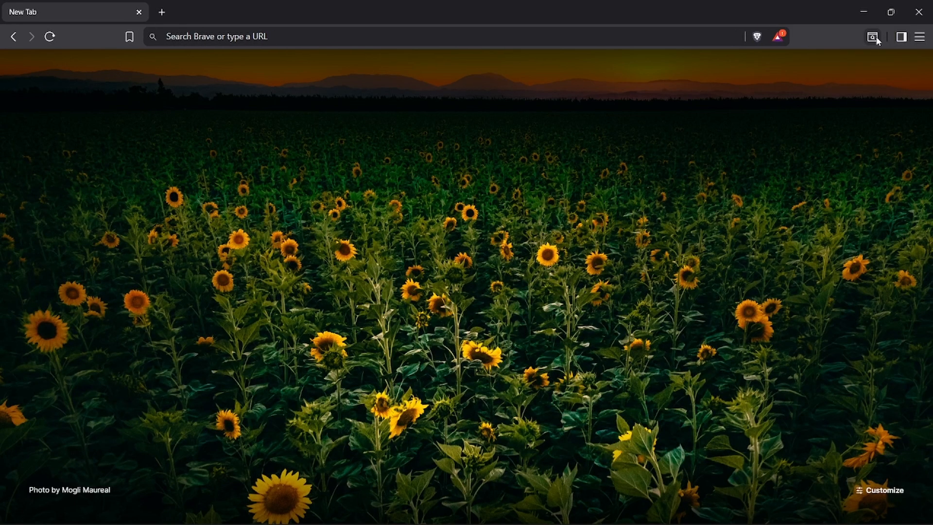
pyautogui.rightClick(783, 38)
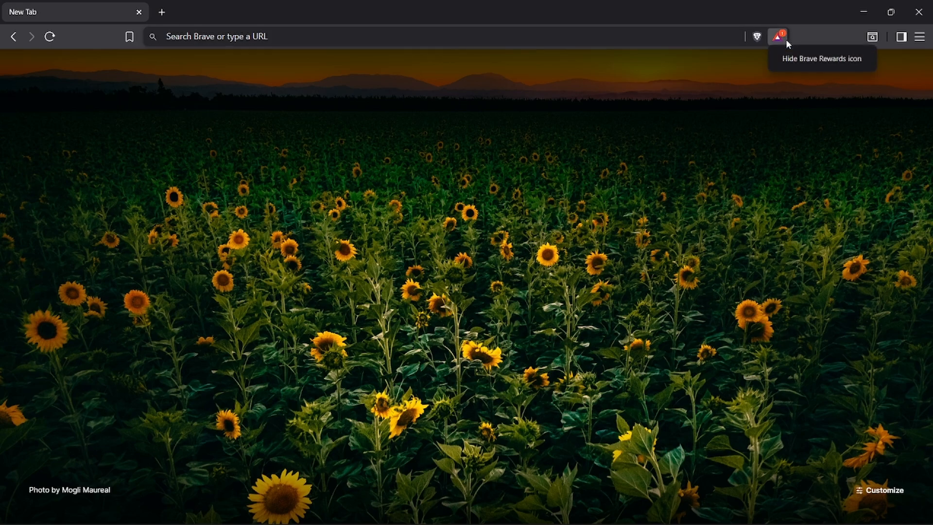
pyautogui.click(783, 58)
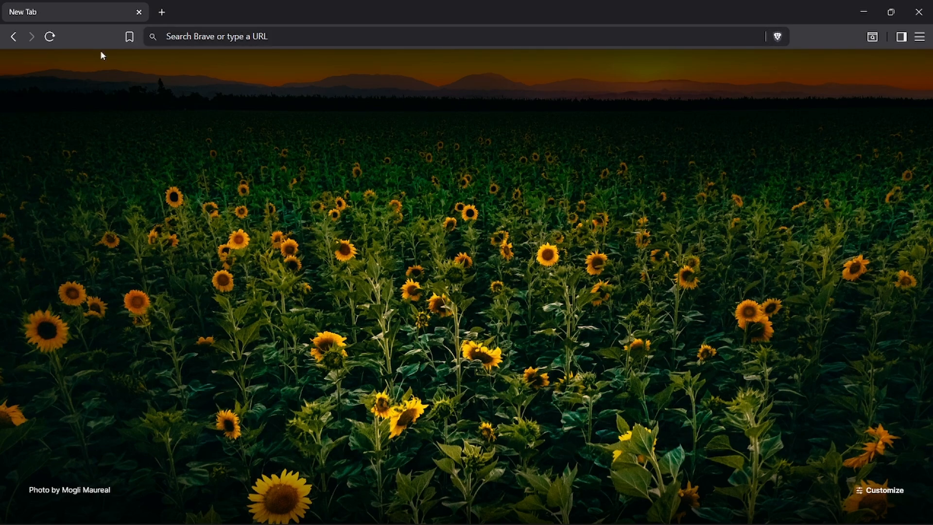
# - Replace the old tab with a fresh new tab to check the page, and close Brave
pyautogui.click(160, 12)
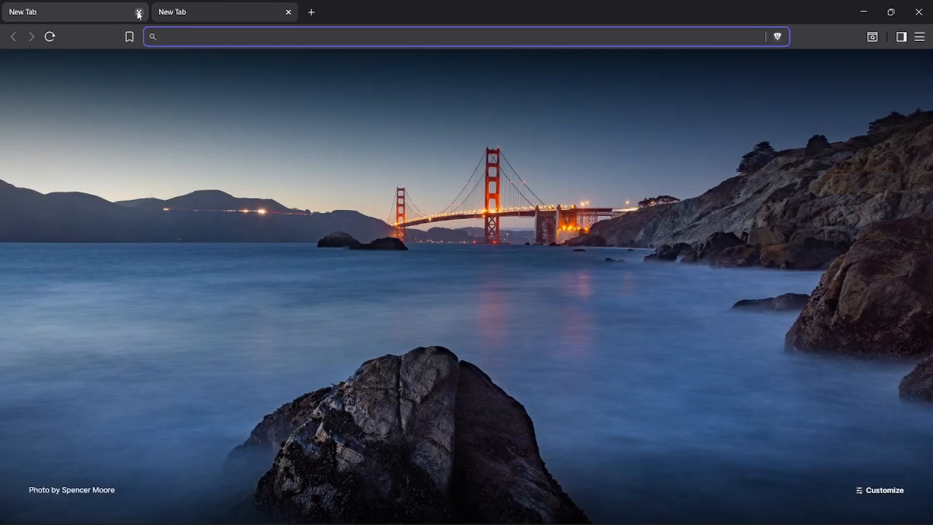
pyautogui.click(139, 11)
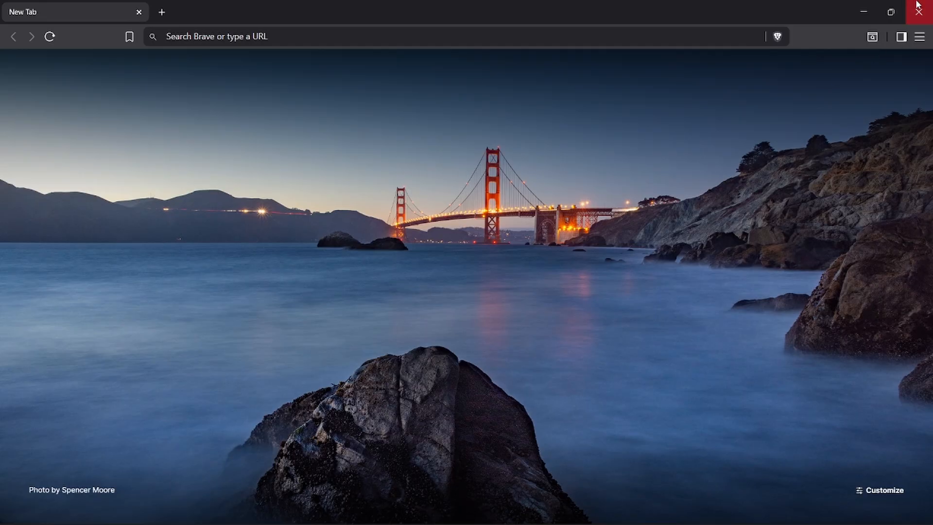
pyautogui.click(917, 6)
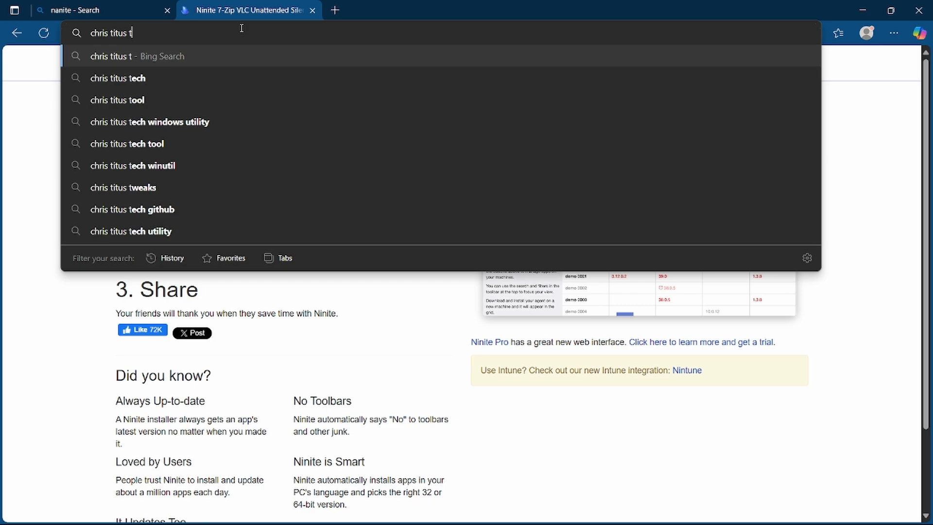
pyautogui.write('ool')
pyautogui.press('Return')
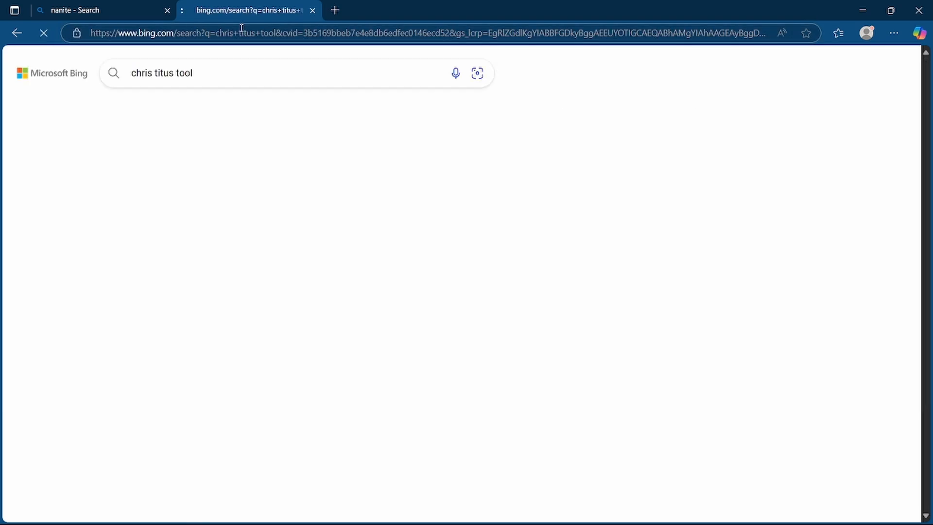
pyautogui.click(287, 230)
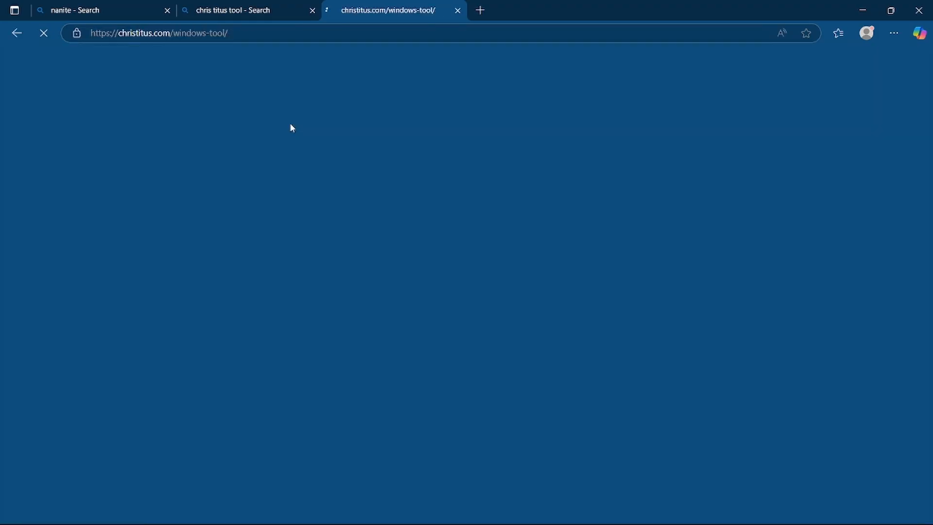
pyautogui.scroll(-7, 332, 248)
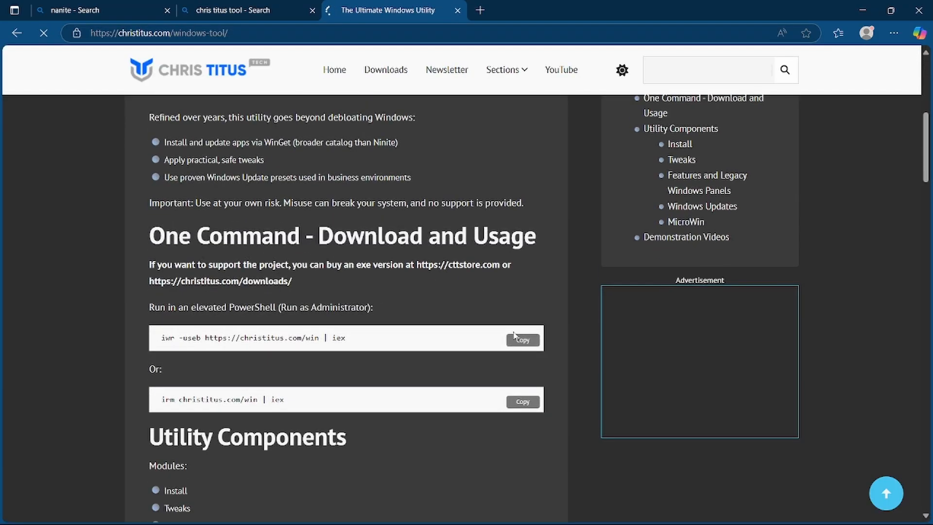
pyautogui.click(523, 340)
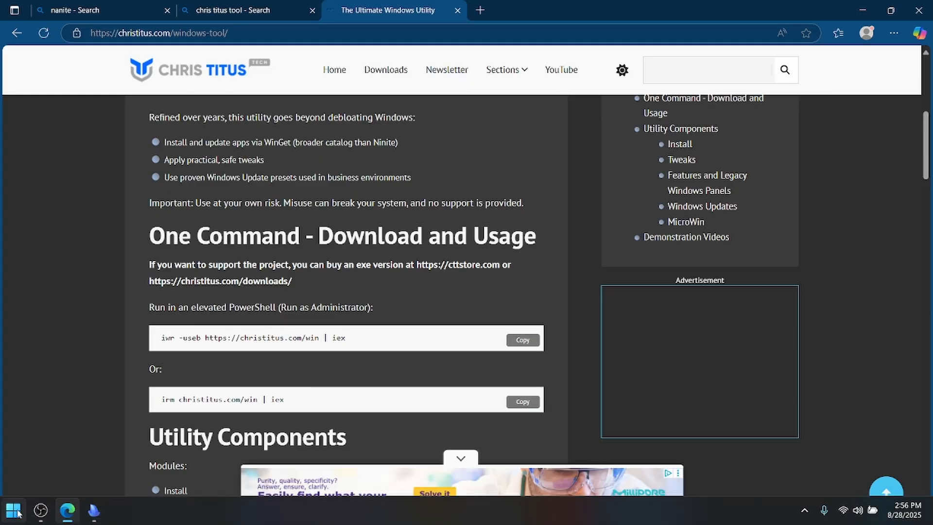
# - Find the Terminal app in the Windows search and pin it to Start
pyautogui.click(13, 511)
pyautogui.write('terminal')
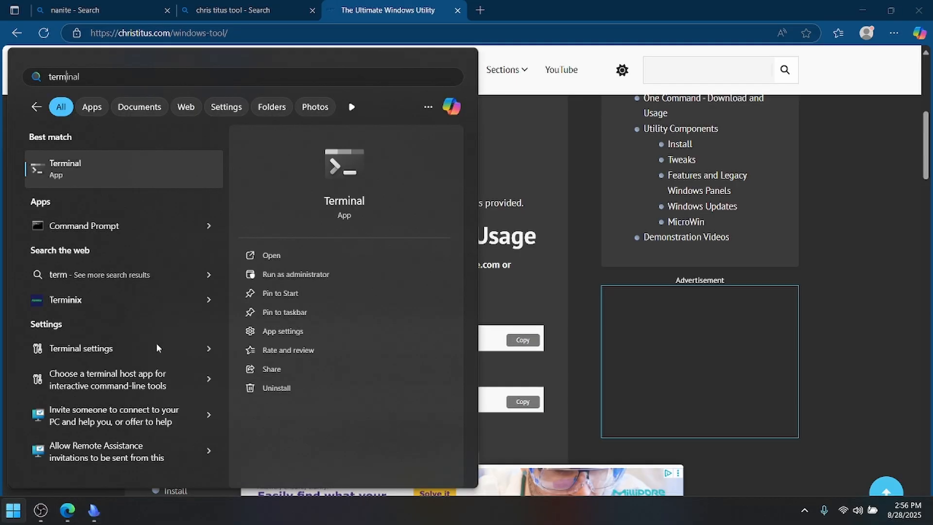
pyautogui.rightClick(90, 180)
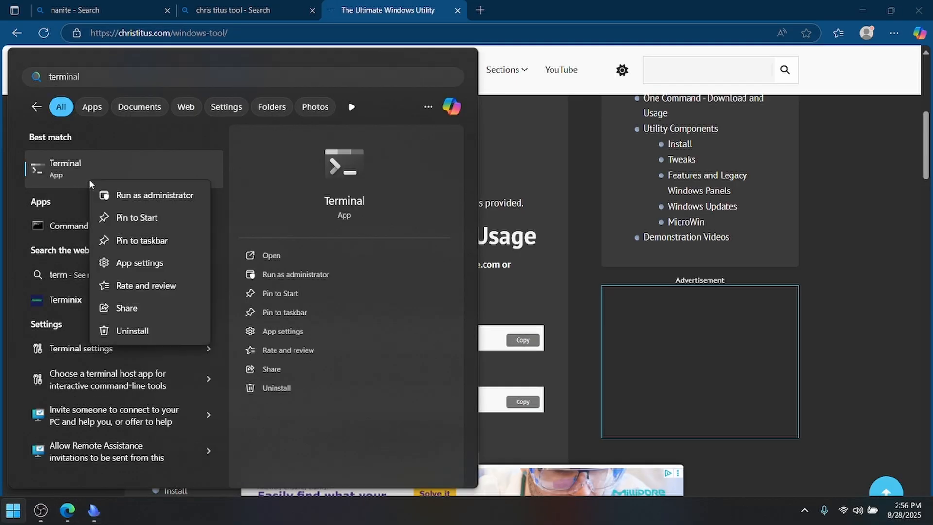
pyautogui.click(139, 216)
# - Replace the search with "power" and pin Windows PowerShell to Start
pyautogui.press('BackSpace')
pyautogui.press('BackSpace')
pyautogui.press('BackSpace')
pyautogui.press('BackSpace')
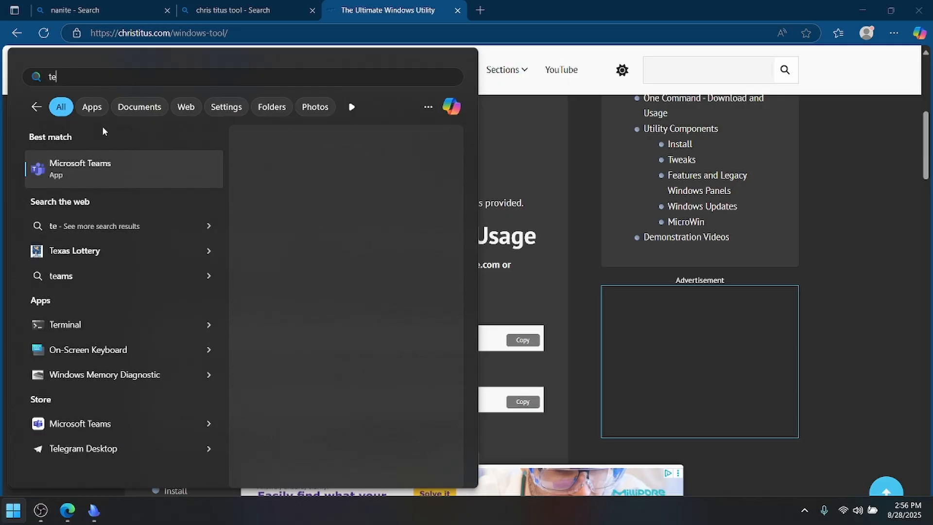
pyautogui.write('power')
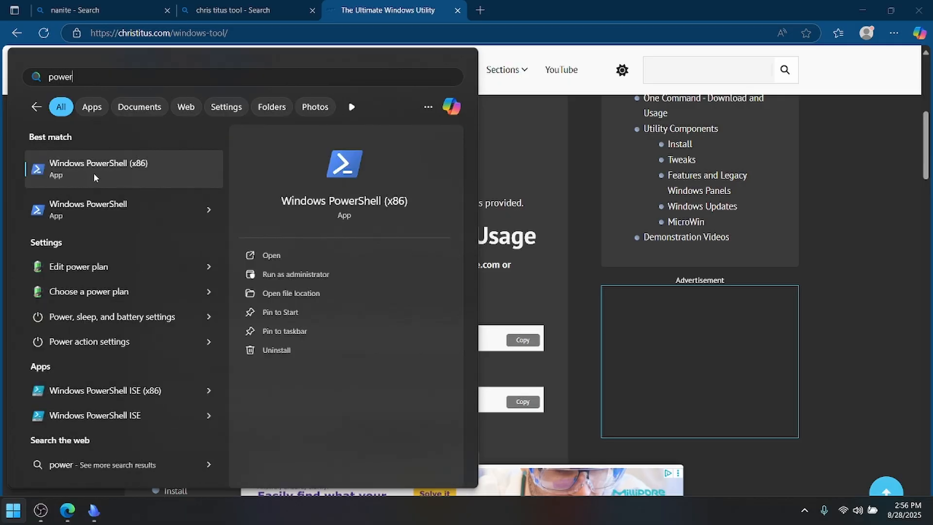
pyautogui.rightClick(96, 208)
pyautogui.click(135, 275)
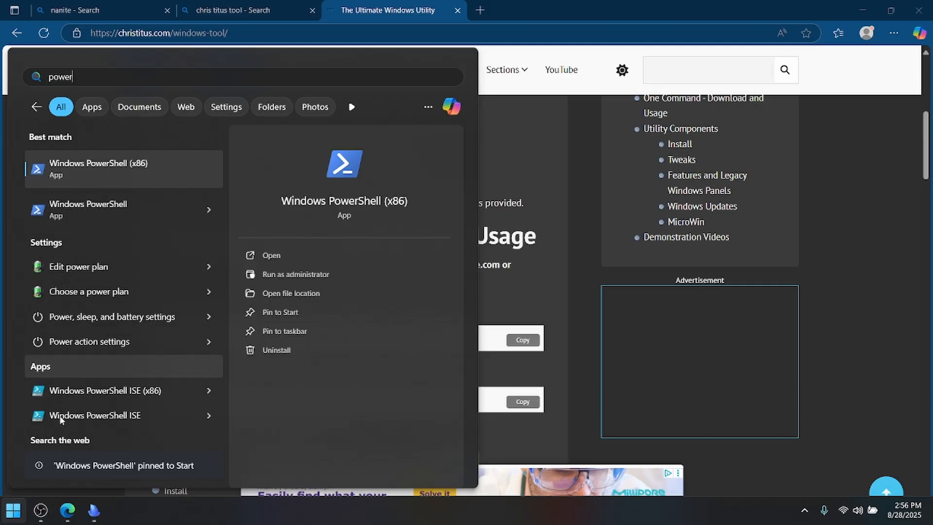
# - Group the pinned Terminal and Windows PowerShell apps into one folder in the Start menu
pyautogui.click(14, 517)
pyautogui.click(15, 517)
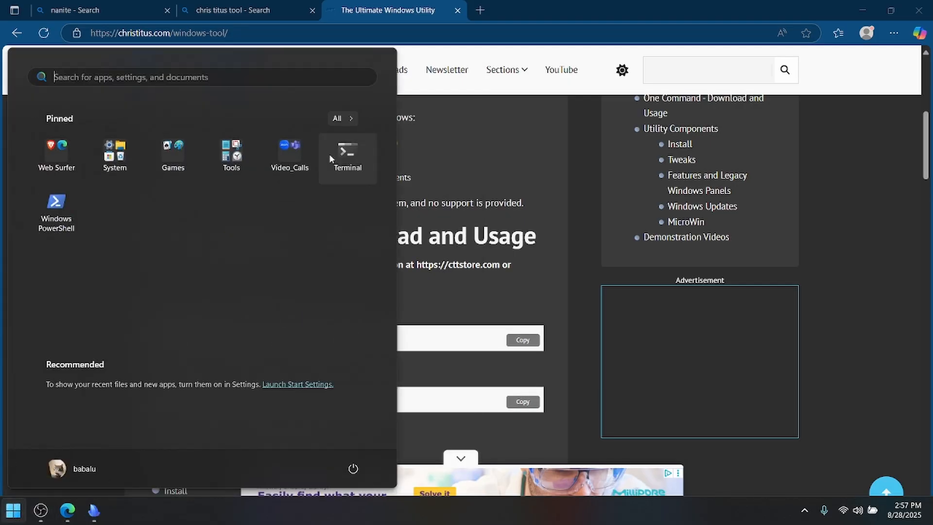
pyautogui.moveTo(347, 153); pyautogui.dragTo(63, 222)
pyautogui.moveTo(237, 211); pyautogui.dragTo(287, 156)
pyautogui.moveTo(57, 201); pyautogui.dragTo(340, 160)
# - Search for "cmd" and pin Command Prompt to Start
pyautogui.click(184, 78)
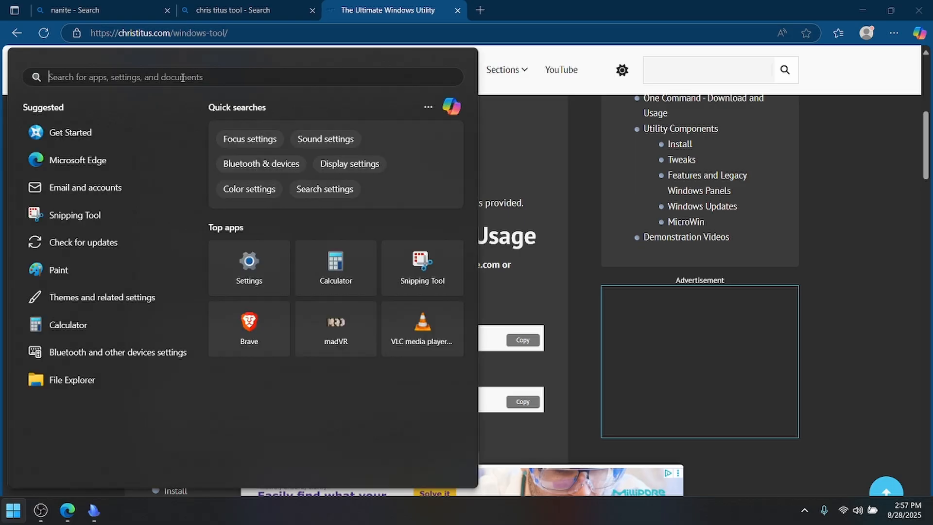
pyautogui.write('cmd')
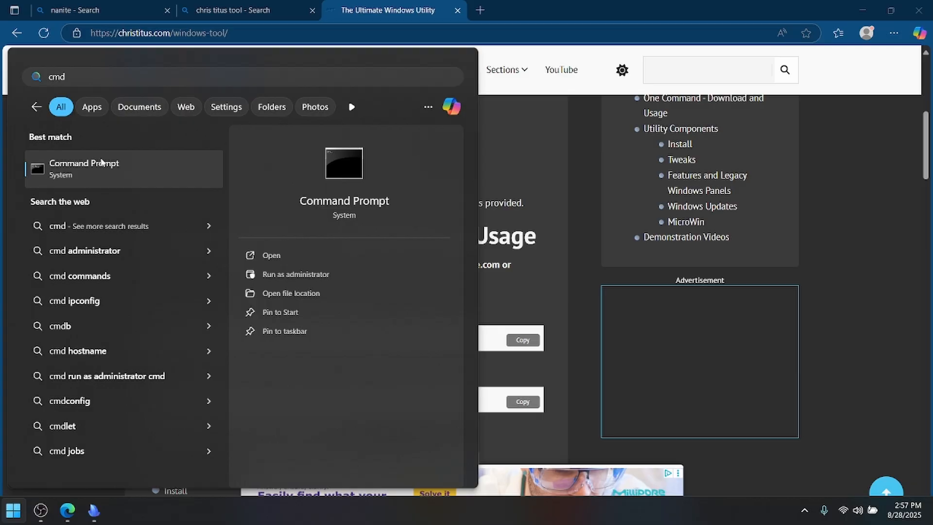
pyautogui.rightClick(103, 164)
pyautogui.click(138, 217)
pyautogui.press('Escape')
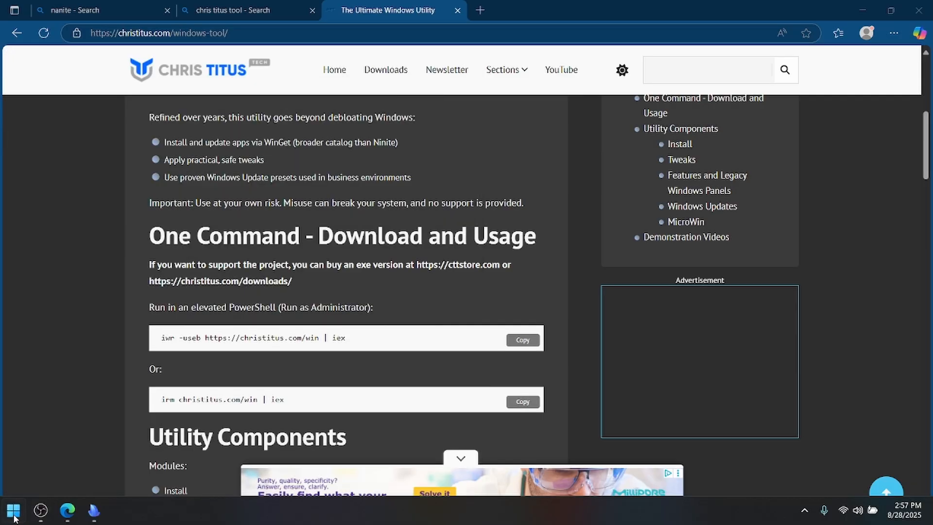
# - Move the pinned Command Prompt into the folder holding Terminal and Windows PowerShell
pyautogui.press('super')
pyautogui.moveTo(56, 202); pyautogui.dragTo(288, 200)
pyautogui.moveTo(342, 168); pyautogui.dragTo(333, 163)
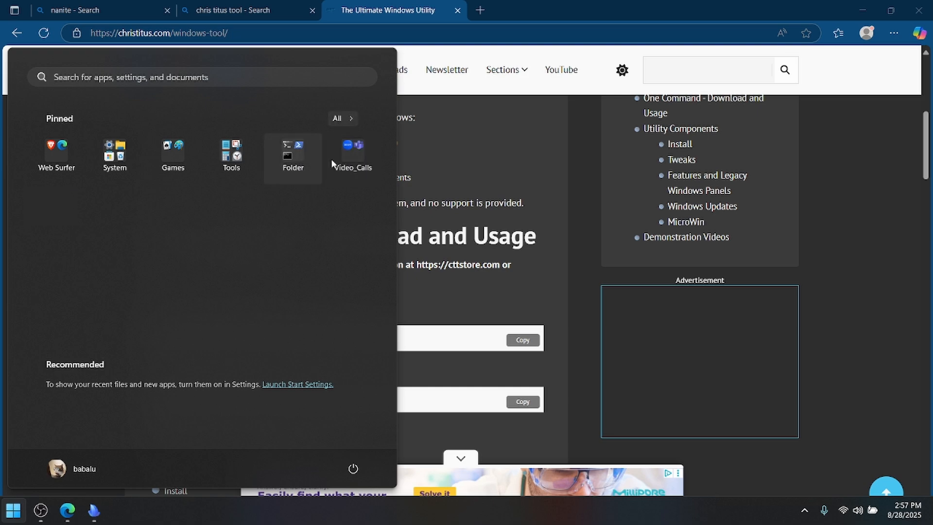
# - Name the new folder Terminal and move it after the Video_Calls folder
pyautogui.click(283, 160)
pyautogui.click(230, 200)
pyautogui.write('Ter')
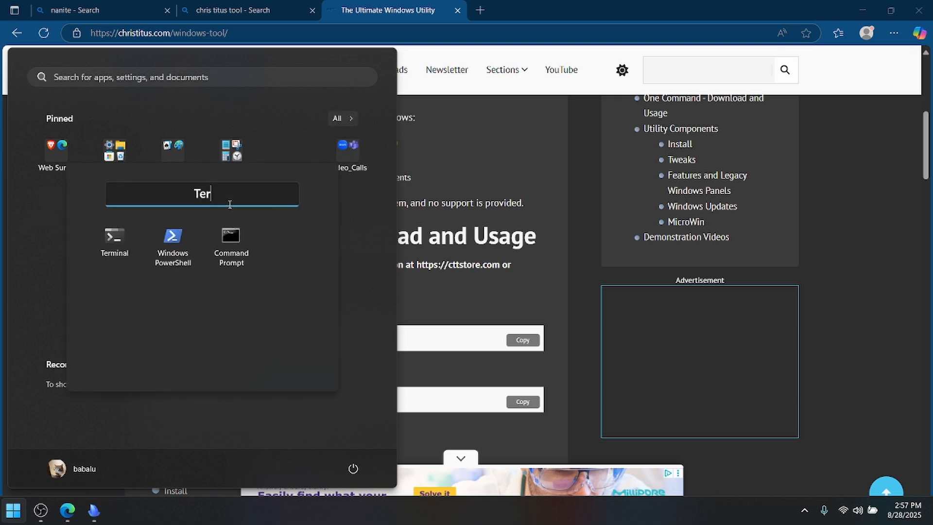
pyautogui.write('minal')
pyautogui.press('Return')
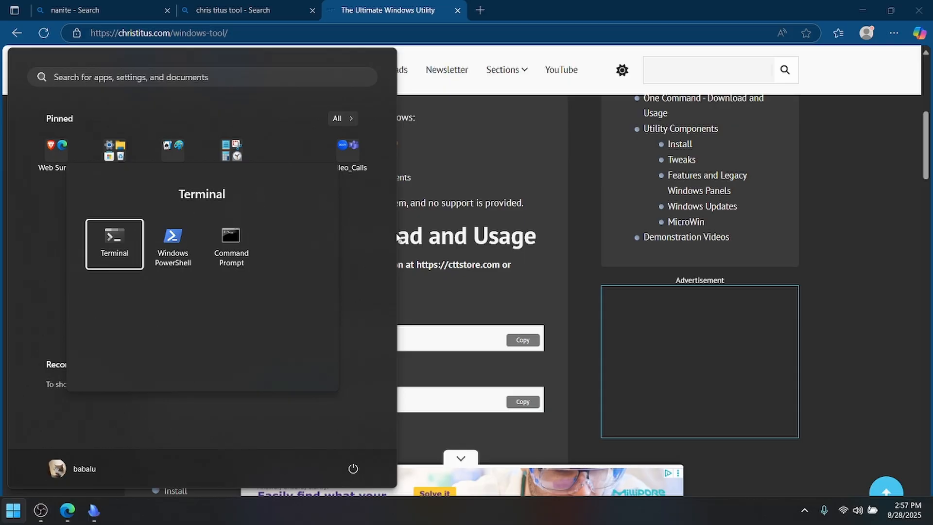
pyautogui.click(340, 241)
pyautogui.moveTo(290, 151); pyautogui.dragTo(345, 165)
pyautogui.click(336, 165)
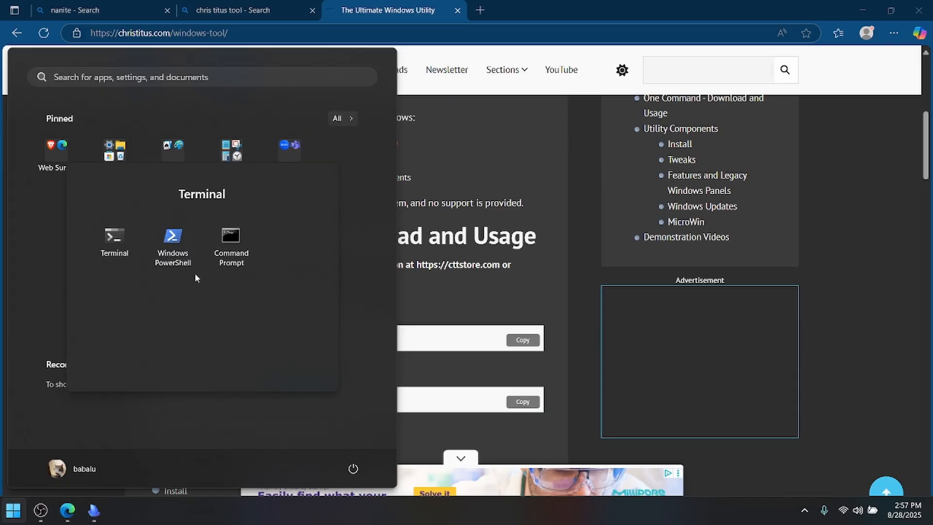
pyautogui.click(173, 246)
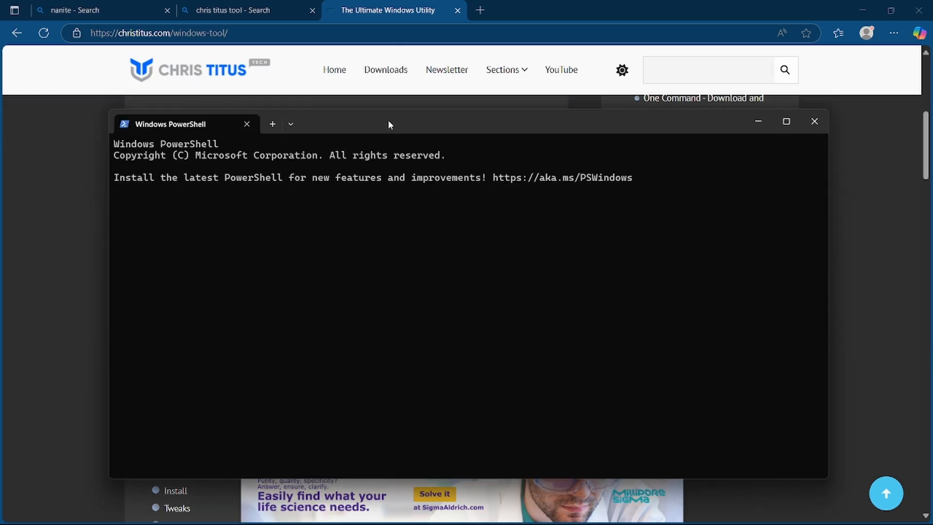
pyautogui.click(815, 121)
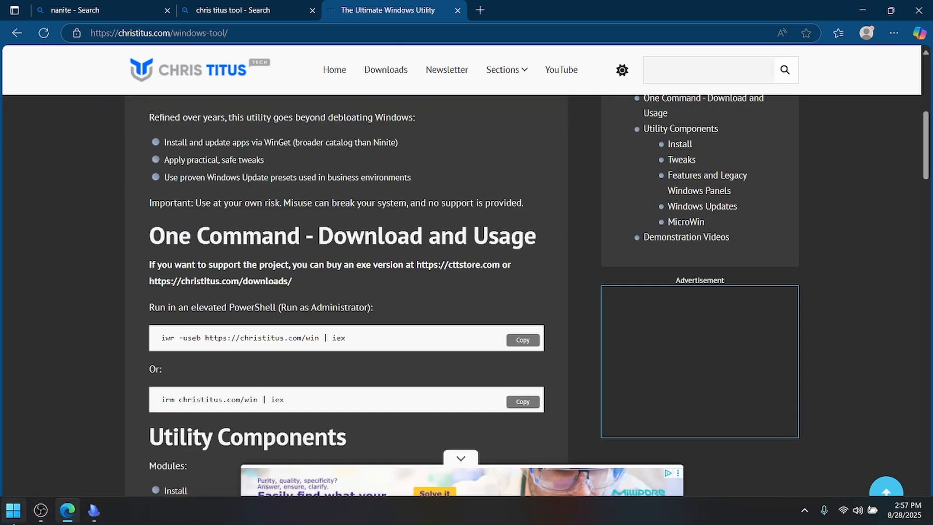
# - Run Windows PowerShell as administrator from the Terminal folder in the Start menu
pyautogui.click(13, 510)
pyautogui.click(302, 167)
pyautogui.click(349, 154)
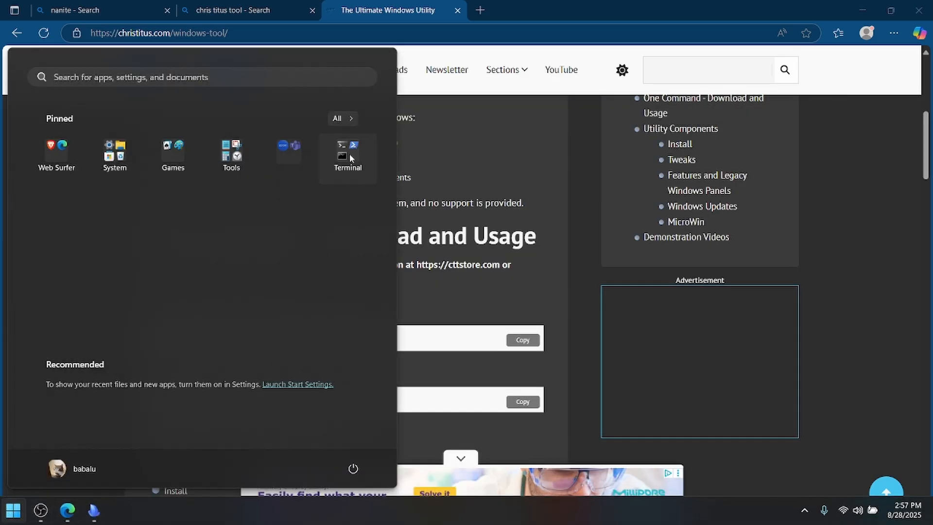
pyautogui.click(348, 154)
pyautogui.rightClick(171, 239)
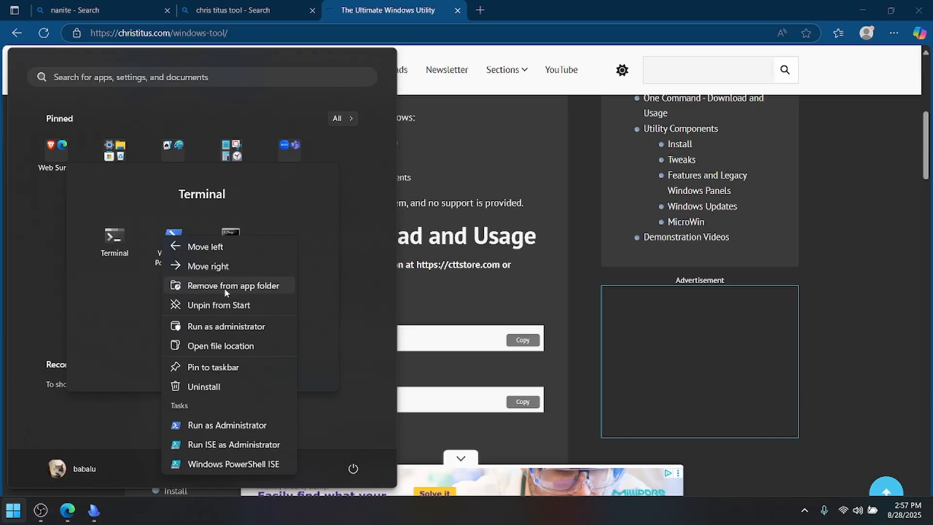
pyautogui.click(209, 324)
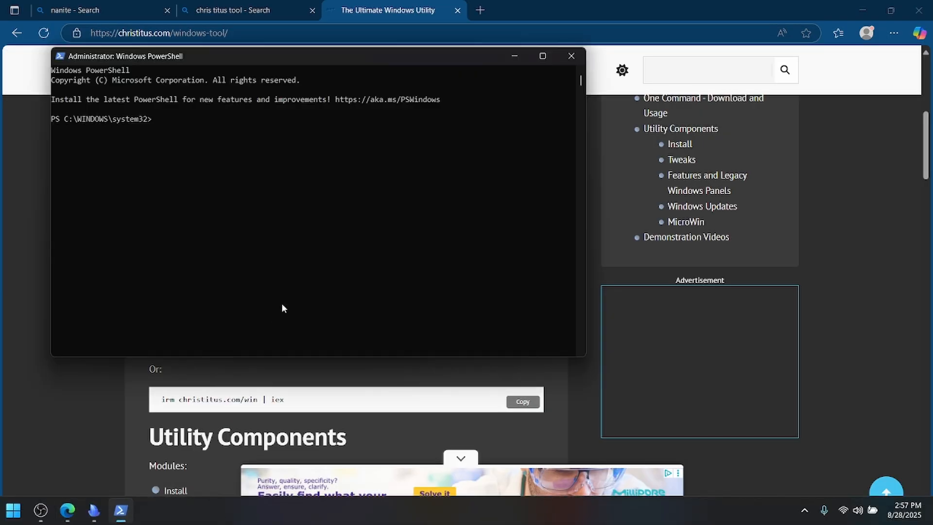
pyautogui.click(273, 168)
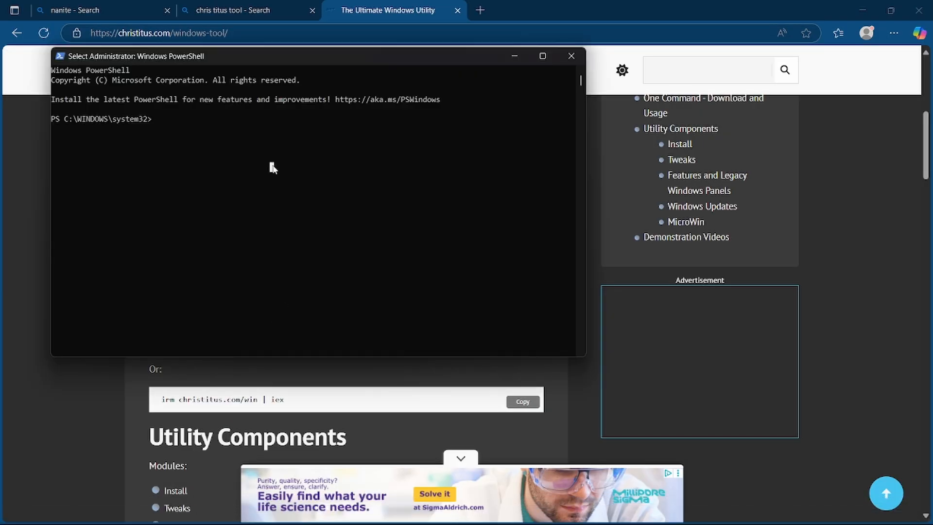
pyautogui.rightClick(272, 167)
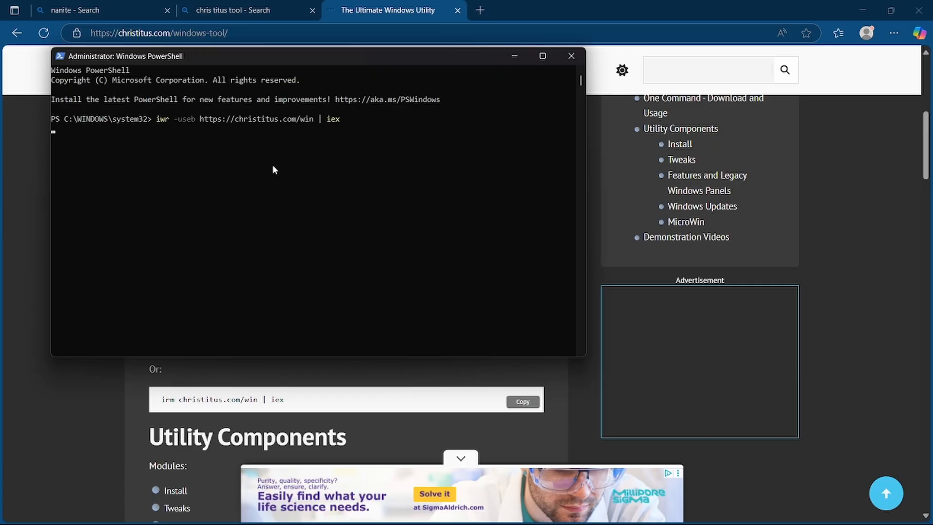
pyautogui.click(863, 9)
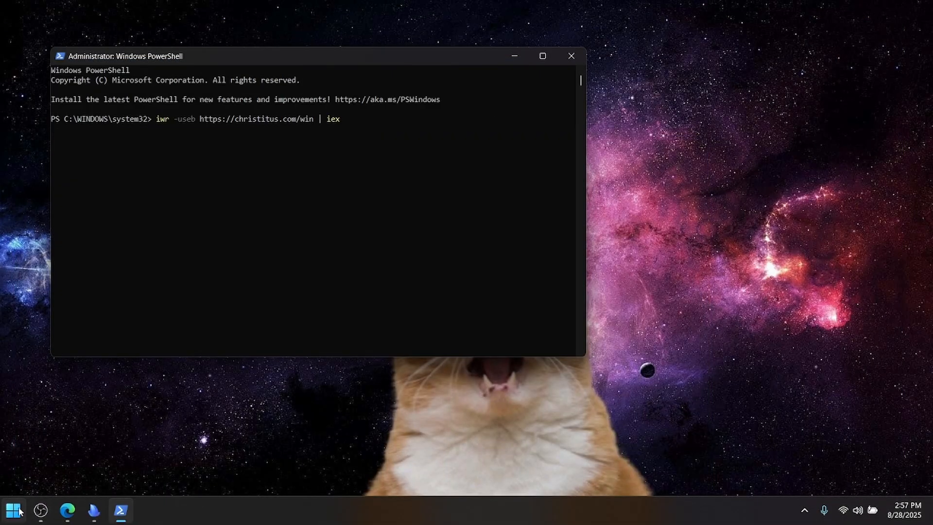
pyautogui.click(13, 509)
pyautogui.click(268, 54)
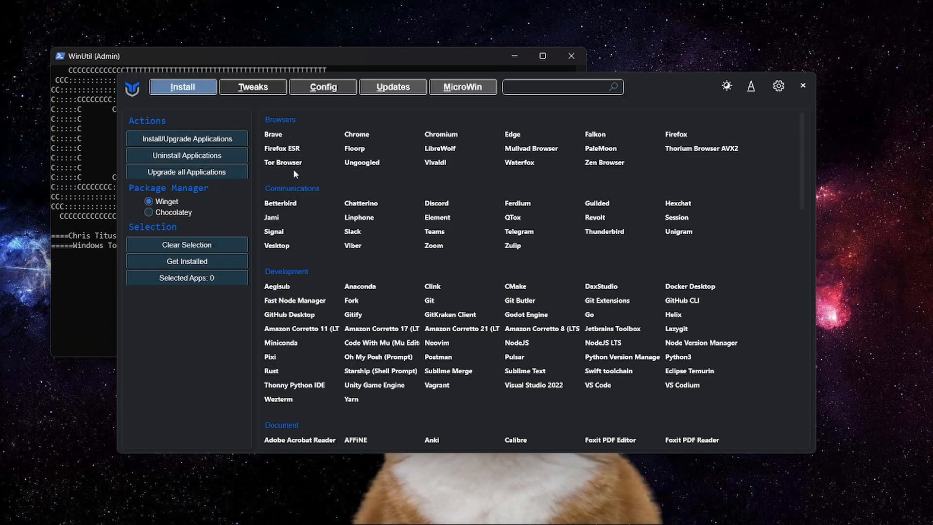
# - Select the Standard tweaks plus the PowerShell 7 terminal default, Disable Recall, Debloat Brave and Debloat Edge
pyautogui.click(259, 91)
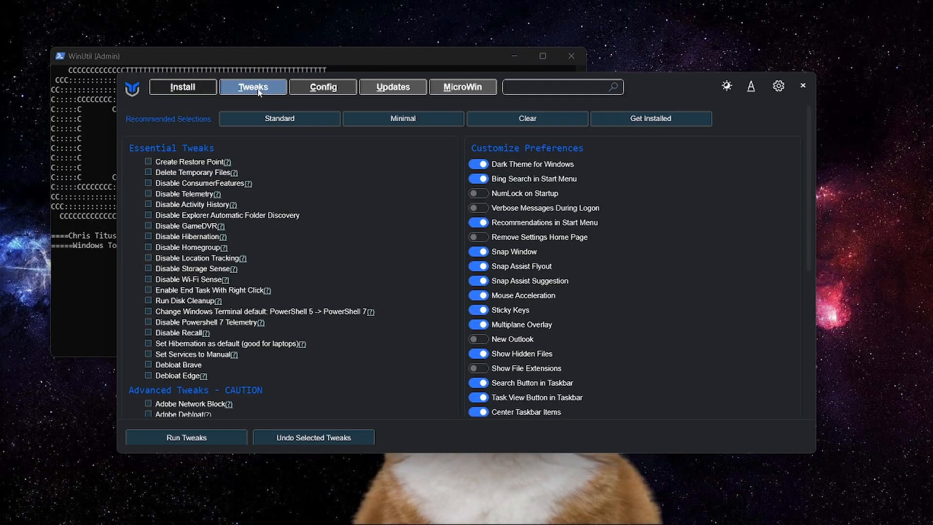
pyautogui.click(261, 118)
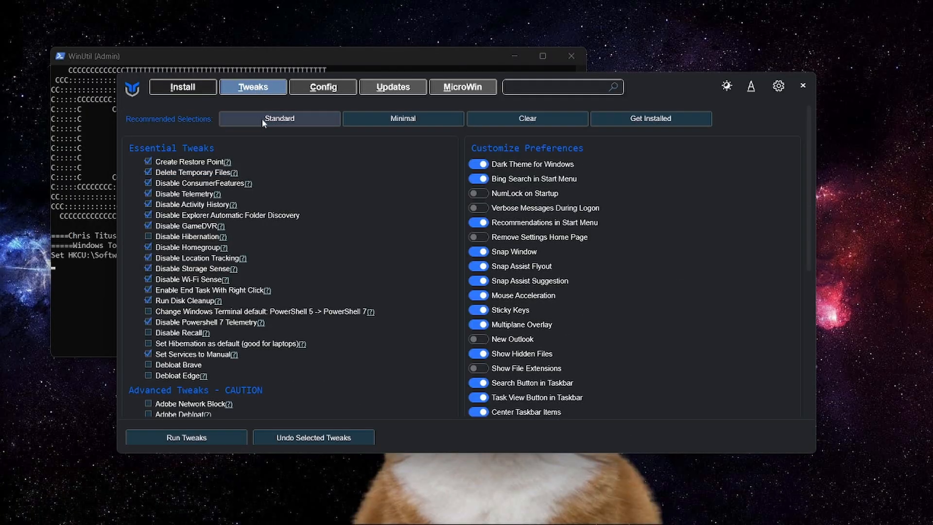
pyautogui.click(148, 312)
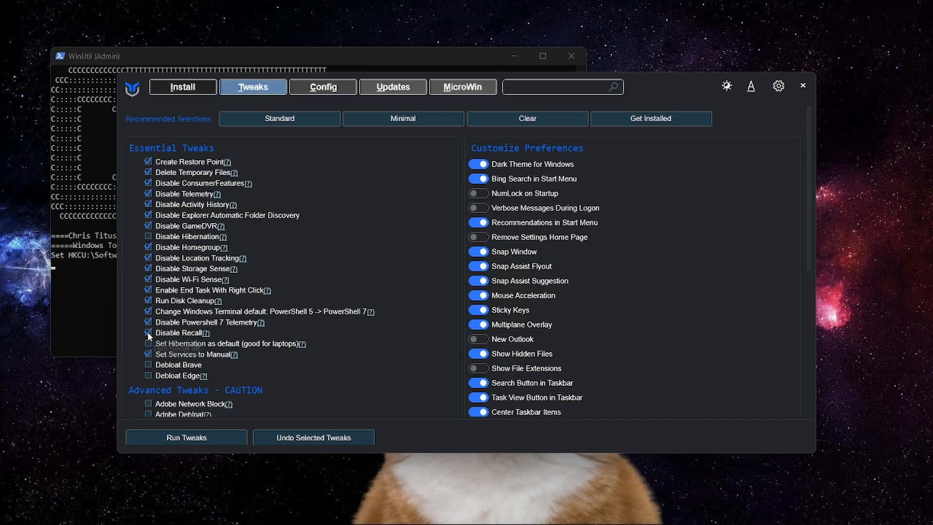
pyautogui.click(148, 333)
pyautogui.click(148, 364)
# - Turn off Bing Search and Recommendations in Start, Mouse Acceleration, Center Taskbar Items, and the taskbar's Search, Task View and Widgets buttons
pyautogui.click(480, 179)
pyautogui.click(480, 224)
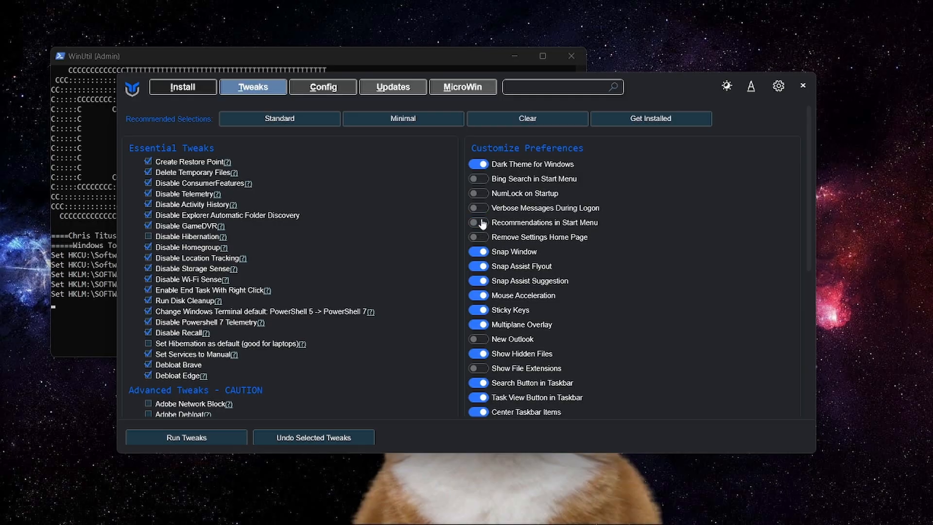
pyautogui.scroll(-1, 488, 256)
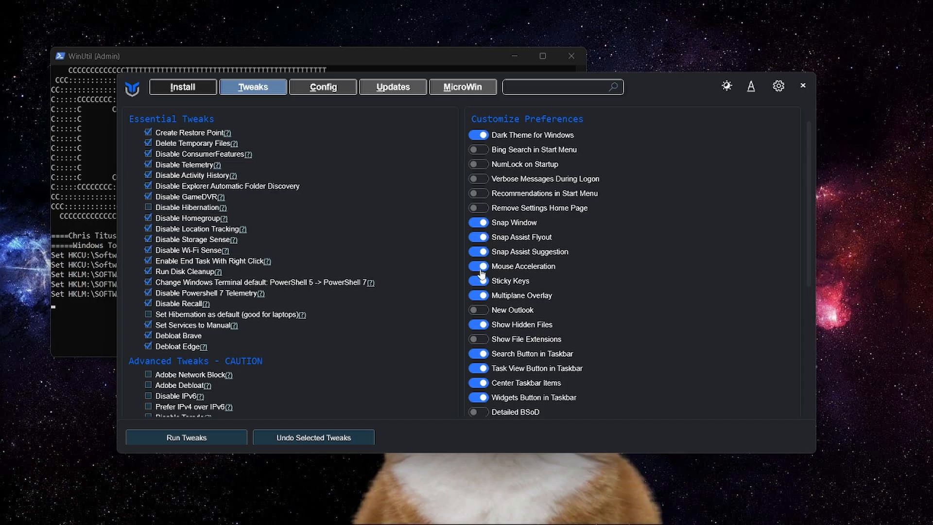
pyautogui.click(480, 268)
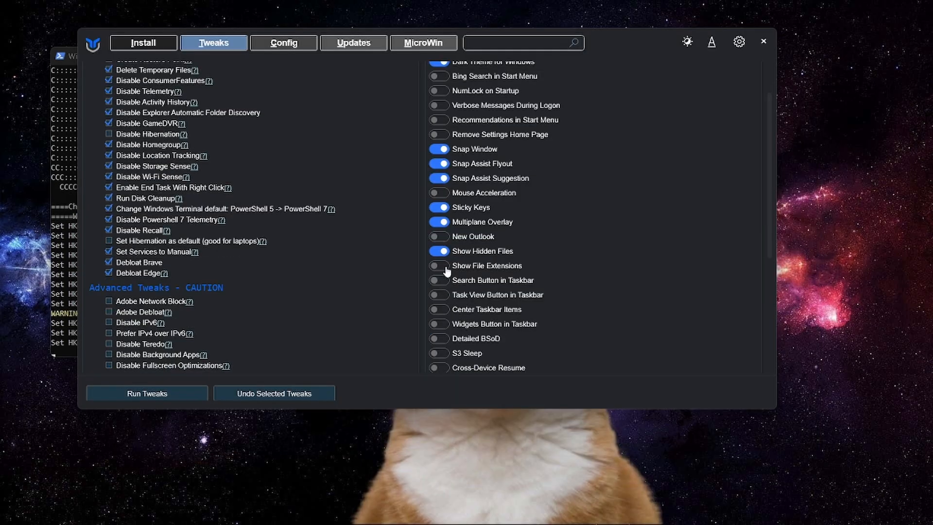
# - Turn on Detailed BSoD, run the selected tweaks, and move the utility window aside to show the PowerShell output
pyautogui.scroll(-4, 498, 324)
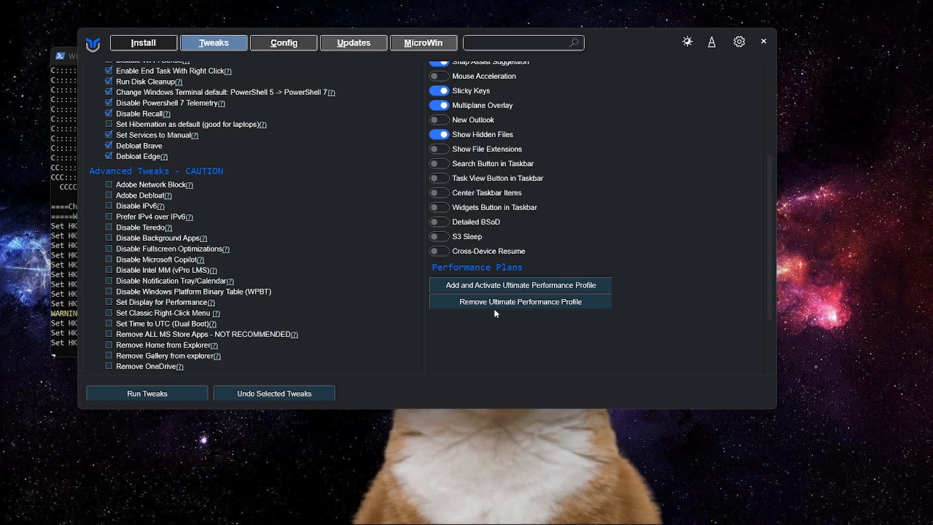
pyautogui.click(439, 222)
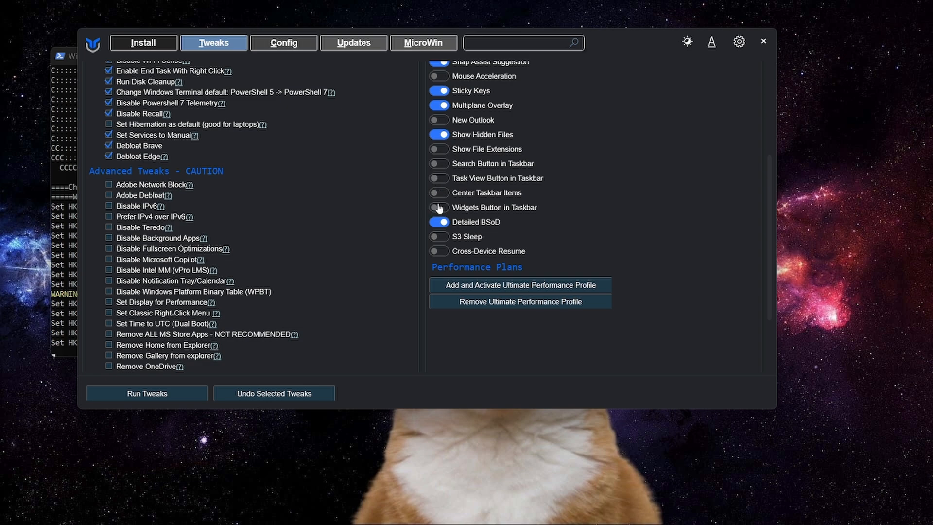
pyautogui.scroll(1, 459, 281)
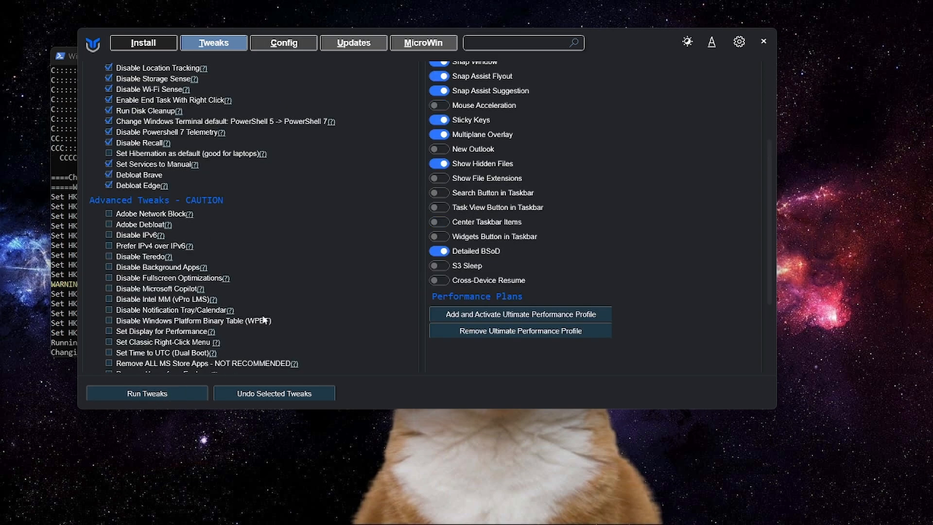
pyautogui.moveTo(624, 42); pyautogui.dragTo(805, 74)
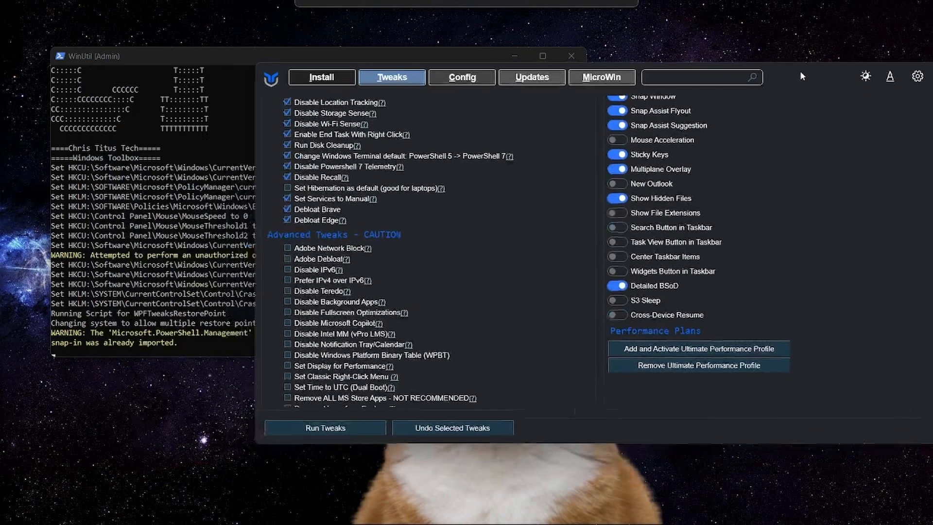
pyautogui.click(185, 57)
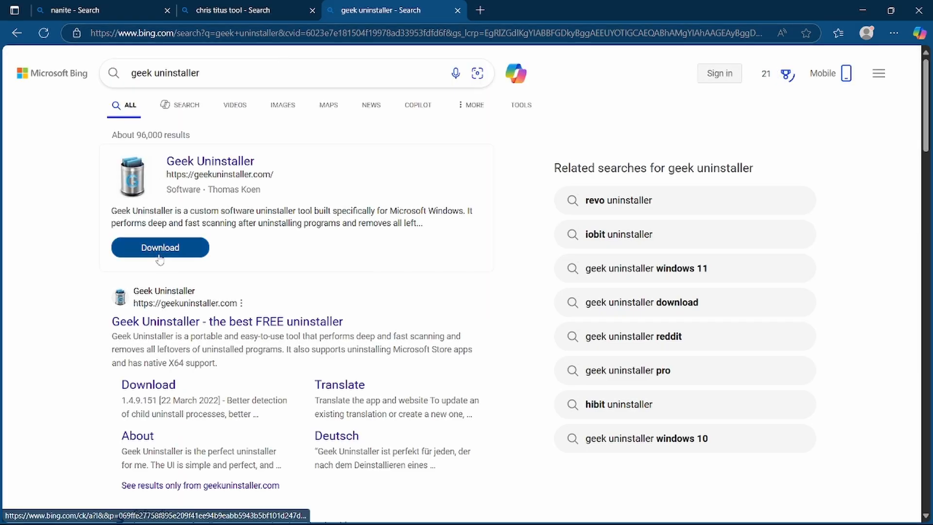
# - Download the ZIP version of Geek Uninstaller Free from geekuninstaller.com
pyautogui.click(160, 247)
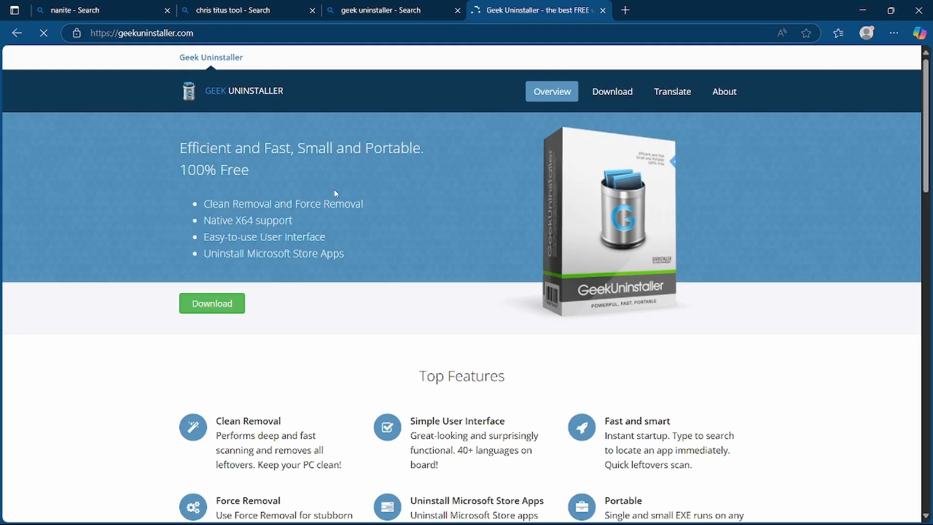
pyautogui.click(212, 303)
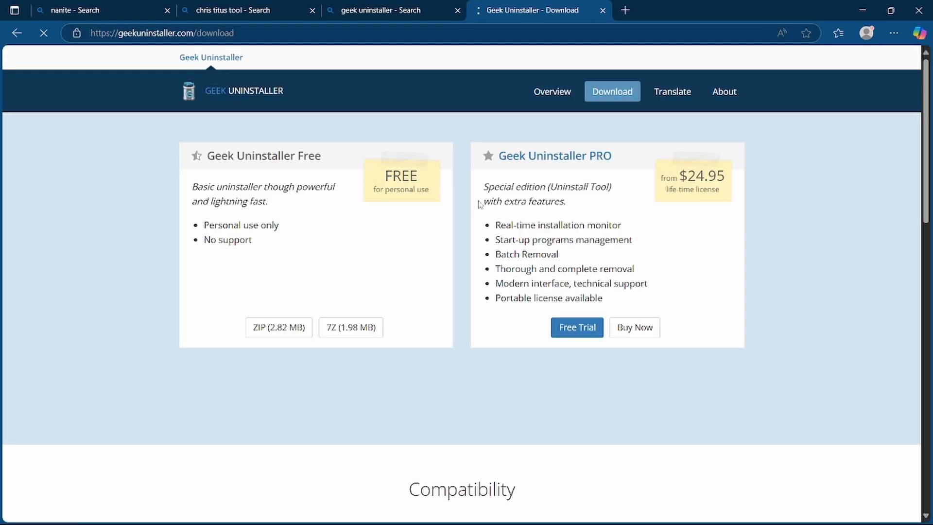
pyautogui.click(298, 327)
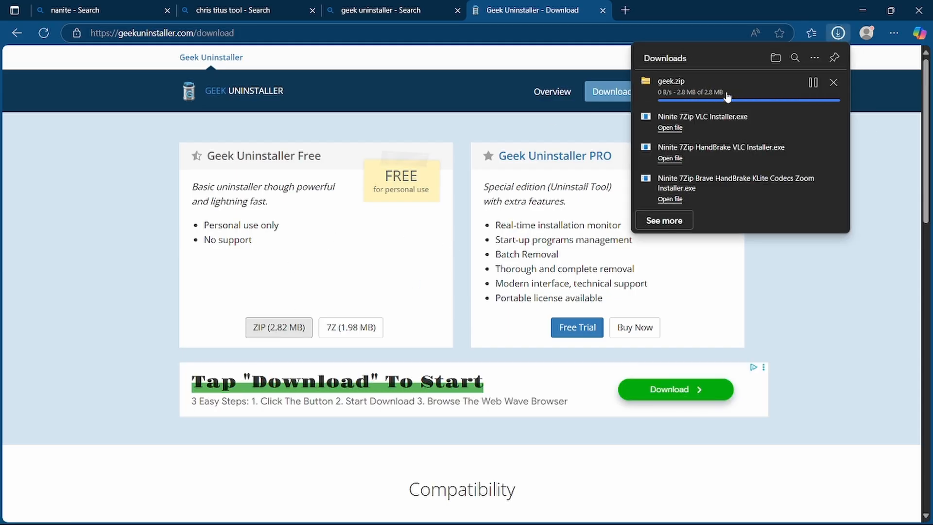
# - Show the downloaded geek.zip in its folder and extract it to the default geek folder in Downloads
pyautogui.click(813, 83)
pyautogui.rightClick(236, 188)
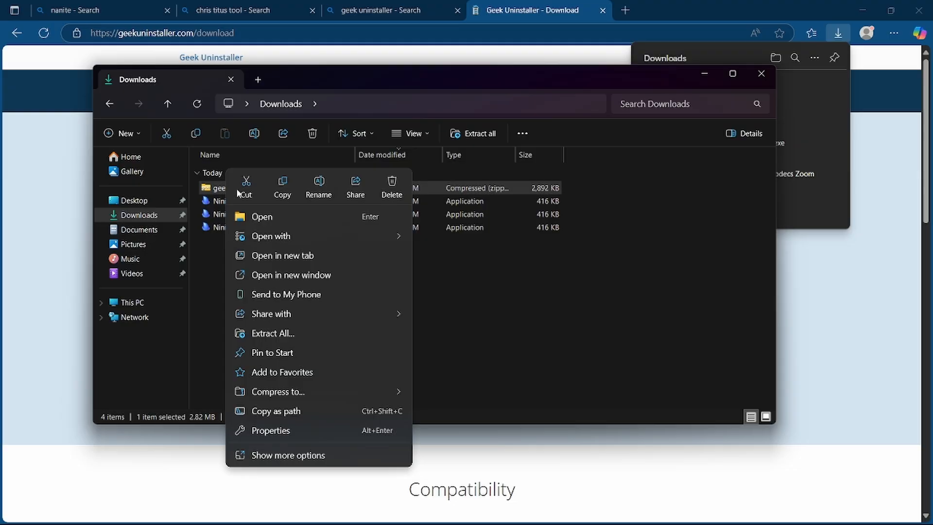
pyautogui.click(270, 334)
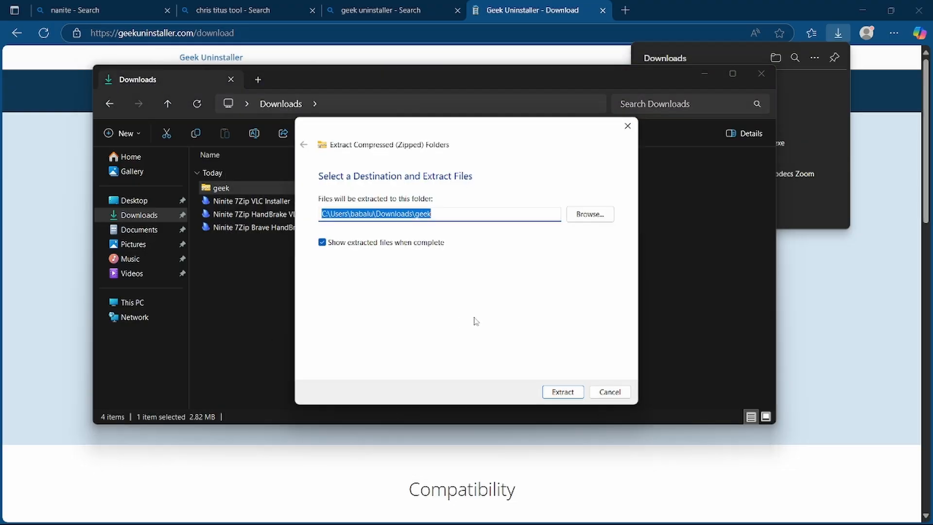
pyautogui.click(560, 390)
# - Run the extracted geek application, look through its list of Microsoft Store apps, and close it
pyautogui.doubleClick(247, 205)
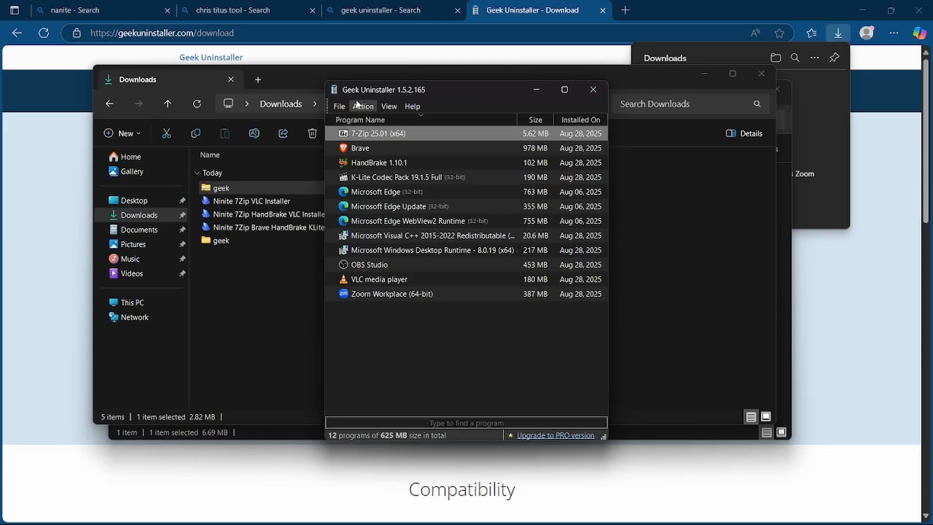
pyautogui.click(341, 106)
pyautogui.click(342, 106)
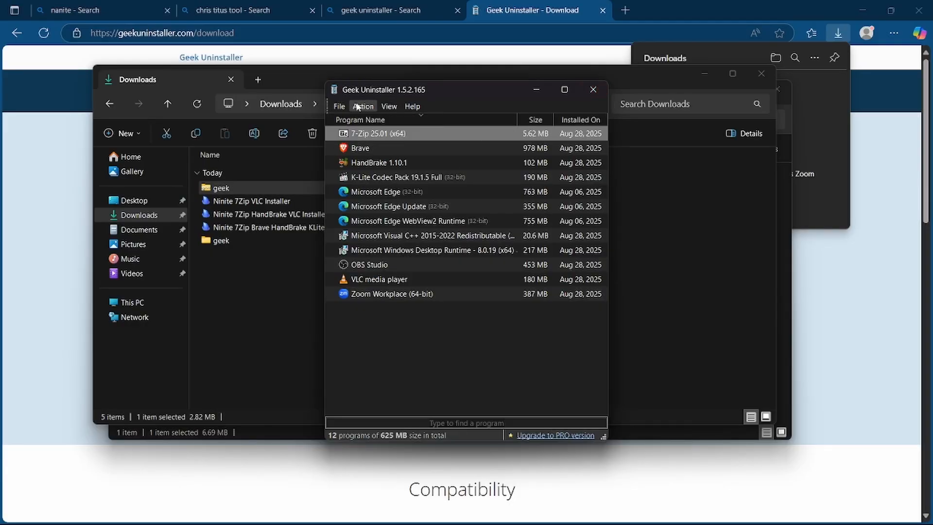
pyautogui.click(388, 106)
pyautogui.click(408, 129)
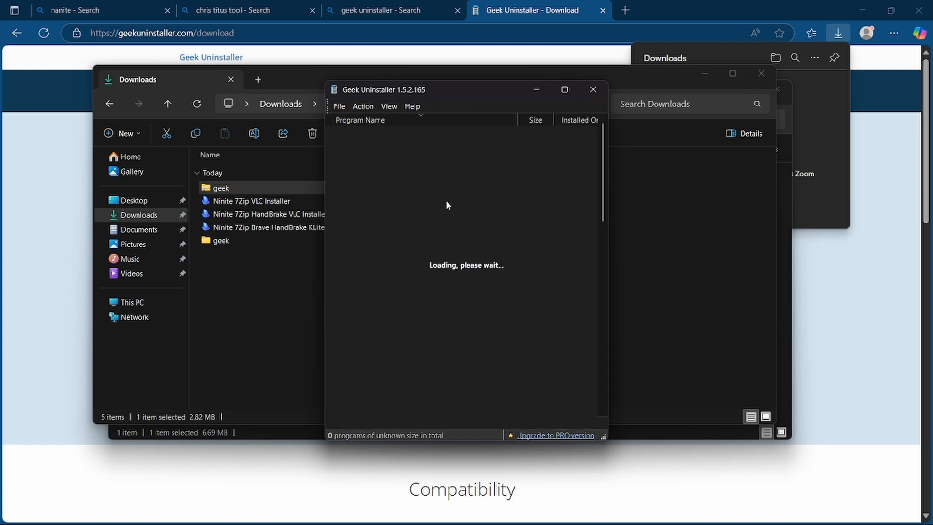
pyautogui.scroll(-5, 432, 177)
pyautogui.scroll(-5, 433, 177)
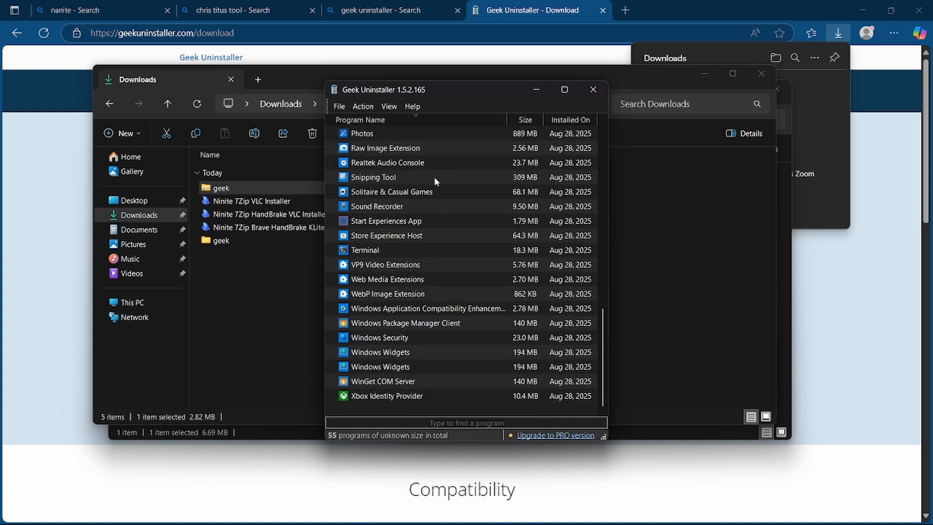
pyautogui.click(593, 90)
# - Create a folder named Tools in Documents
pyautogui.click(761, 73)
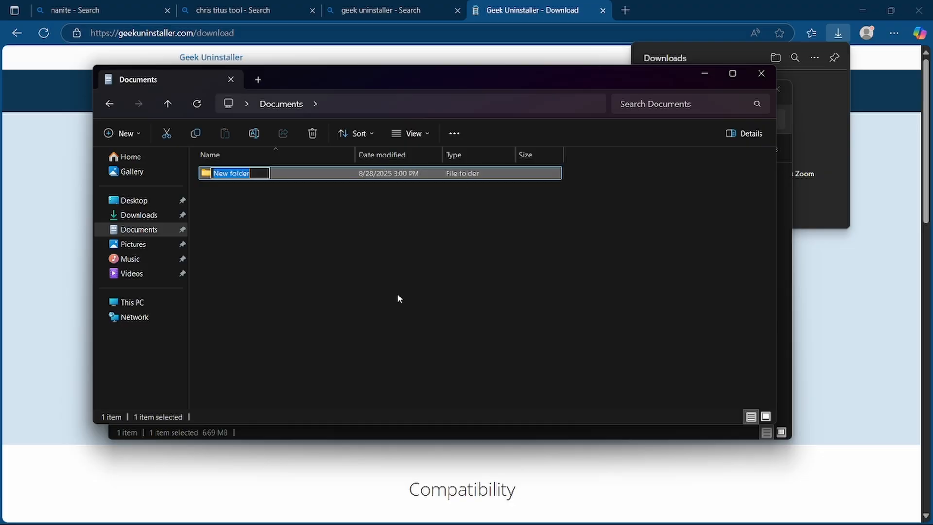
pyautogui.write('Tools')
pyautogui.press('Return')
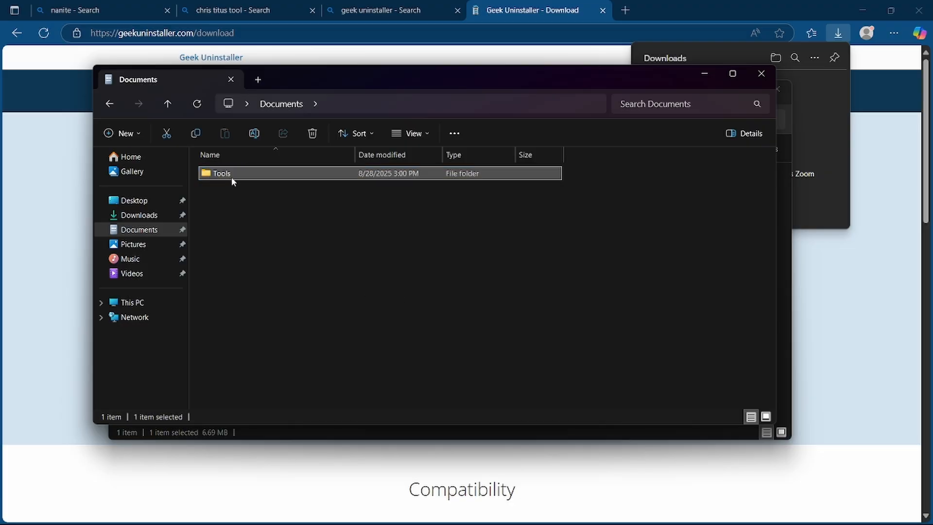
# - Create a folder named Uninstaller inside the Tools folder
pyautogui.doubleClick(246, 174)
pyautogui.rightClick(240, 188)
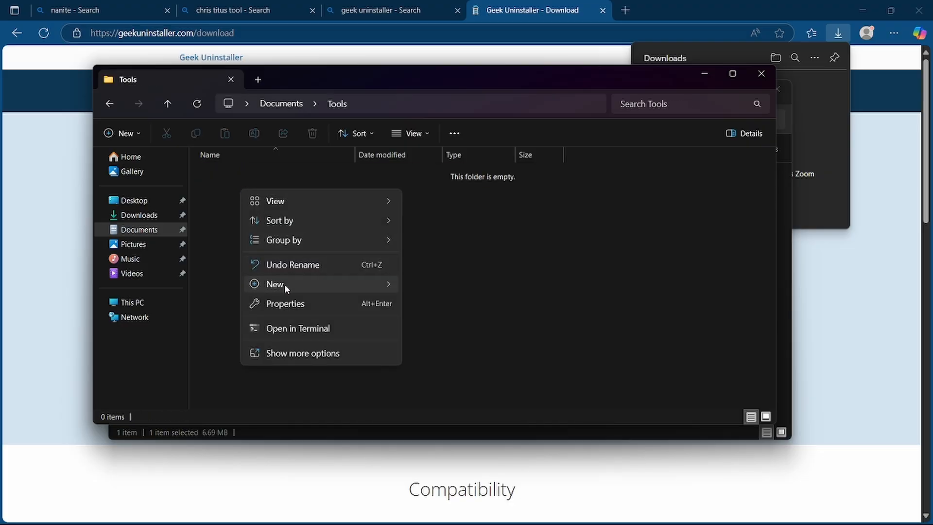
pyautogui.moveTo(285, 284)
pyautogui.click(435, 286)
pyautogui.write('Uni')
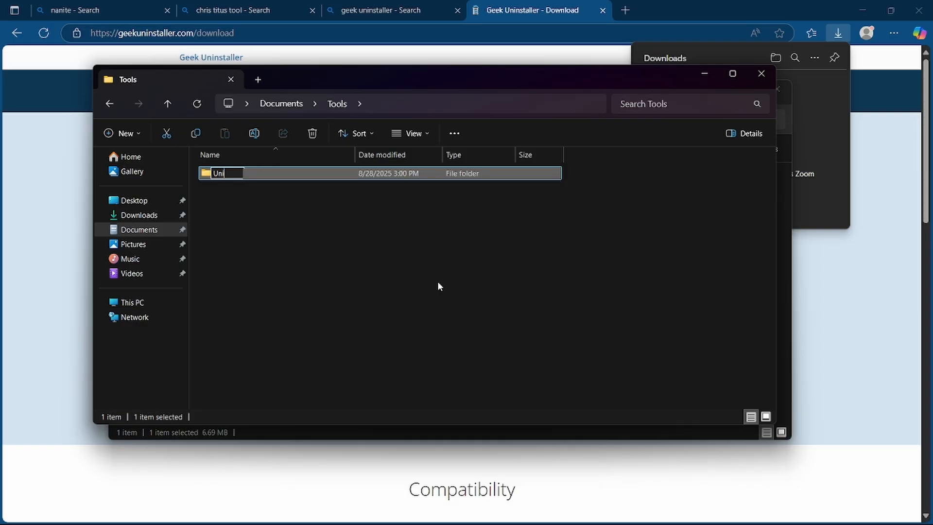
pyautogui.write('nstaller')
pyautogui.press('Return')
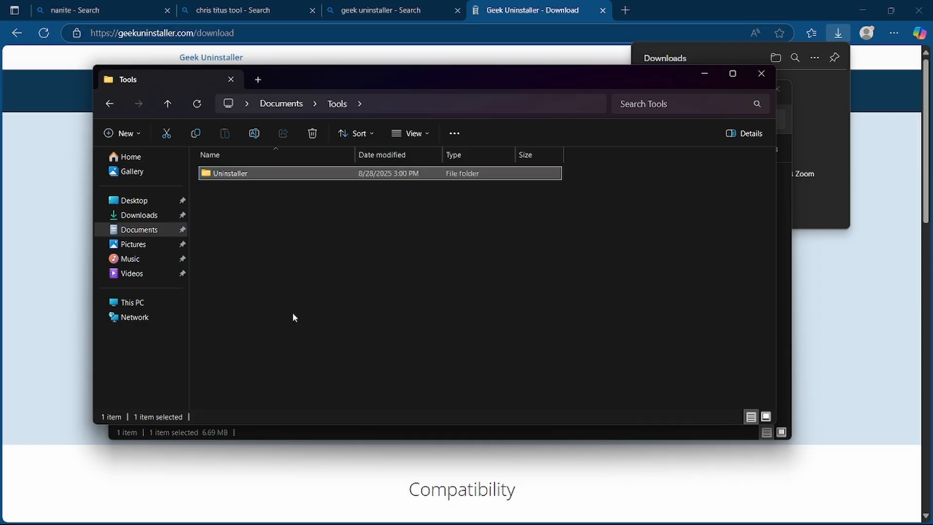
# - Move the geek application from the extracted geek folder in Downloads into the Uninstaller folder
pyautogui.click(346, 439)
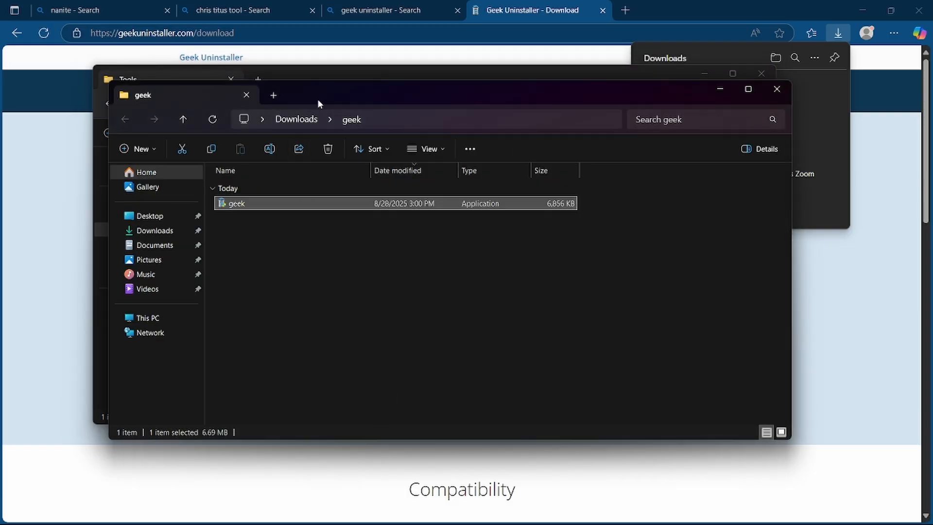
pyautogui.moveTo(318, 100); pyautogui.dragTo(549, 118)
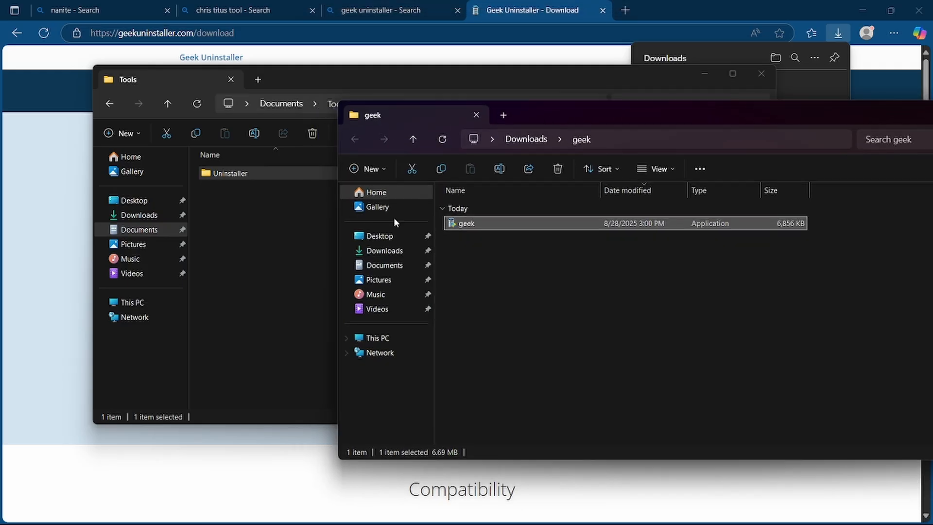
pyautogui.click(385, 250)
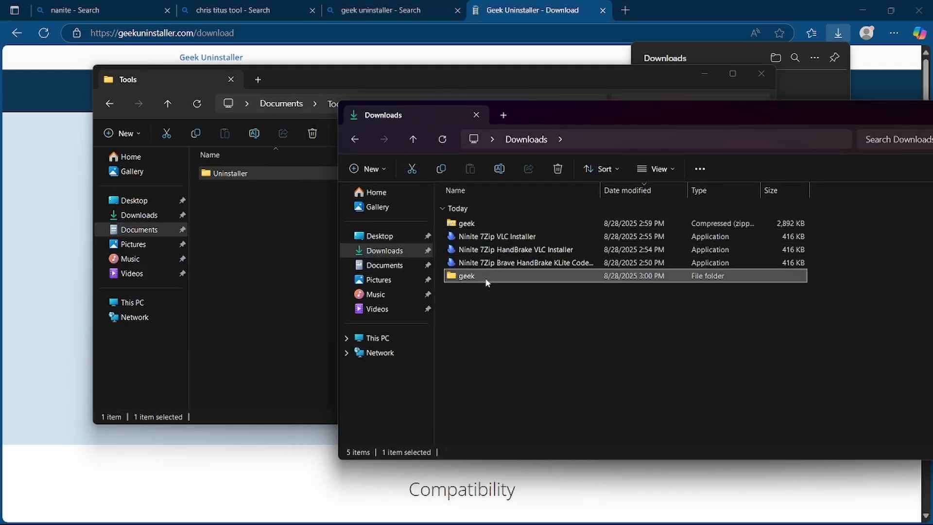
pyautogui.doubleClick(484, 275)
pyautogui.moveTo(481, 223); pyautogui.dragTo(264, 174)
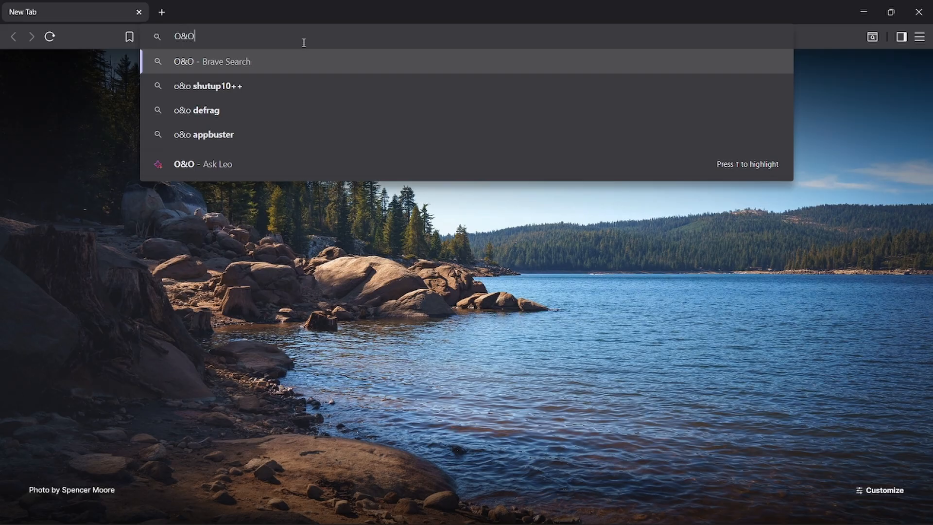
# - Search the web for "O&OShutup" in Brave
pyautogui.write('Shutup')
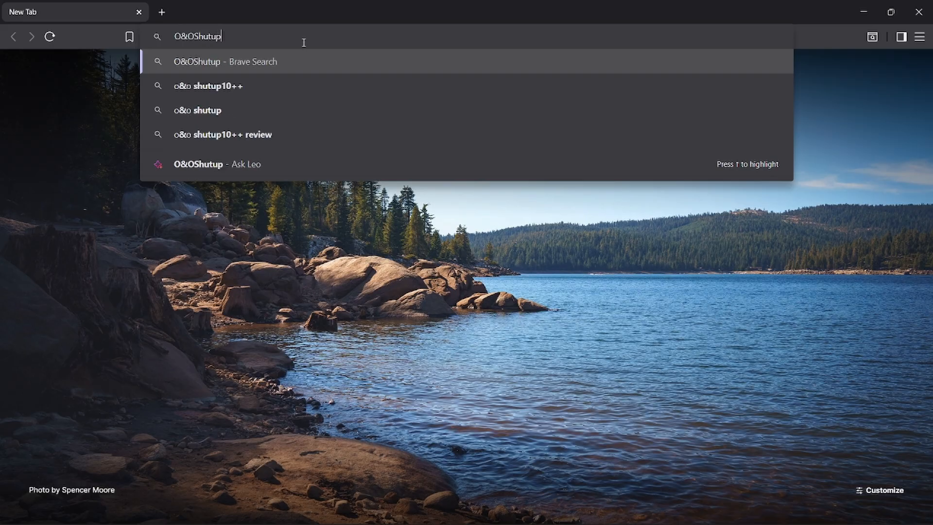
pyautogui.press('Return')
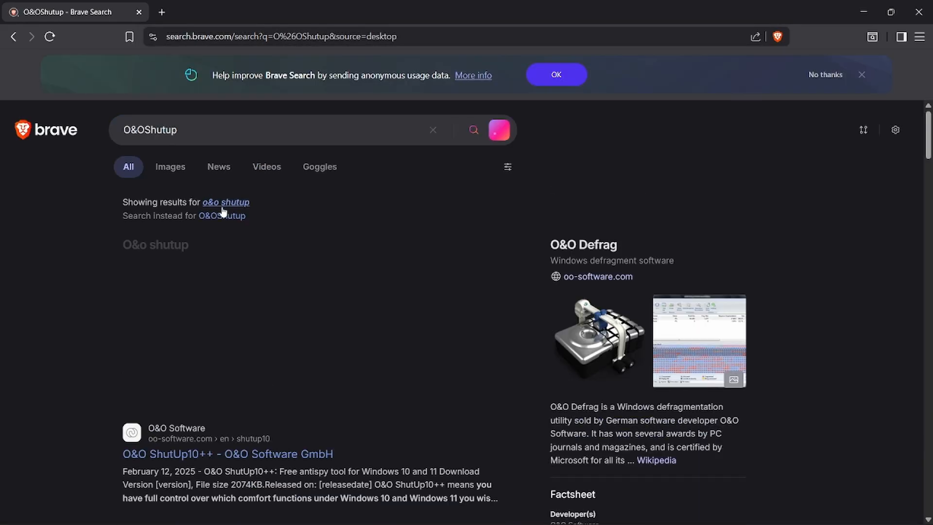
# - Open the O&O ShutUp10++ page from the search results and download the tool
pyautogui.scroll(-3, 308, 292)
pyautogui.click(266, 272)
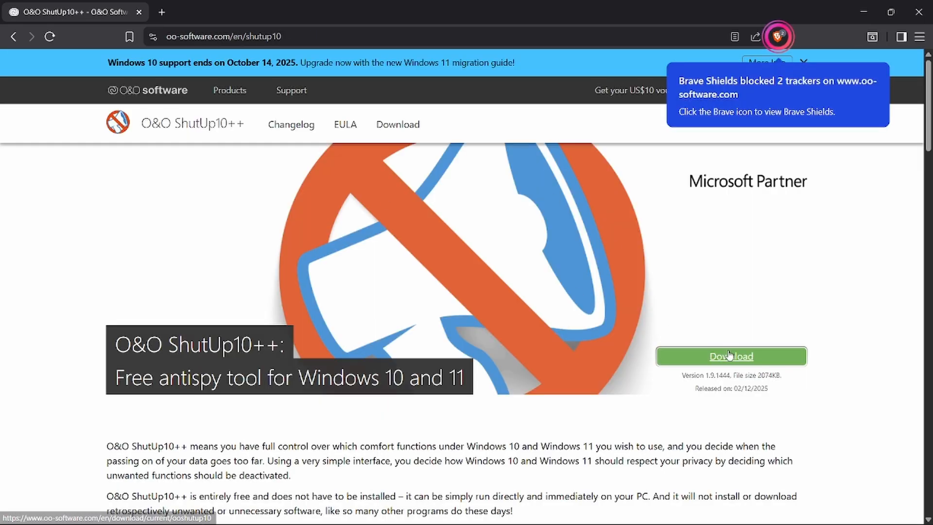
pyautogui.click(730, 357)
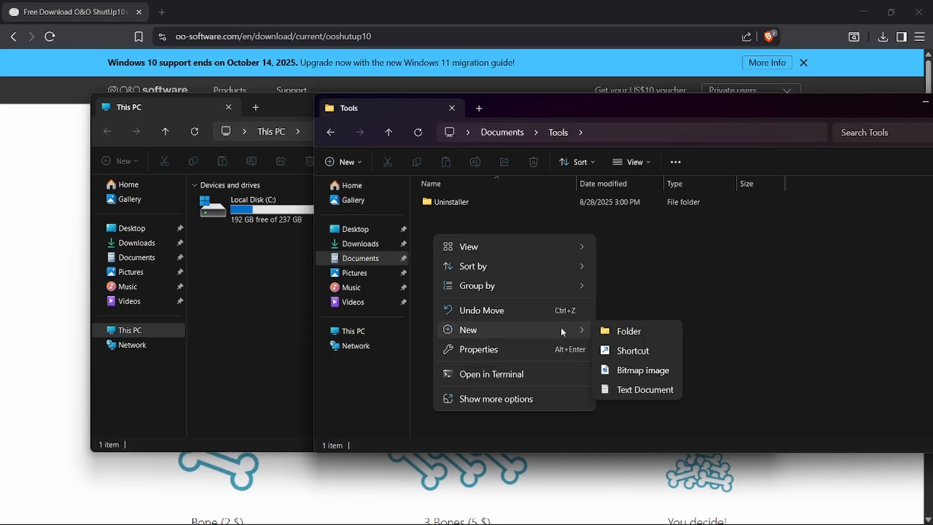
# - Create a folder named O&O inside the Tools folder in Documents
pyautogui.click(618, 325)
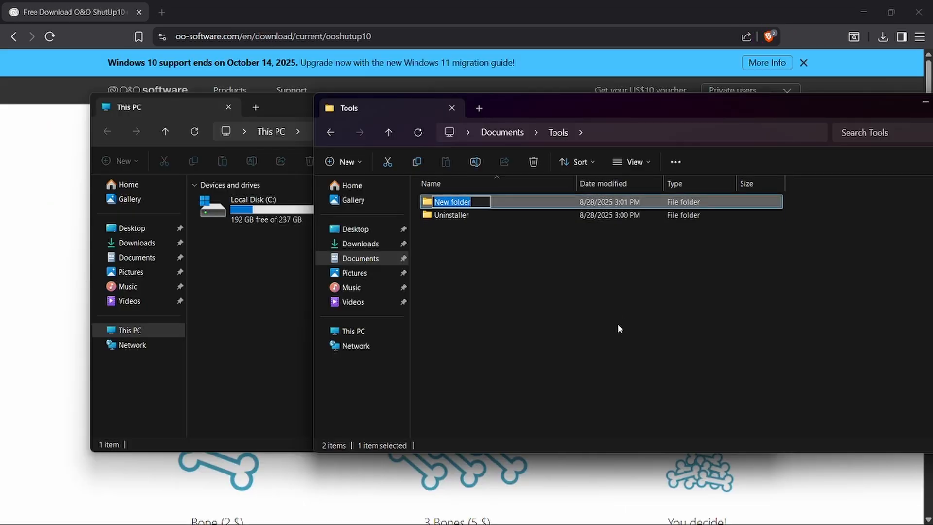
pyautogui.write('O&O')
pyautogui.press('Return')
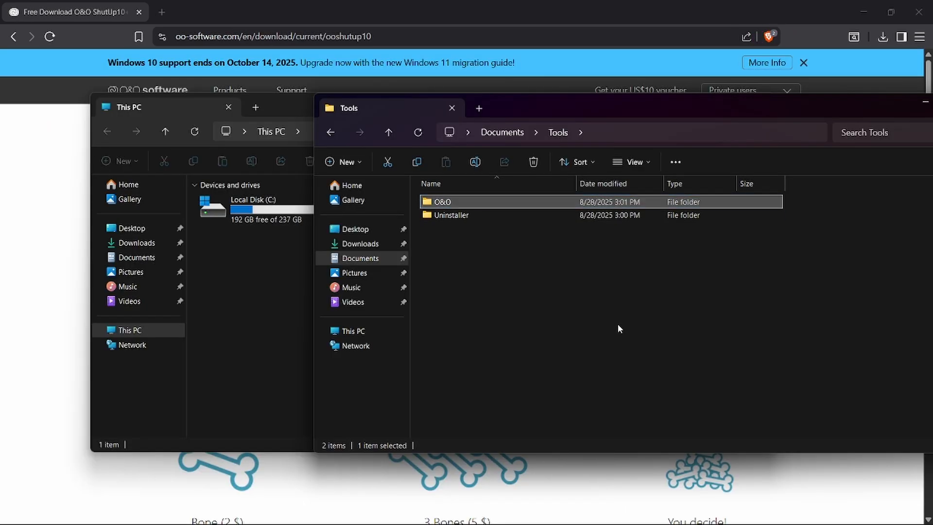
# - Move the OOSU10 application from Downloads into the O&O folder inside Tools
pyautogui.click(138, 257)
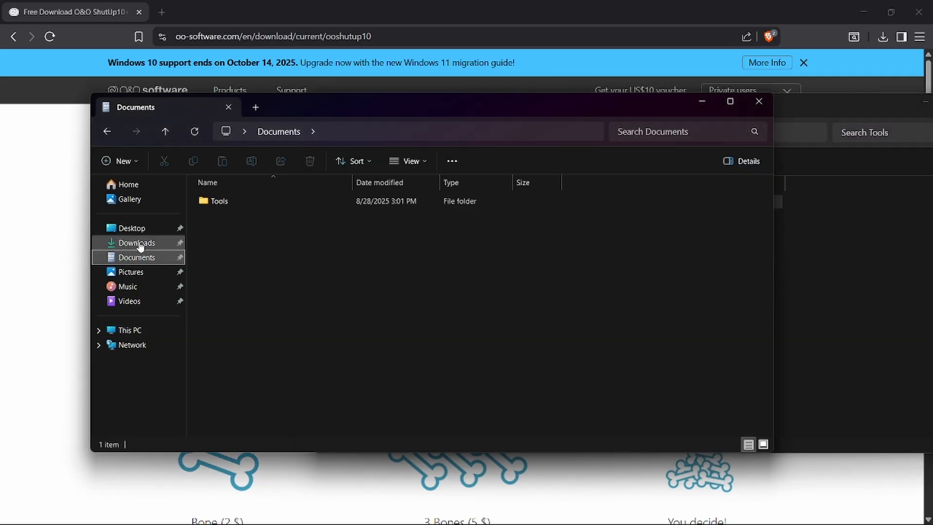
pyautogui.click(151, 244)
pyautogui.moveTo(508, 105); pyautogui.dragTo(524, 247)
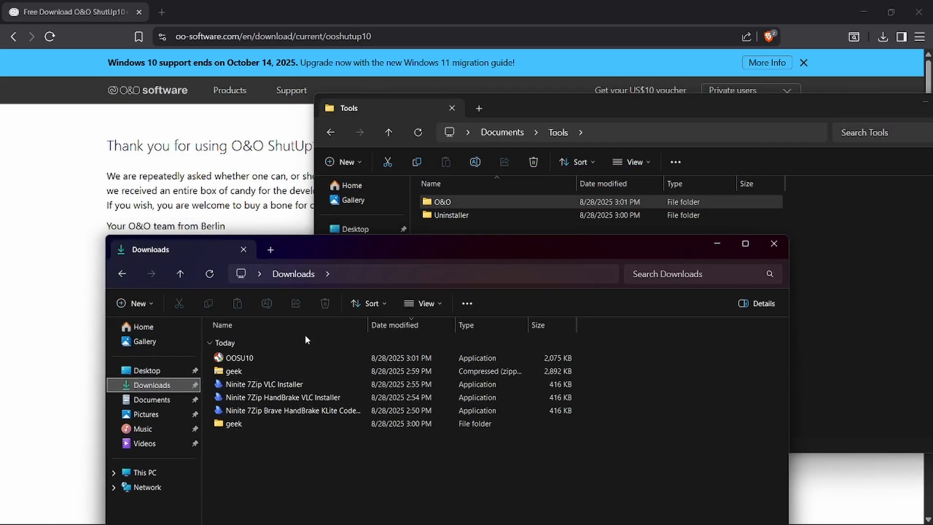
pyautogui.moveTo(255, 353); pyautogui.dragTo(368, 243)
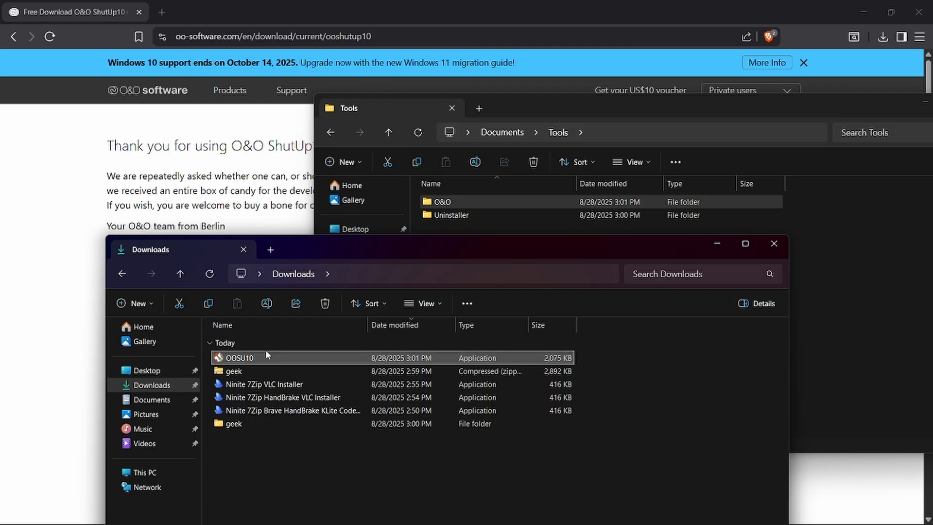
pyautogui.moveTo(265, 354); pyautogui.dragTo(475, 205)
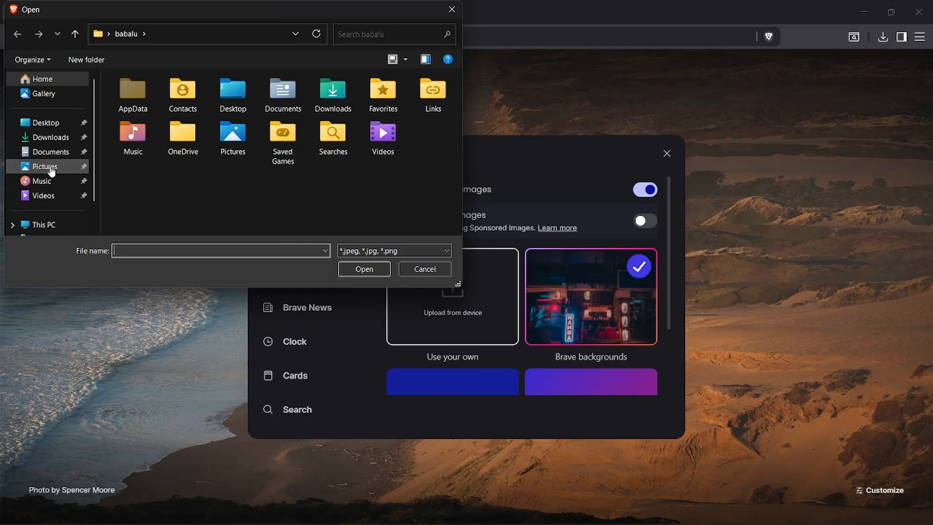
# - Upload the cat, cats-in-space and cesar images from the User folder in Pictures as Brave's new tab backgrounds
pyautogui.click(47, 167)
pyautogui.doubleClick(131, 138)
pyautogui.click(141, 119)
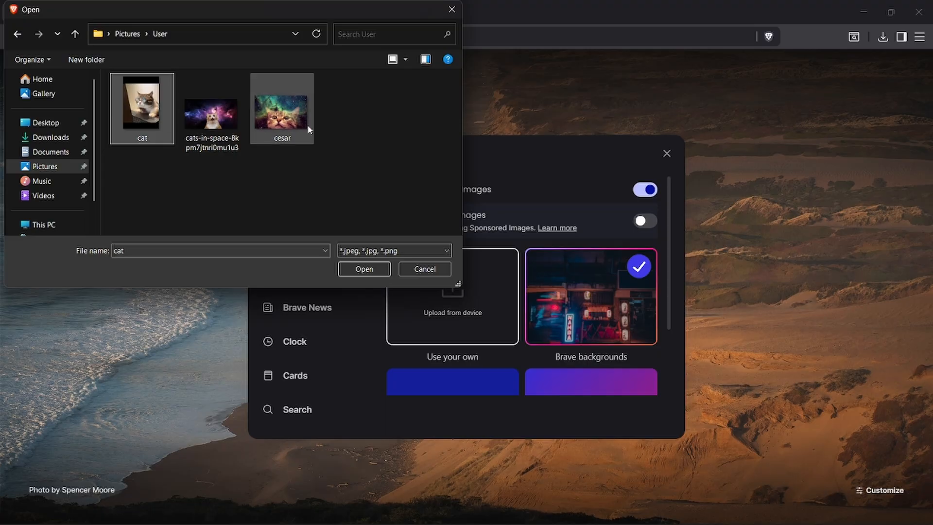
pyautogui.keyDown('shift'); pyautogui.click(282, 113); pyautogui.keyUp('shift')
pyautogui.click(363, 269)
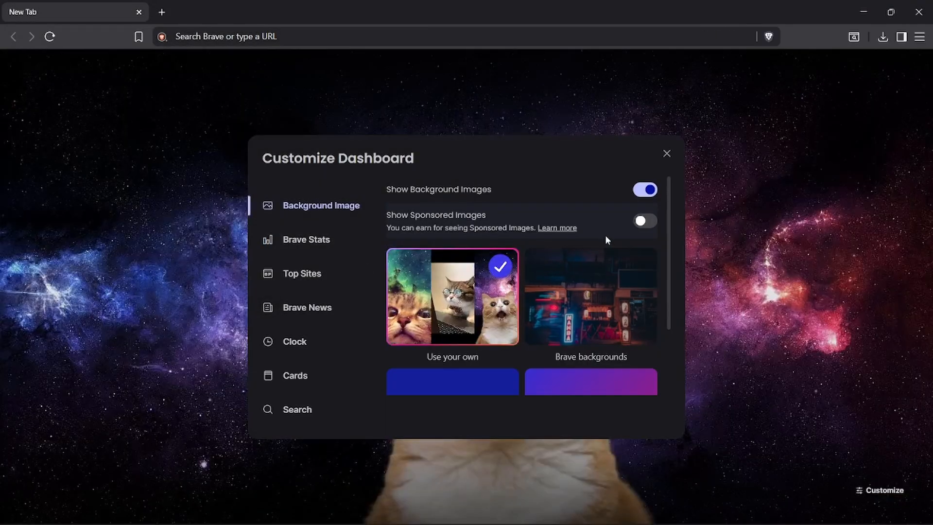
# - Turn on refreshing of the uploaded background images for every new tab and close the dashboard customization
pyautogui.scroll(-3, 636, 238)
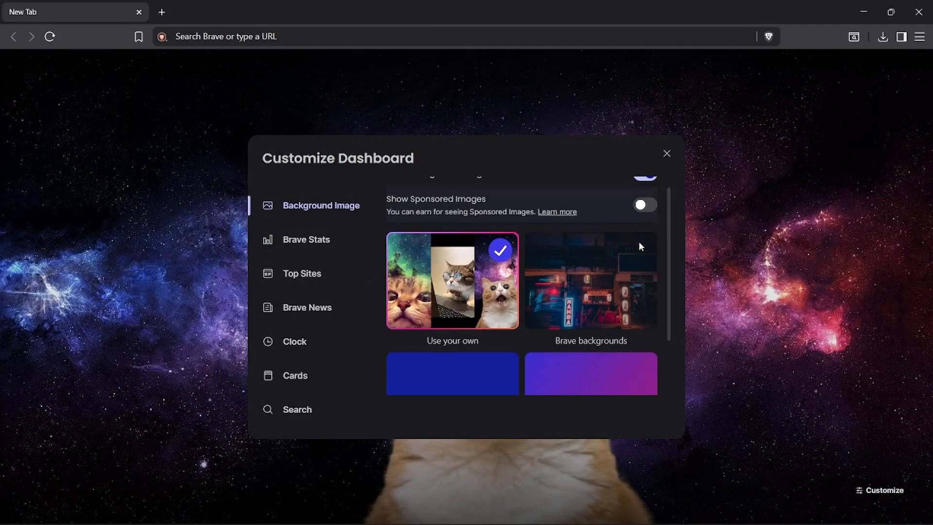
pyautogui.click(476, 245)
pyautogui.scroll(-2, 591, 301)
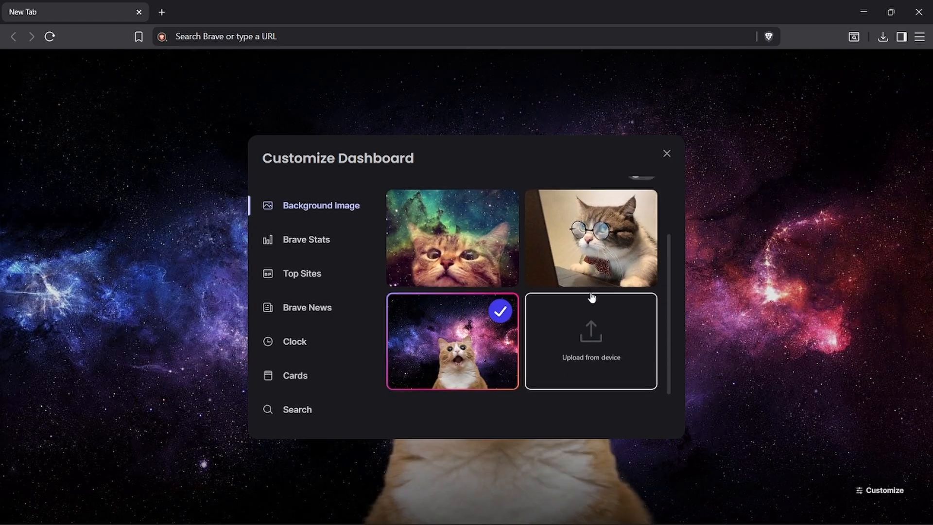
pyautogui.scroll(3, 592, 298)
pyautogui.click(641, 249)
pyautogui.click(665, 153)
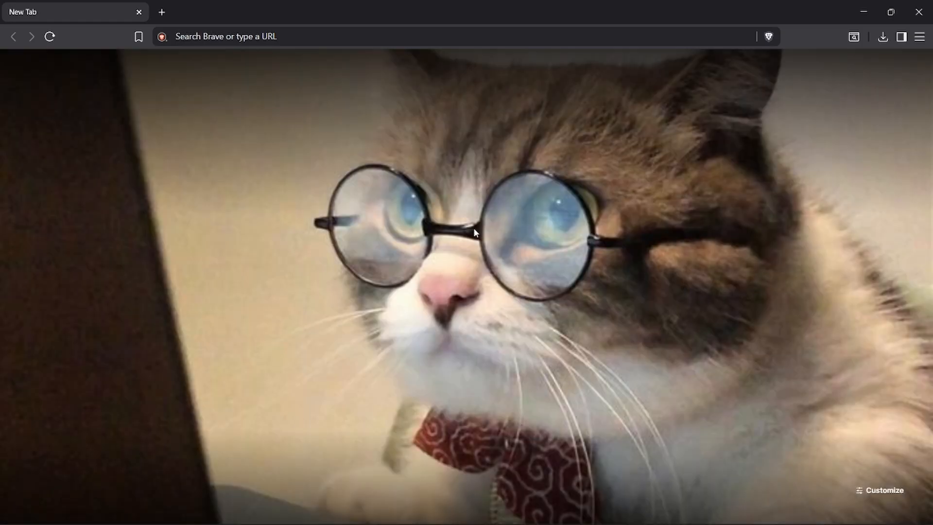
# - Reload the new tab page repeatedly to check that the uploaded backgrounds rotate
pyautogui.click(49, 37)
pyautogui.click(49, 36)
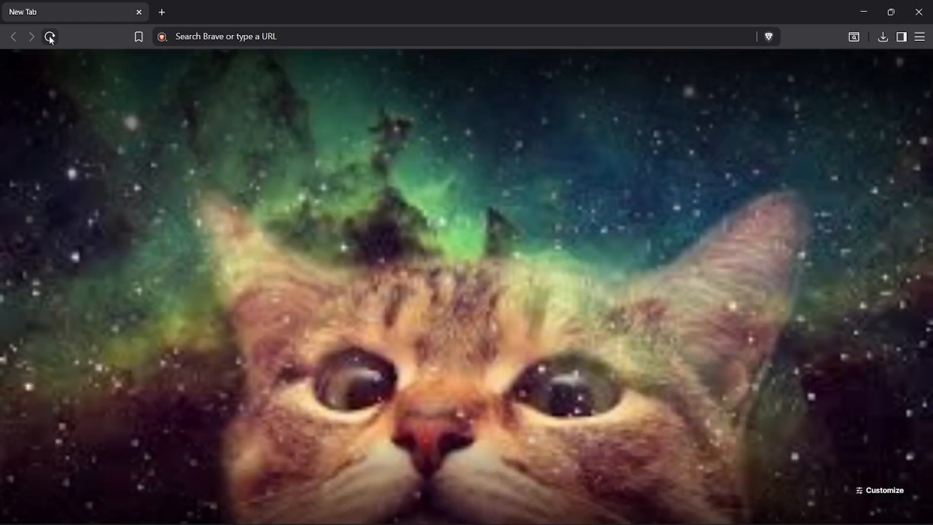
pyautogui.click(49, 37)
pyautogui.click(49, 37)
pyautogui.click(49, 37)
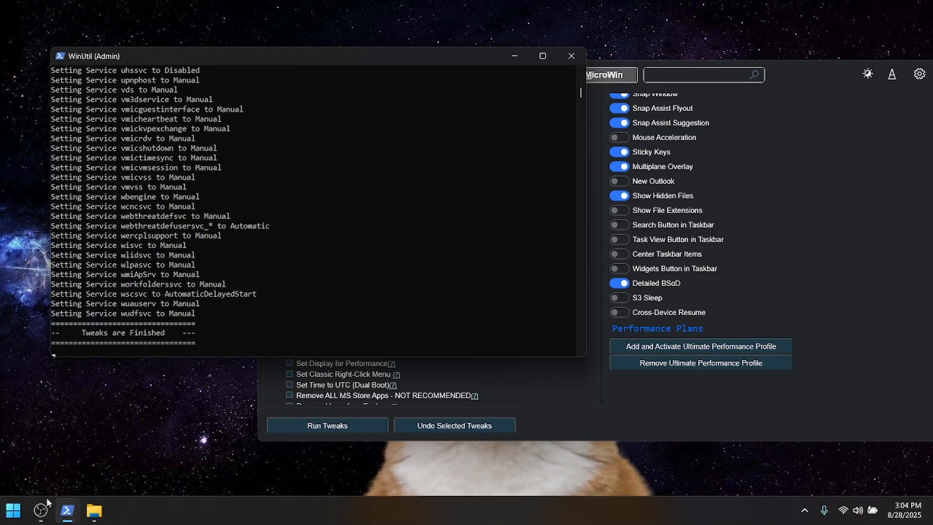
# - Restart the computer to apply the finished WinUtil tweaks
pyautogui.click(10, 505)
pyautogui.click(352, 476)
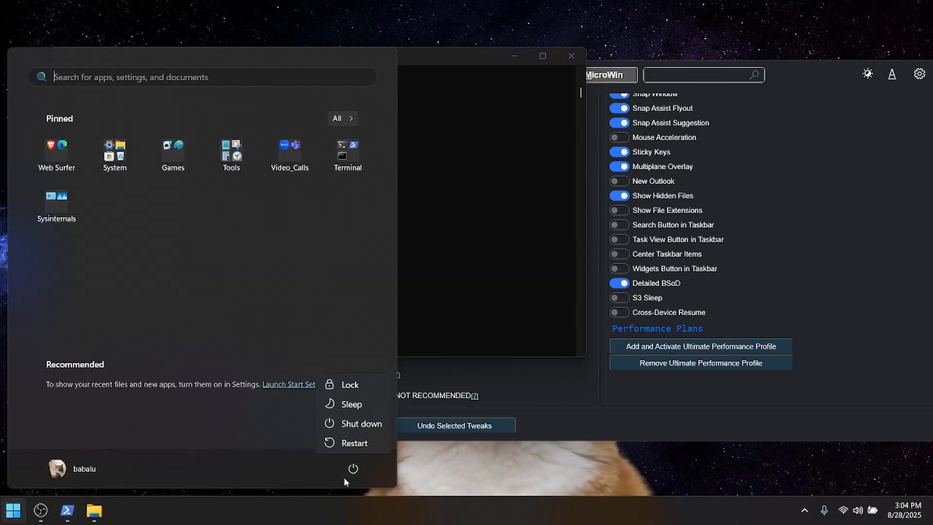
pyautogui.click(354, 443)
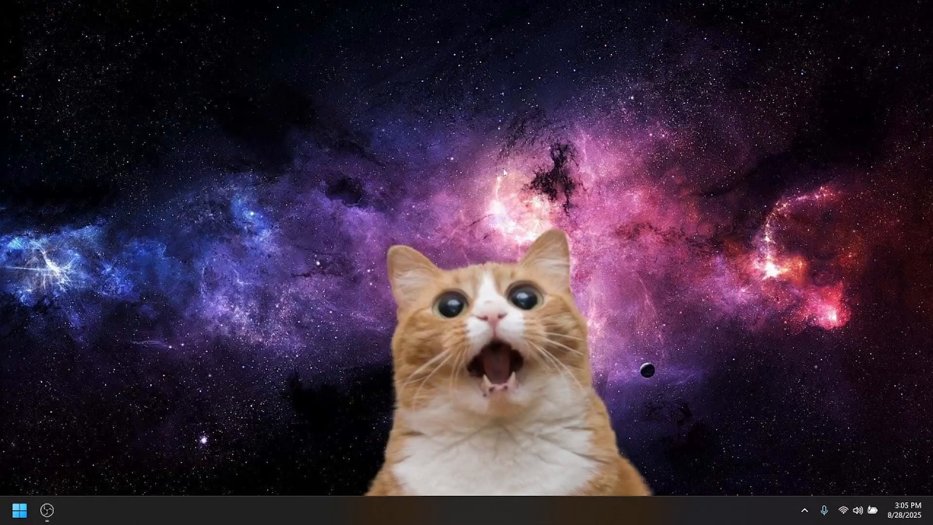
# - Open Windows Security and turn on automatic sample submission under Virus & threat protection
pyautogui.click(804, 510)
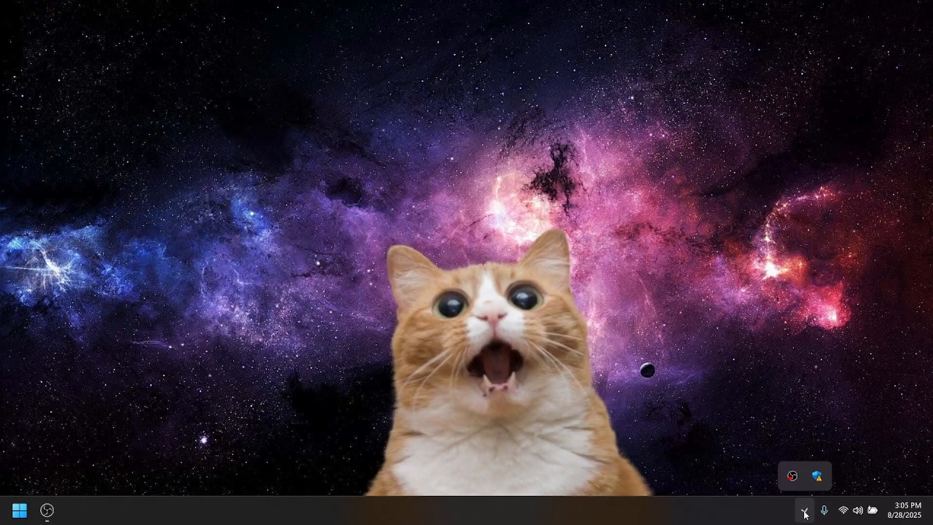
pyautogui.click(818, 473)
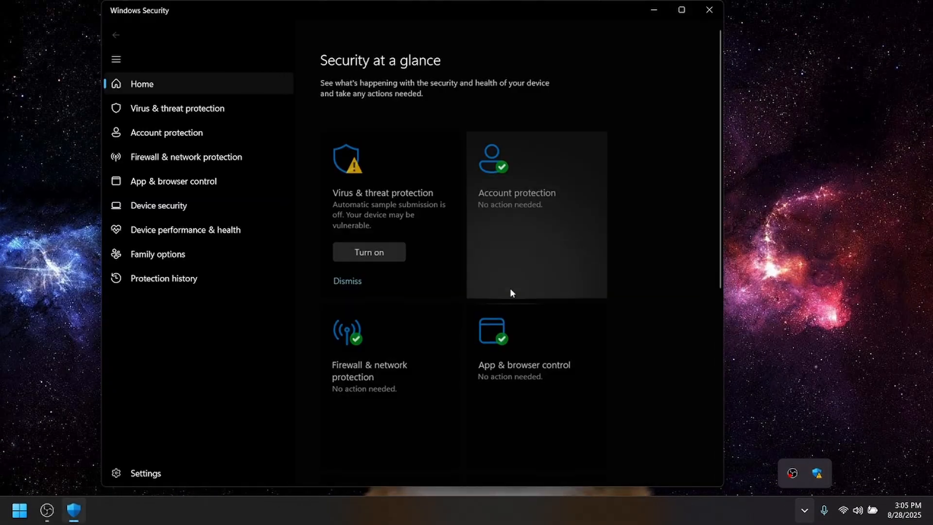
pyautogui.click(369, 249)
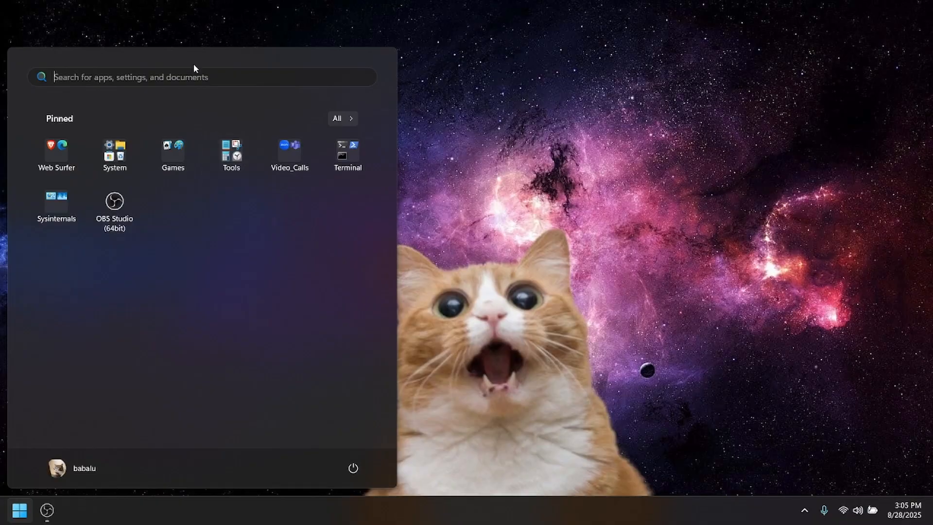
# - Open the Uninstaller folder inside Documents > Tools in File Explorer and launch the geek application
pyautogui.click(188, 77)
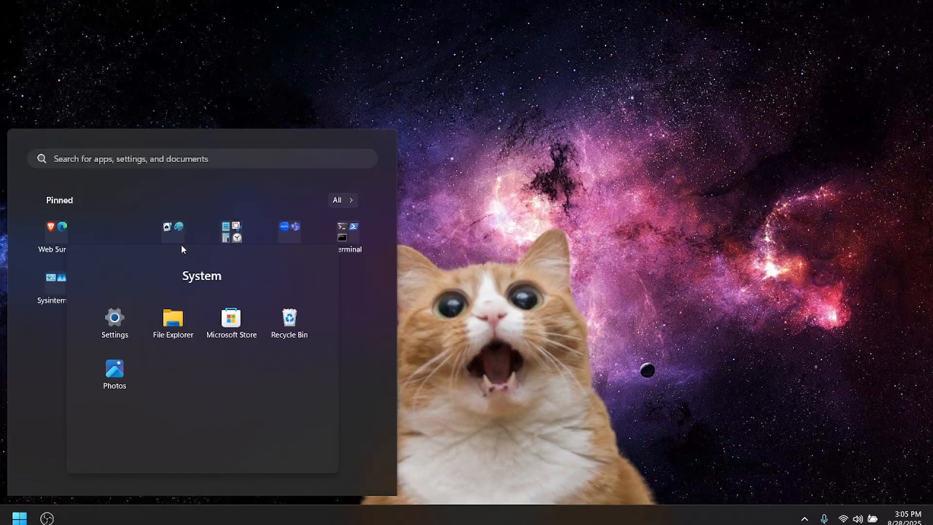
pyautogui.click(173, 318)
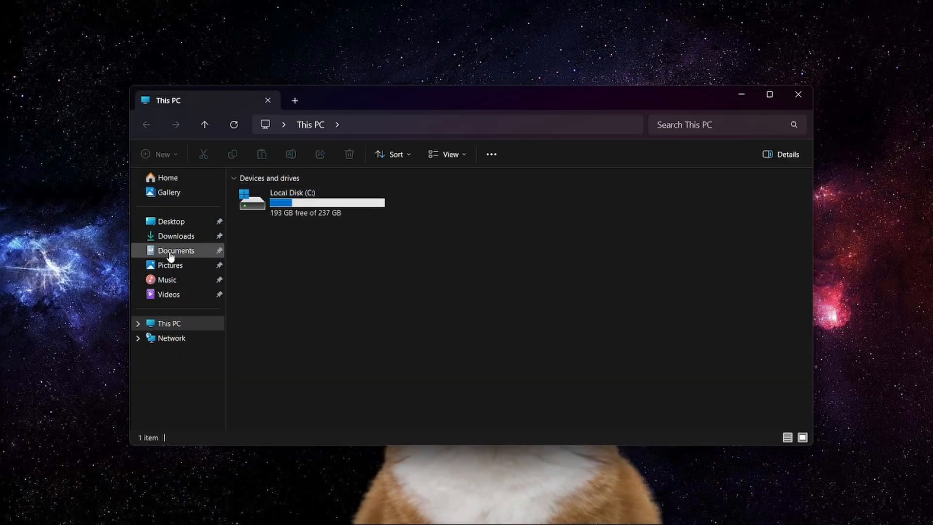
pyautogui.click(172, 251)
pyautogui.doubleClick(263, 197)
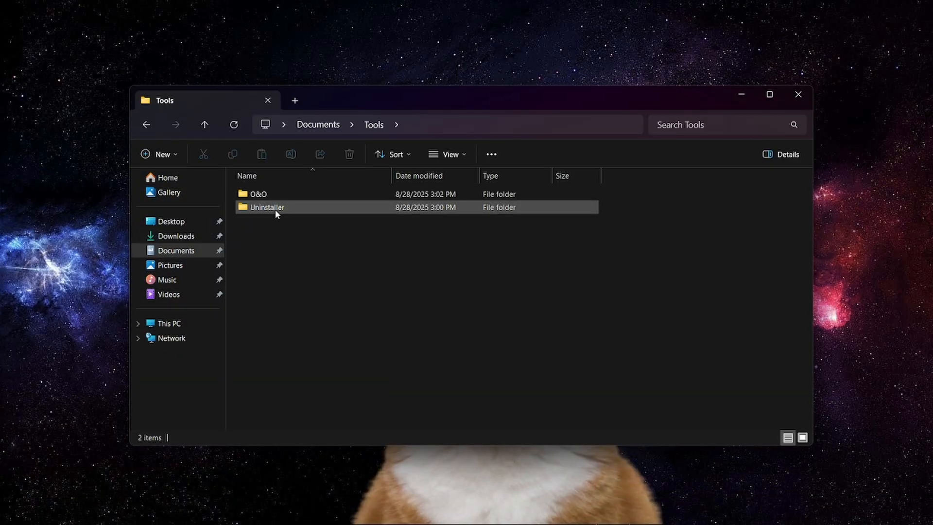
pyautogui.click(275, 208)
pyautogui.doubleClick(275, 208)
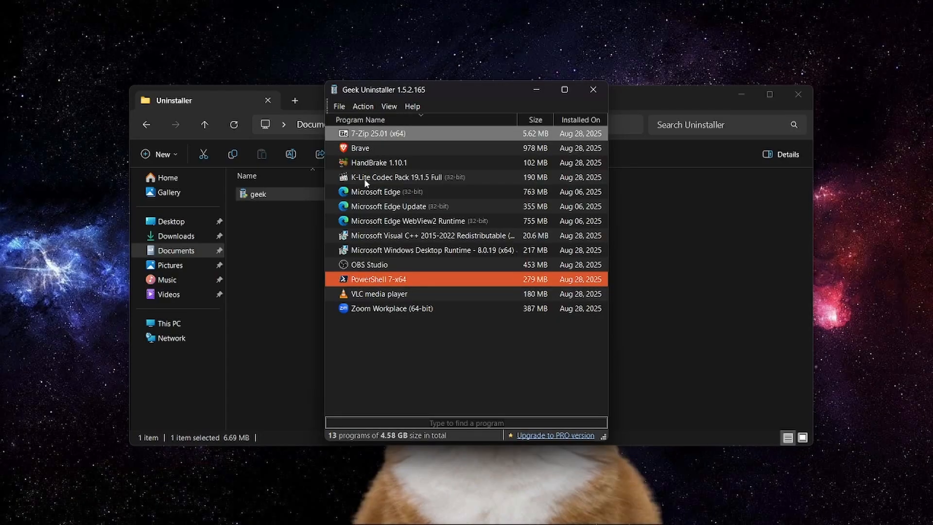
# - Switch Geek Uninstaller's program list to Windows Store apps and widen its window on both sides
pyautogui.click(363, 106)
pyautogui.click(388, 105)
pyautogui.click(388, 105)
pyautogui.click(401, 132)
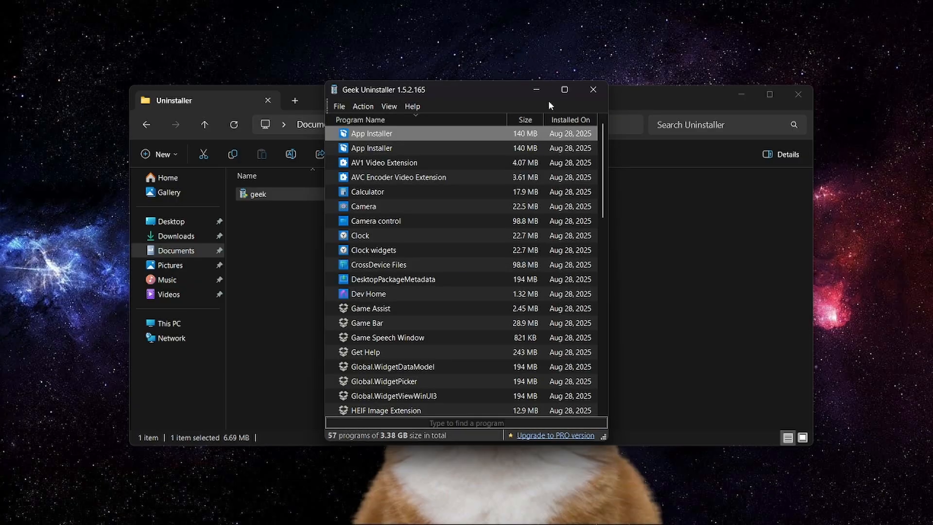
pyautogui.moveTo(747, 156); pyautogui.dragTo(773, 155)
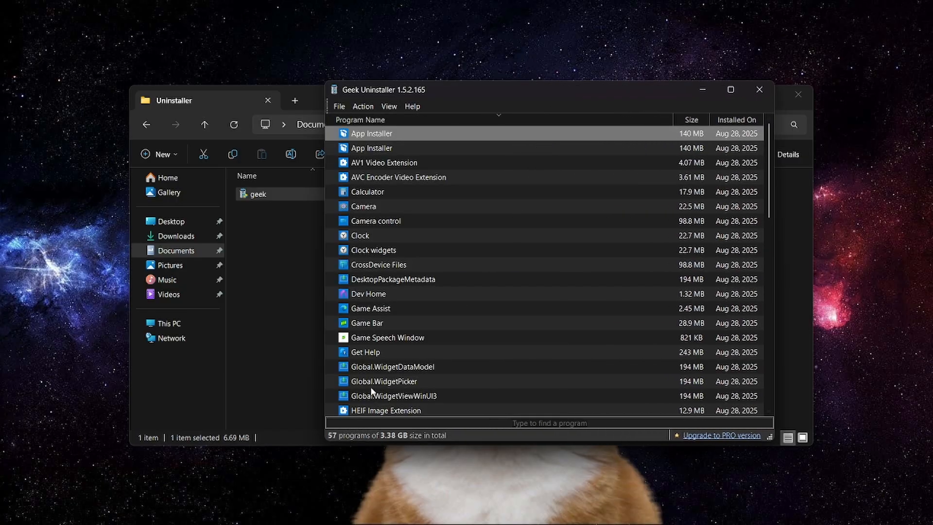
pyautogui.moveTo(322, 309); pyautogui.dragTo(243, 309)
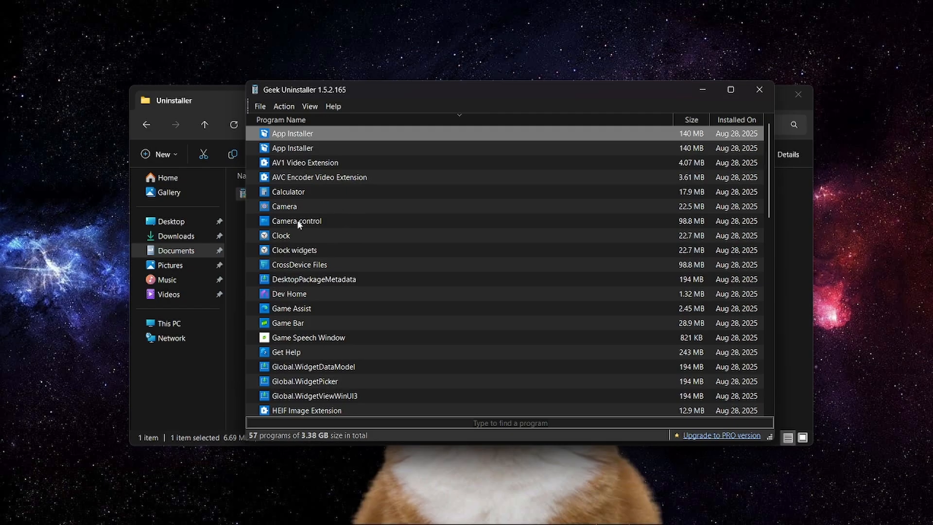
# - Uninstall the Get Help app with Geek Uninstaller and remove its leftover traces
pyautogui.scroll(-1, 302, 223)
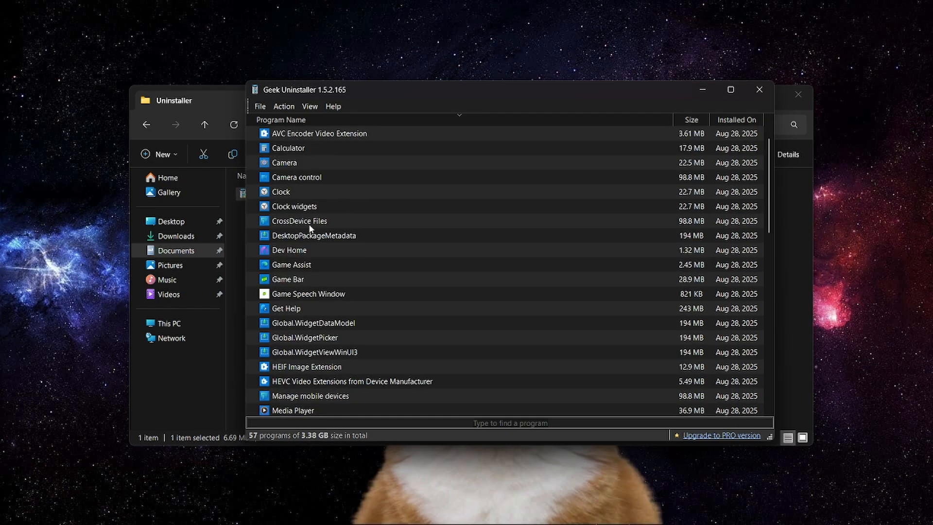
pyautogui.click(309, 225)
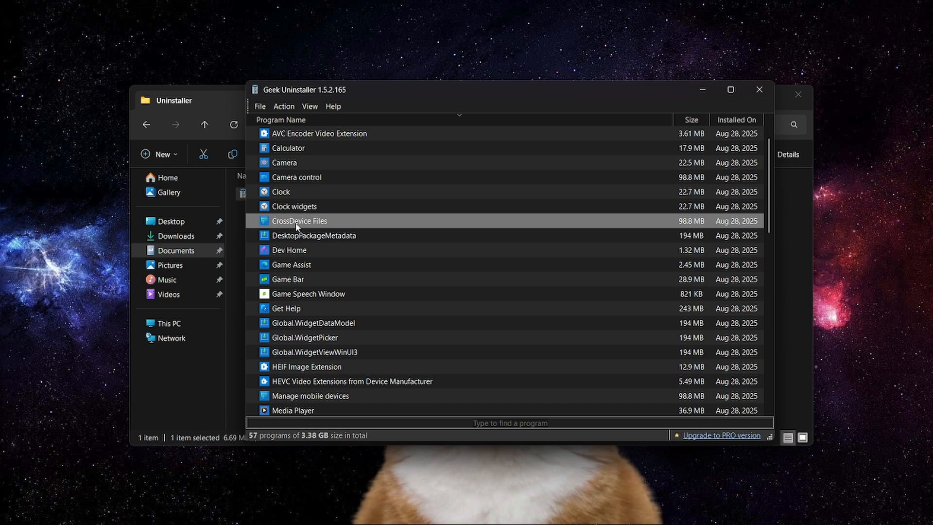
pyautogui.click(290, 251)
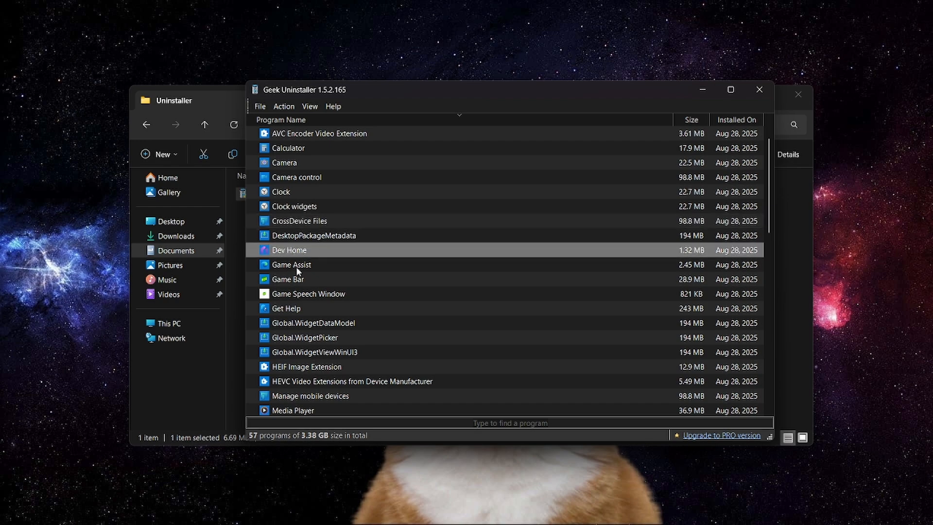
pyautogui.click(299, 266)
pyautogui.click(320, 283)
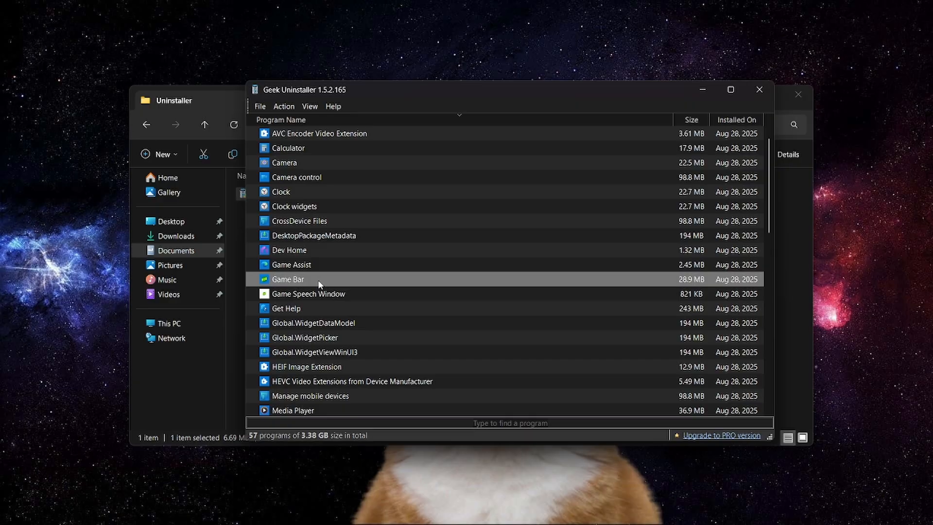
pyautogui.click(302, 309)
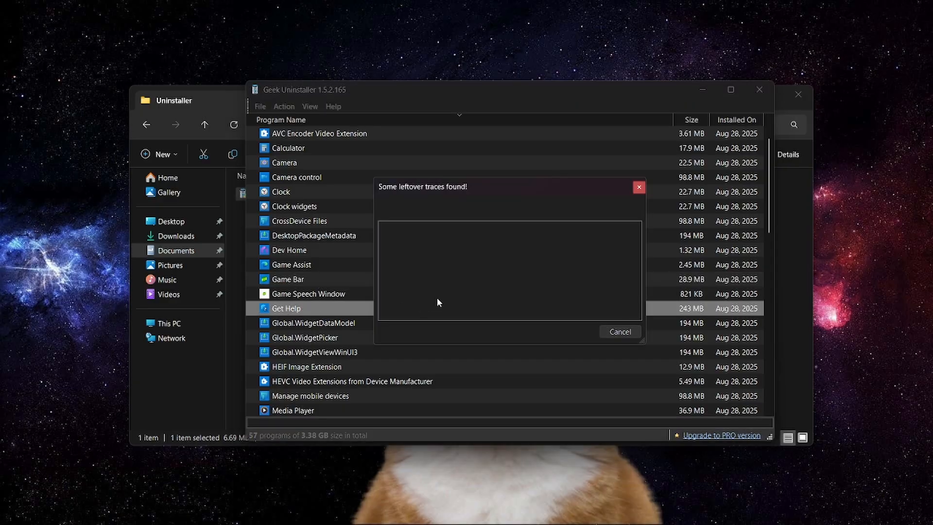
pyautogui.click(573, 330)
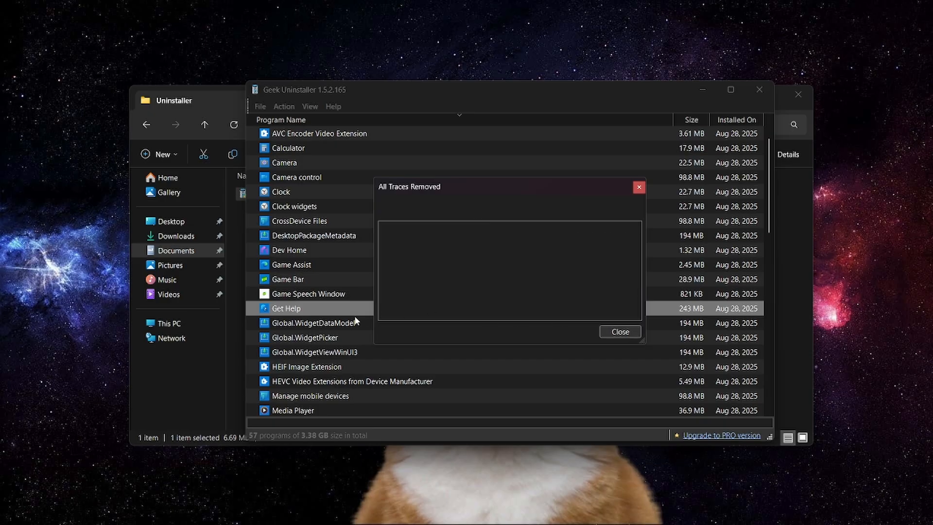
pyautogui.click(624, 334)
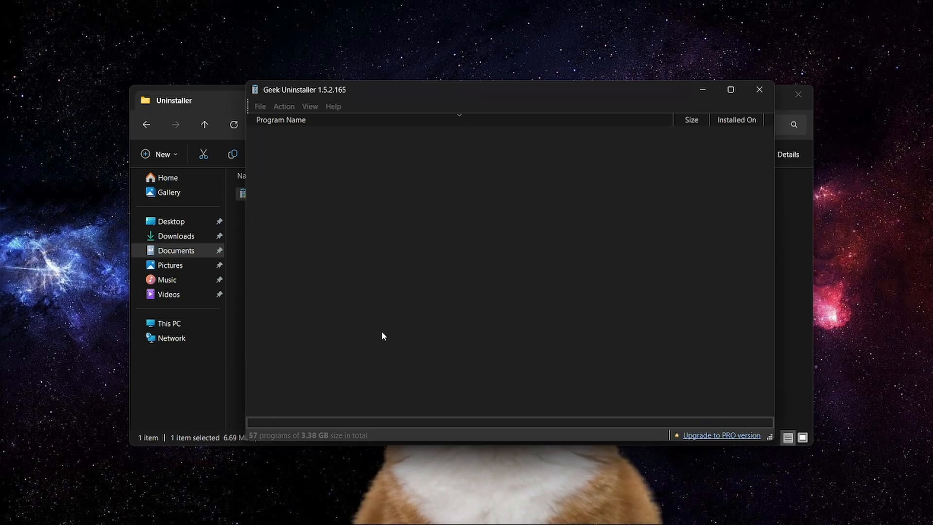
pyautogui.scroll(-1, 299, 321)
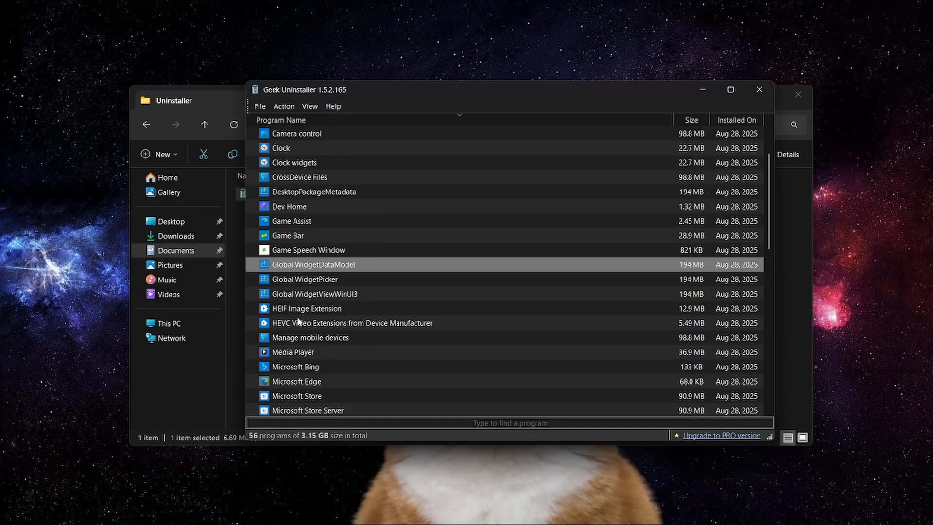
# - Uninstall the Manage mobile devices app with Geek Uninstaller and remove its leftover traces
pyautogui.scroll(-1, 299, 321)
pyautogui.doubleClick(296, 294)
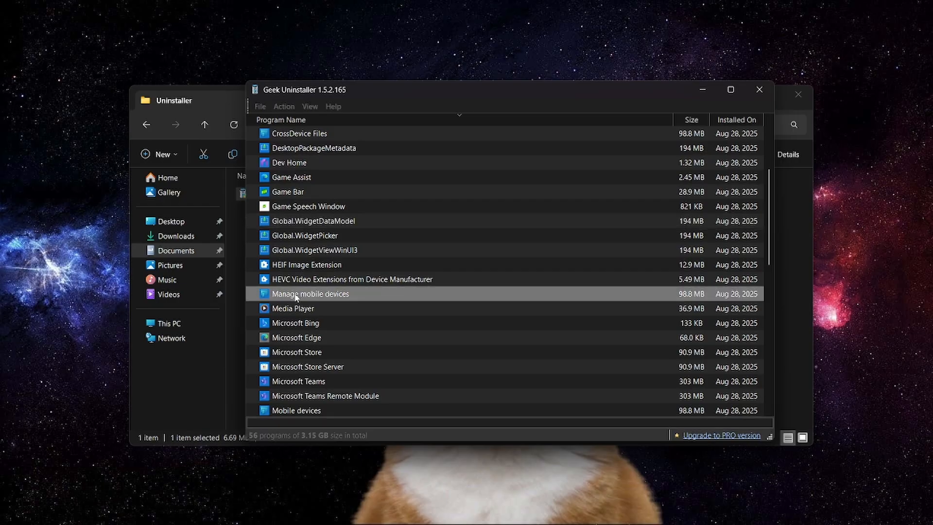
pyautogui.click(572, 334)
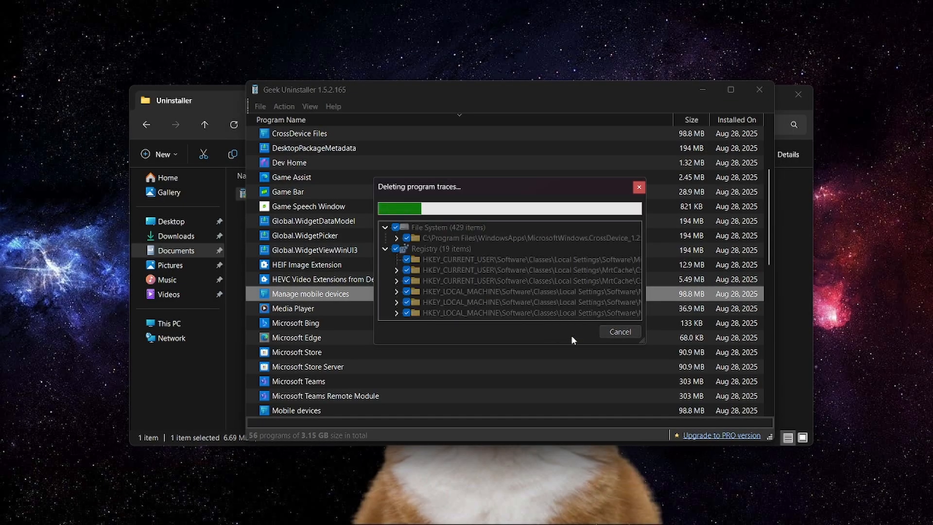
pyautogui.click(607, 330)
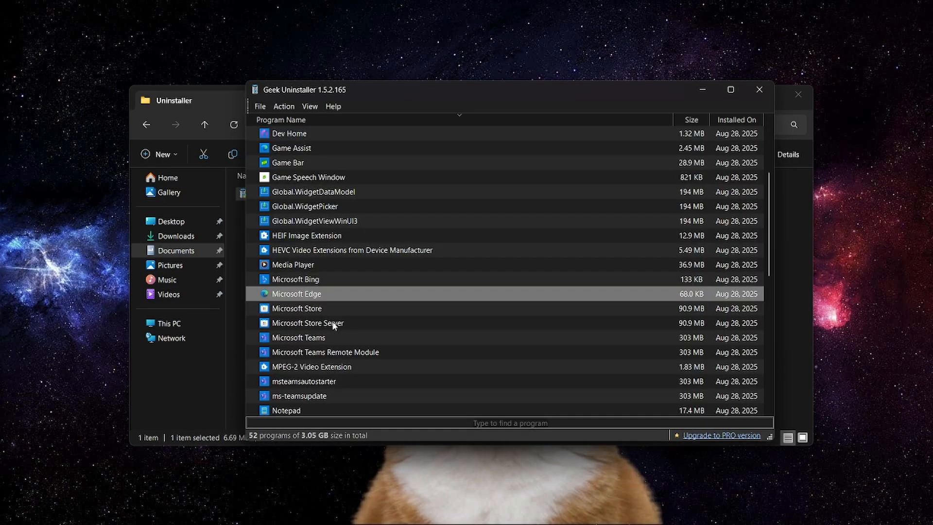
# - Uninstall the Phone Link app and remove its leftover file and registry traces
pyautogui.scroll(-4, 331, 316)
pyautogui.doubleClick(302, 309)
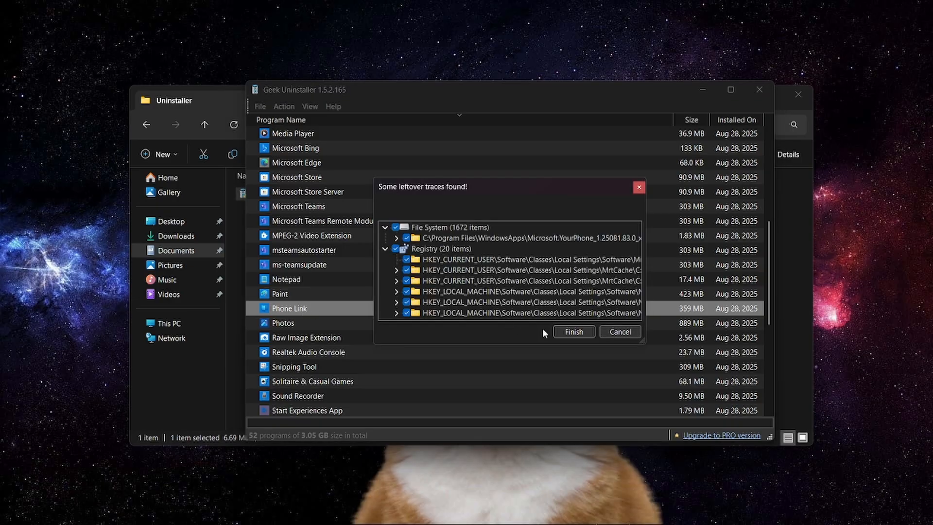
pyautogui.click(578, 334)
pyautogui.click(618, 332)
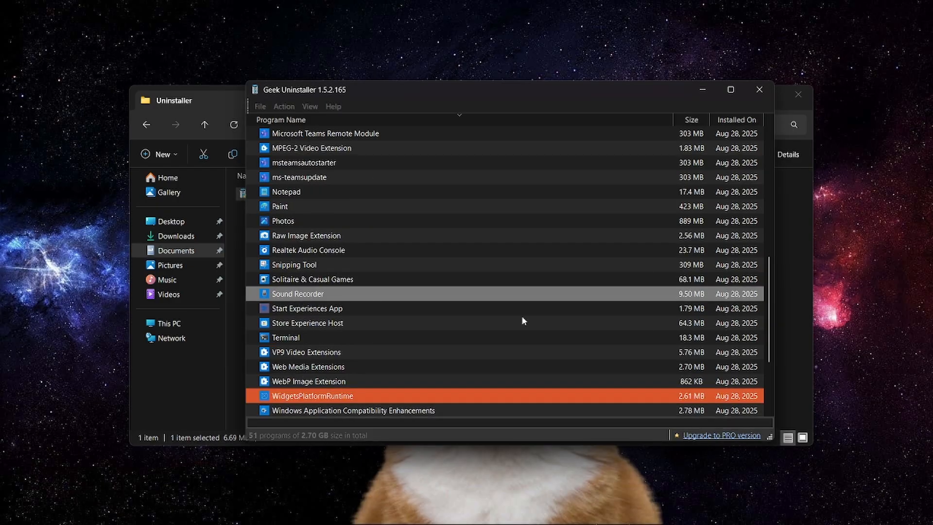
# - Uninstall Sound Recorder and Xbox Identity Provider, removing the leftover traces of both apps
pyautogui.click(569, 334)
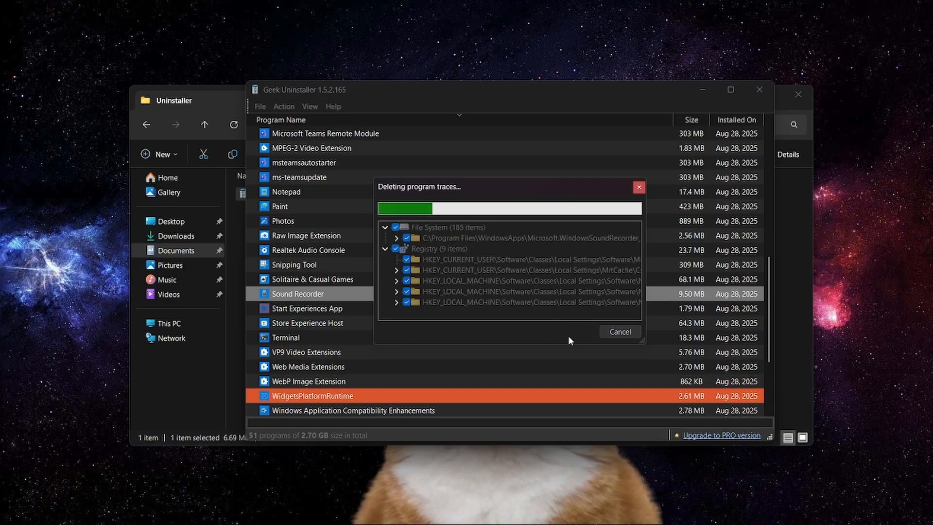
pyautogui.click(605, 331)
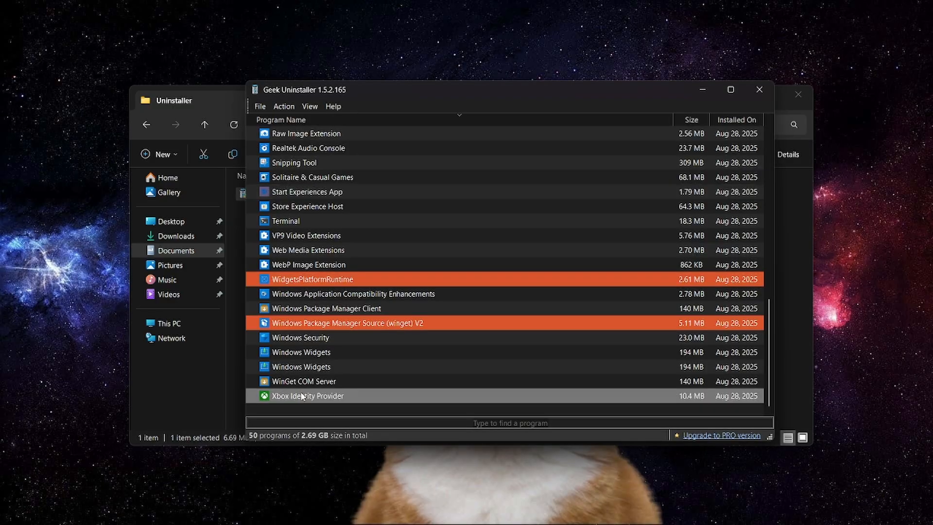
pyautogui.doubleClick(301, 396)
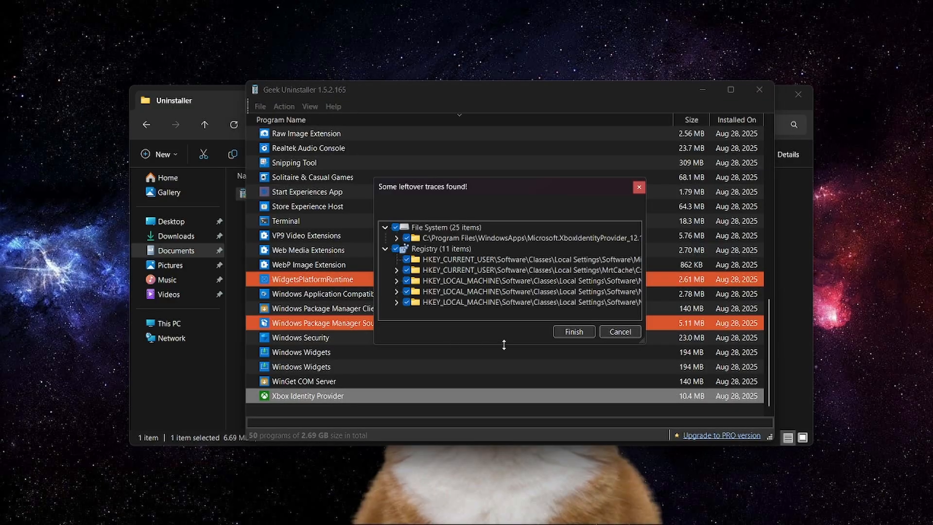
pyautogui.click(582, 335)
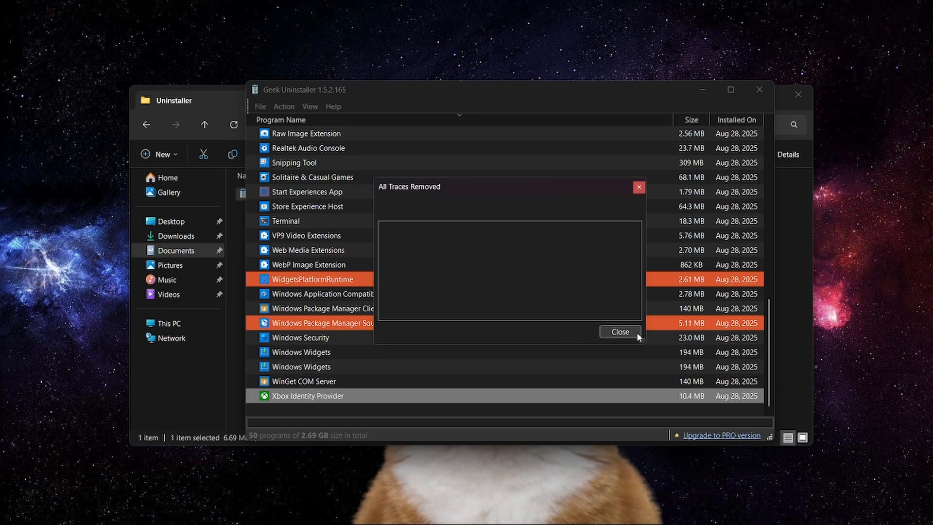
pyautogui.click(634, 332)
pyautogui.scroll(2, 328, 337)
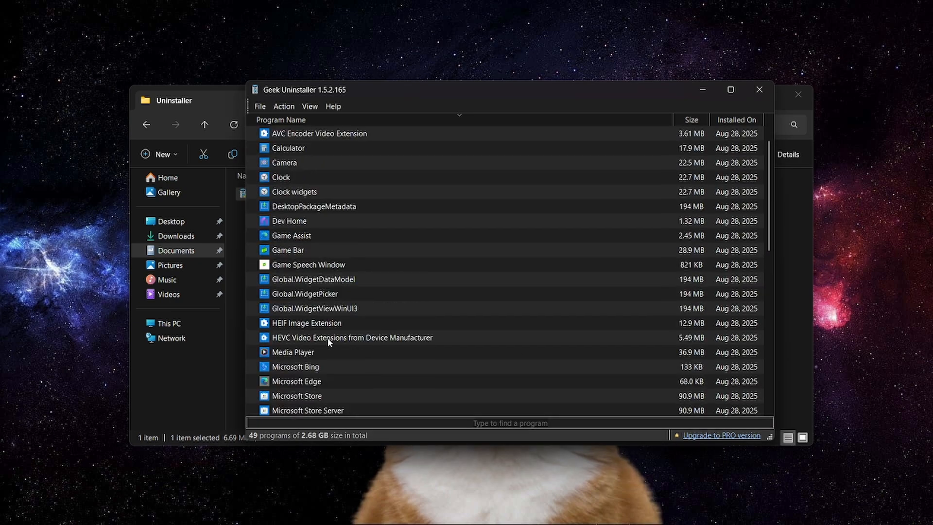
# - Close Geek Uninstaller and launch O&O ShutUp10++ from its folder inside Documents > Tools
pyautogui.hotkey('alt', 'F4')
pyautogui.click(146, 125)
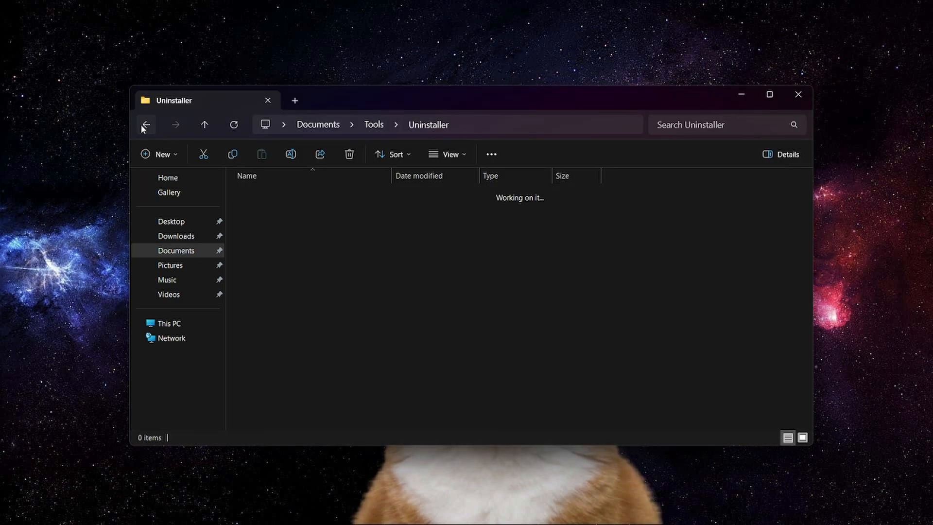
pyautogui.doubleClick(269, 191)
pyautogui.doubleClick(270, 194)
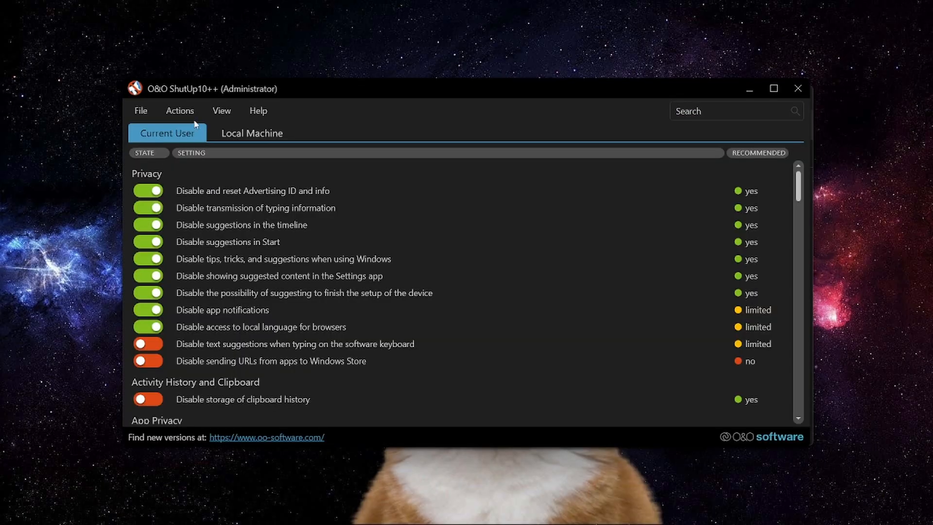
# - Apply only the recommended settings in O&O ShutUp10++, accepting the creation of a system restore point
pyautogui.click(182, 111)
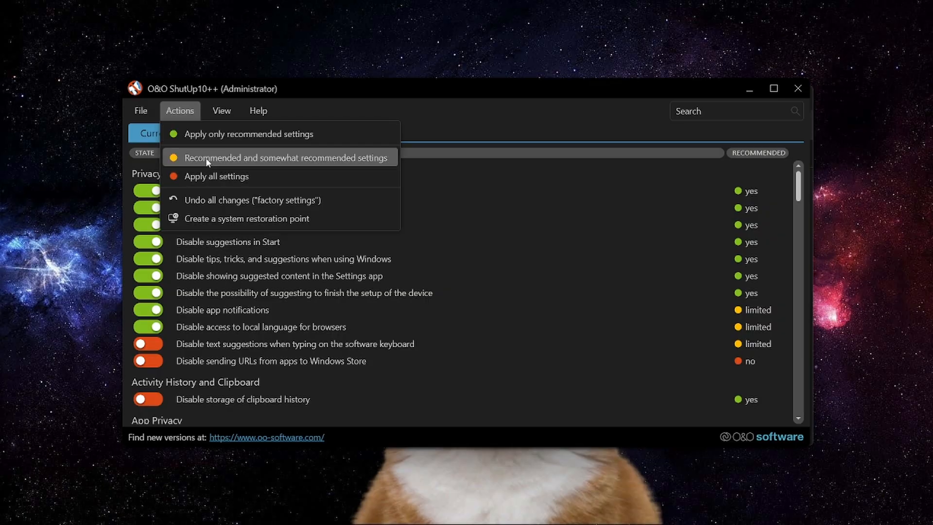
pyautogui.click(215, 134)
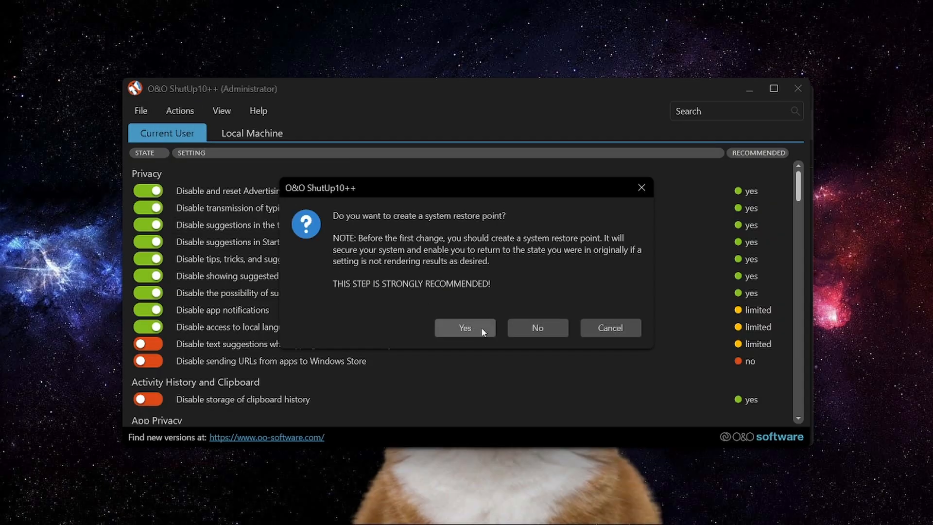
pyautogui.click(465, 327)
# - Under App Privacy, disable app access to phone calls, call history, email, tasks, messages and radios
pyautogui.scroll(-5, 267, 293)
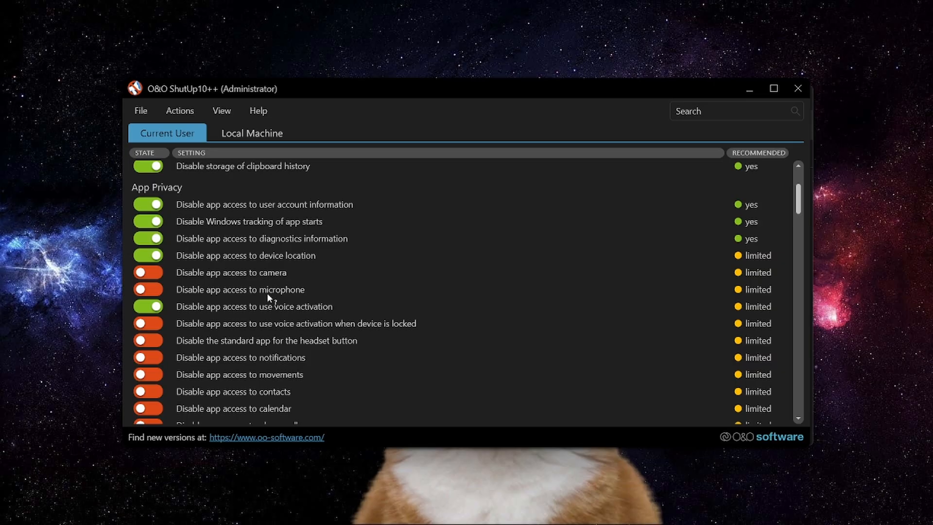
pyautogui.scroll(-2, 267, 293)
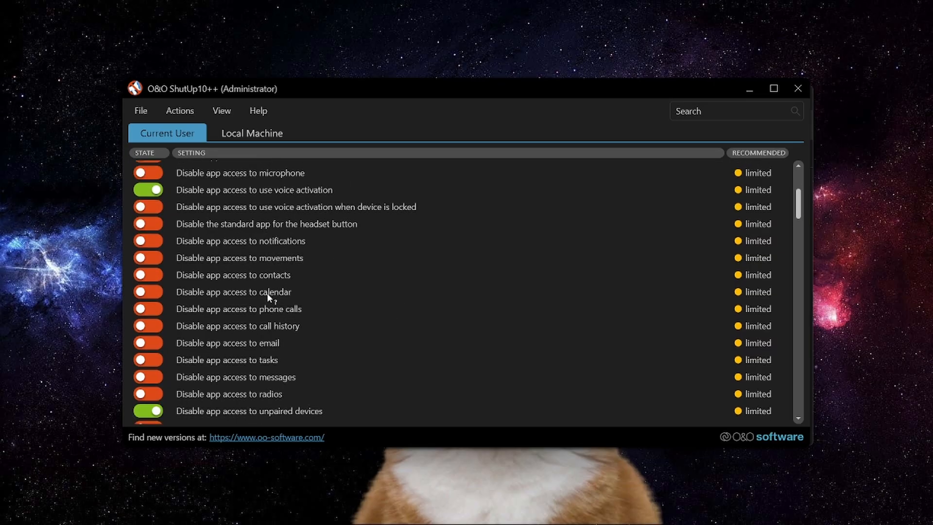
pyautogui.scroll(-2, 267, 295)
pyautogui.click(141, 225)
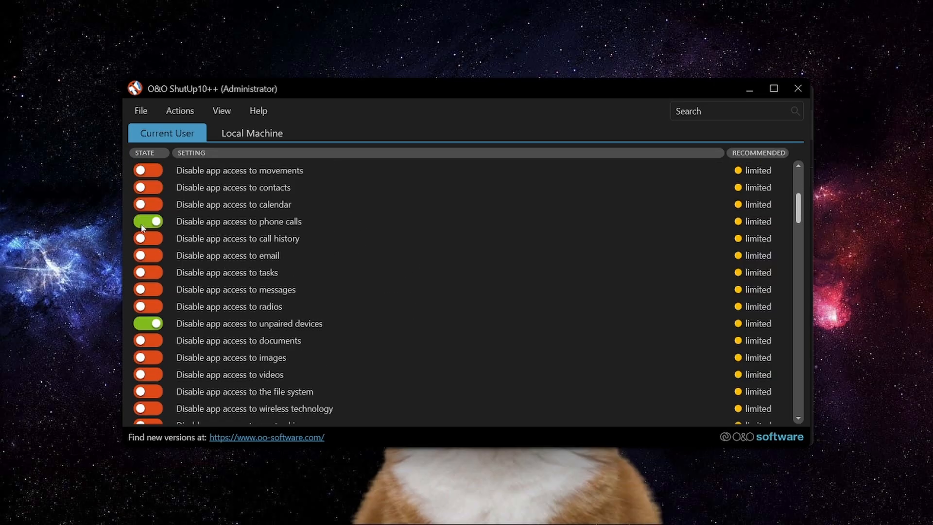
pyautogui.click(148, 259)
pyautogui.click(146, 275)
pyautogui.click(144, 291)
pyautogui.click(145, 306)
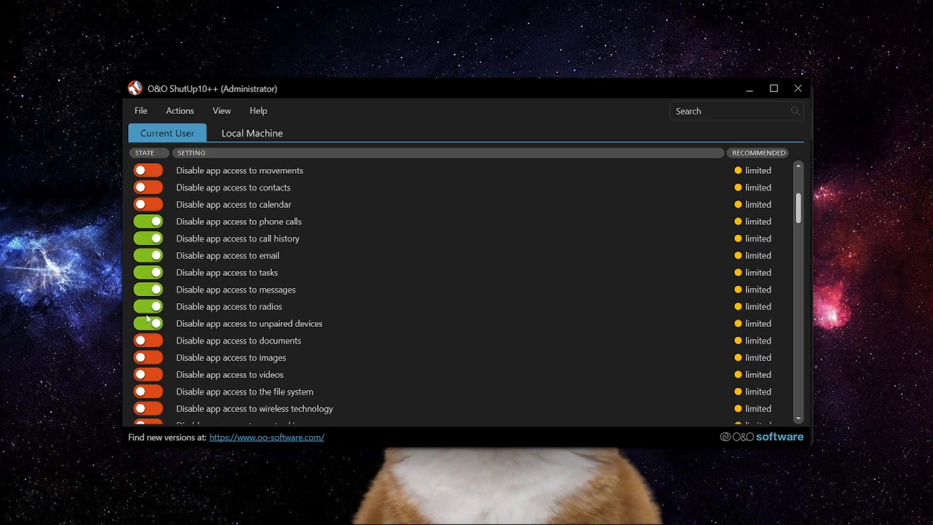
# - Disable app access to calendar, contacts, movements and notifications as well
pyautogui.scroll(2, 156, 356)
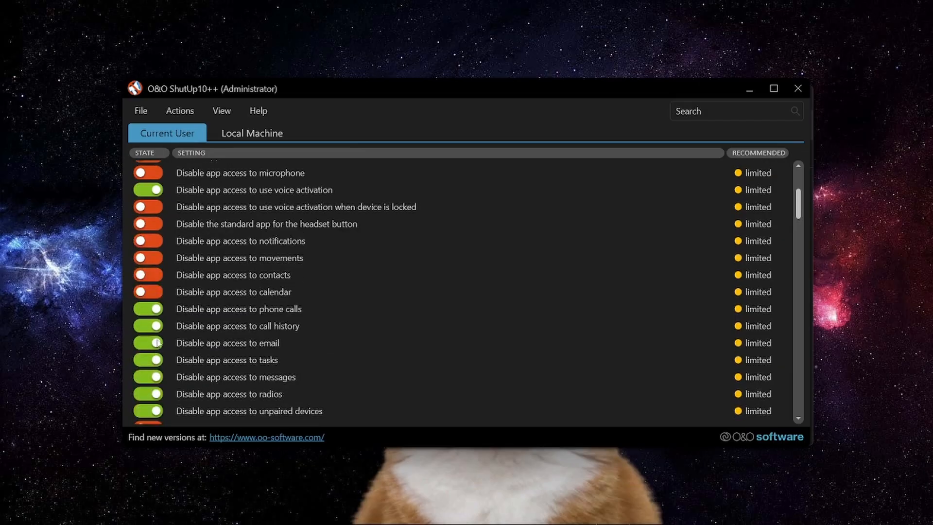
pyautogui.click(139, 293)
pyautogui.click(146, 276)
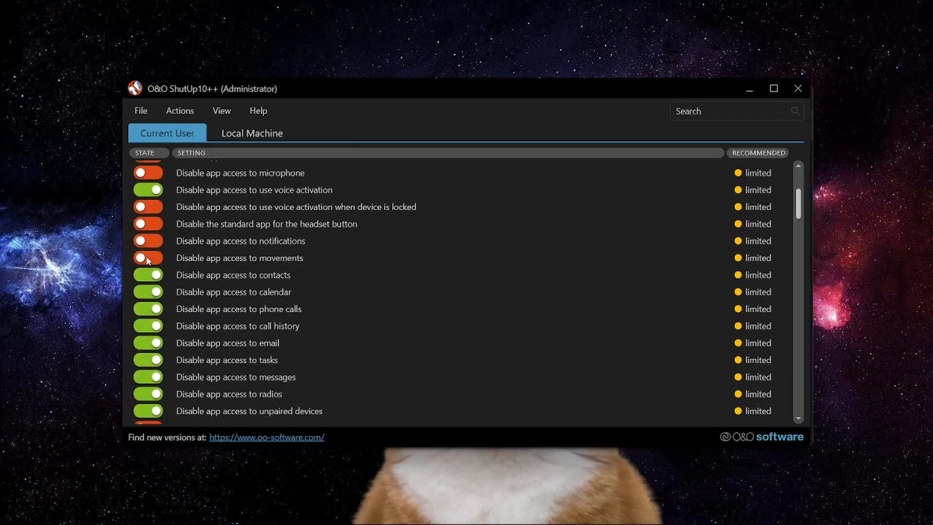
pyautogui.click(147, 261)
pyautogui.click(155, 241)
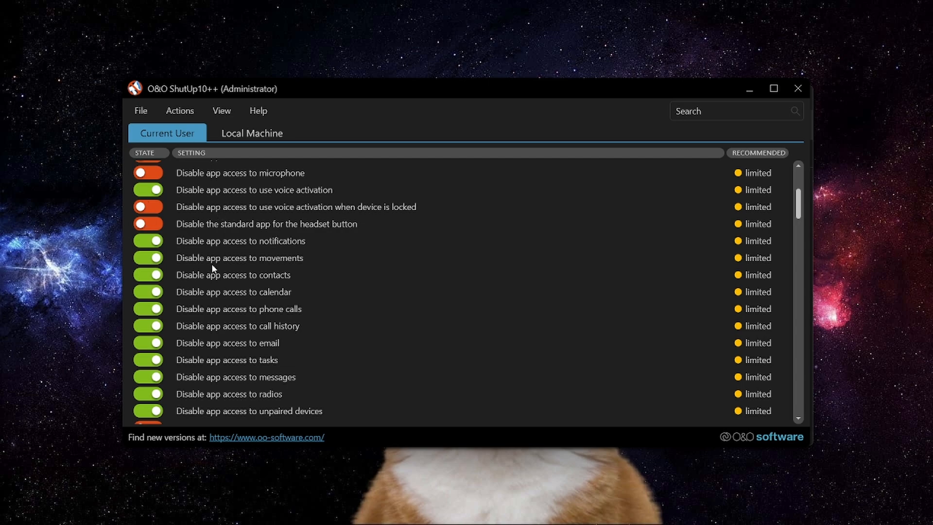
# - Review the remaining current-user privacy settings and disable the extension of Windows search with Bing
pyautogui.scroll(-15, 213, 272)
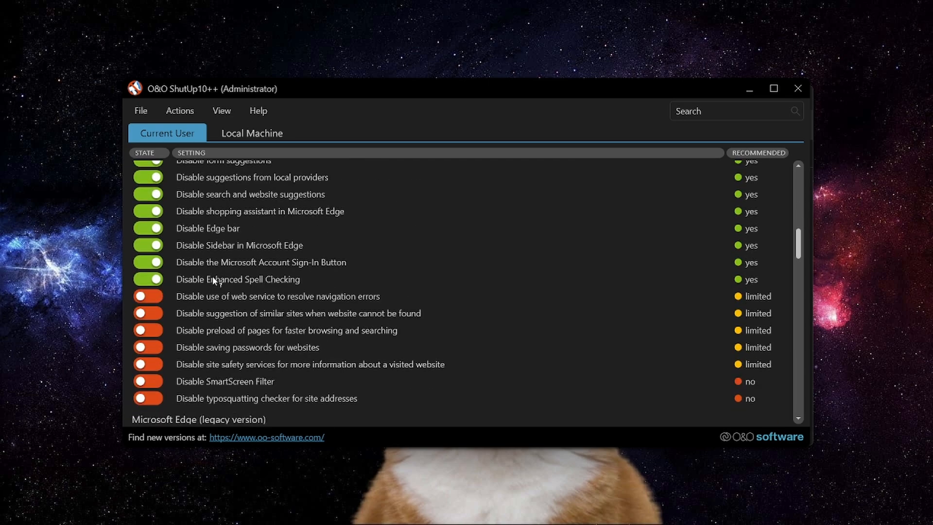
pyautogui.scroll(-3, 213, 279)
pyautogui.scroll(-1, 213, 279)
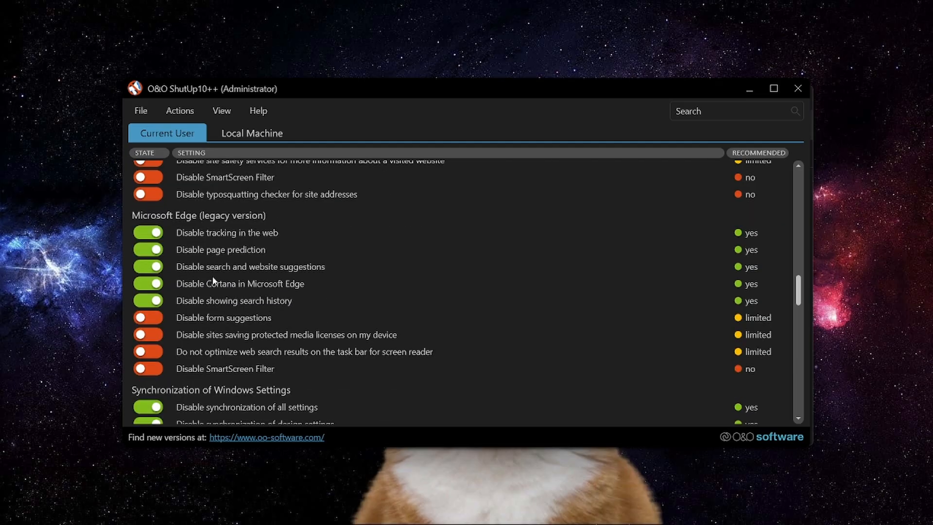
pyautogui.scroll(-9, 213, 280)
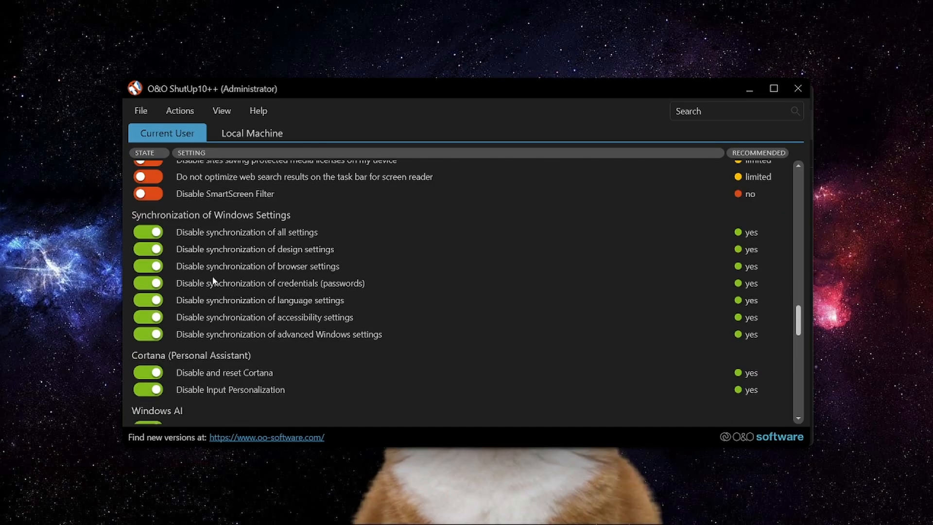
pyautogui.scroll(-4, 219, 312)
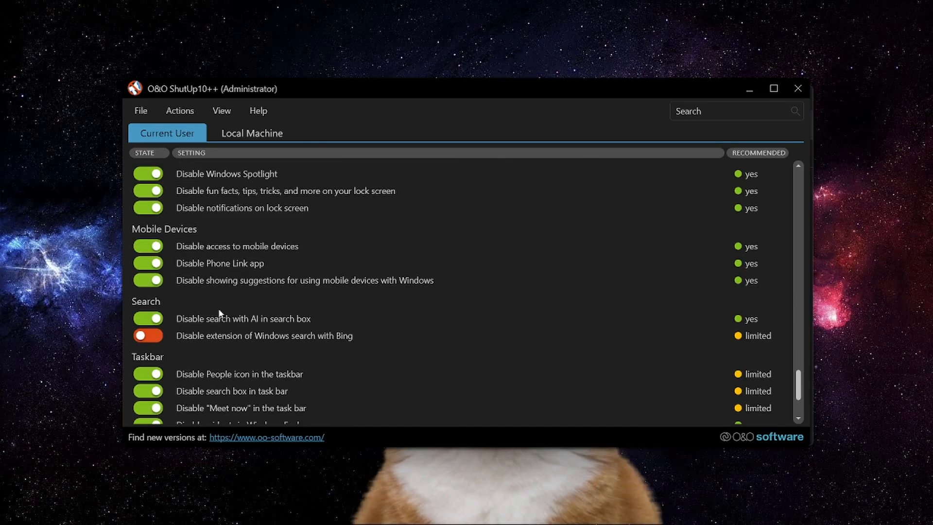
pyautogui.click(156, 336)
pyautogui.scroll(-2, 229, 334)
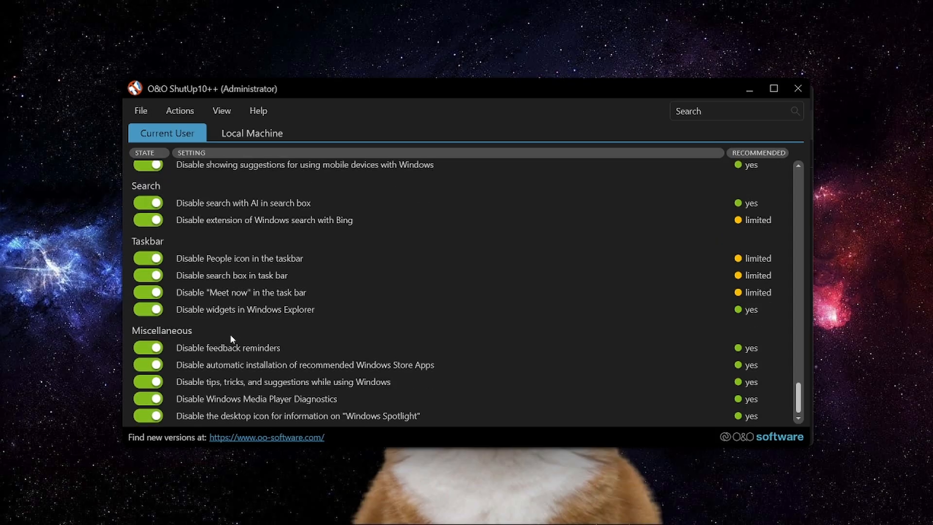
# - Exit O&O ShutUp10++ and acknowledge its closing message
pyautogui.scroll(7, 230, 334)
pyautogui.click(141, 112)
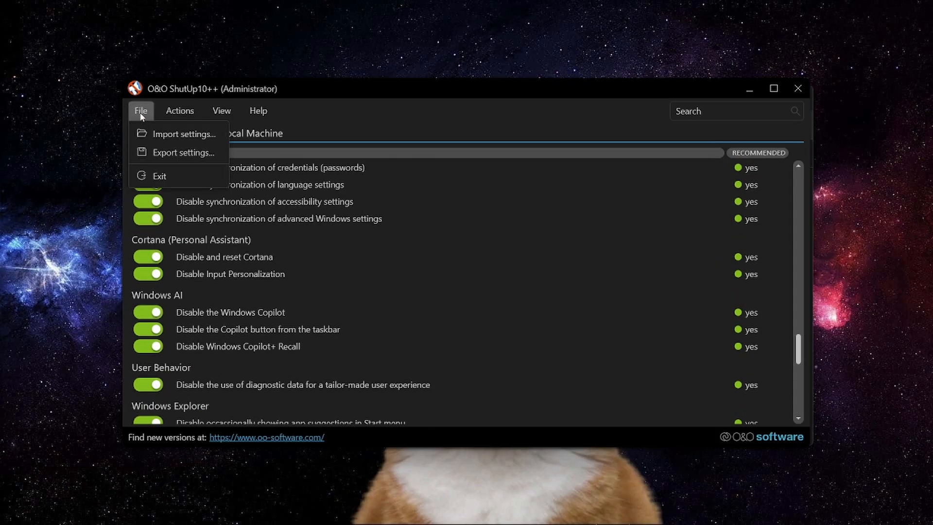
pyautogui.click(161, 176)
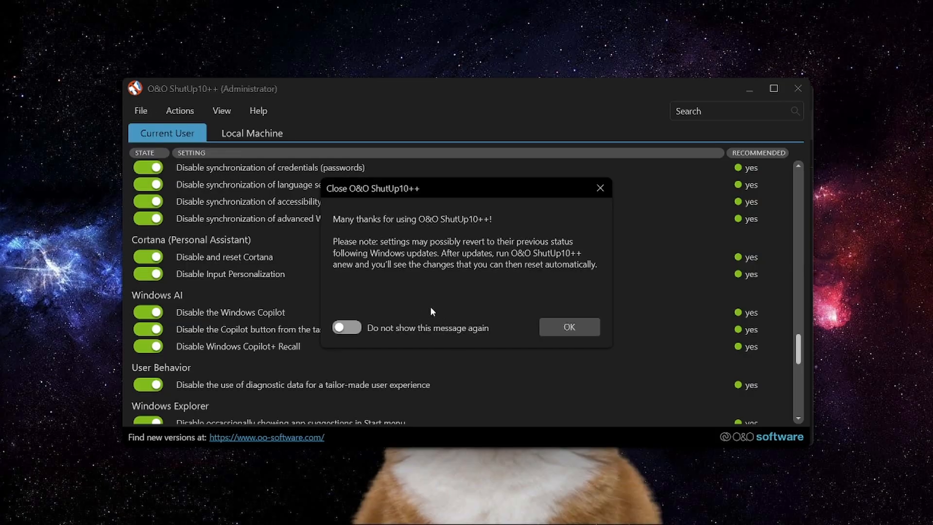
pyautogui.click(567, 326)
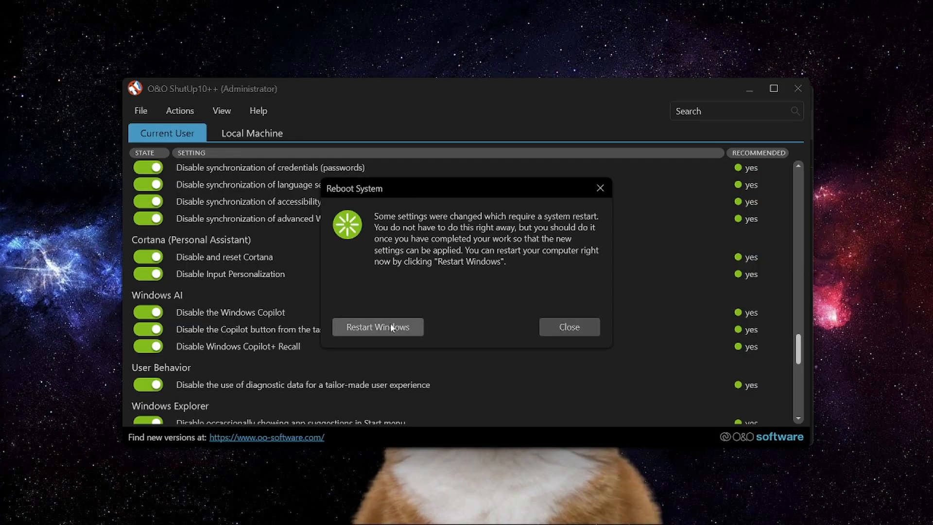
# - Launch Brave from the Web Surfer folder of the Start menu and open the Web Store from its extensions page
pyautogui.moveTo(170, 505)
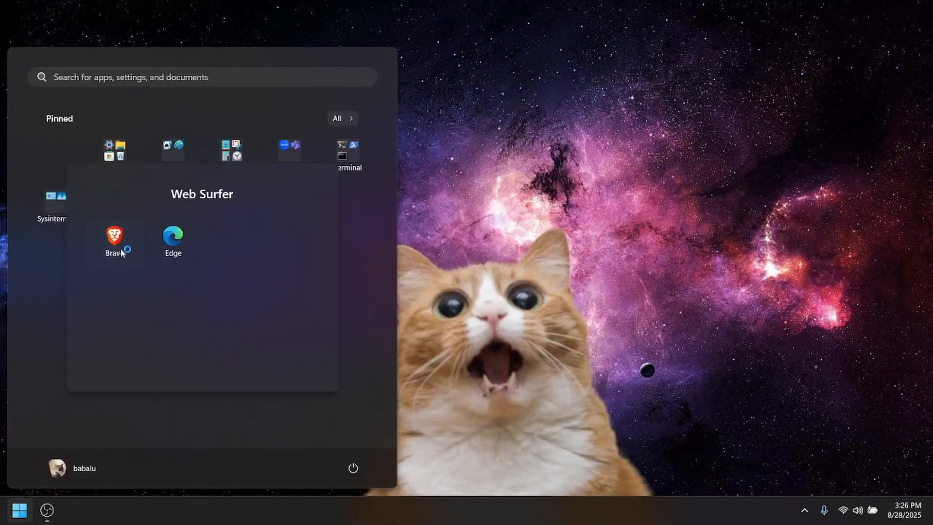
pyautogui.click(121, 234)
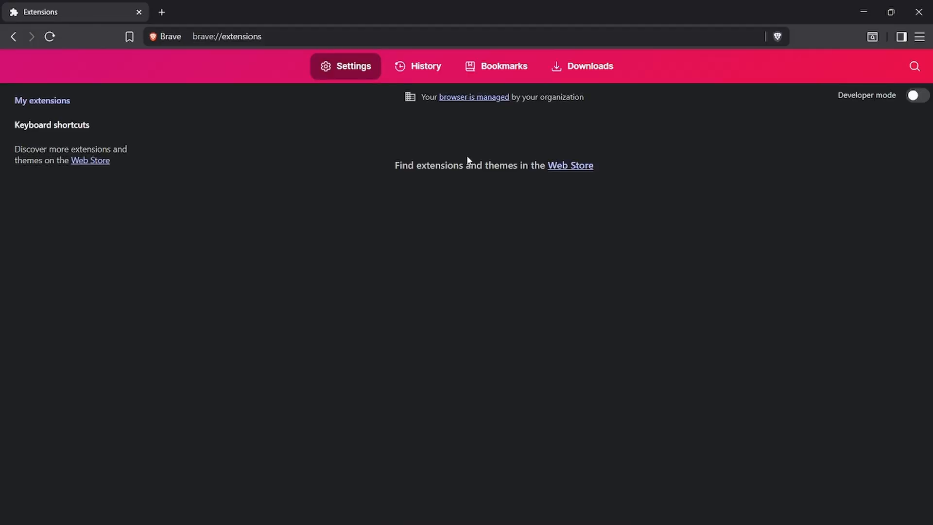
pyautogui.click(560, 168)
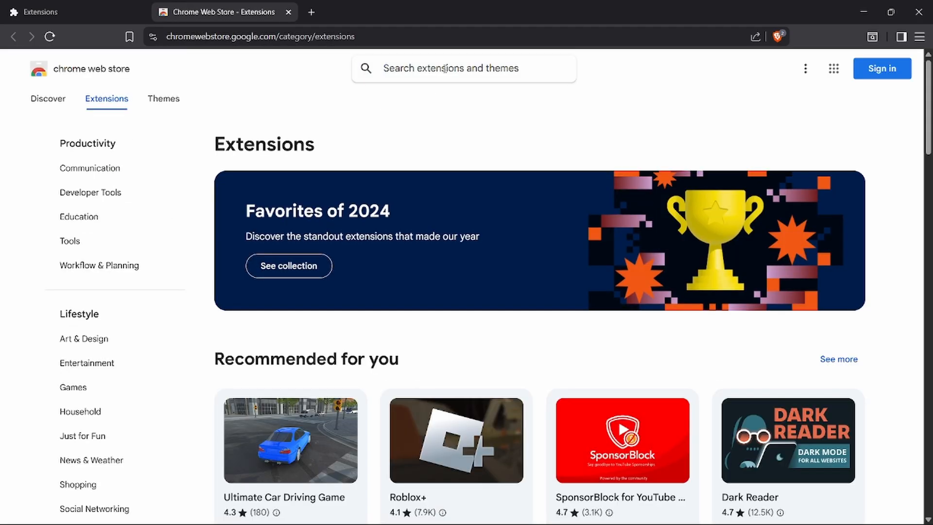
# - Search the Chrome Web Store for "ghos" and add the Ghostery Tracker & Ad Blocker extension to Brave
pyautogui.click(444, 68)
pyautogui.write('ghos')
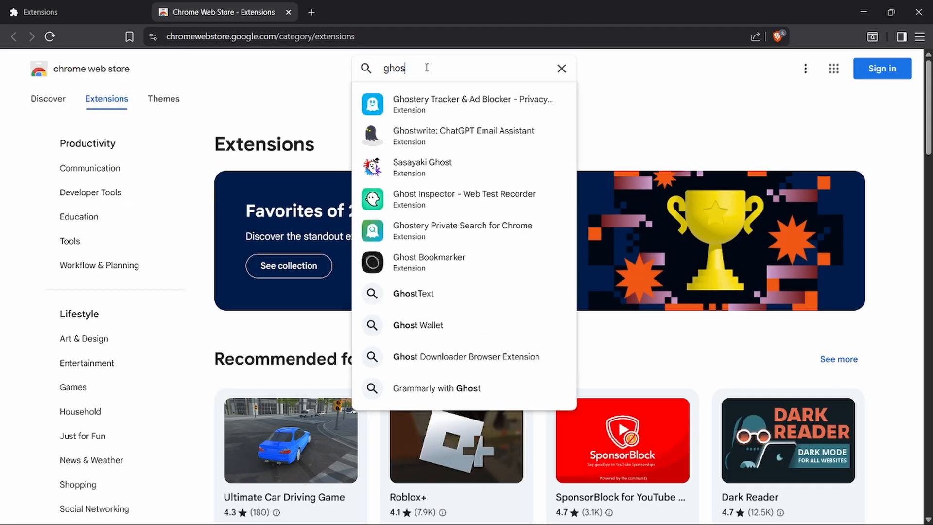
pyautogui.click(403, 106)
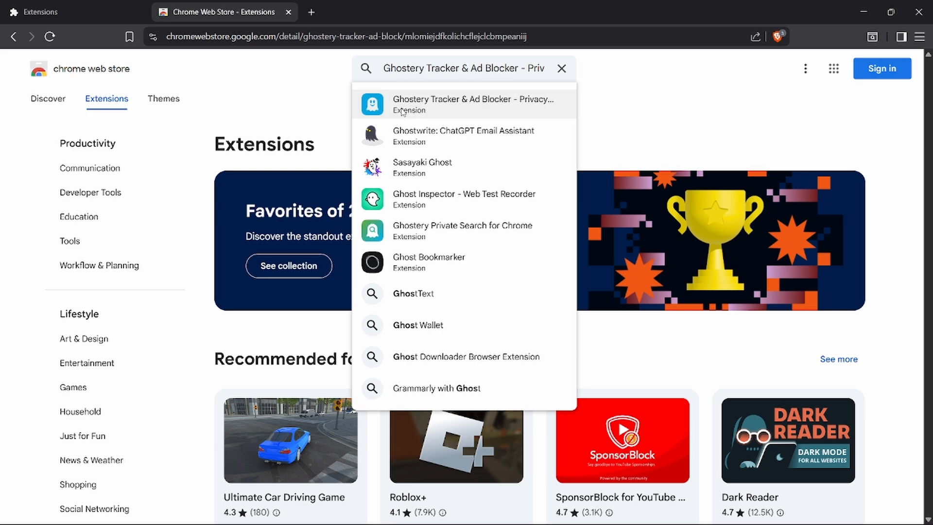
pyautogui.click(774, 154)
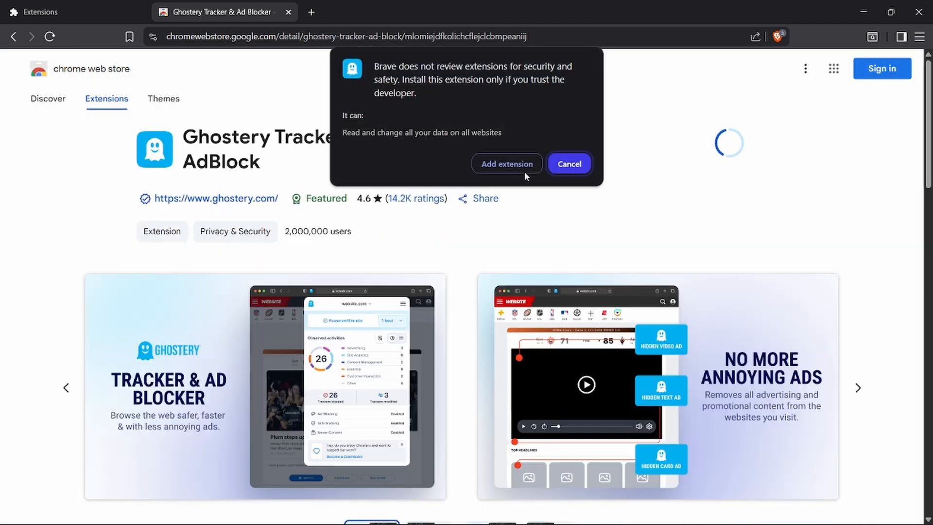
pyautogui.click(525, 167)
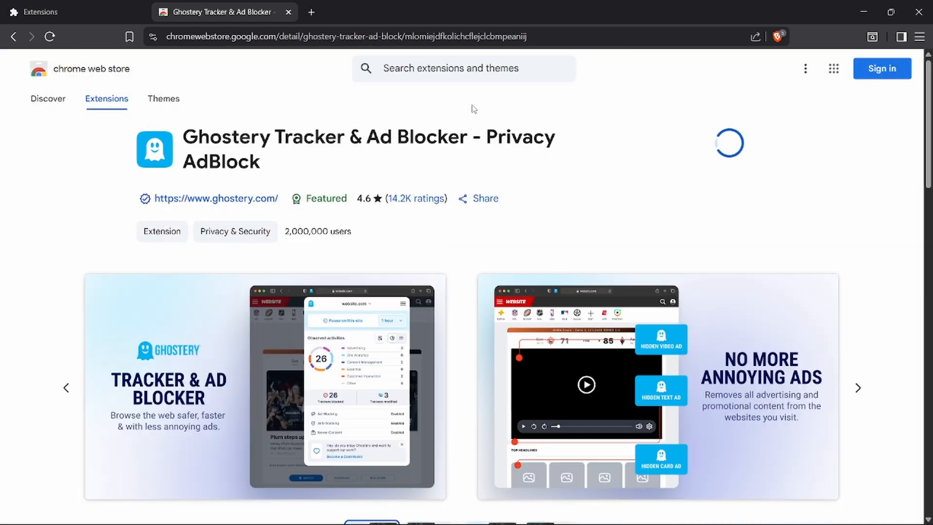
# - Check the Ghostery extension's progress in the recent download history
pyautogui.click(415, 67)
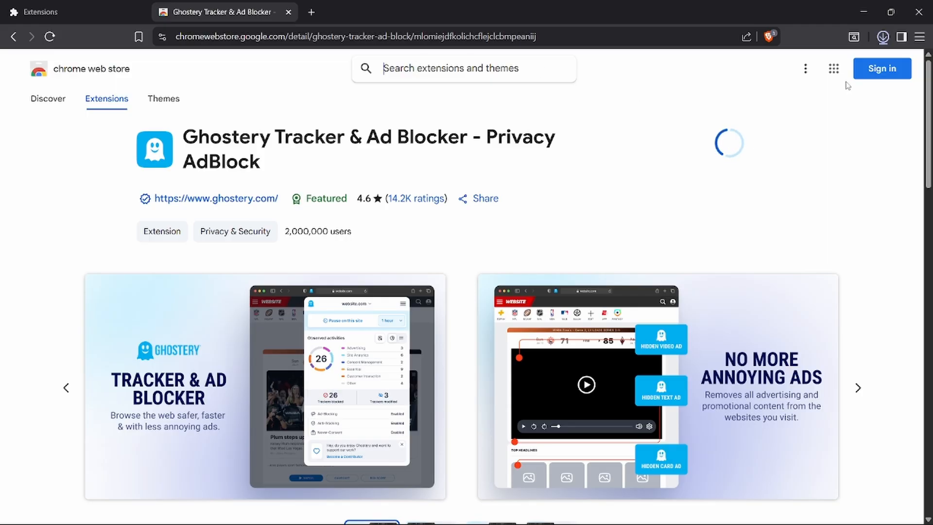
pyautogui.click(884, 43)
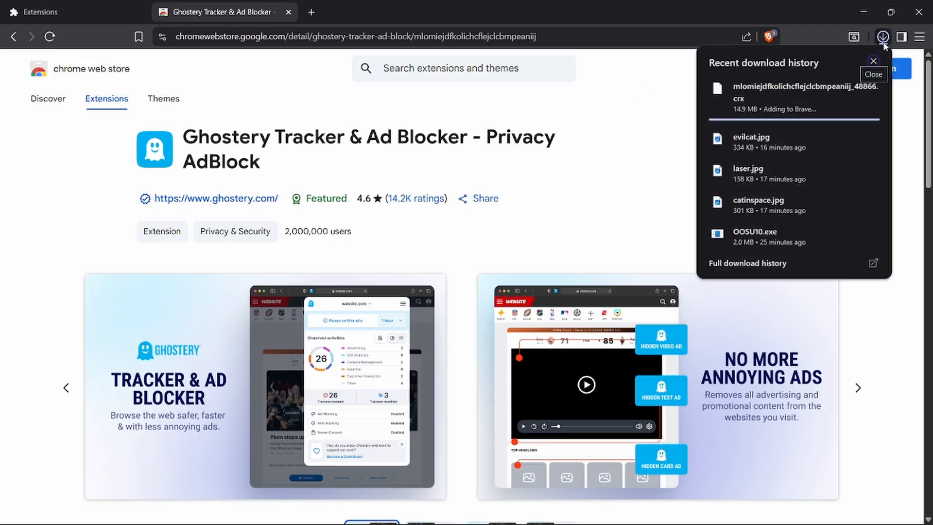
pyautogui.click(661, 110)
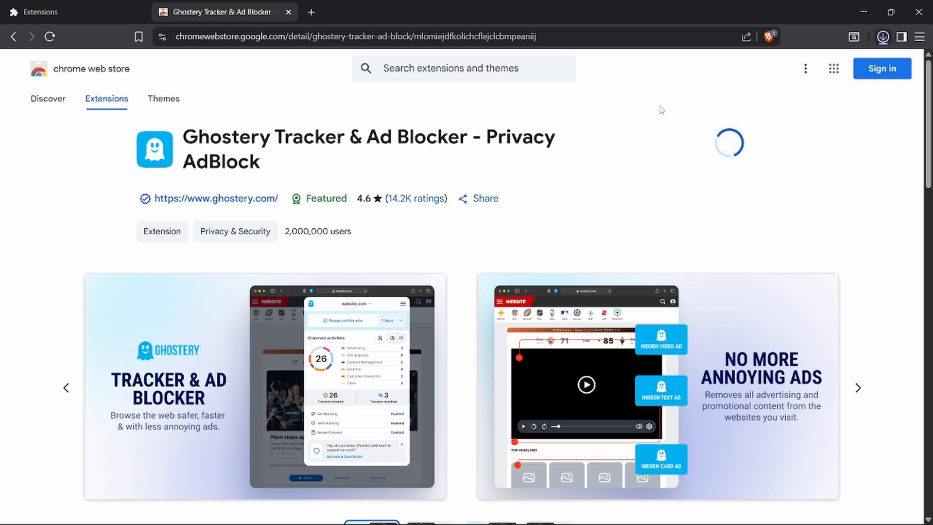
pyautogui.click(311, 12)
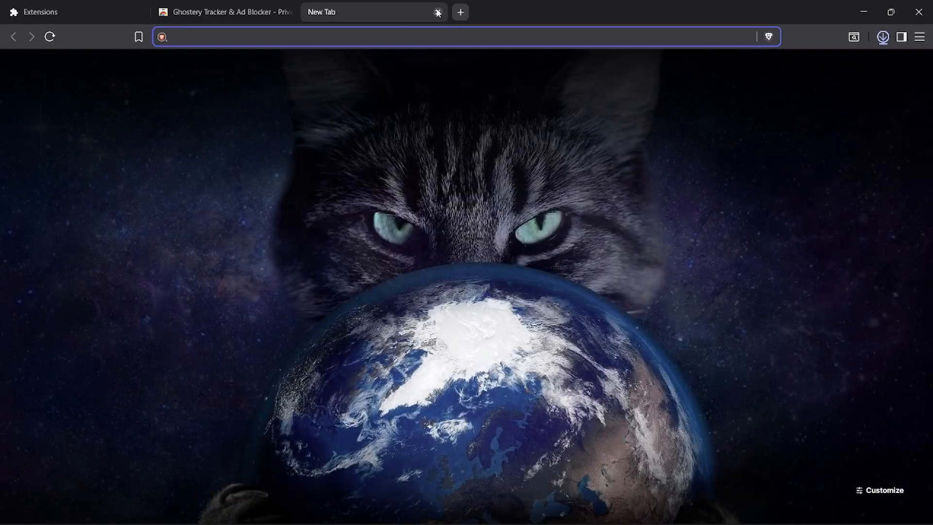
pyautogui.click(438, 13)
# - Open a fresh Web Store tab from the Extensions page and enter "priva" in the store search
pyautogui.click(107, 10)
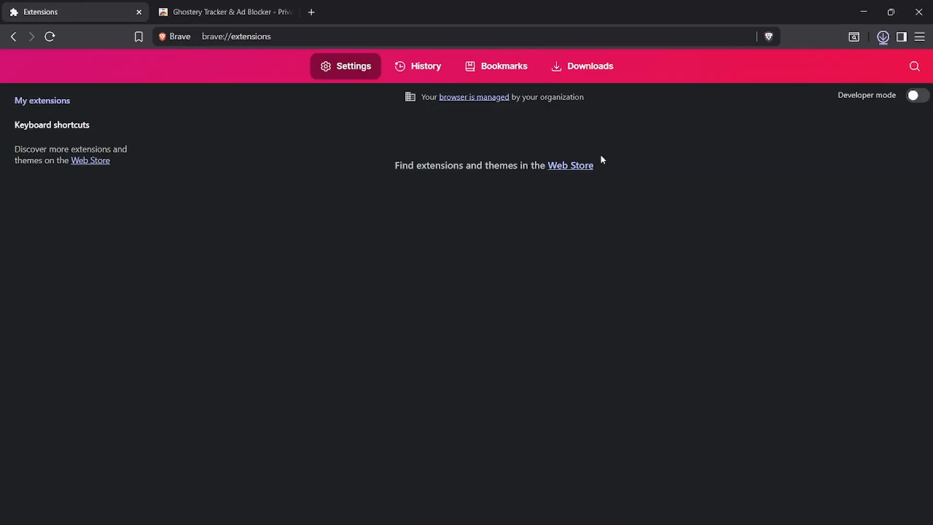
pyautogui.click(591, 166)
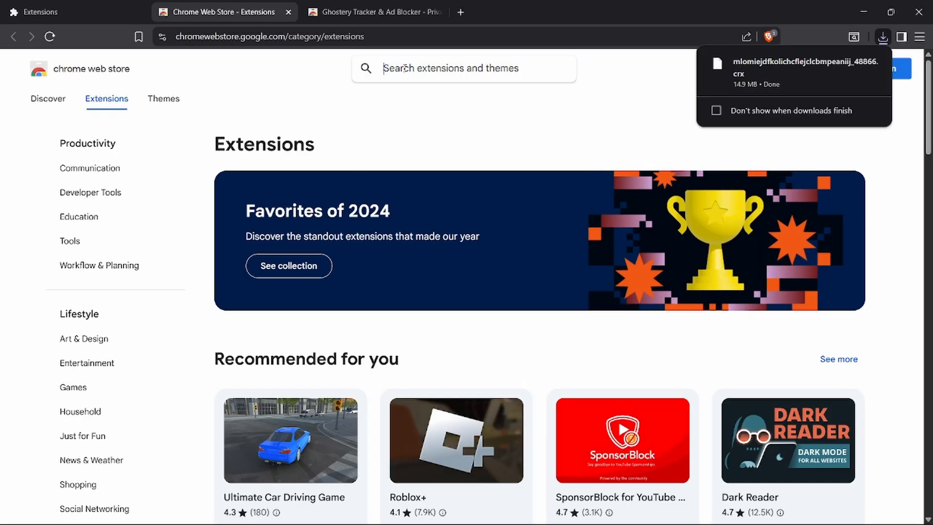
pyautogui.click(409, 67)
pyautogui.write('priva')
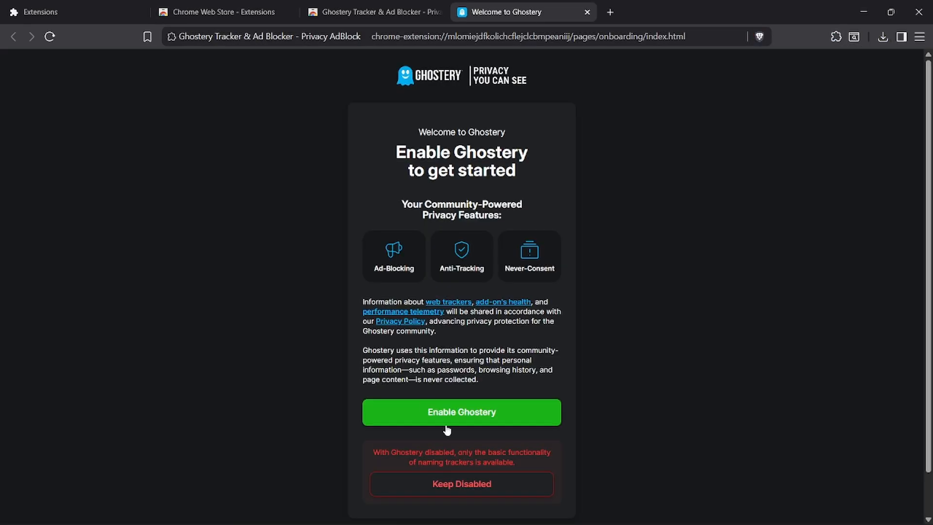
# - Enable Ghostery on its welcome page and close the welcome tab and the old Ghostery store tab
pyautogui.click(445, 421)
pyautogui.scroll(-2, 495, 247)
pyautogui.click(587, 12)
pyautogui.click(437, 12)
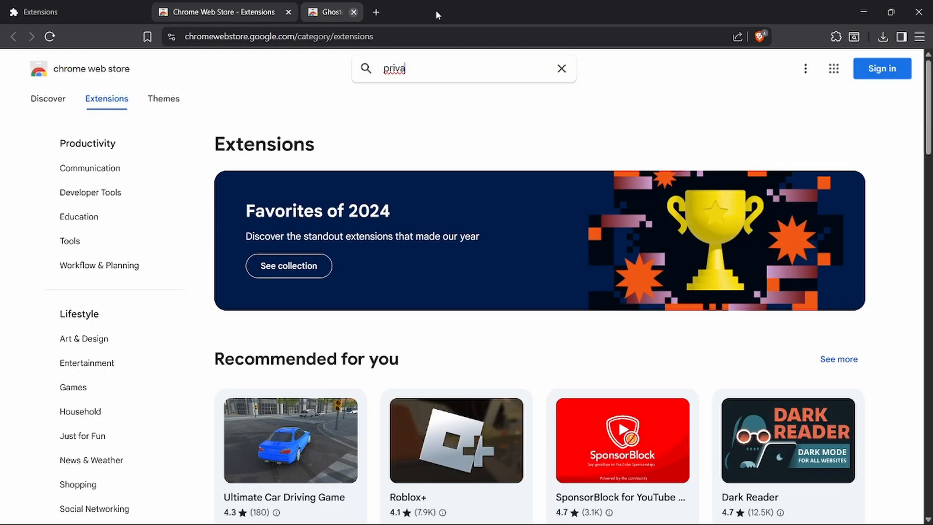
# - Choose Privacy Badger from the search suggestions and add the extension to Brave
pyautogui.click(429, 66)
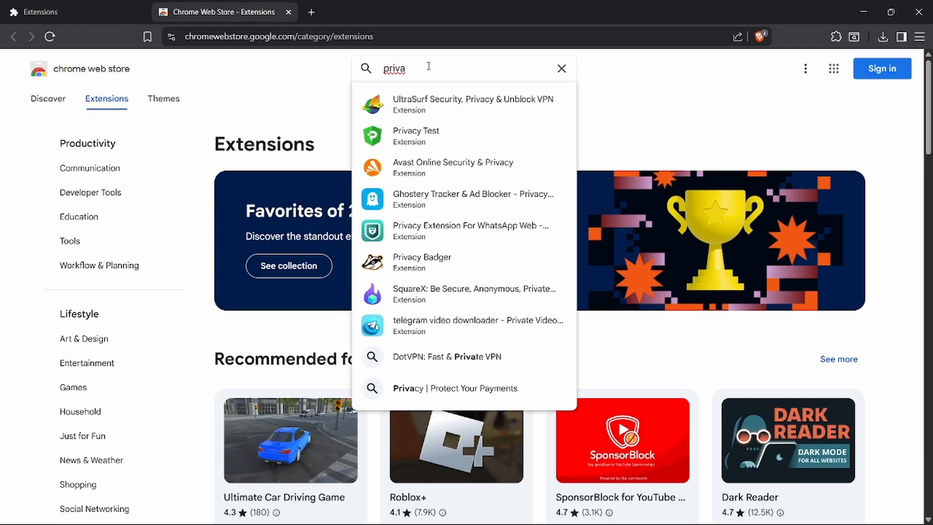
pyautogui.click(418, 266)
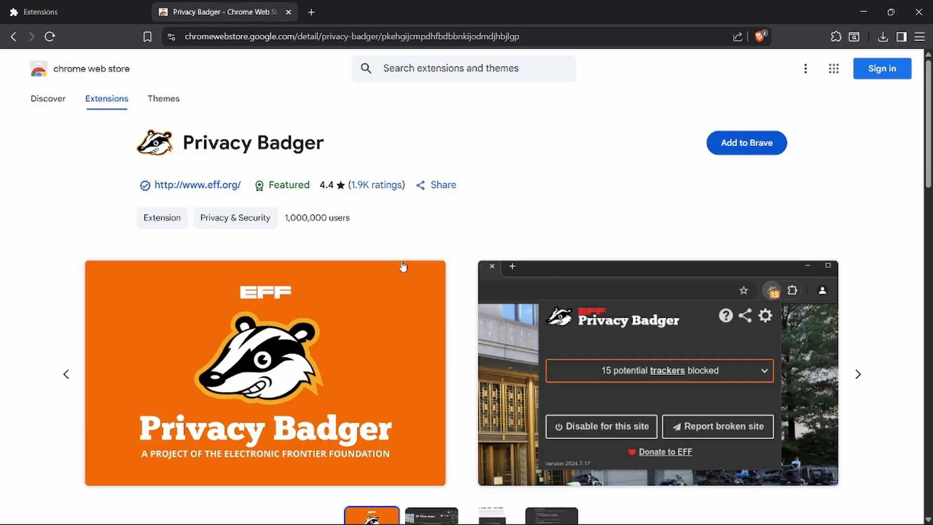
pyautogui.click(729, 145)
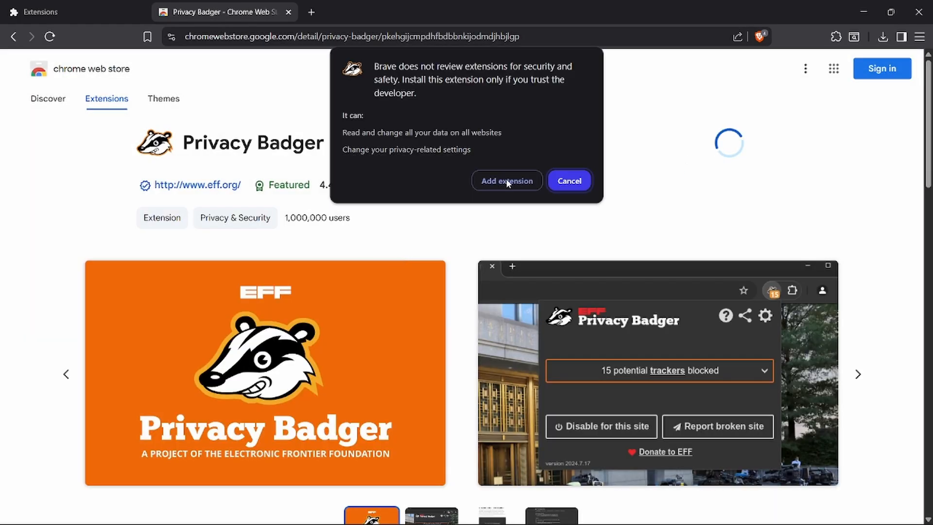
pyautogui.click(506, 179)
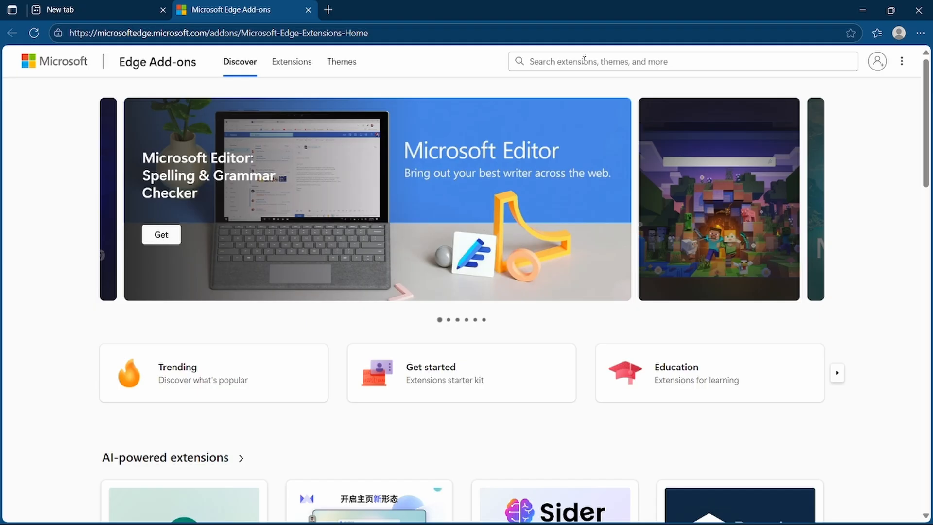
# - In Microsoft Edge, search Edge Add-ons for "ghostery" and add the Ghostery Tracker & Ad Blocker extension
pyautogui.write('ghostery')
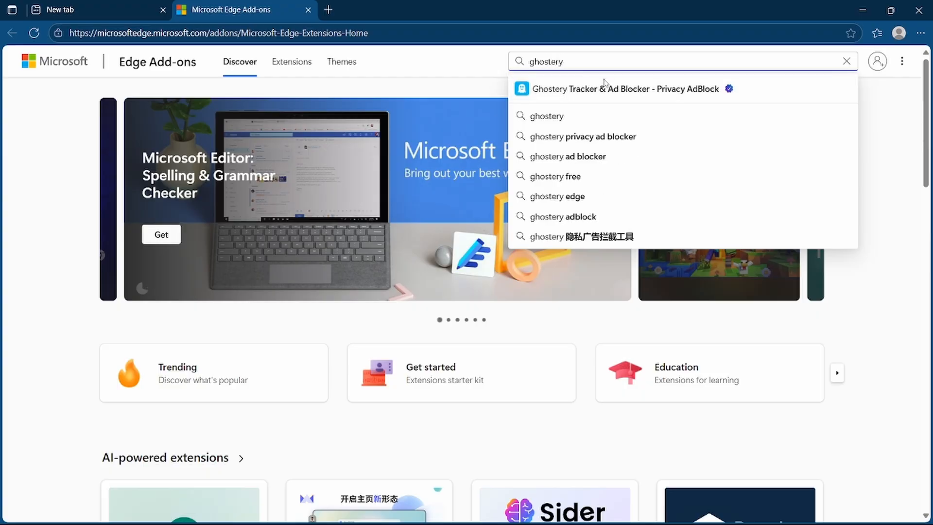
pyautogui.click(588, 87)
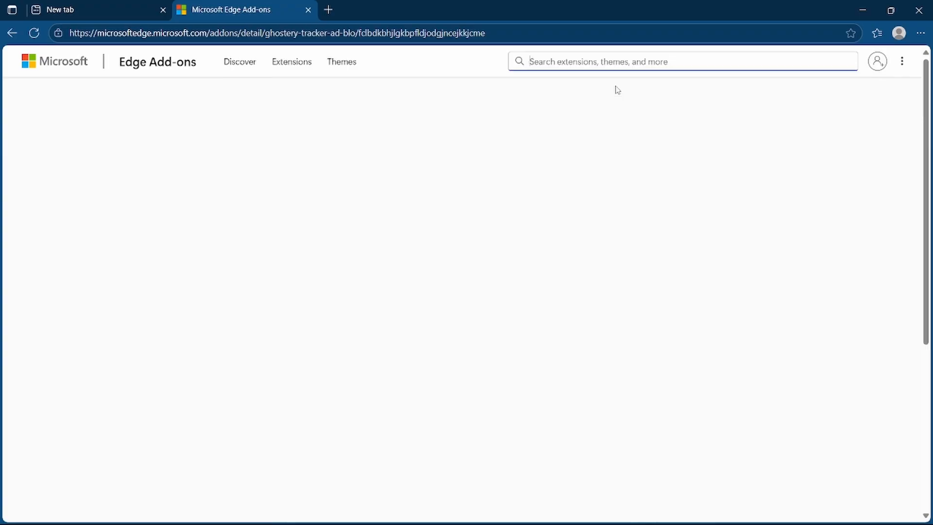
pyautogui.click(756, 112)
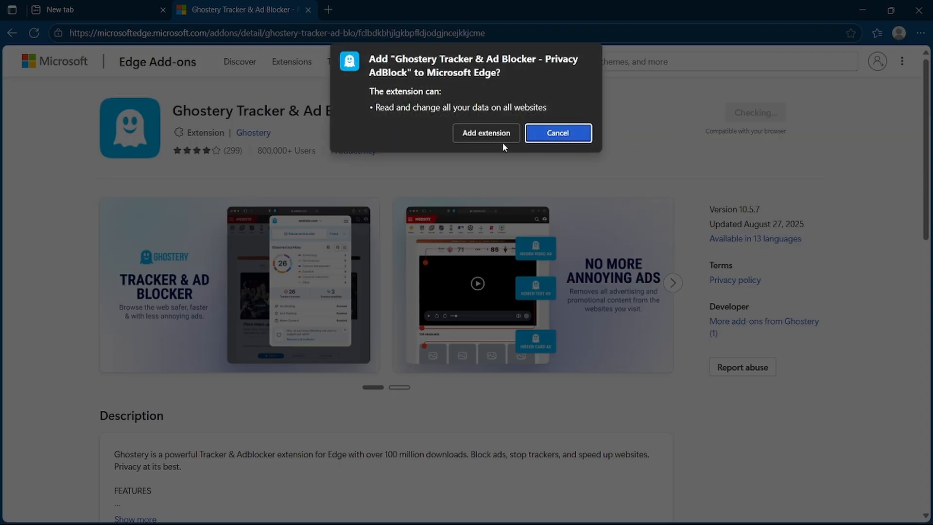
pyautogui.click(493, 136)
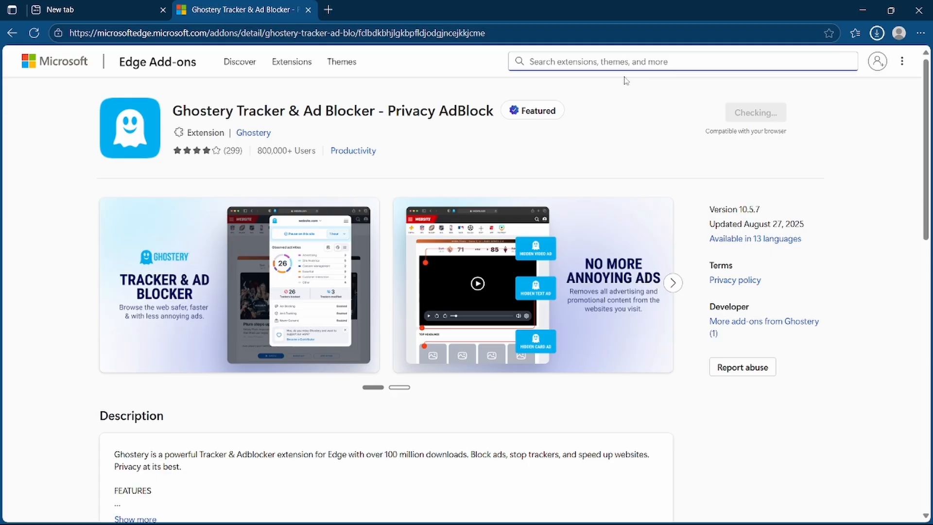
# - Search Edge Add-ons for "privacy" and get the Privacy Badger extension
pyautogui.write('privacy')
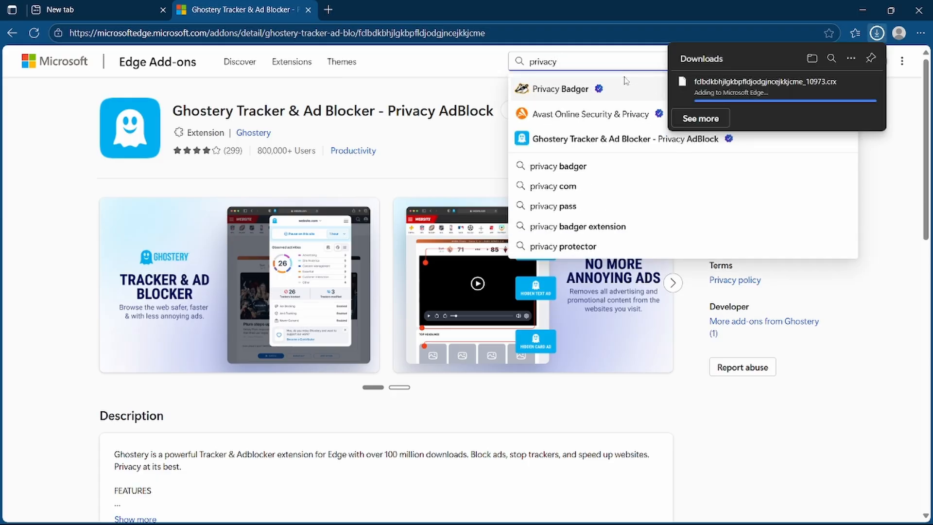
pyautogui.click(553, 95)
pyautogui.click(776, 119)
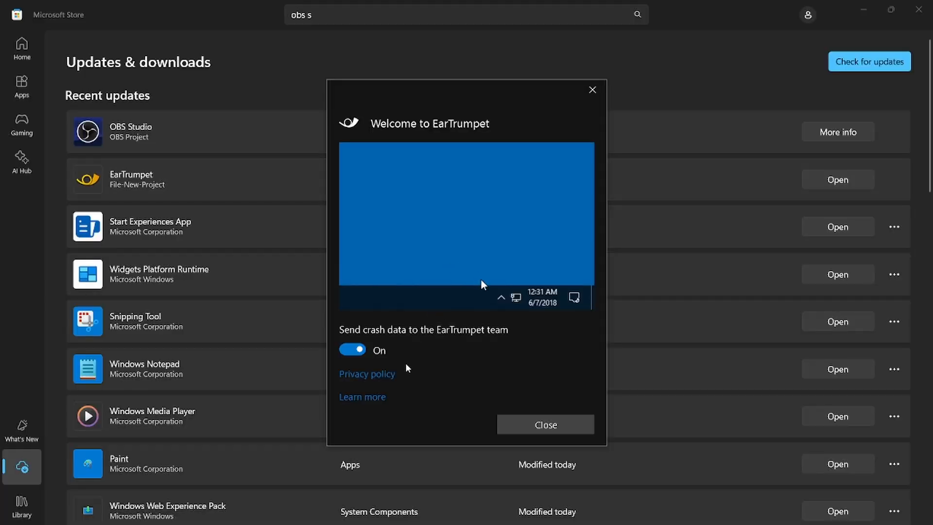
# - Turn off sending crash data in EarTrumpet's welcome window and move its volume icon from the hidden tray icons onto the taskbar
pyautogui.click(358, 348)
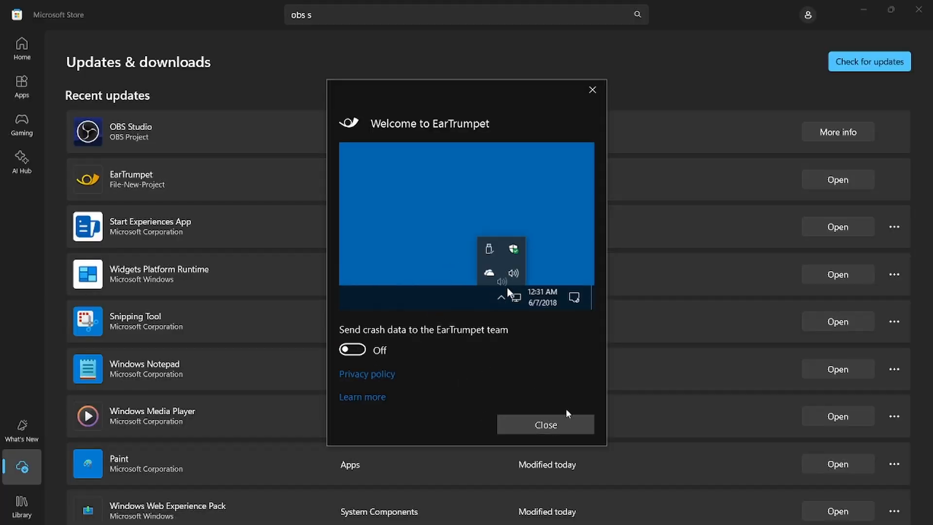
pyautogui.click(550, 430)
pyautogui.click(805, 511)
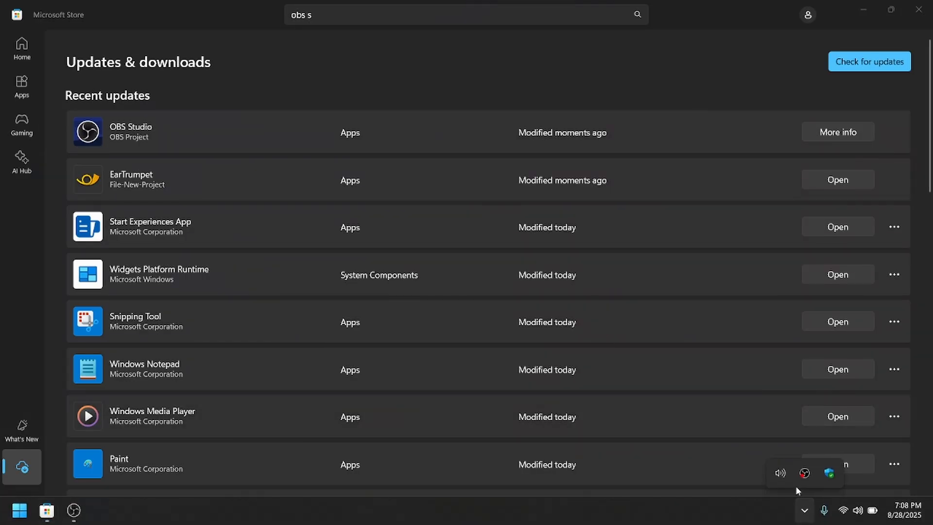
pyautogui.moveTo(784, 484); pyautogui.dragTo(806, 518)
pyautogui.click(805, 517)
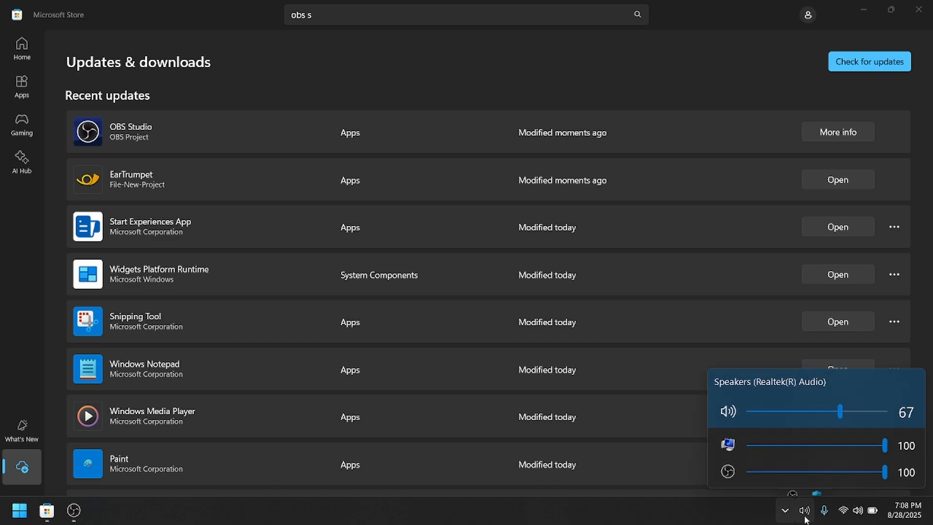
pyautogui.click(805, 517)
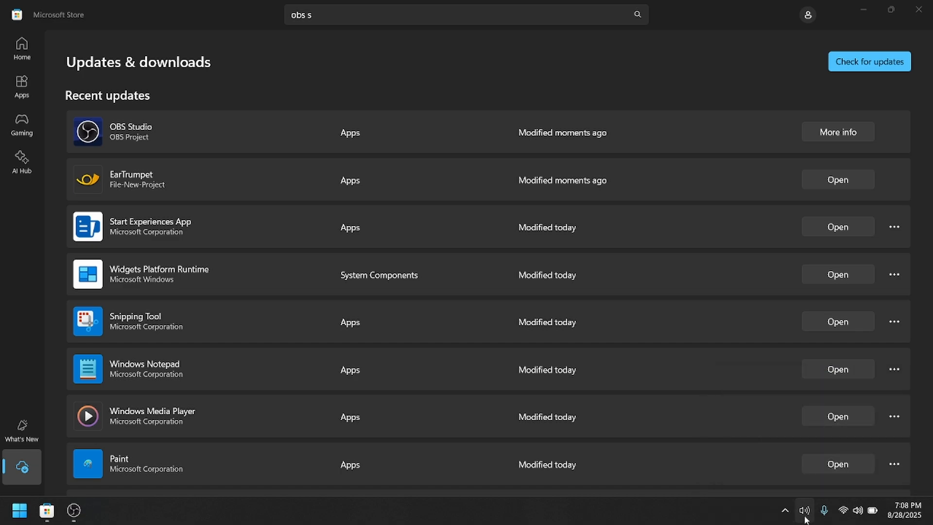
# - Find EarTrumpet with the search term "ear", pin it to Start and move it into the Tools folder
pyautogui.click(19, 510)
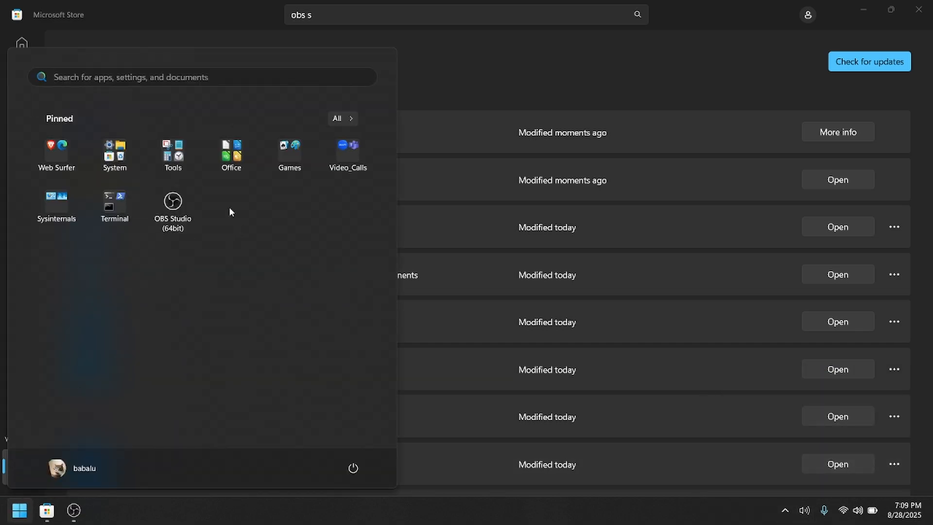
pyautogui.write('ear')
pyautogui.rightClick(66, 166)
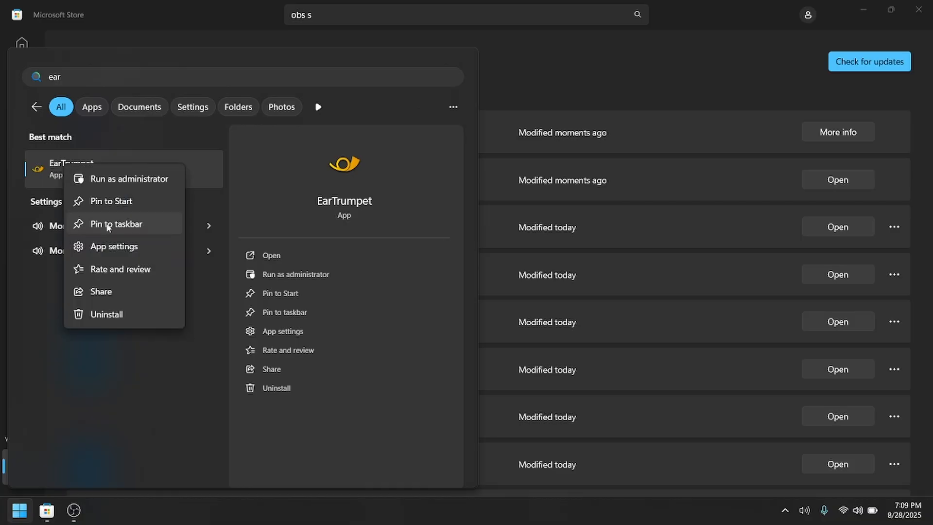
pyautogui.click(110, 204)
pyautogui.click(16, 509)
pyautogui.click(17, 510)
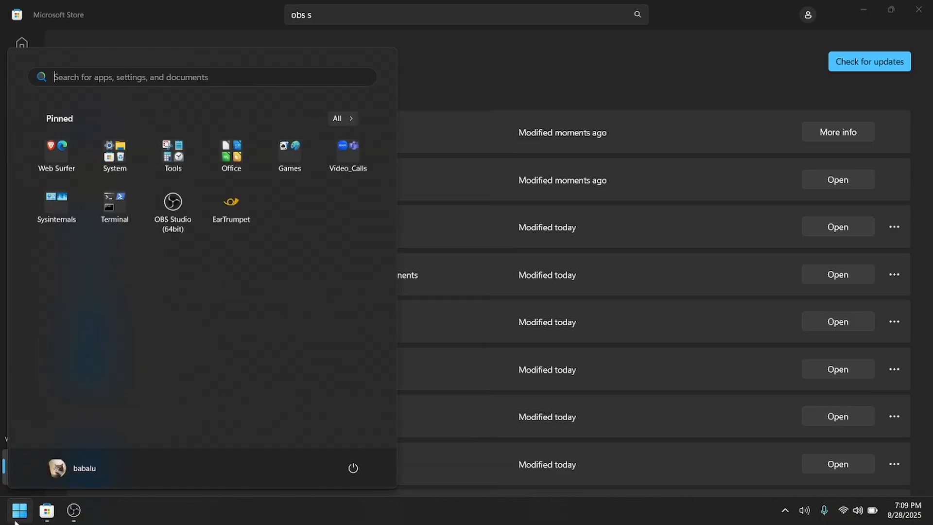
pyautogui.moveTo(247, 214); pyautogui.dragTo(183, 169)
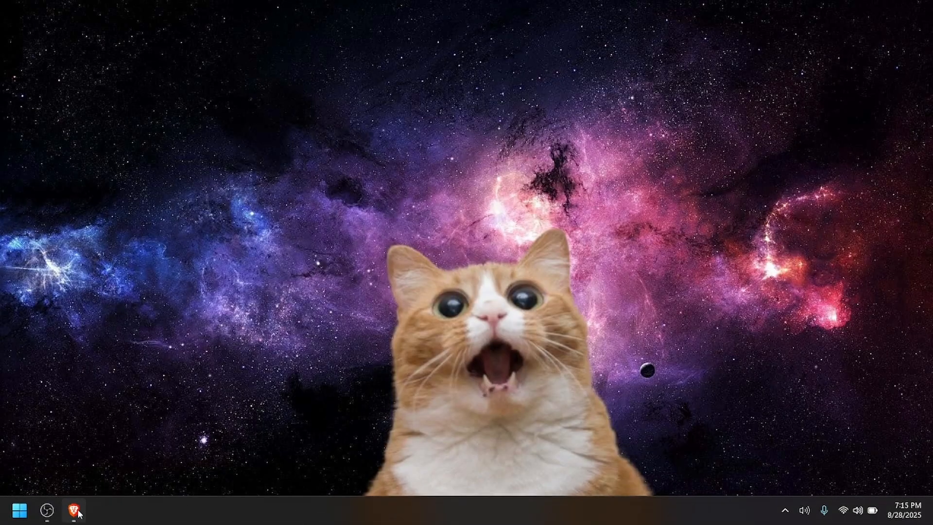
# - Switch to Brave and open the GH Hosts list for Microsoft (Windows, Office, MSN) from the hagezi/dns-blocklists README
pyautogui.click(75, 510)
pyautogui.click(273, 42)
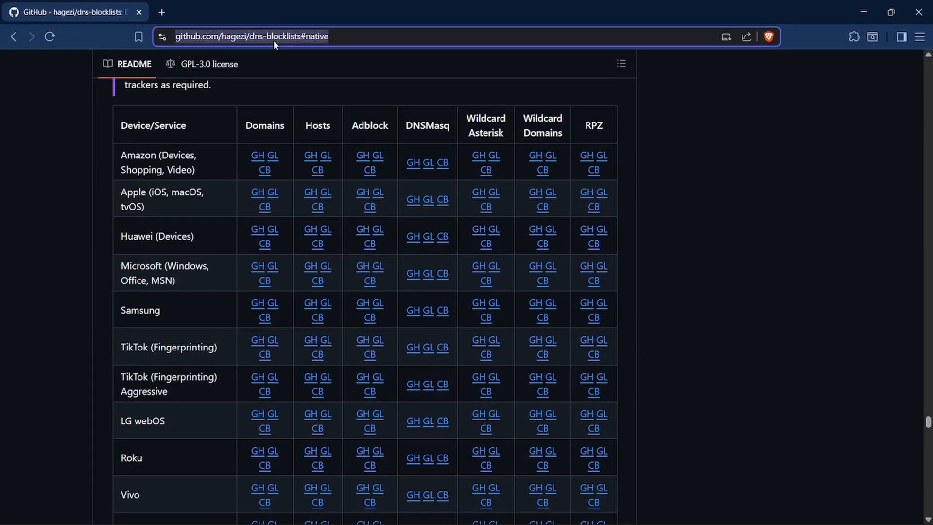
pyautogui.moveTo(134, 267); pyautogui.dragTo(194, 284)
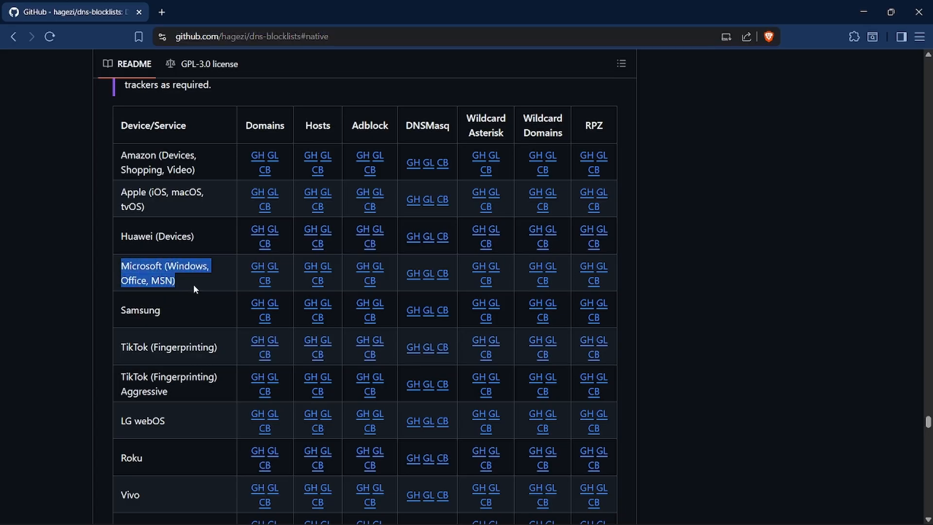
pyautogui.doubleClick(317, 123)
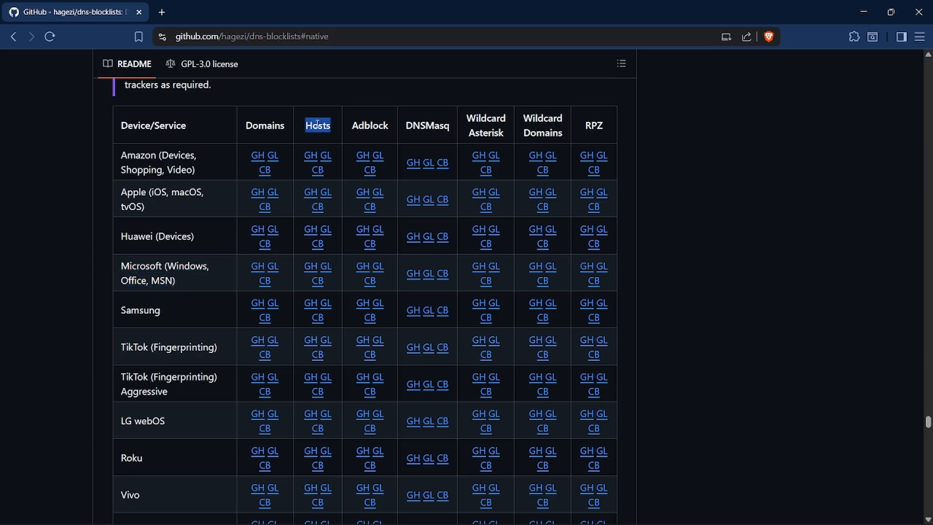
pyautogui.click(310, 269)
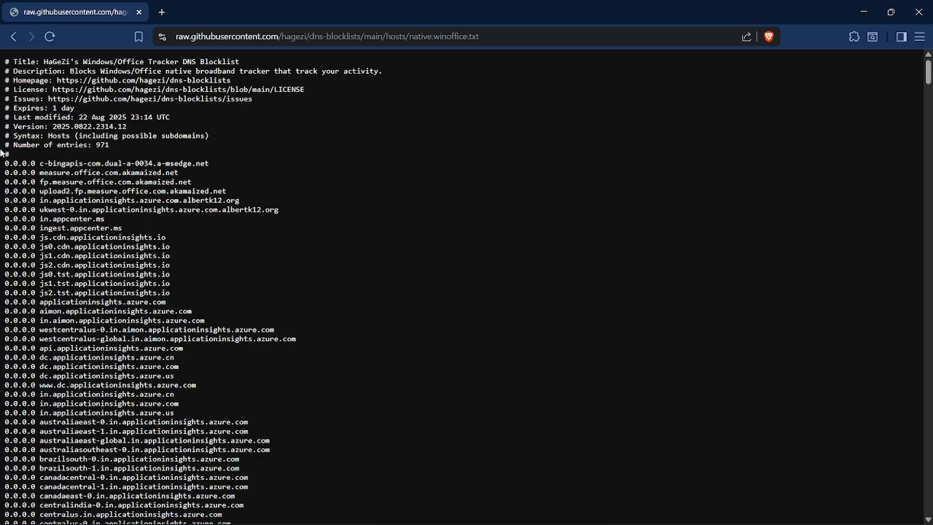
# - Copy all the 0.0.0.0 host entries of the blocklist, from c-bingapis-com.dual-a-0034.a-msedge.net to beacons.xboxlive.com, and minimize the browser
pyautogui.moveTo(6, 163); pyautogui.dragTo(209, 507)
pyautogui.scroll(-20, 291, 341)
pyautogui.scroll(-20, 316, 390)
pyautogui.scroll(-20, 272, 384)
pyautogui.scroll(-20, 237, 422)
pyautogui.rightClick(124, 399)
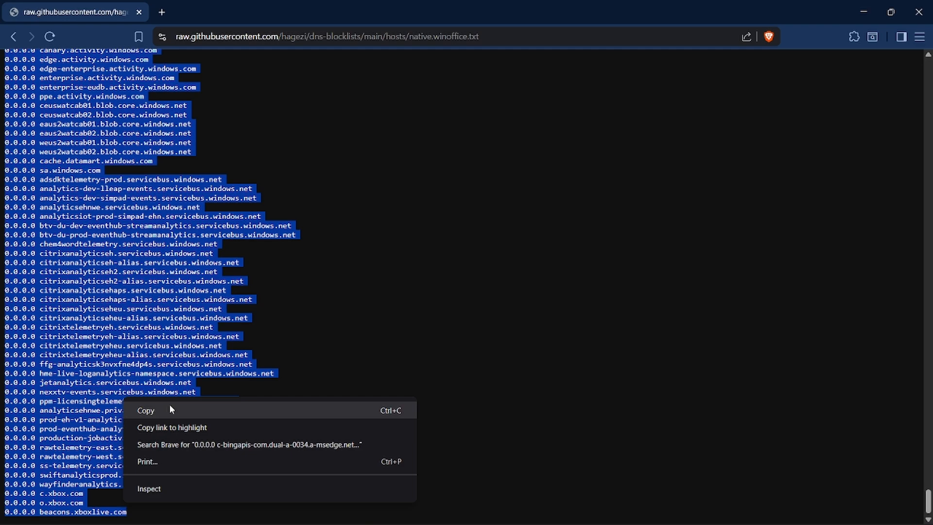
pyautogui.click(170, 404)
pyautogui.click(870, 7)
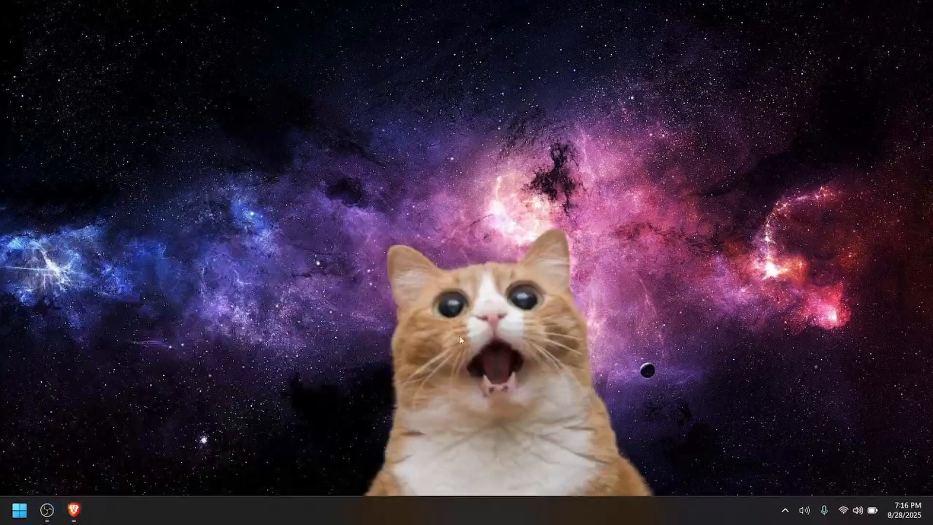
# - Switch to File Explorer from the System folder in Start and open the Windows folder on Local Disk (C:)
pyautogui.click(19, 510)
pyautogui.click(115, 147)
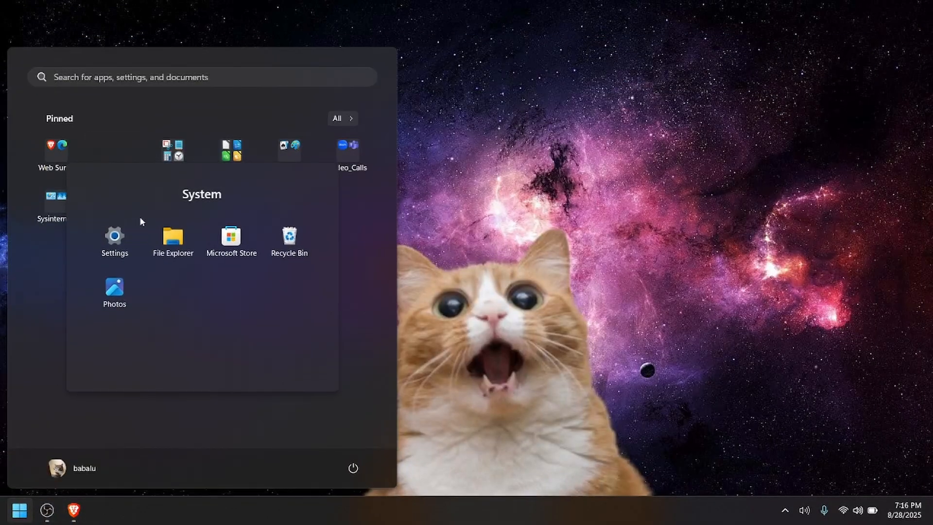
pyautogui.click(173, 250)
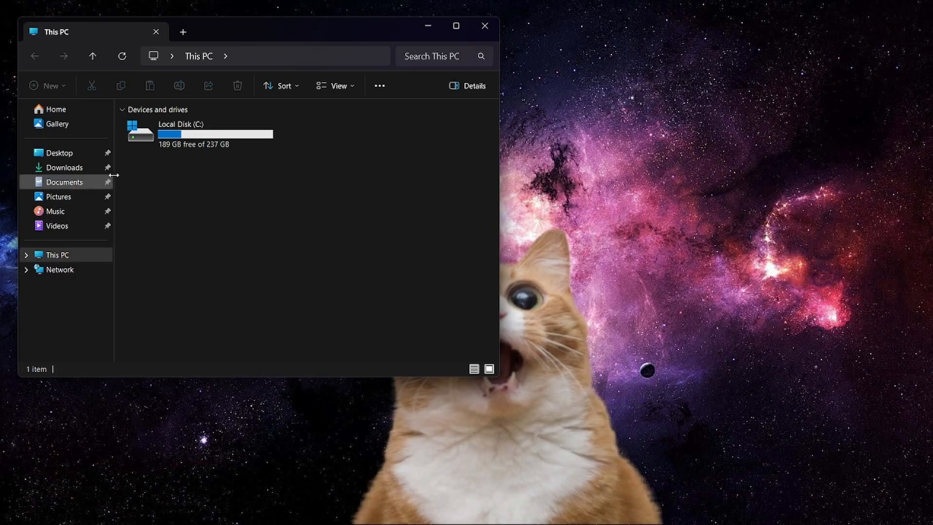
pyautogui.click(150, 138)
pyautogui.doubleClick(150, 138)
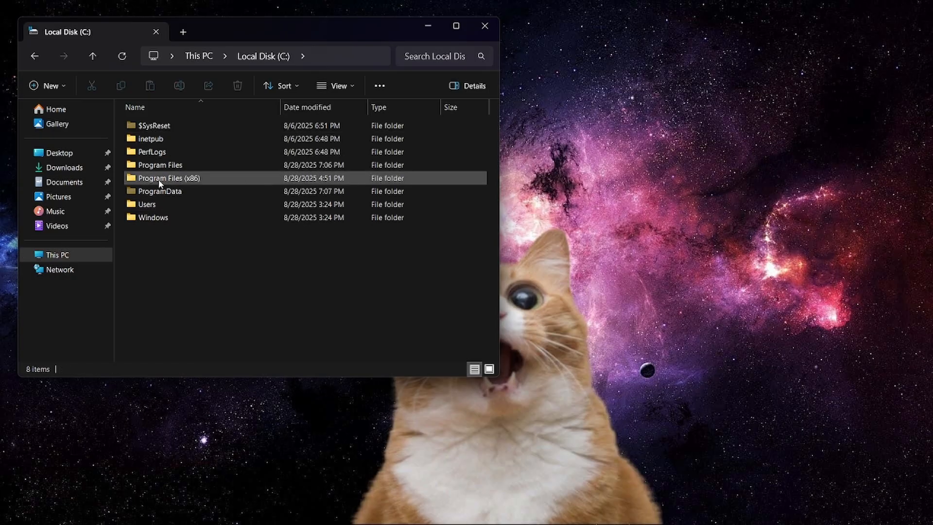
pyautogui.doubleClick(152, 215)
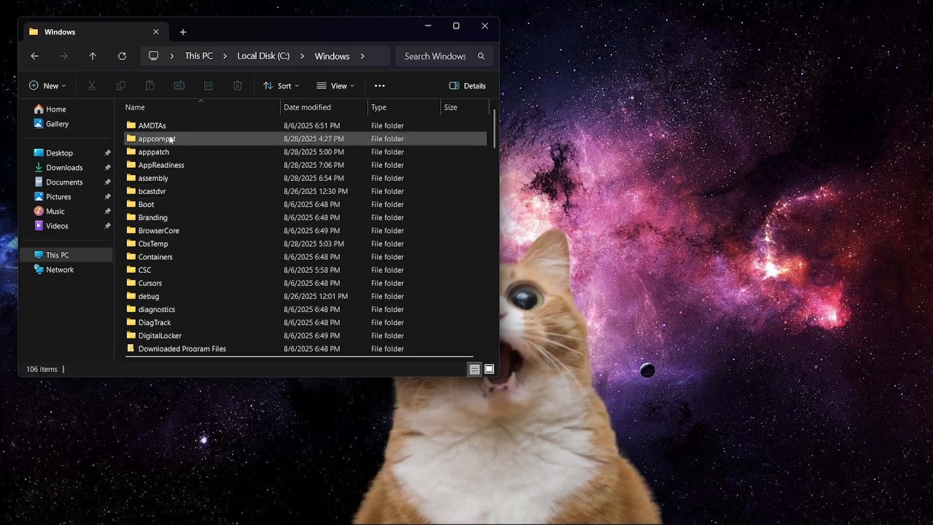
# - Go from the Windows folder into System32\drivers\etc
pyautogui.scroll(-8, 187, 265)
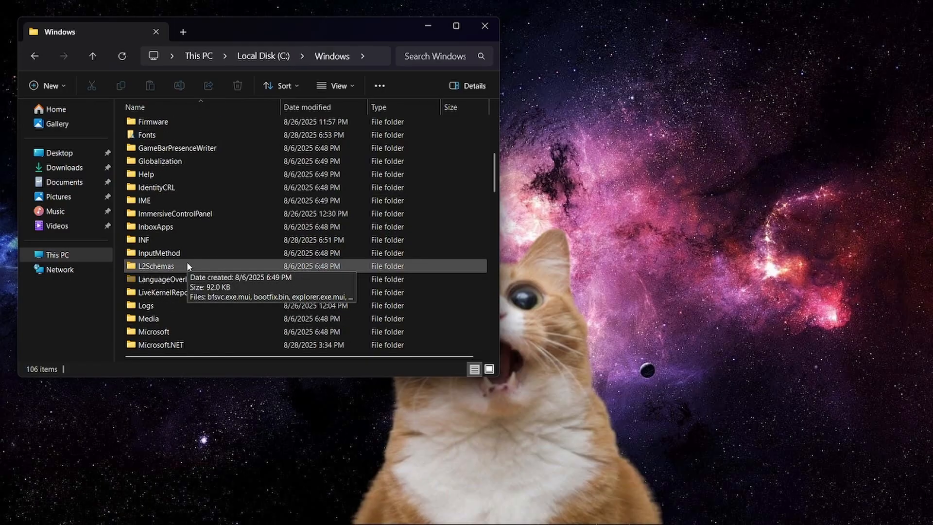
pyautogui.scroll(-6, 186, 265)
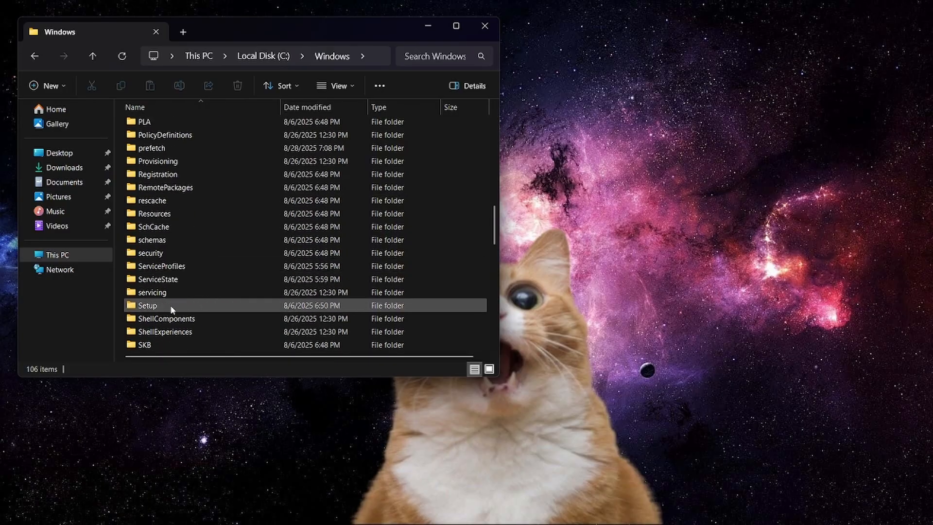
pyautogui.scroll(-2, 167, 325)
pyautogui.doubleClick(173, 332)
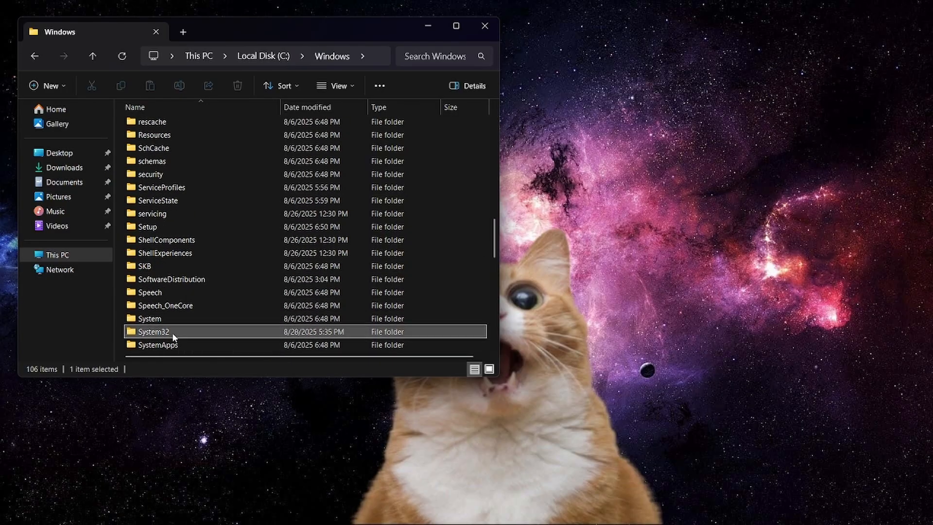
pyautogui.scroll(-9, 189, 266)
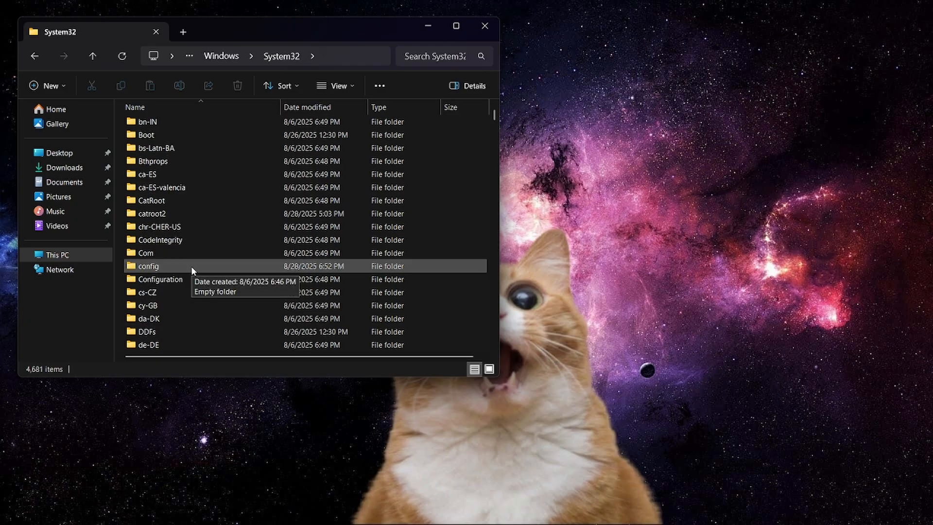
pyautogui.doubleClick(179, 228)
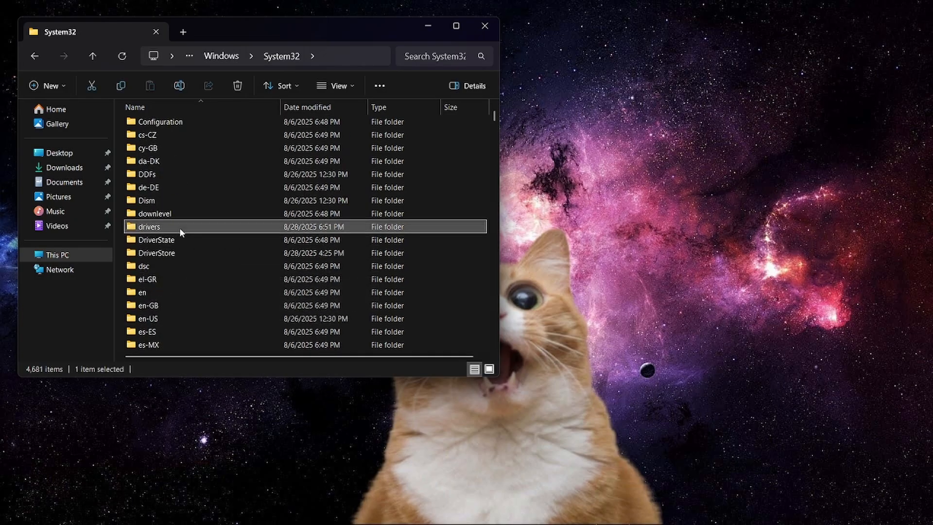
pyautogui.doubleClick(158, 150)
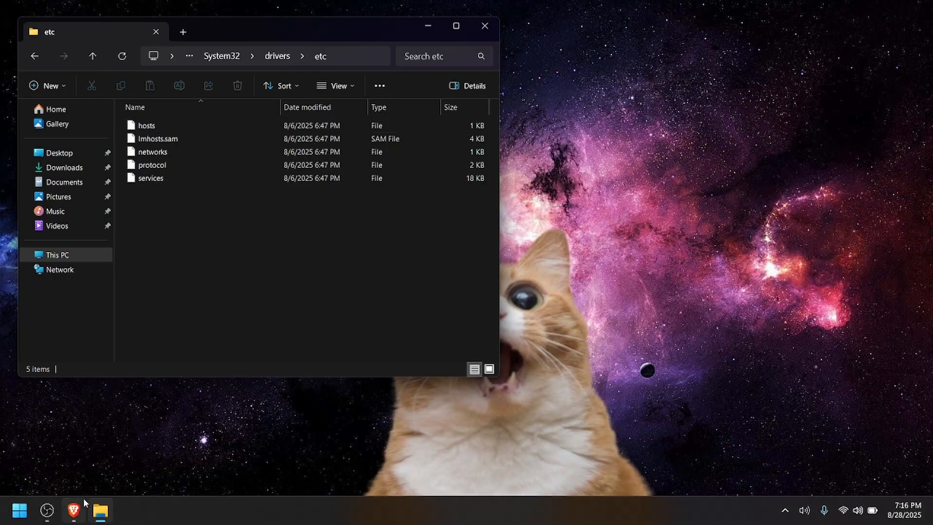
# - Open Documents in a second File Explorer window beside the first and move the hosts file there with administrator permission
pyautogui.rightClick(100, 511)
pyautogui.click(58, 439)
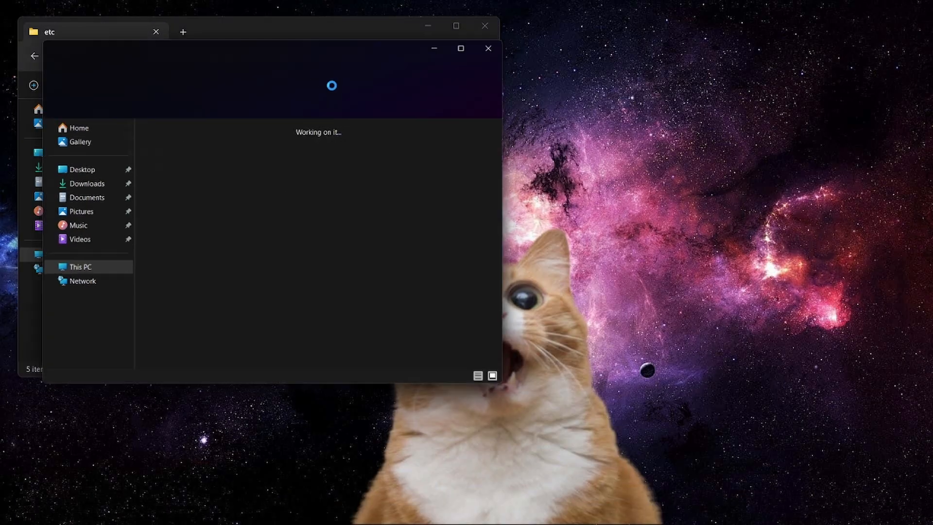
pyautogui.moveTo(243, 49); pyautogui.dragTo(622, 51)
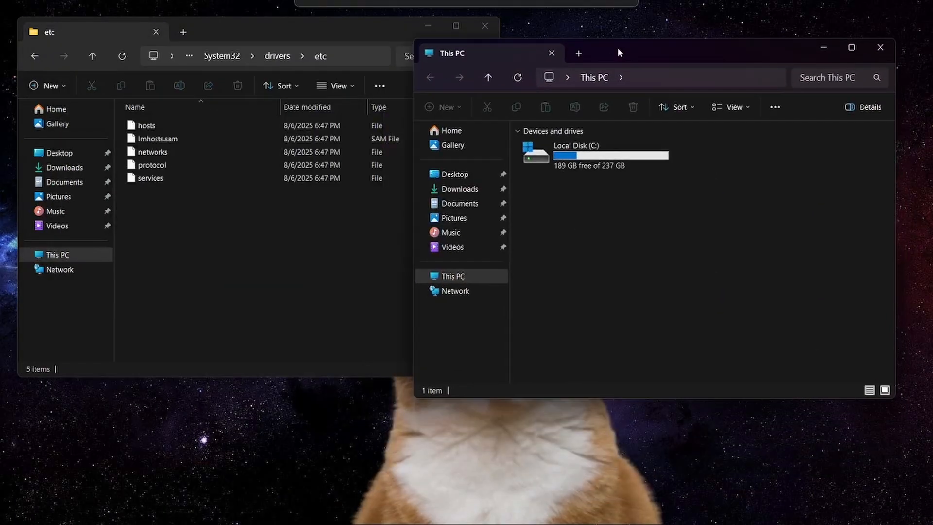
pyautogui.click(455, 174)
pyautogui.click(459, 203)
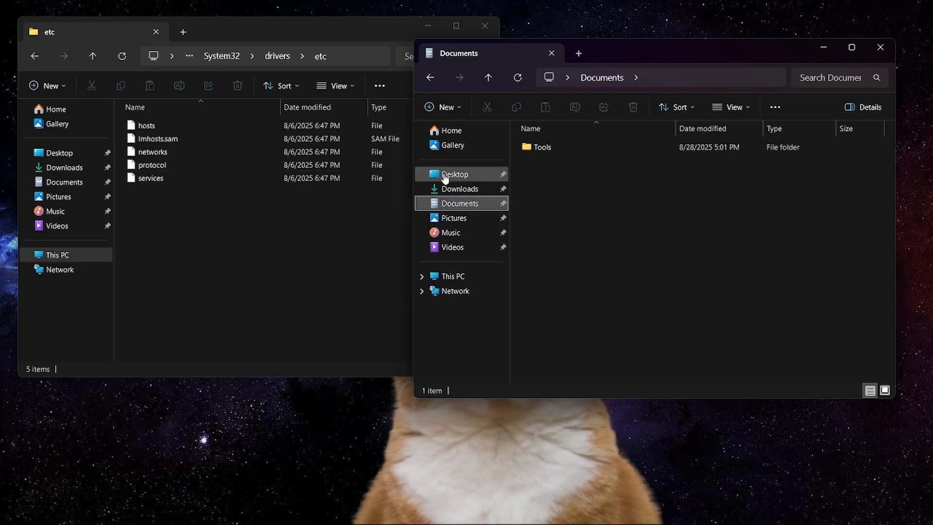
pyautogui.moveTo(168, 124); pyautogui.dragTo(601, 208)
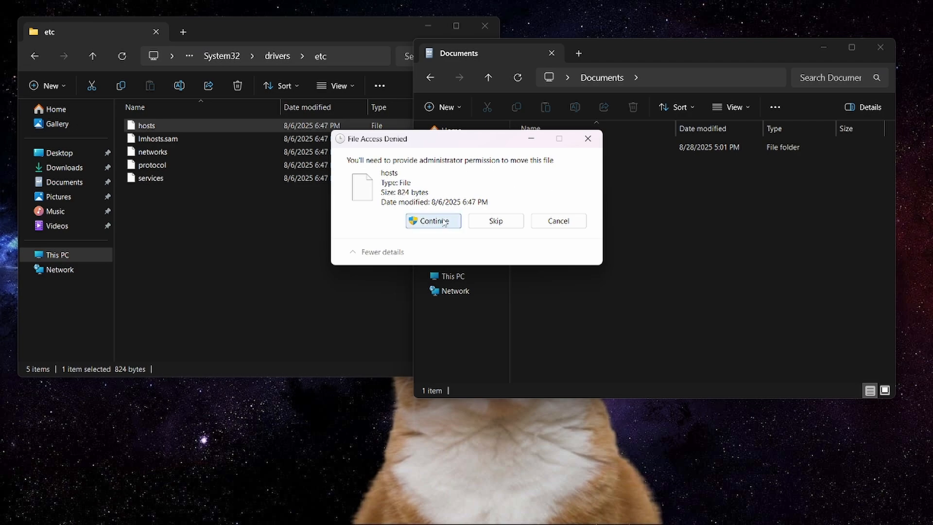
pyautogui.click(445, 221)
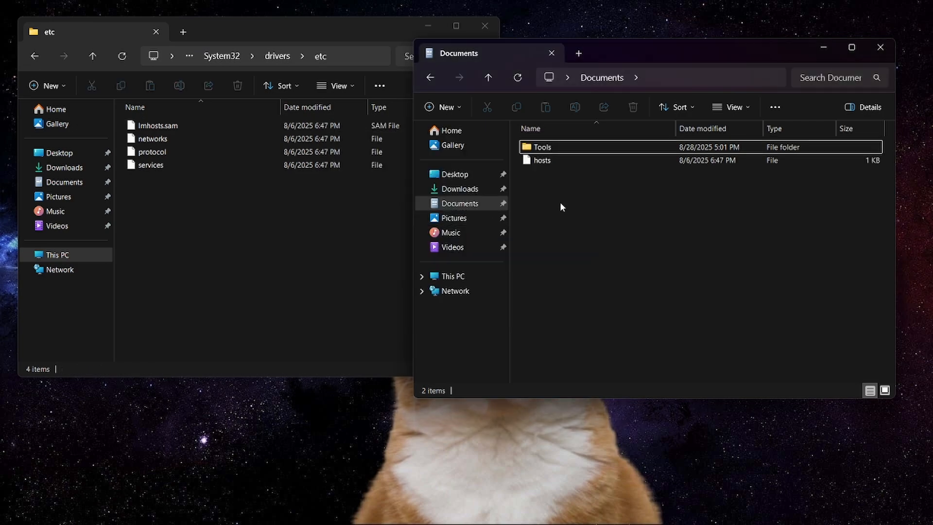
# - Open the hosts file in Documents with Notepad just once and dismiss the autosave tip
pyautogui.doubleClick(552, 160)
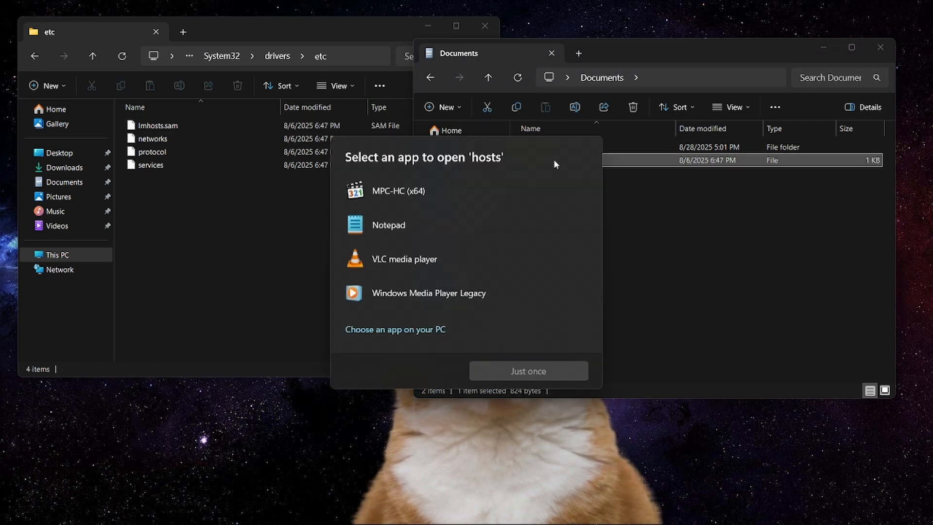
pyautogui.click(404, 226)
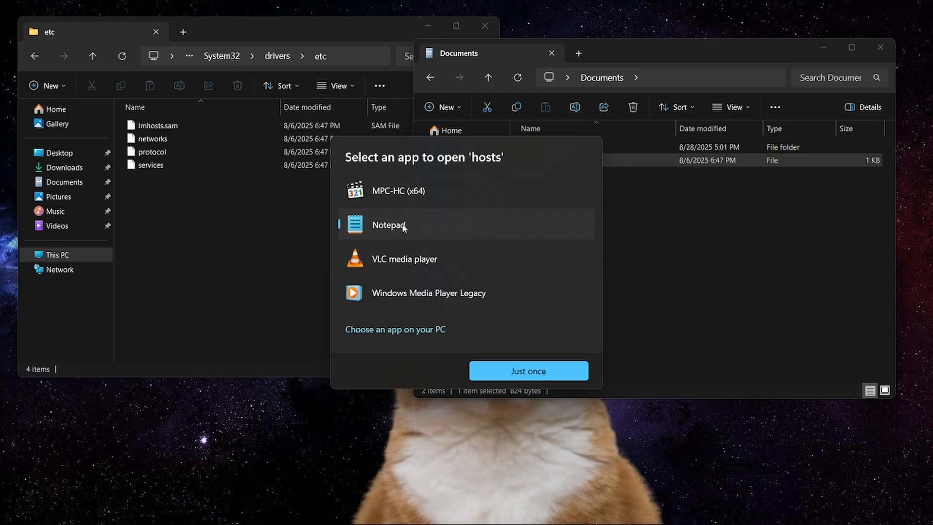
pyautogui.click(504, 371)
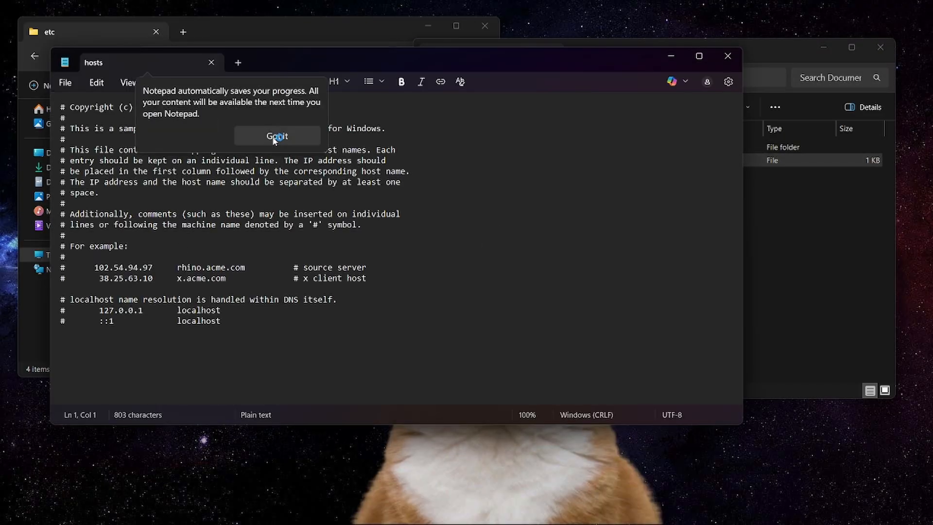
pyautogui.click(275, 137)
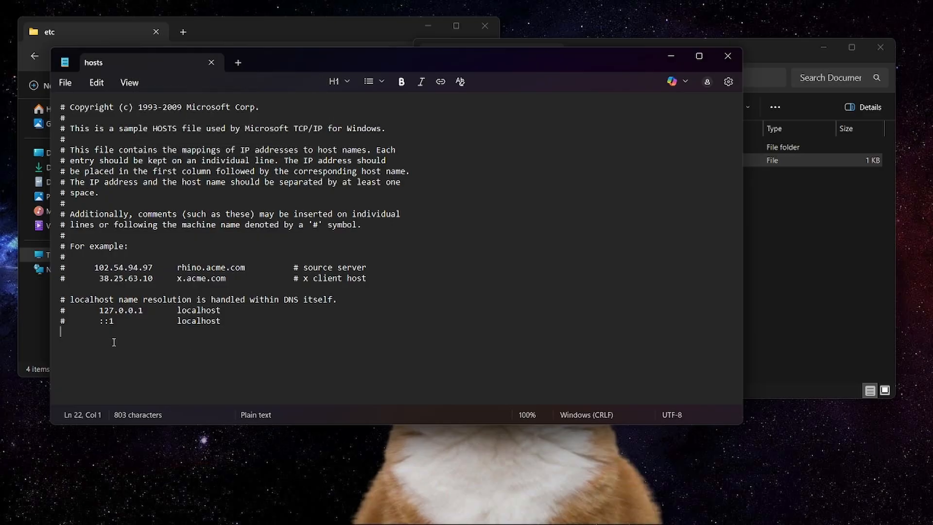
# - Paste the copied blocklist entries below the last localhost line of the hosts file and save it
pyautogui.hotkey('ctrl', 'v')
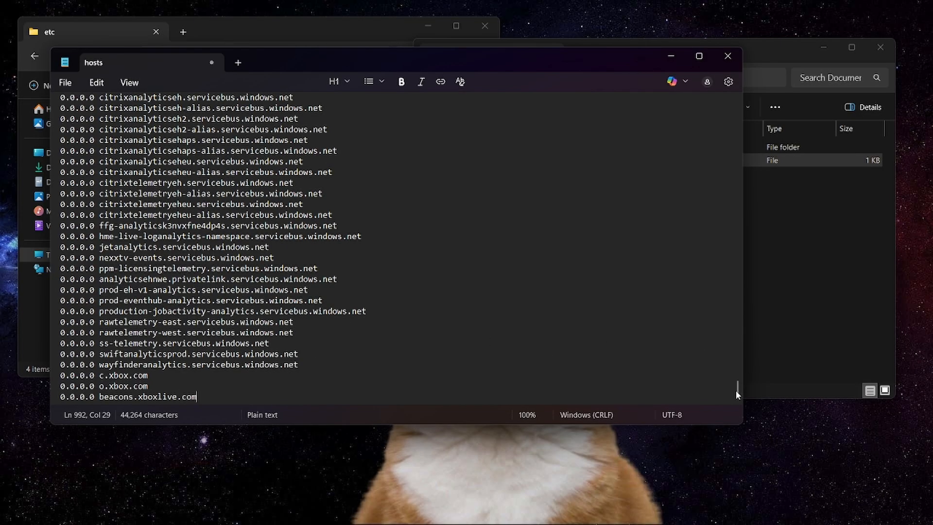
pyautogui.moveTo(735, 390); pyautogui.dragTo(717, 108)
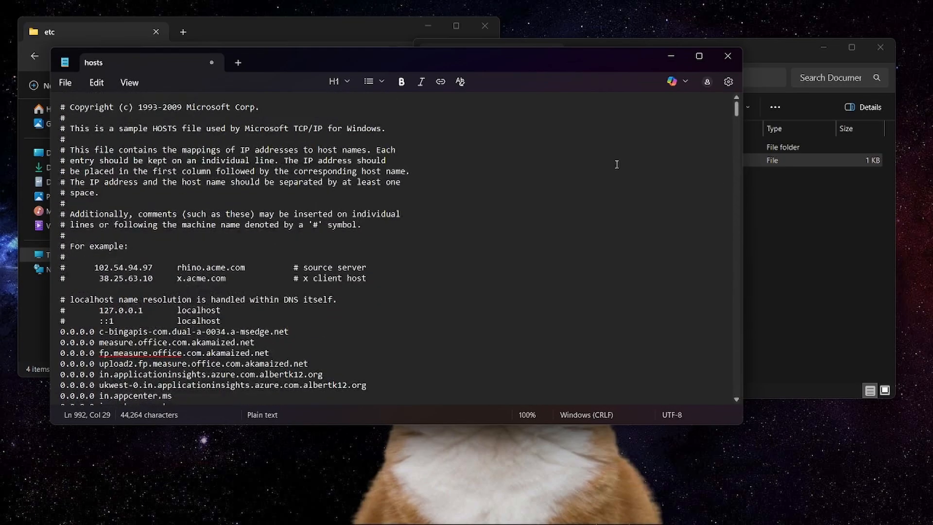
pyautogui.click(63, 82)
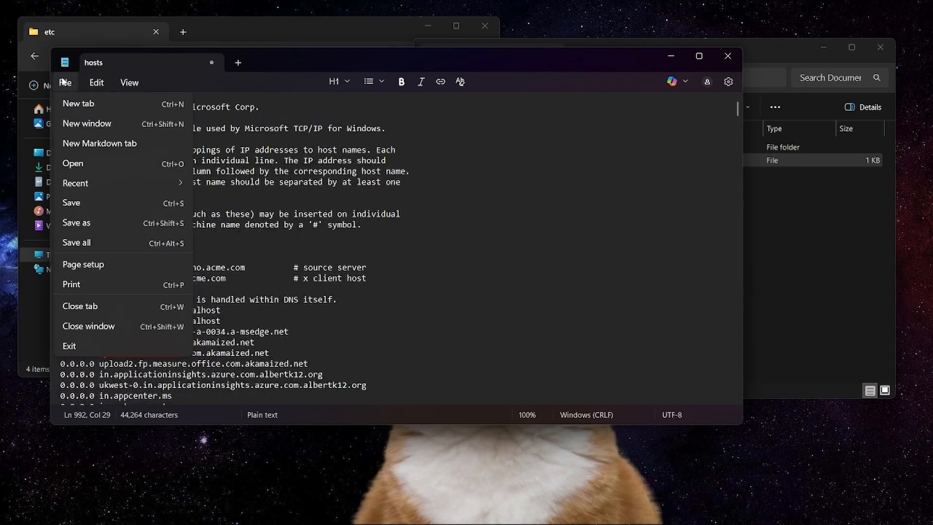
pyautogui.click(81, 203)
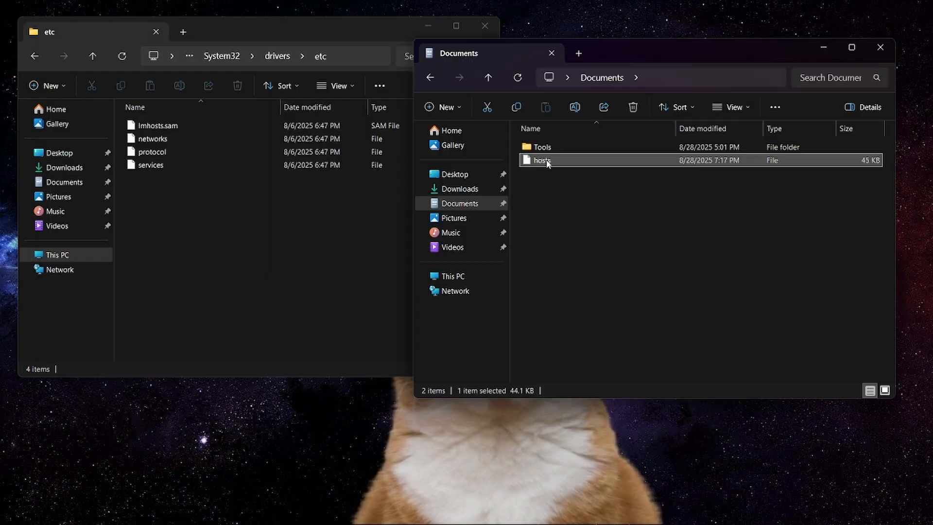
# - Move the edited hosts file back into the etc folder with administrator permission and close both File Explorer windows
pyautogui.moveTo(552, 160); pyautogui.dragTo(155, 237)
pyautogui.click(409, 215)
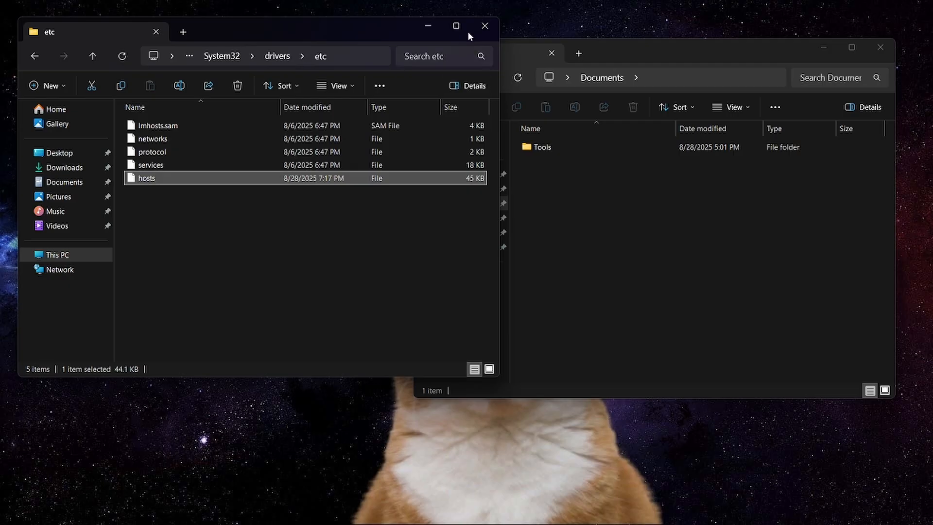
pyautogui.click(477, 27)
pyautogui.click(887, 49)
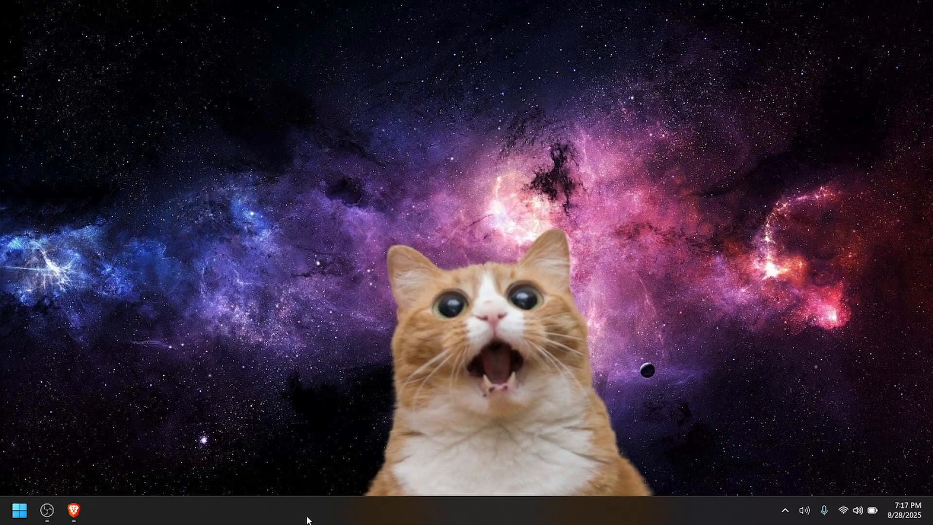
# - Switch to Notepad and turn off Copilot under AI Features in its settings, then return to the editor
pyautogui.click(26, 516)
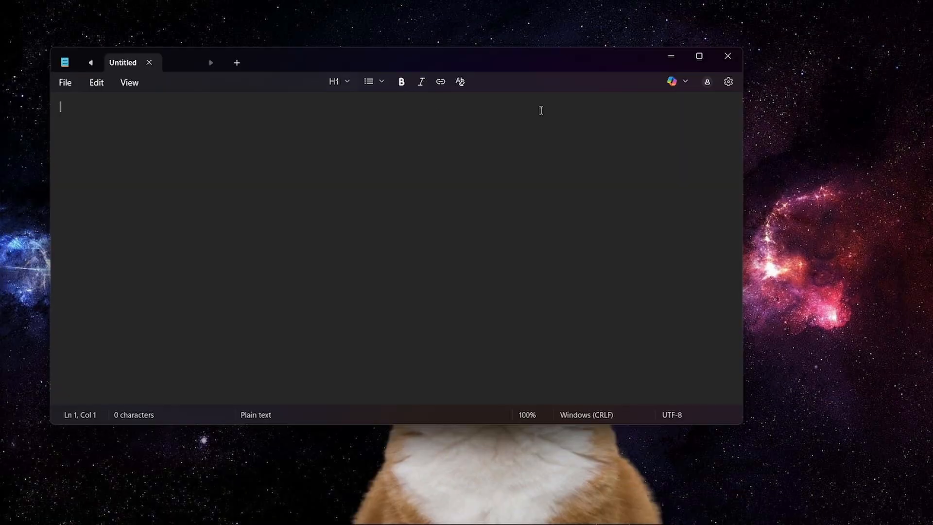
pyautogui.click(729, 86)
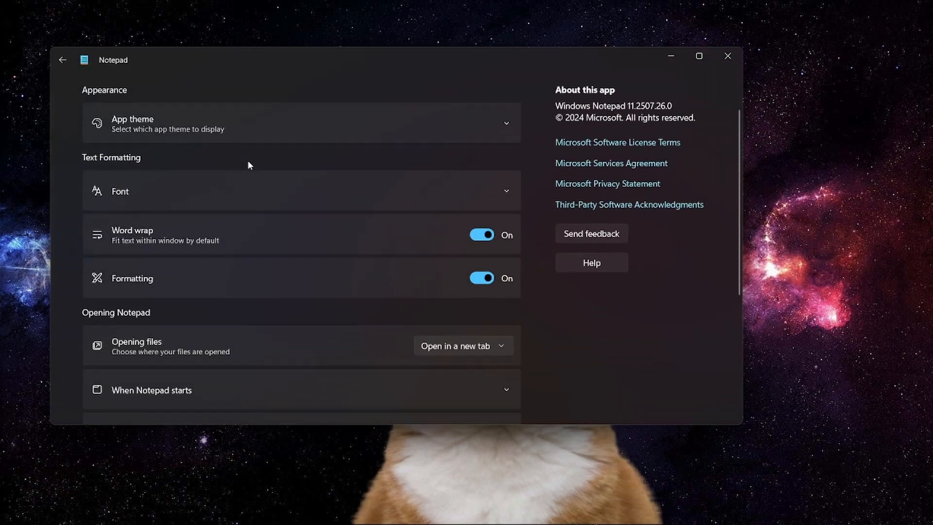
pyautogui.scroll(-5, 248, 162)
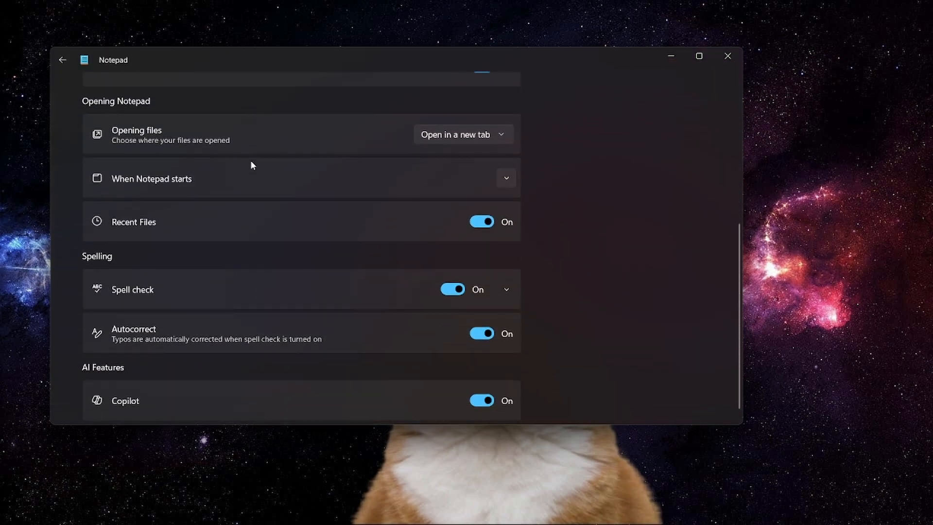
pyautogui.click(481, 391)
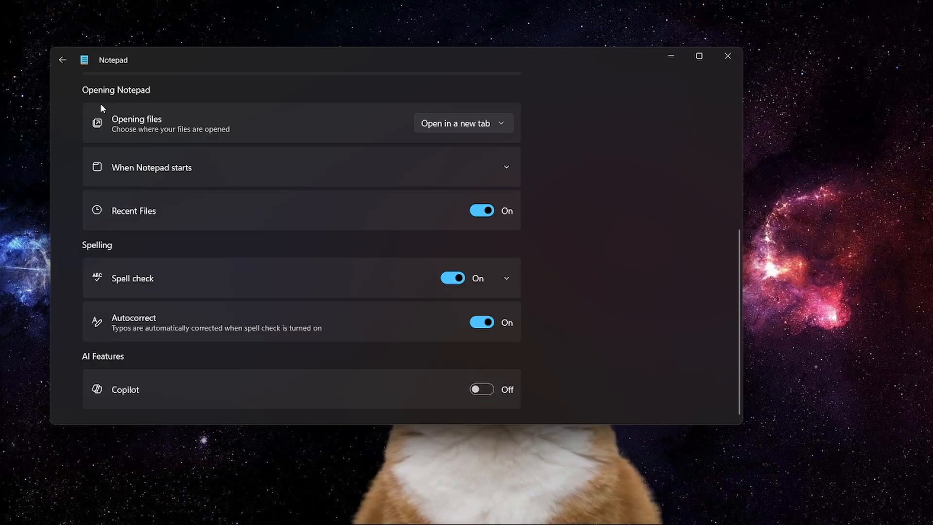
pyautogui.click(64, 59)
pyautogui.click(727, 83)
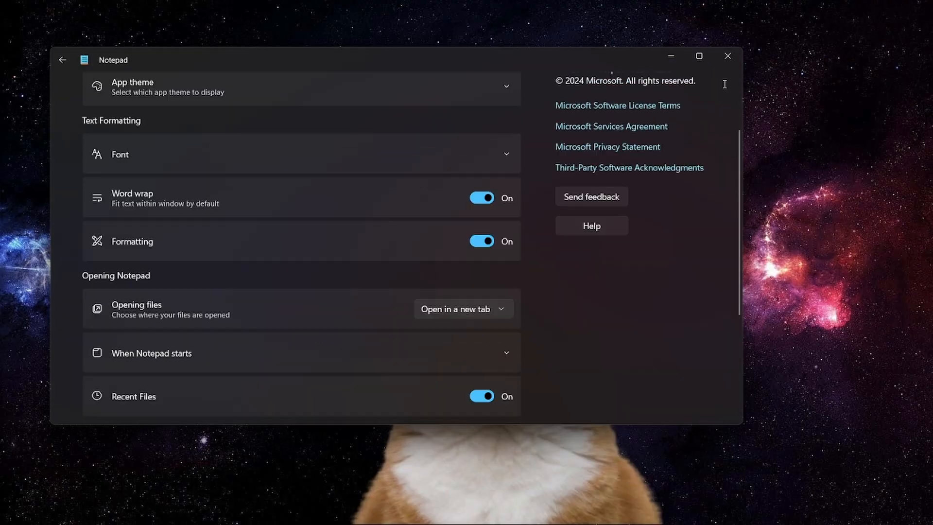
pyautogui.click(63, 60)
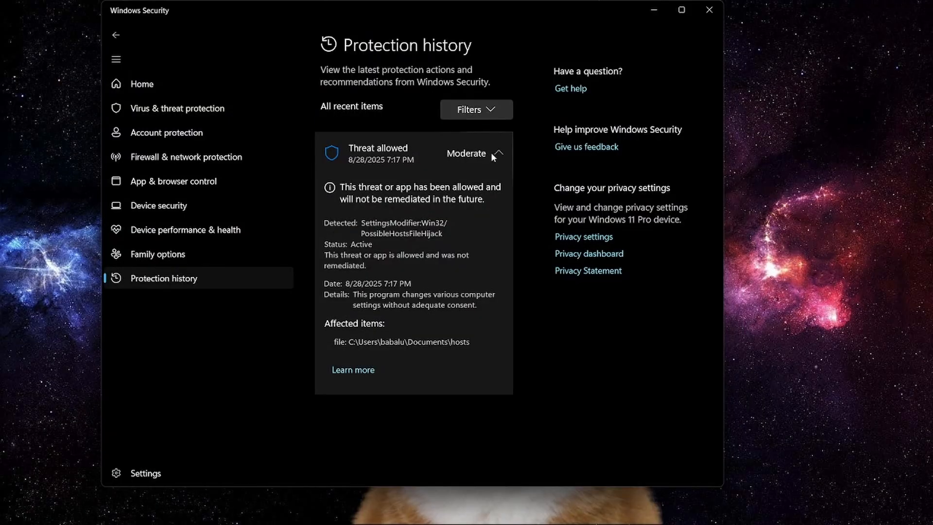
# - Review the details of the allowed hosts file threat in the Windows Security protection history and close the window
pyautogui.click(494, 153)
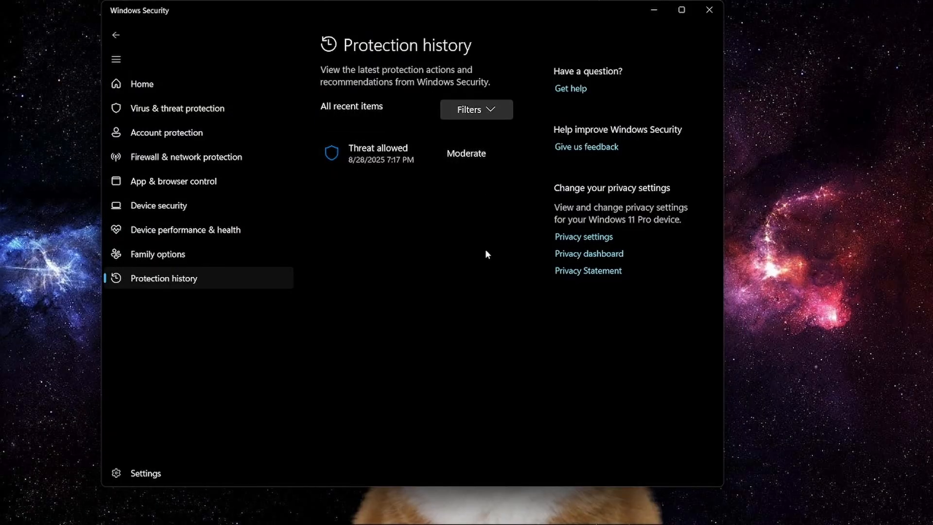
pyautogui.click(489, 153)
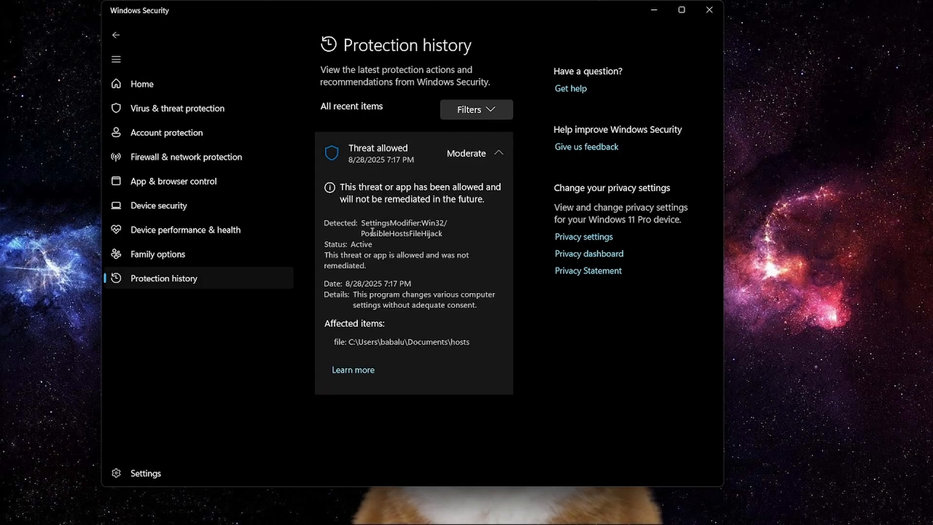
pyautogui.moveTo(363, 222); pyautogui.dragTo(449, 235)
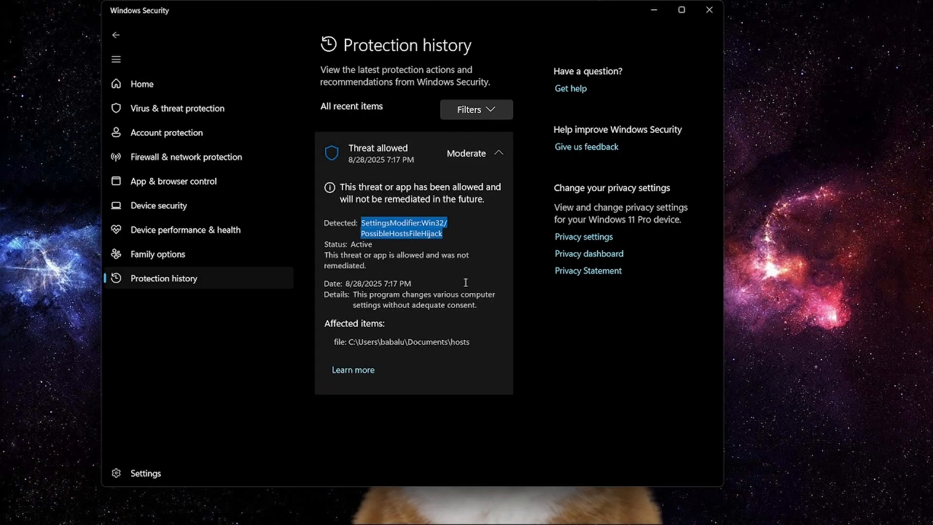
pyautogui.click(444, 422)
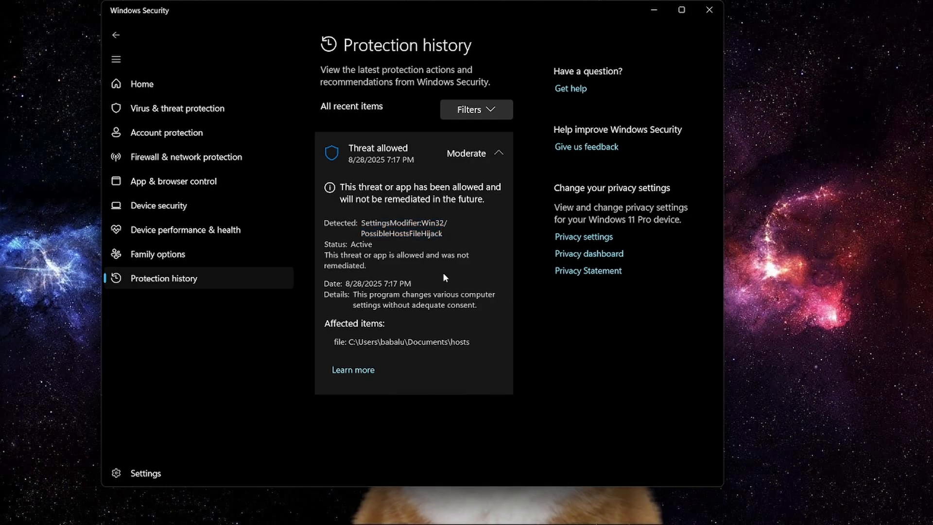
pyautogui.click(467, 158)
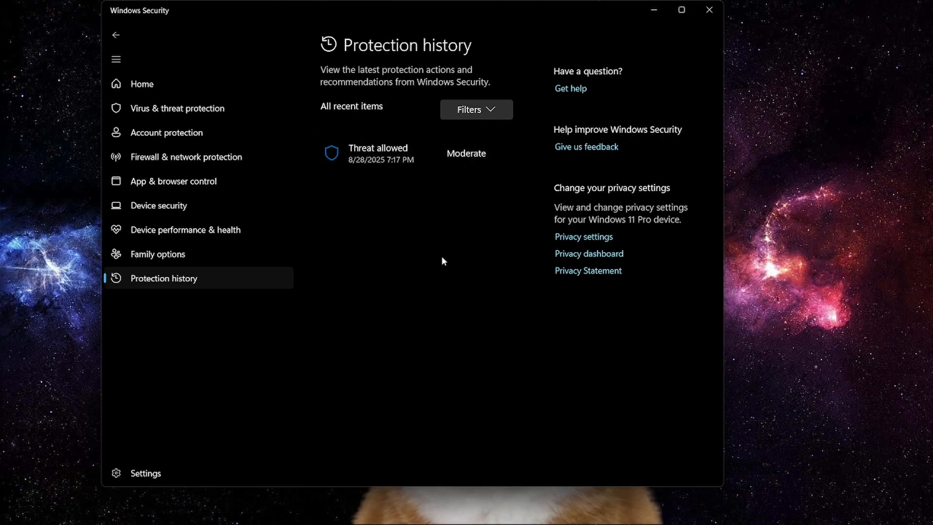
pyautogui.click(711, 11)
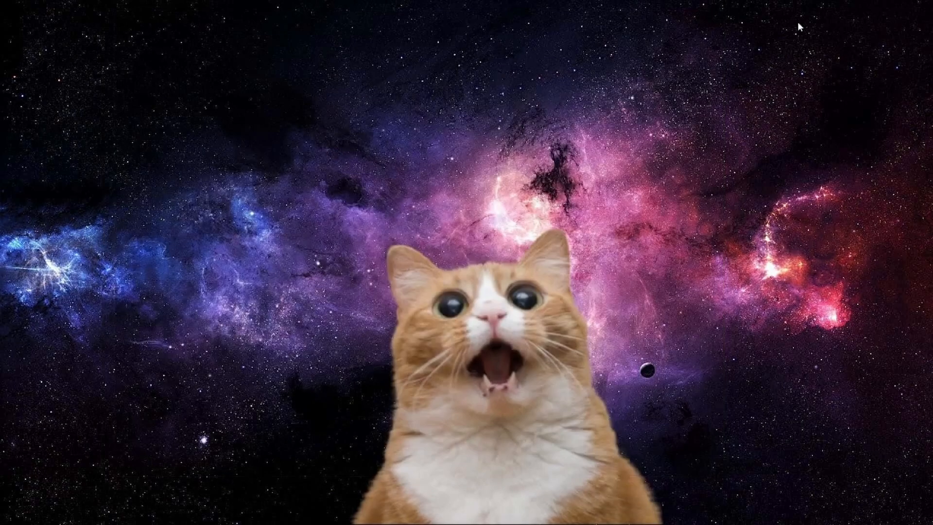